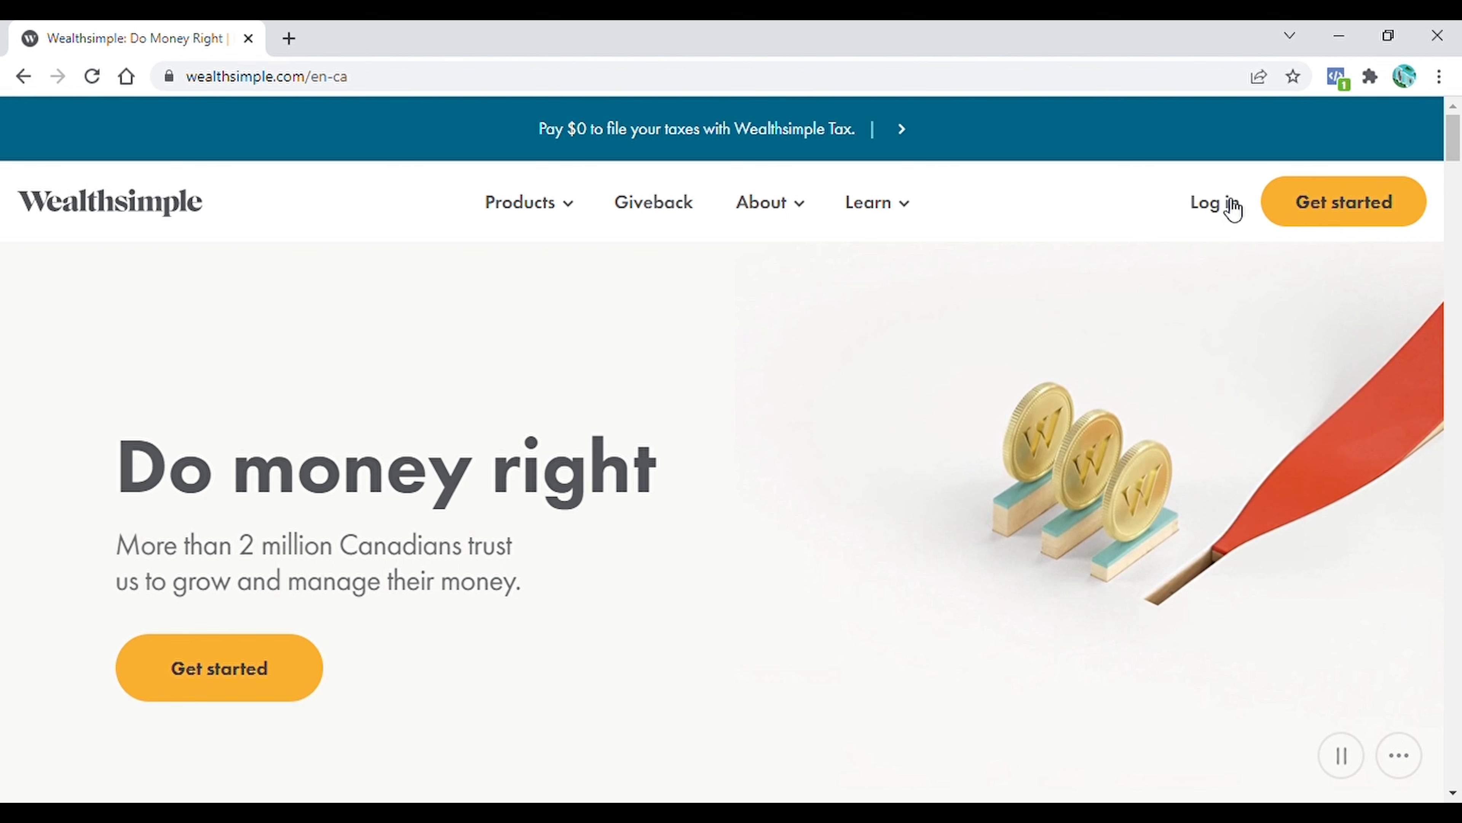
# Log in, open the Tax product and create a new return for someone new under a nickname
pyautogui.click(1219, 206)
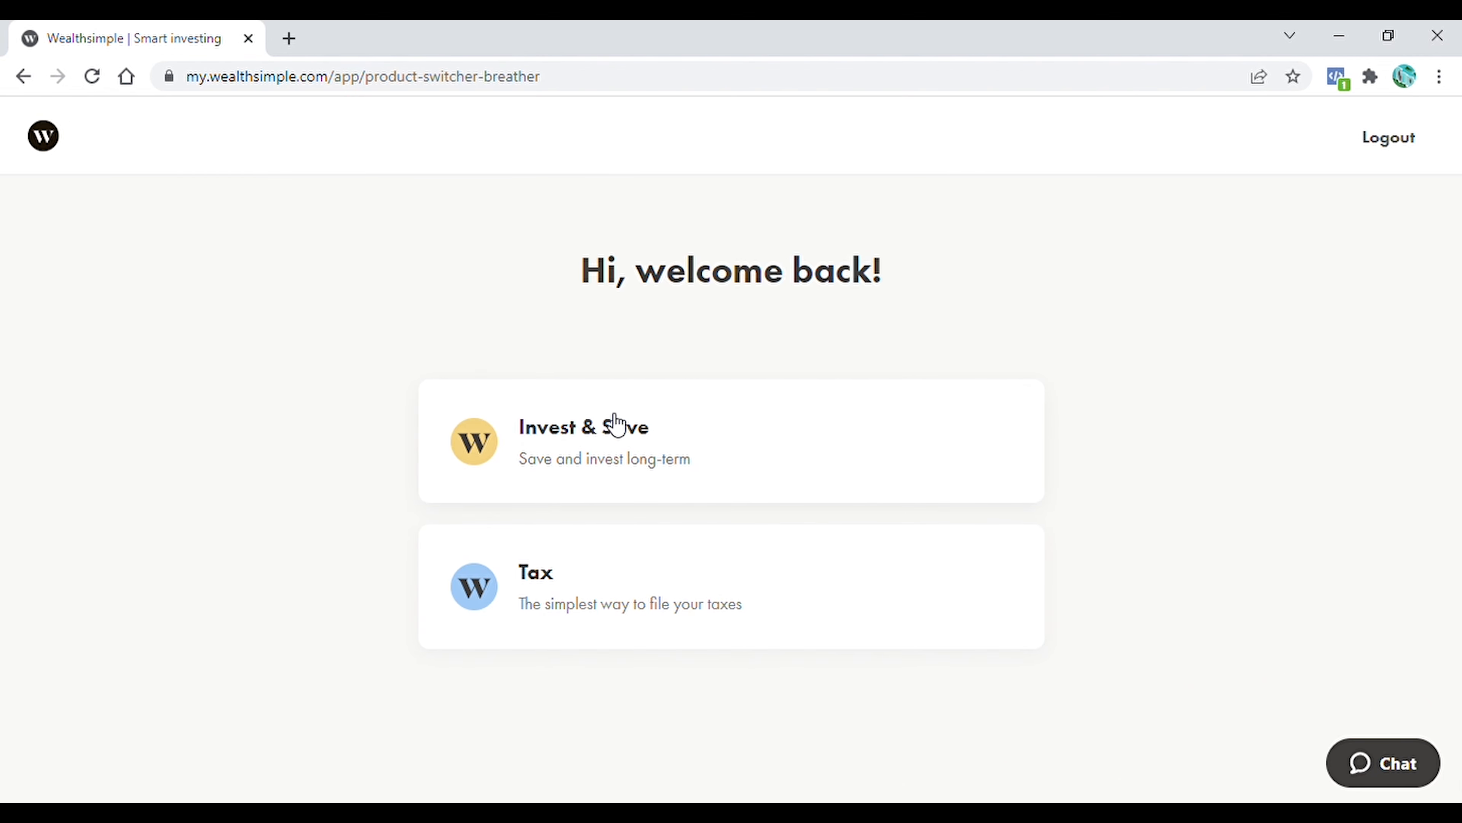
pyautogui.click(605, 591)
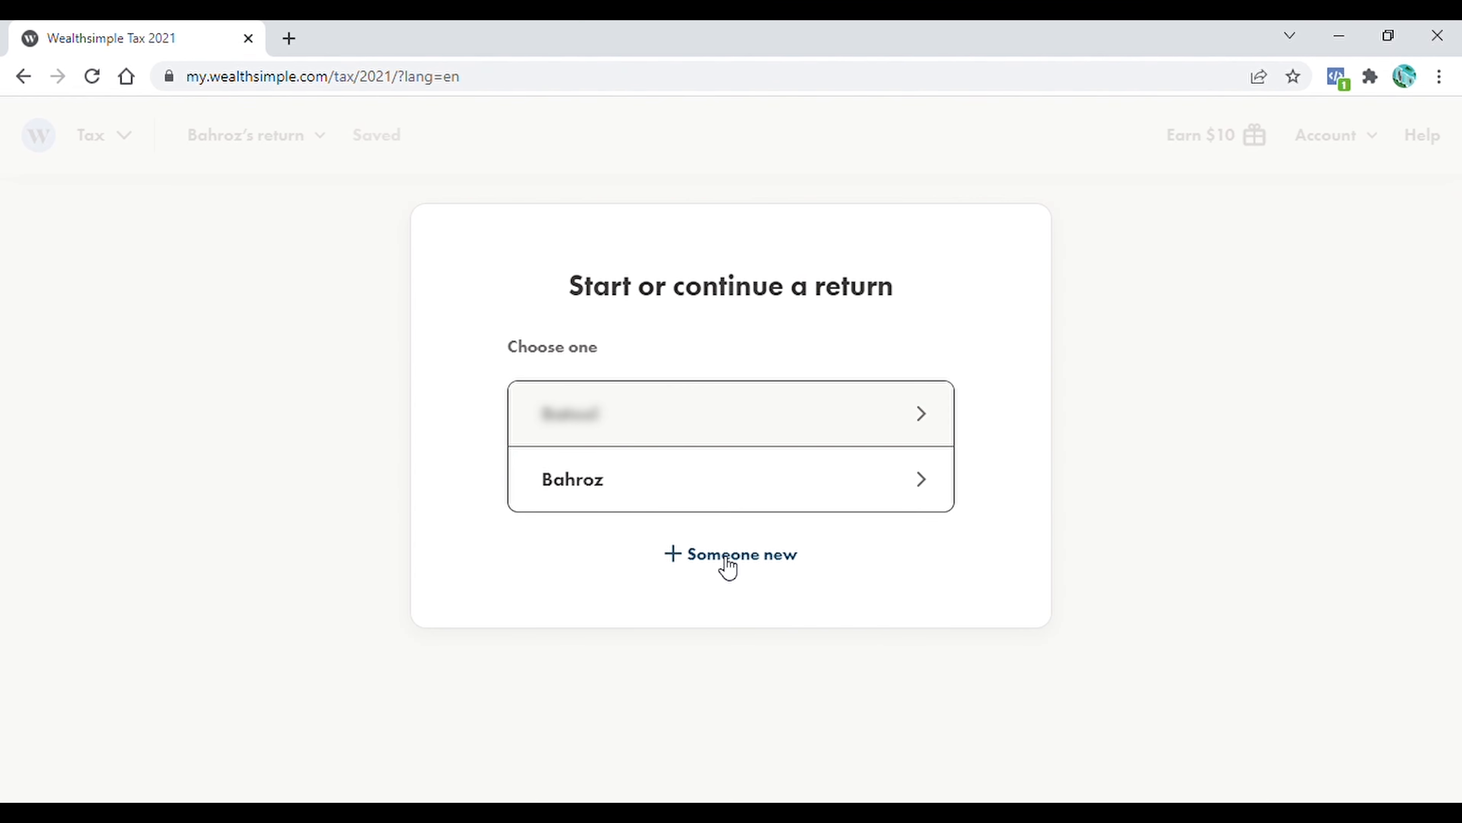
pyautogui.click(720, 554)
pyautogui.write('BAH')
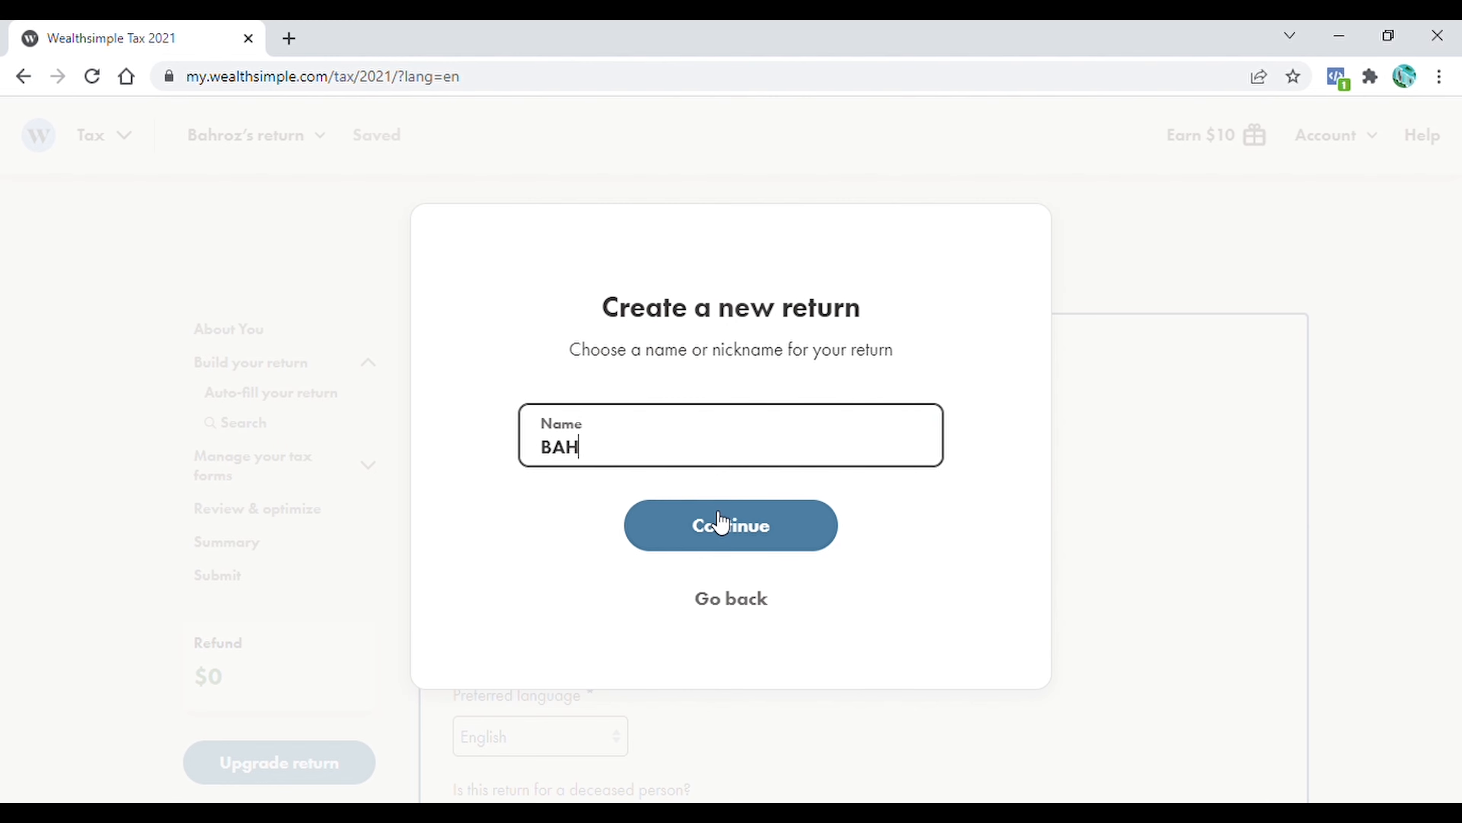
pyautogui.click(721, 523)
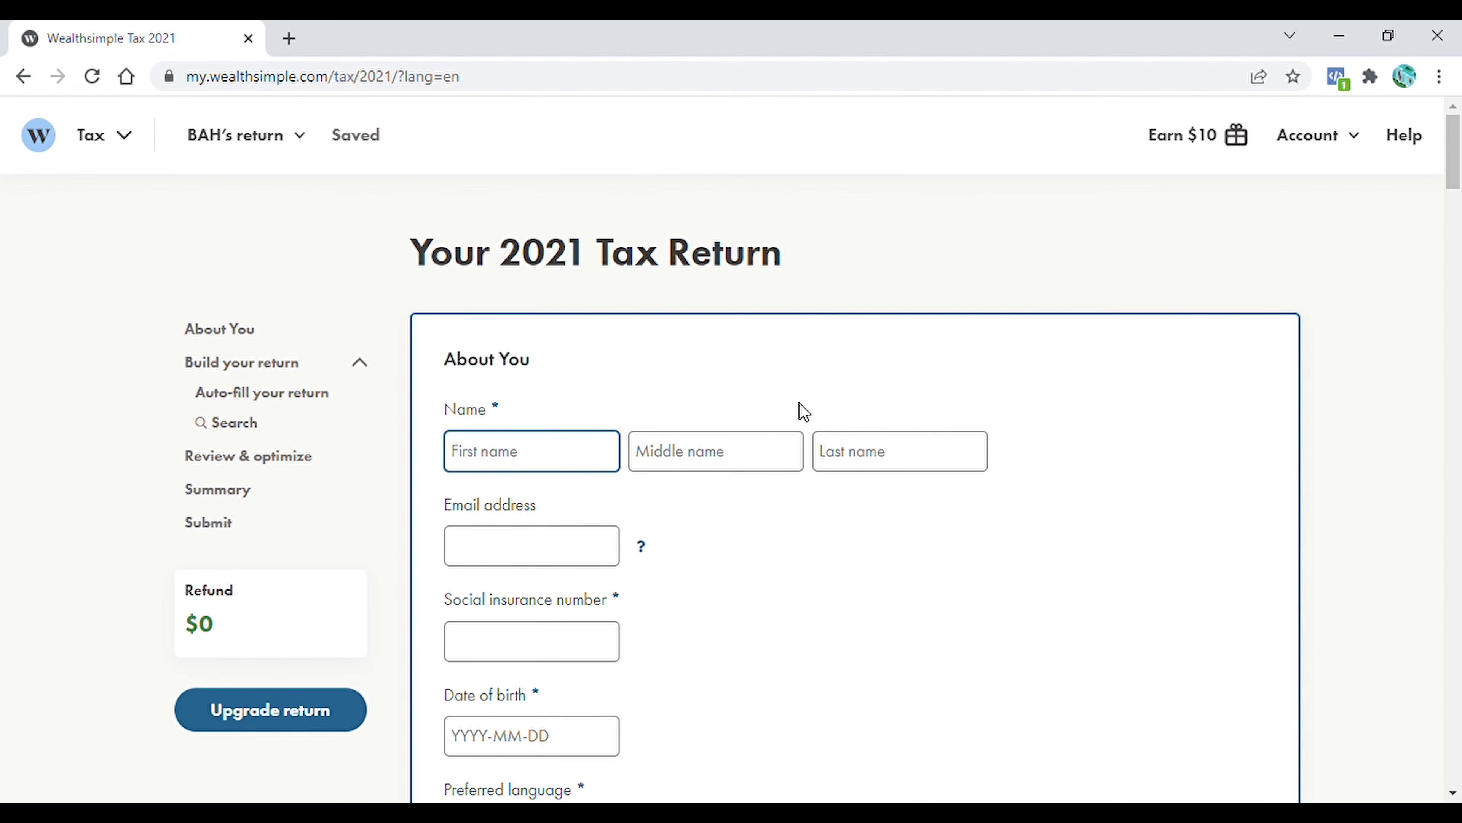
# Enter the filer's name, email address, social insurance number and date of birth under About You, and review the NETFILE Access Code instructions
pyautogui.write('Bahroz')
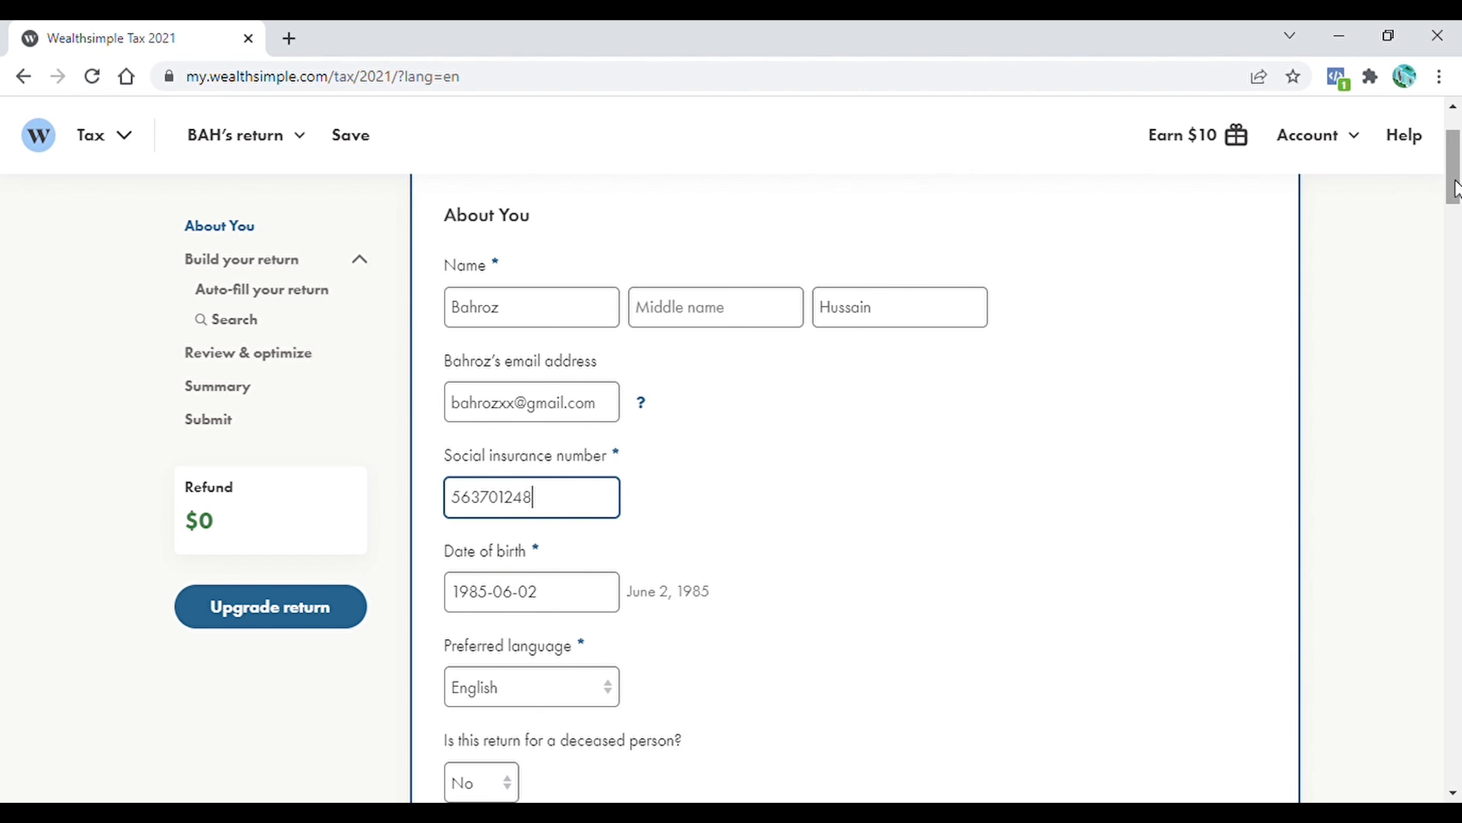
pyautogui.click(1450, 236)
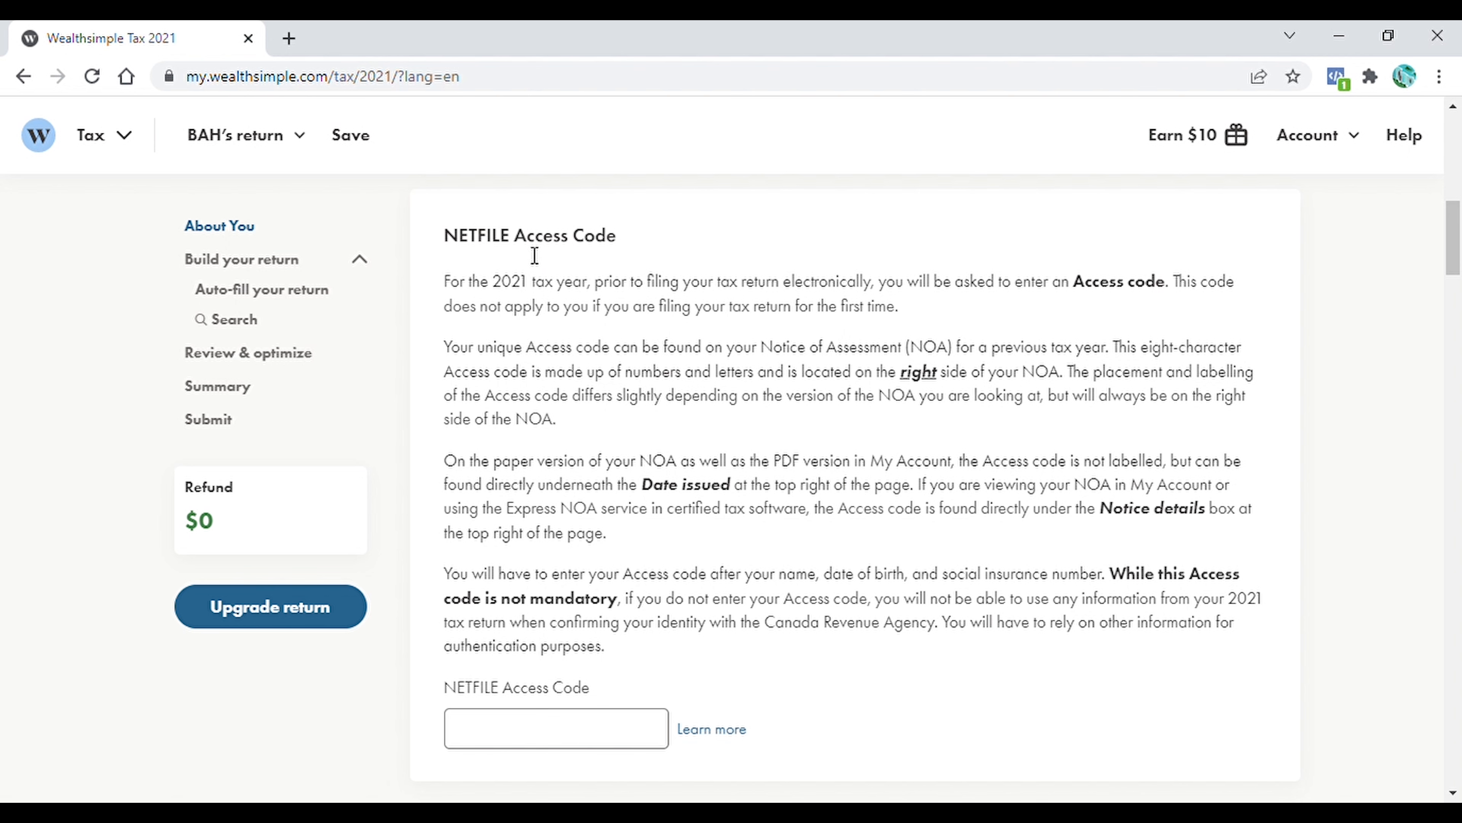
pyautogui.scroll(-1, 981, 214)
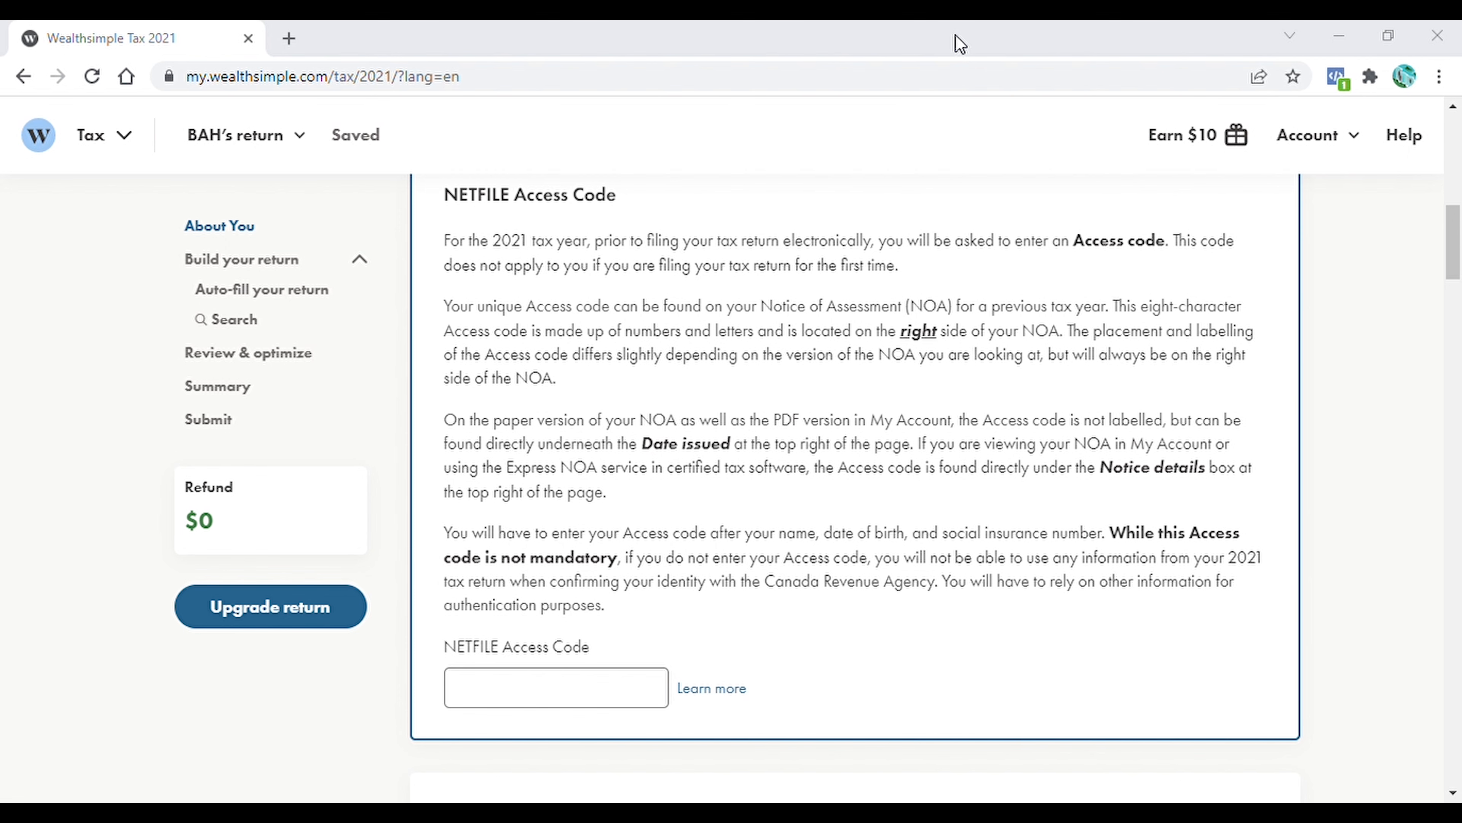
pyautogui.scroll(1, 806, 438)
pyautogui.moveTo(445, 461); pyautogui.dragTo(967, 470)
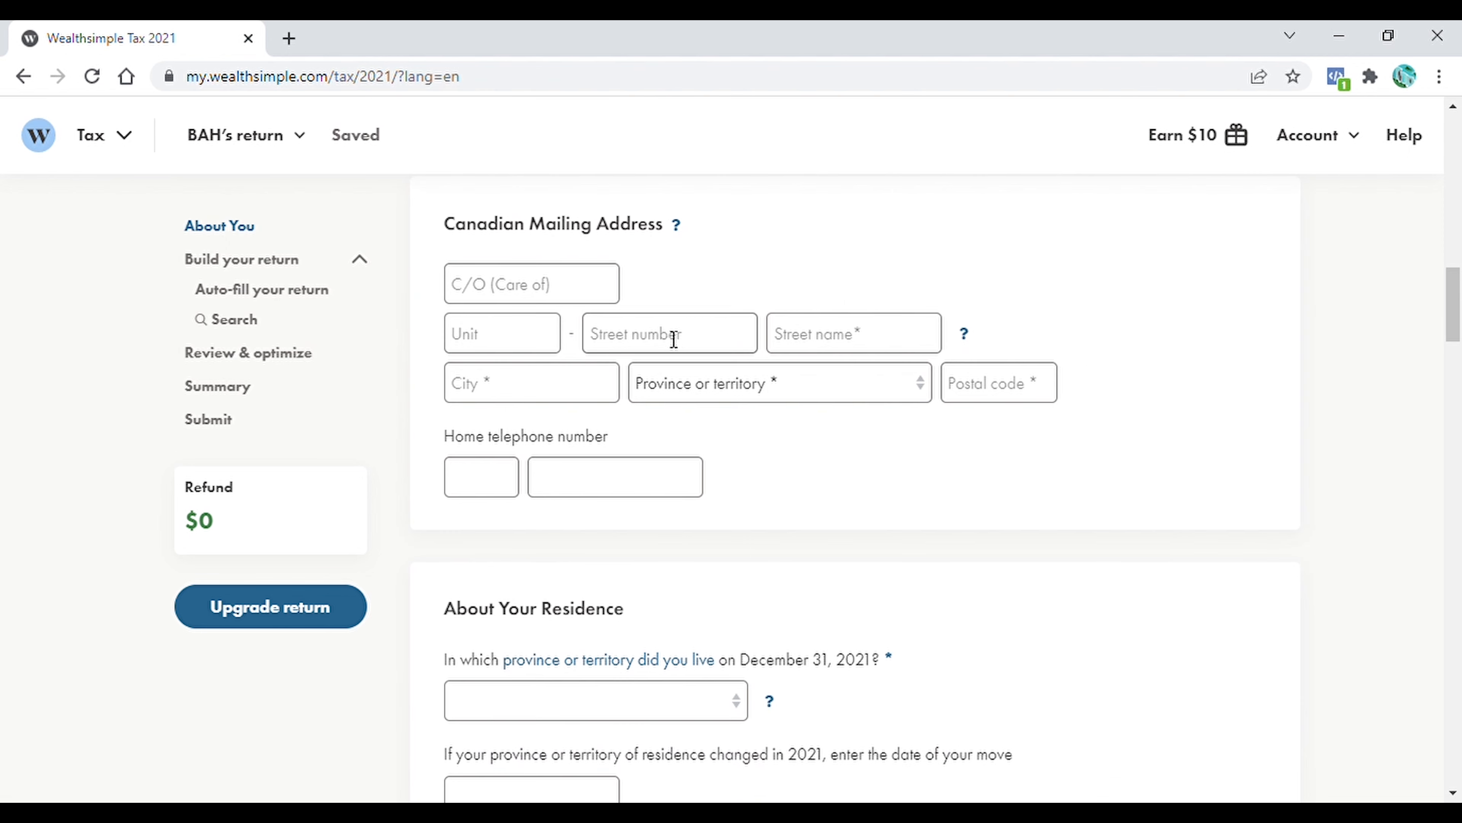
# Fill in the Canadian mailing address with the filer's street number, street name, city and postal code
pyautogui.click(499, 399)
pyautogui.click(841, 345)
pyautogui.click(633, 348)
pyautogui.click(1020, 402)
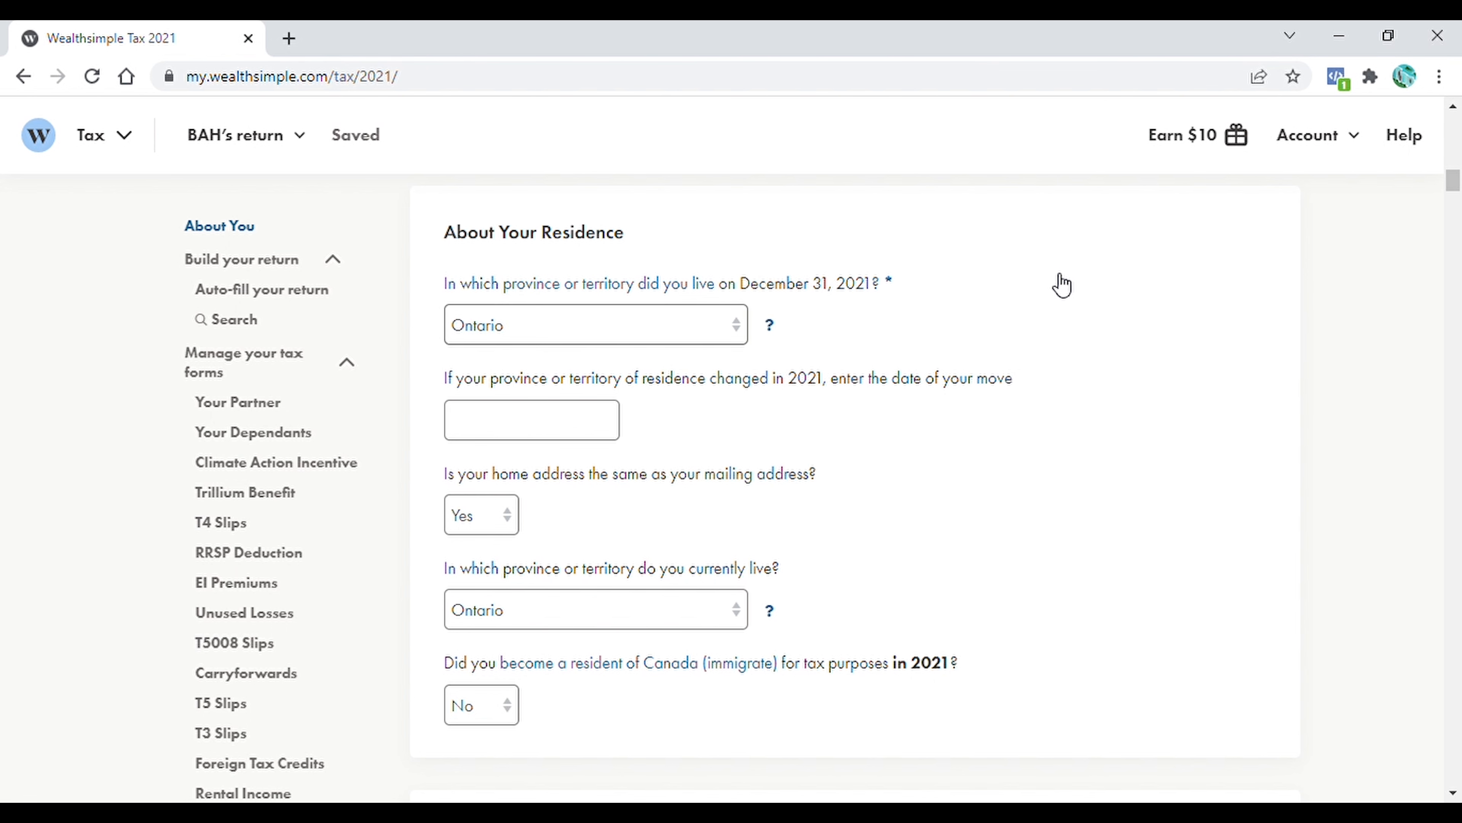
# Under About Your Residence, set both provinces to Ontario, home address same as mailing to Yes, and became a resident in 2021 to No
pyautogui.click(774, 327)
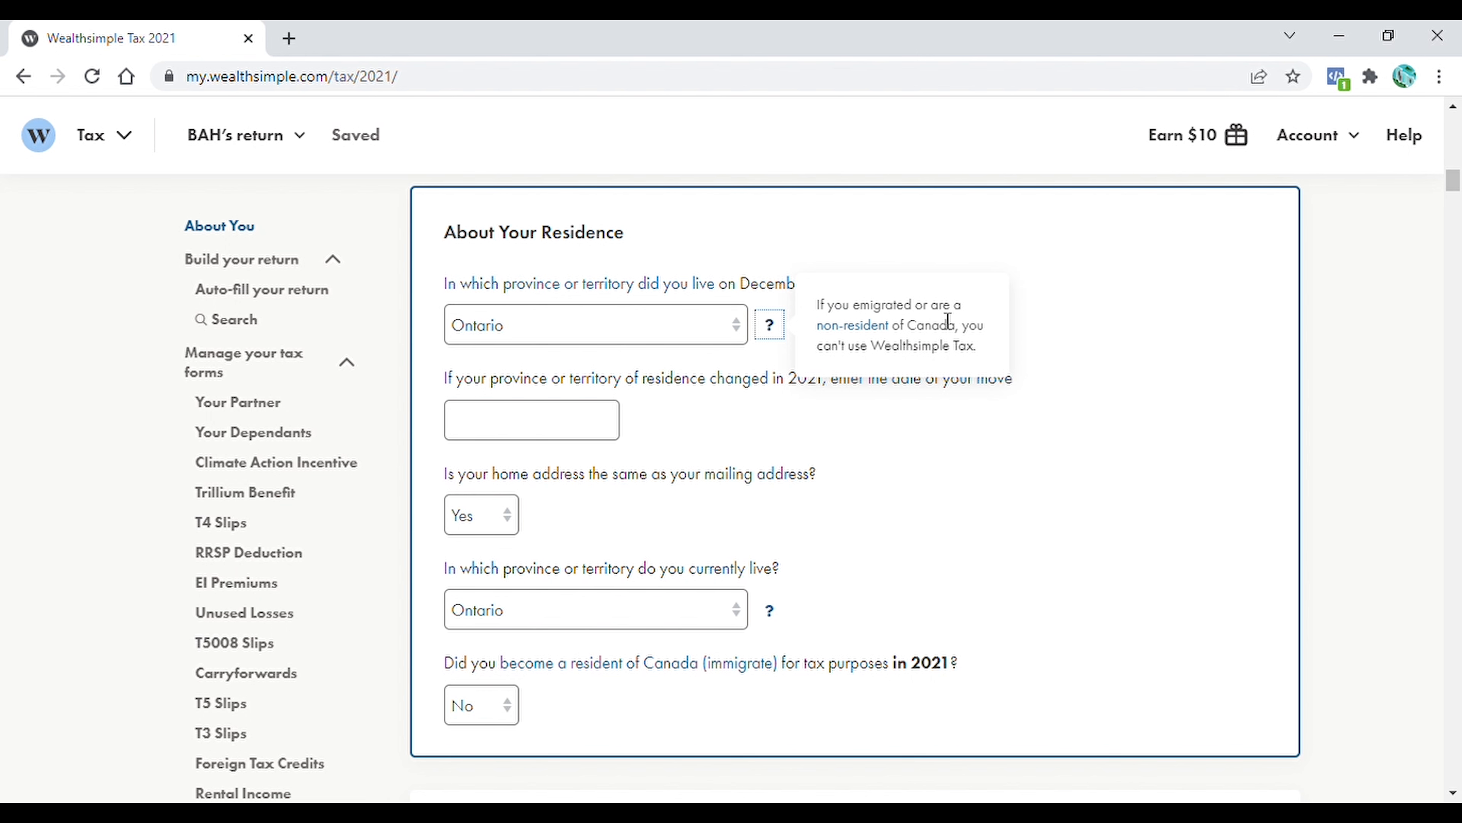
pyautogui.click(873, 400)
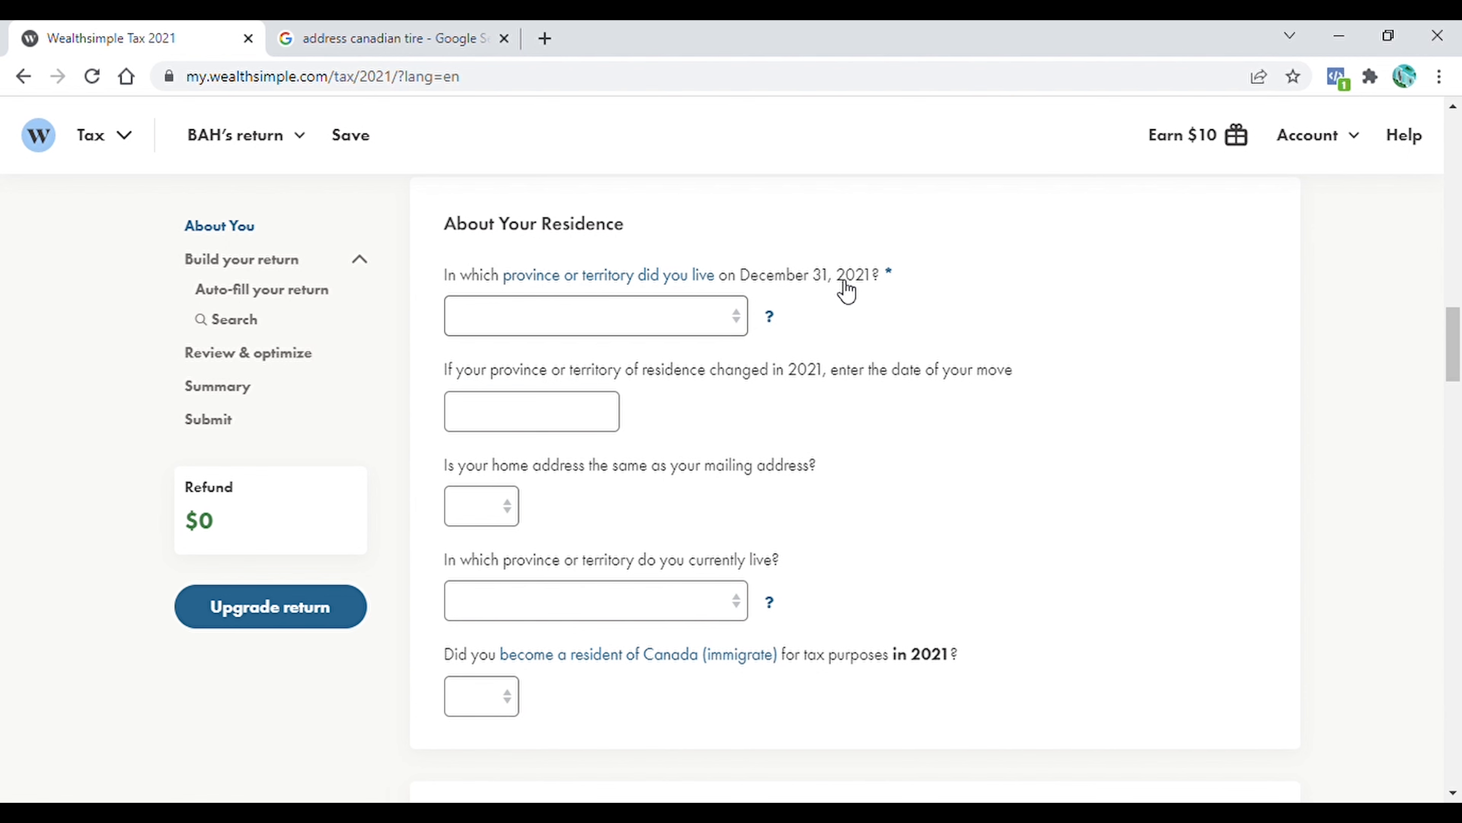
pyautogui.click(737, 327)
pyautogui.click(489, 561)
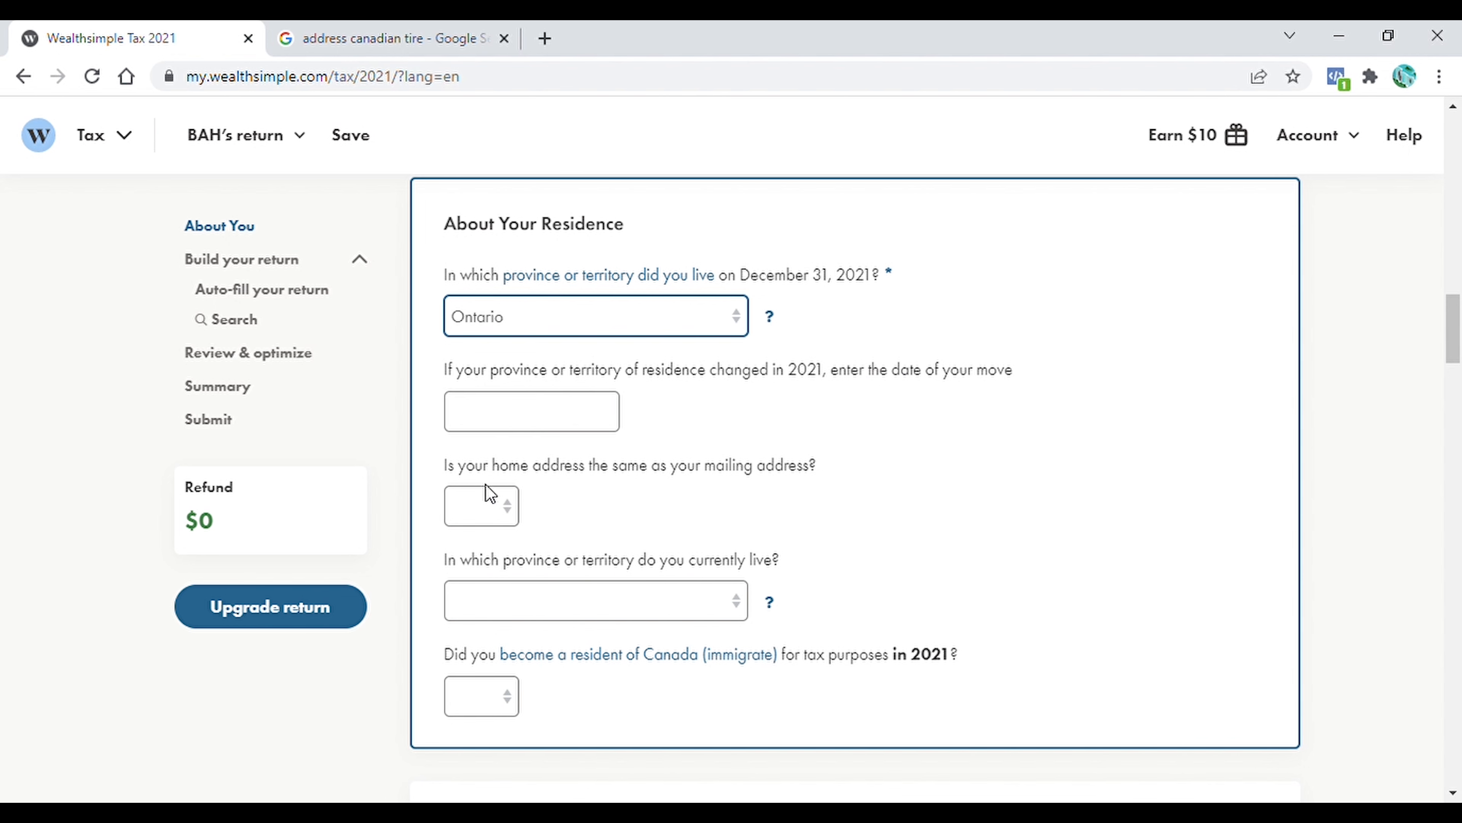
pyautogui.click(521, 510)
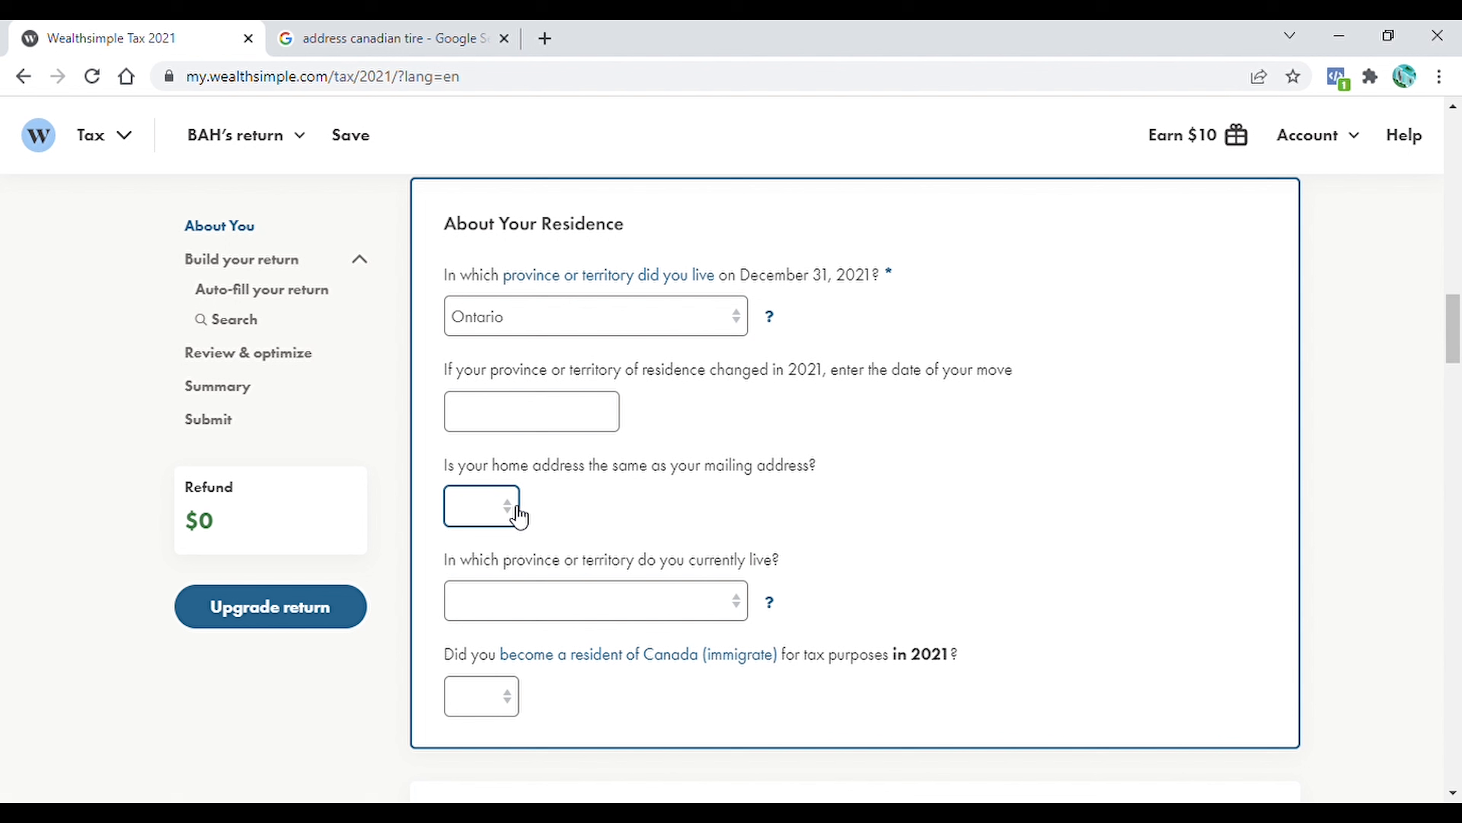
pyautogui.click(483, 572)
pyautogui.click(741, 601)
pyautogui.click(521, 493)
pyautogui.scroll(-3, 521, 493)
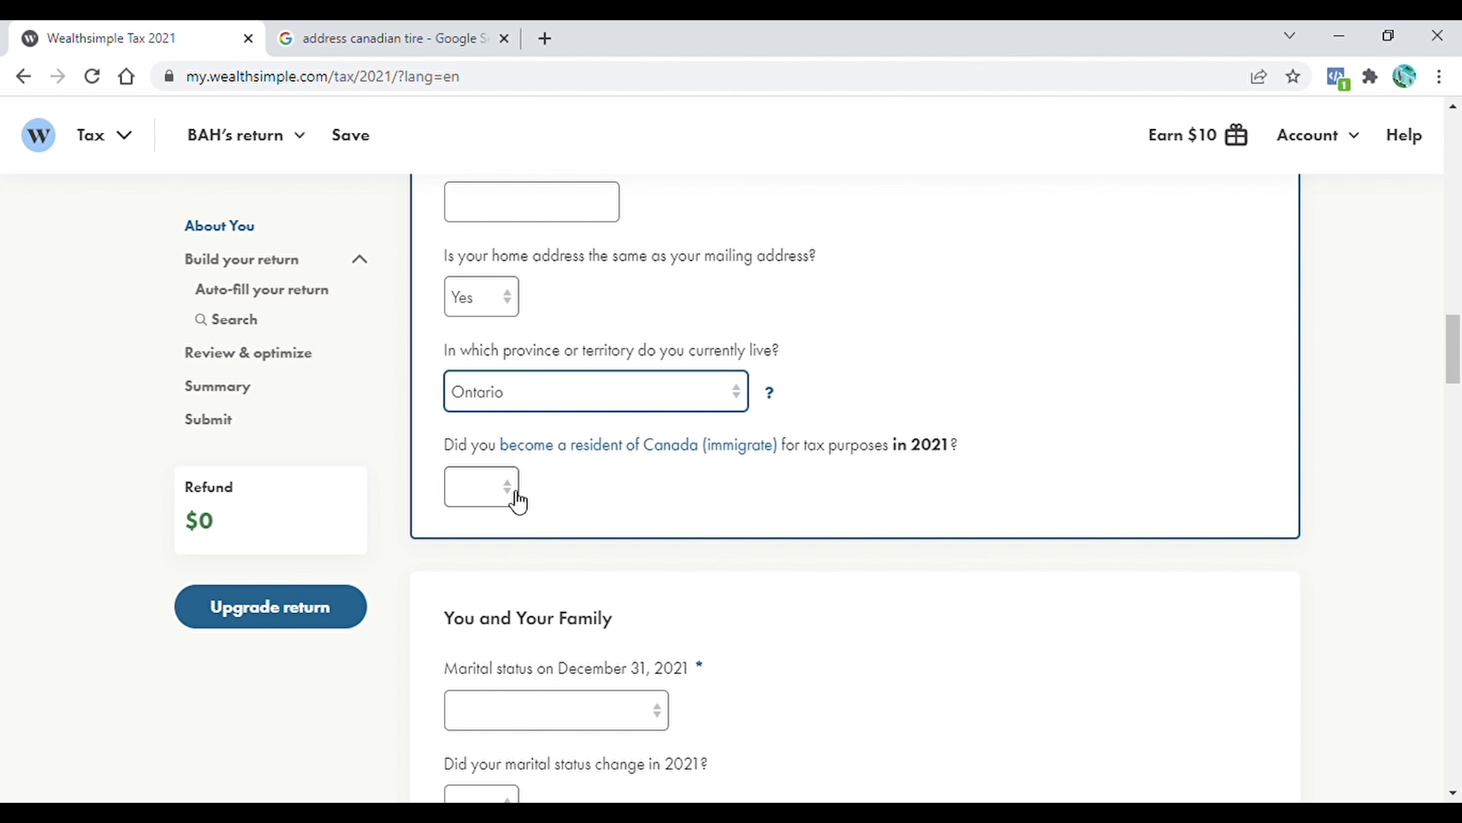
pyautogui.press('Tab')
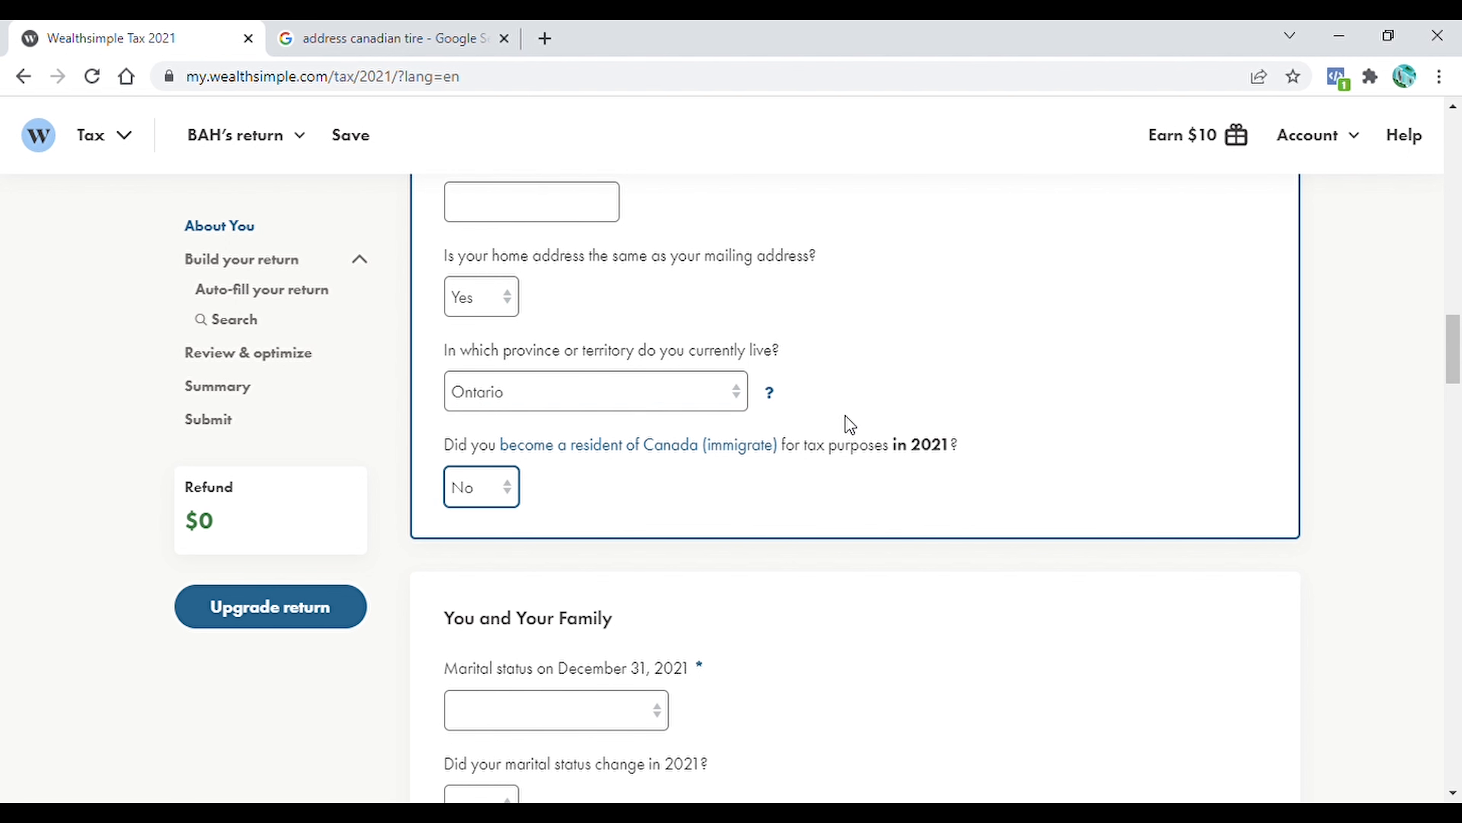
# Set the marital status on December 31, 2021 to Married in the You and Your Family section
pyautogui.scroll(-3, 849, 425)
pyautogui.scroll(2, 849, 424)
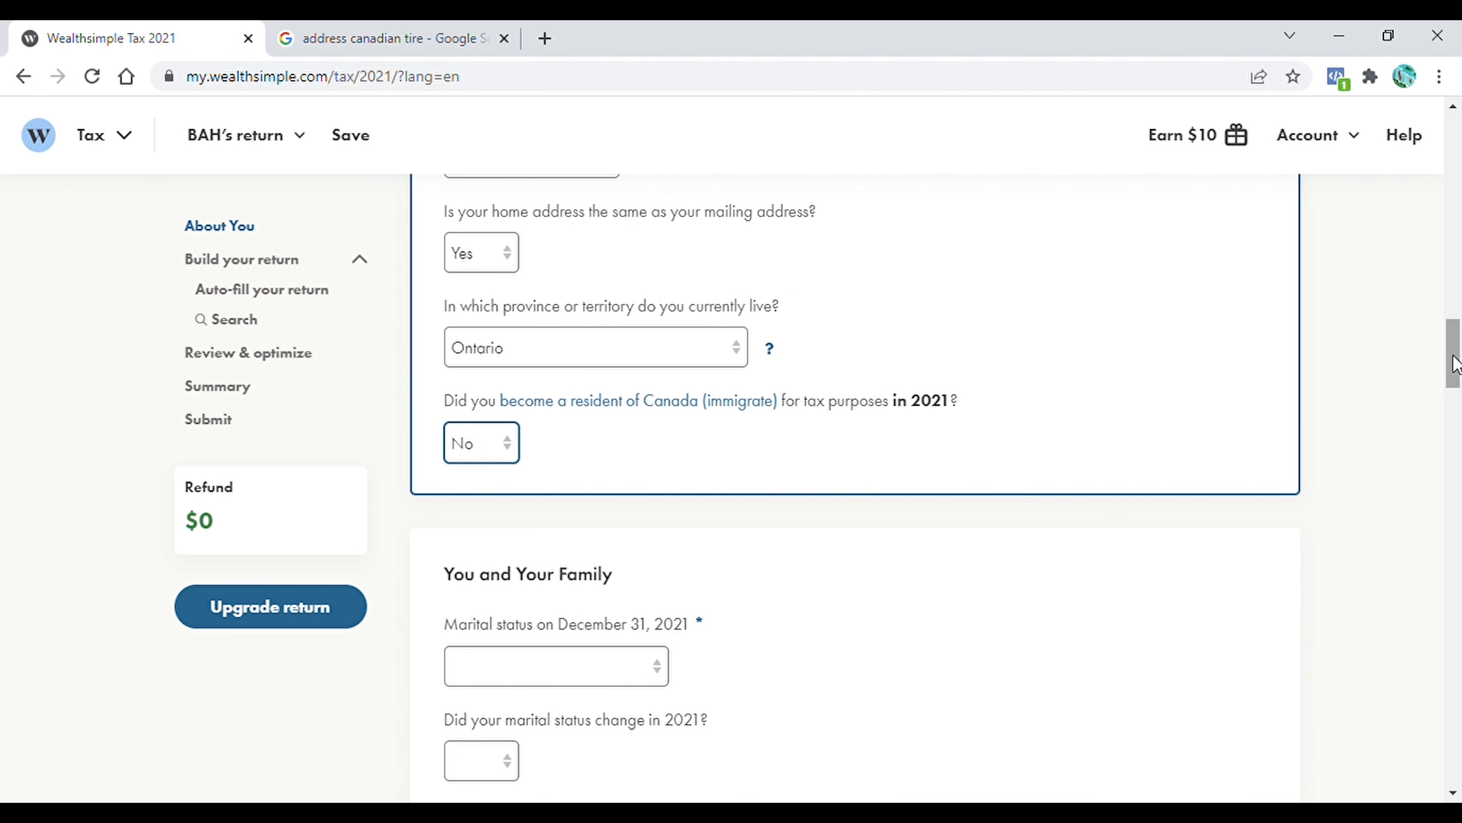
pyautogui.scroll(-5, 1454, 364)
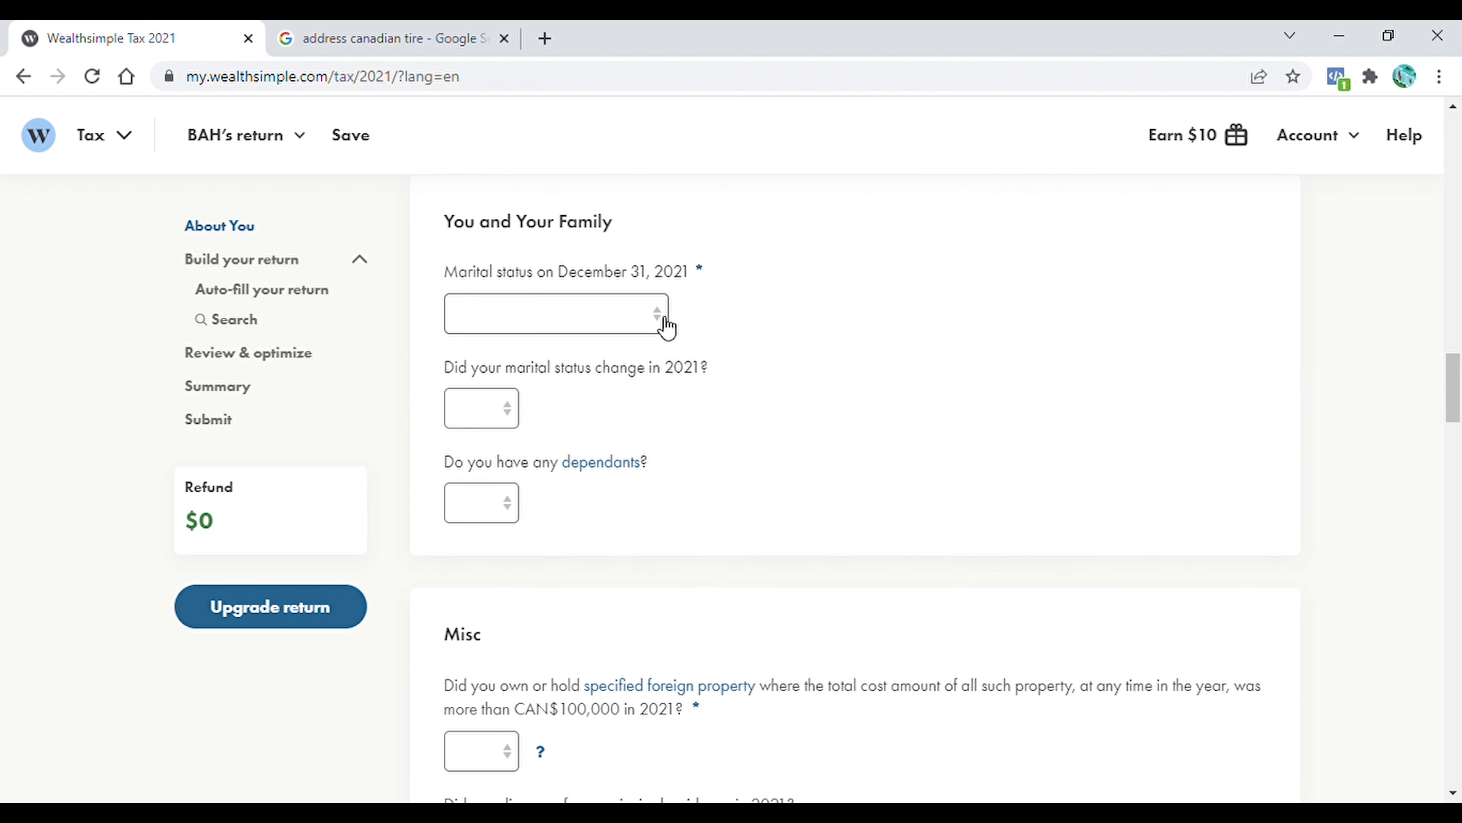
pyautogui.click(665, 318)
pyautogui.click(526, 376)
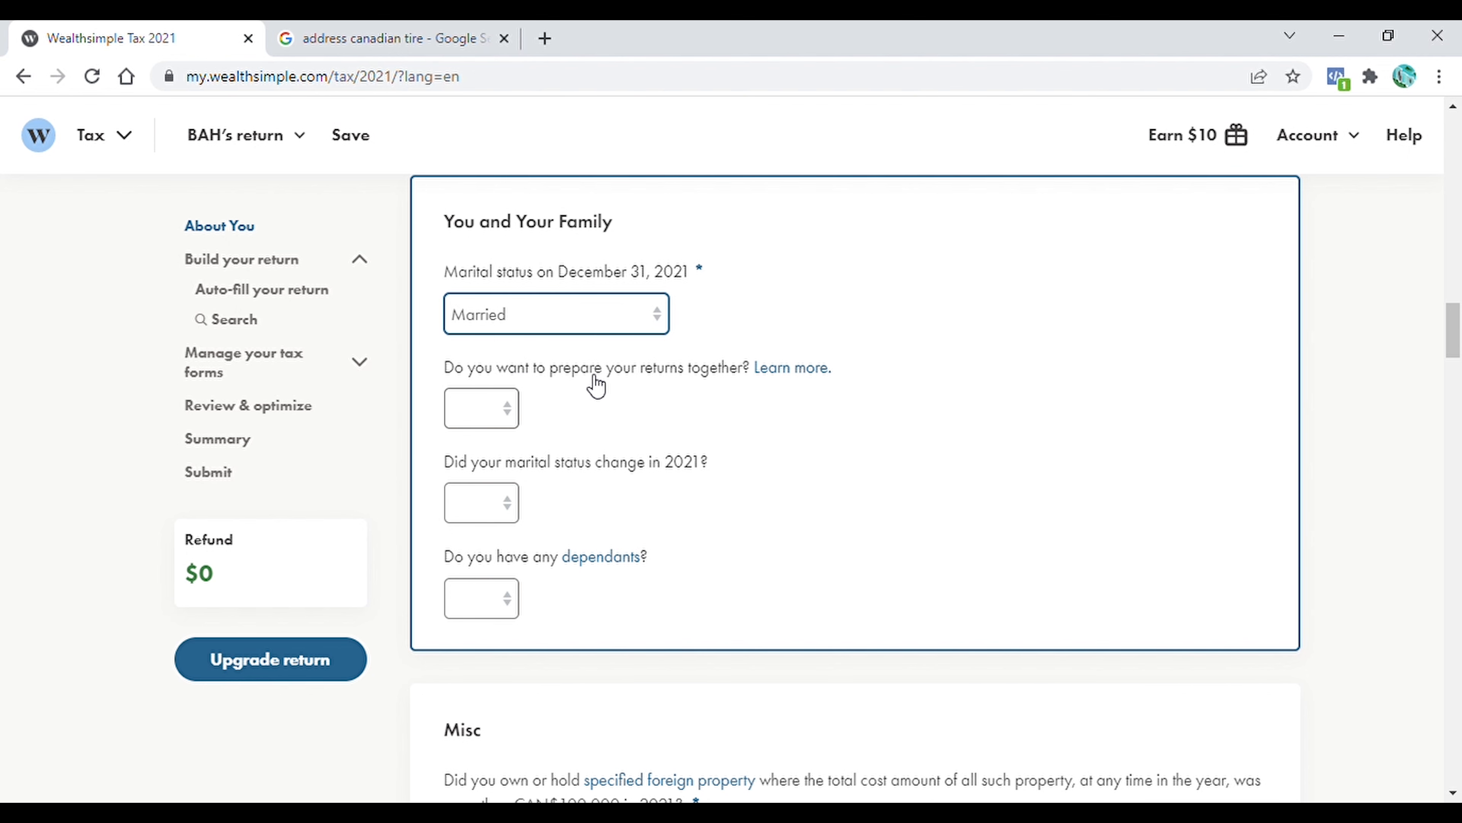
# Choose Yes for preparing the returns together, then create and link a partner return under the partner's nickname
pyautogui.click(508, 410)
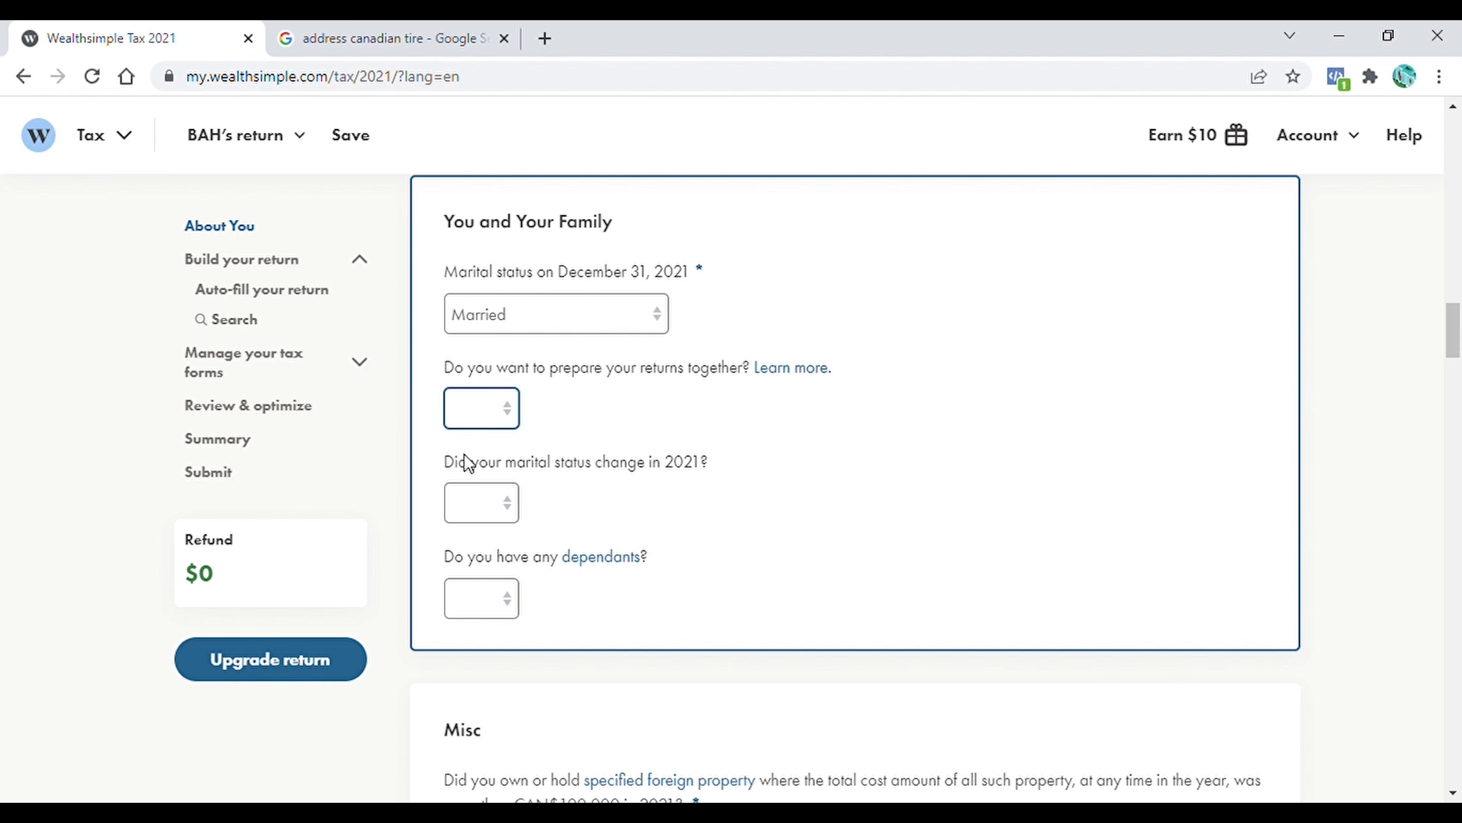
pyautogui.click(465, 456)
pyautogui.write('BRH')
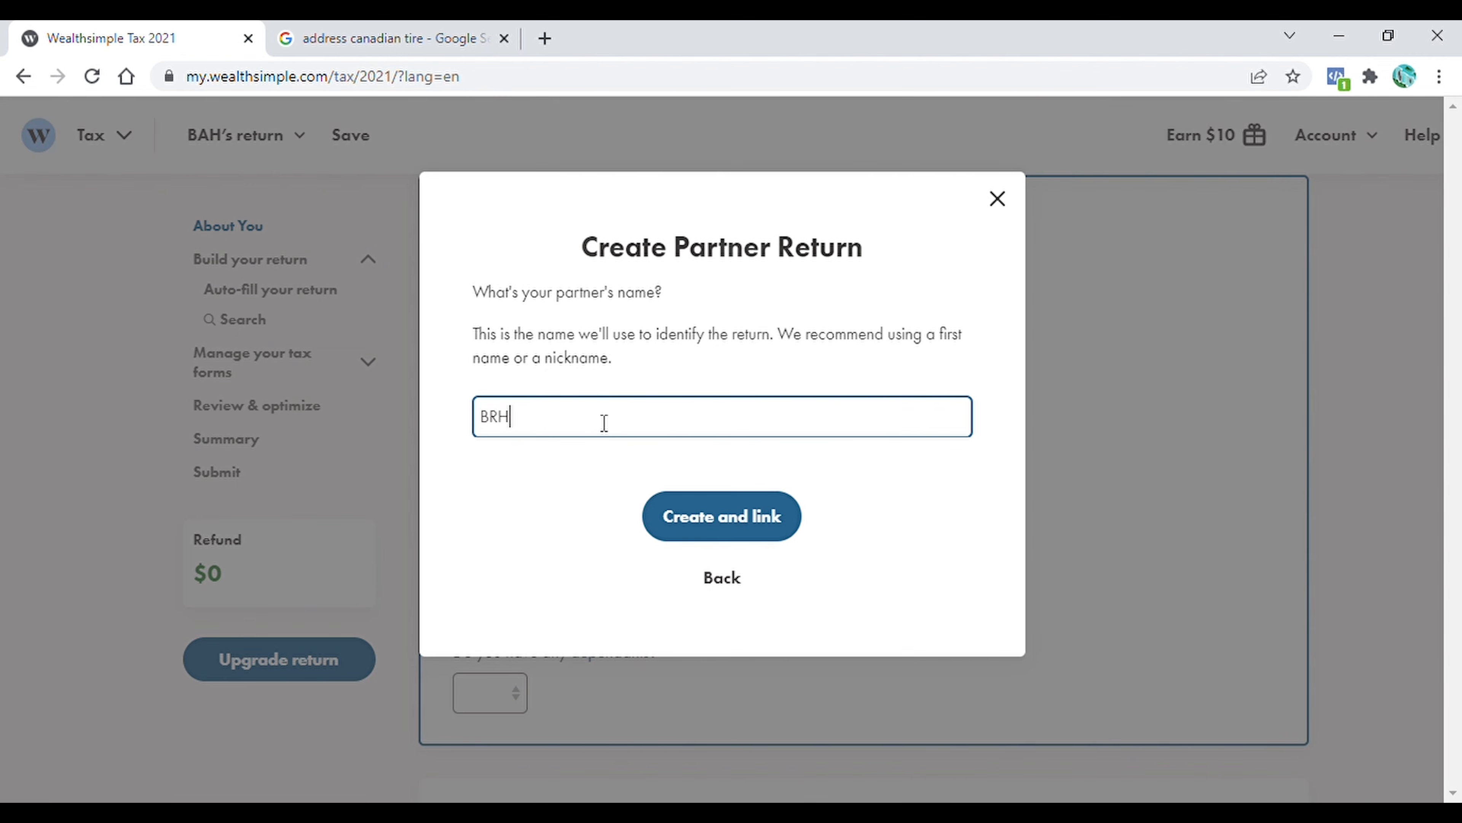
pyautogui.click(741, 524)
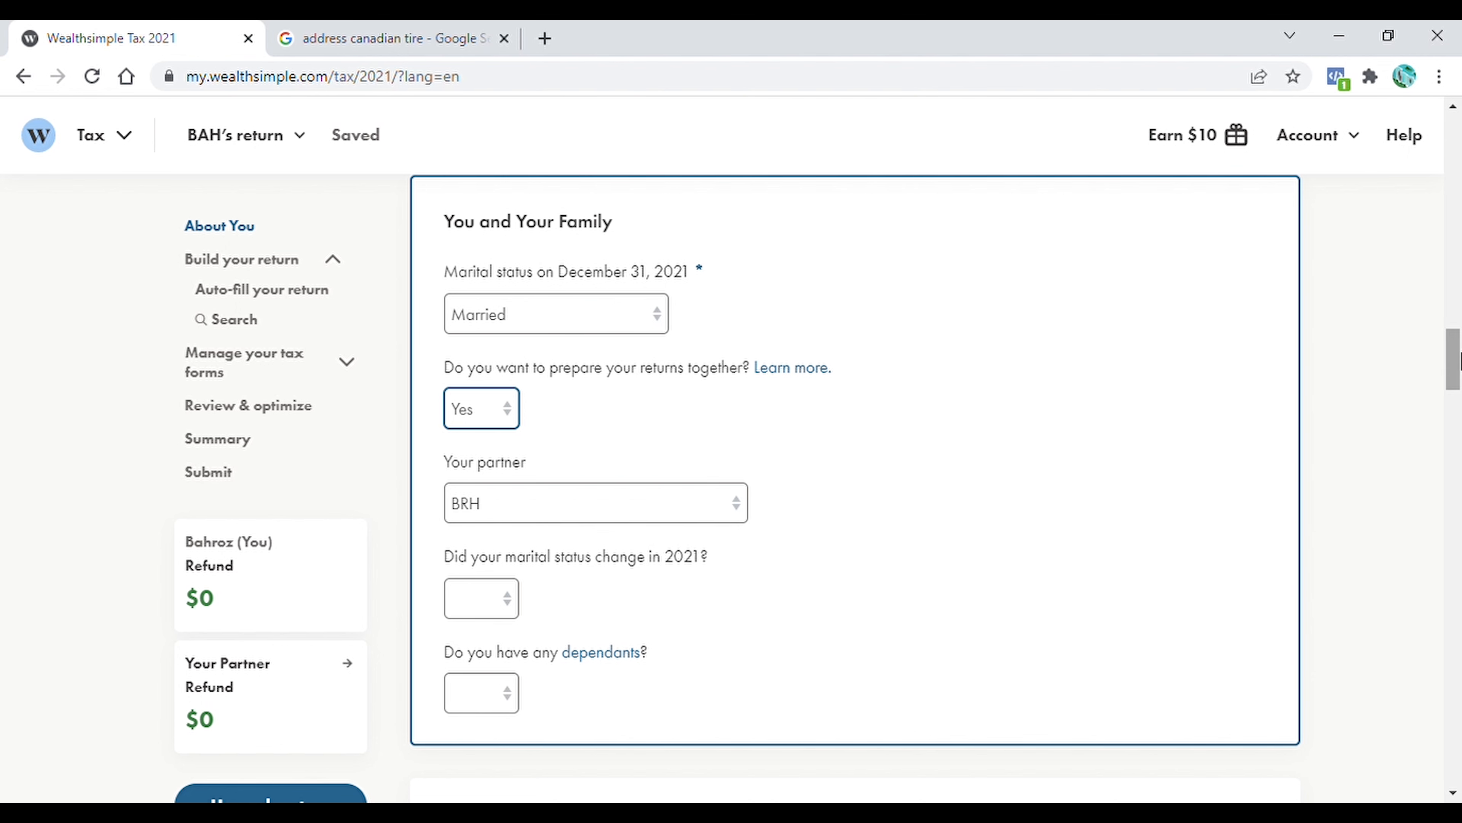
# Answer the 2021 marital status change question, set dependants to Yes and children in shared custody to No
pyautogui.scroll(-2, 523, 477)
pyautogui.click(504, 464)
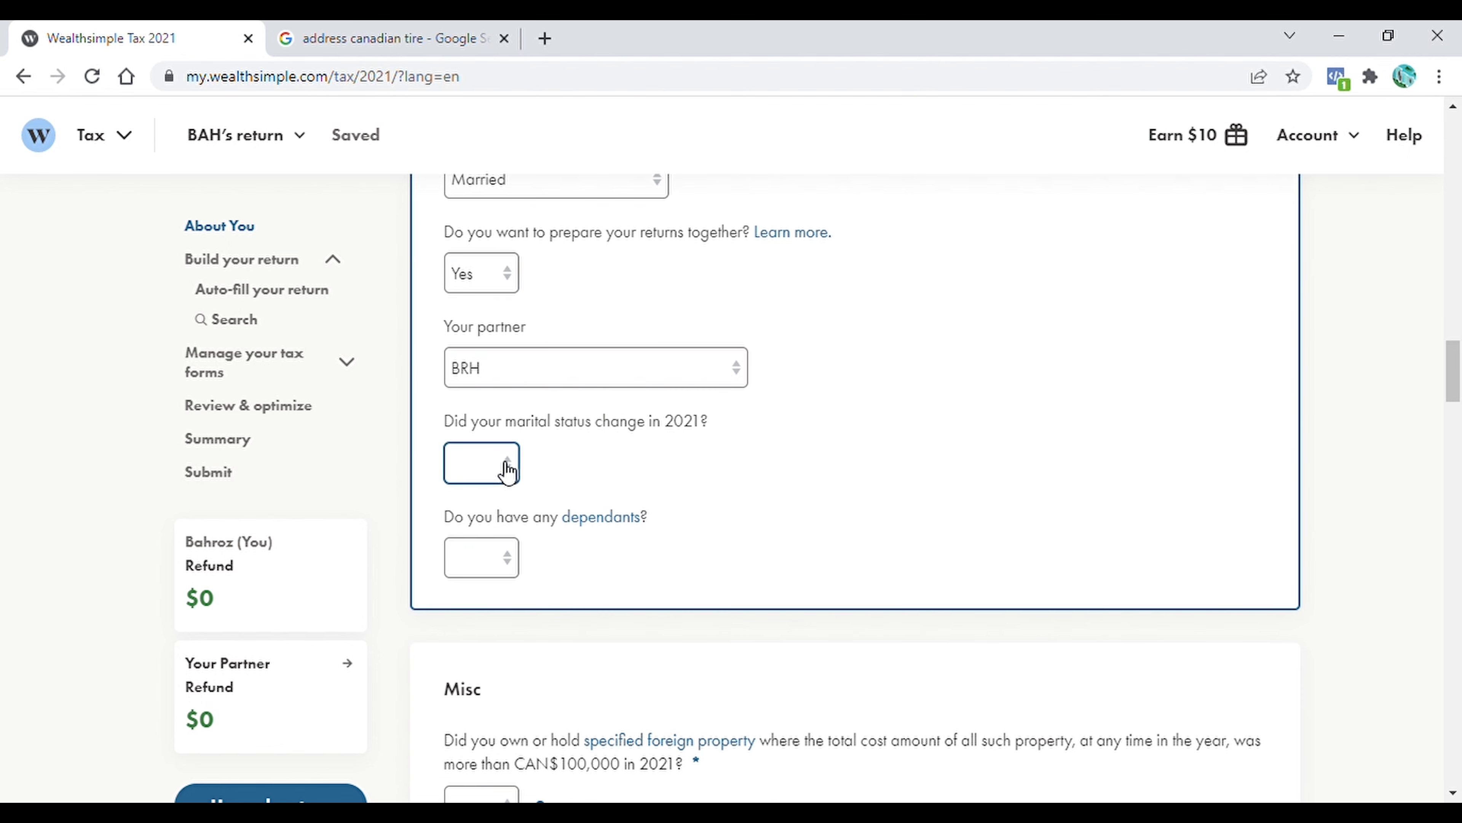
pyautogui.click(470, 535)
pyautogui.click(512, 565)
pyautogui.click(485, 607)
pyautogui.scroll(-4, 905, 324)
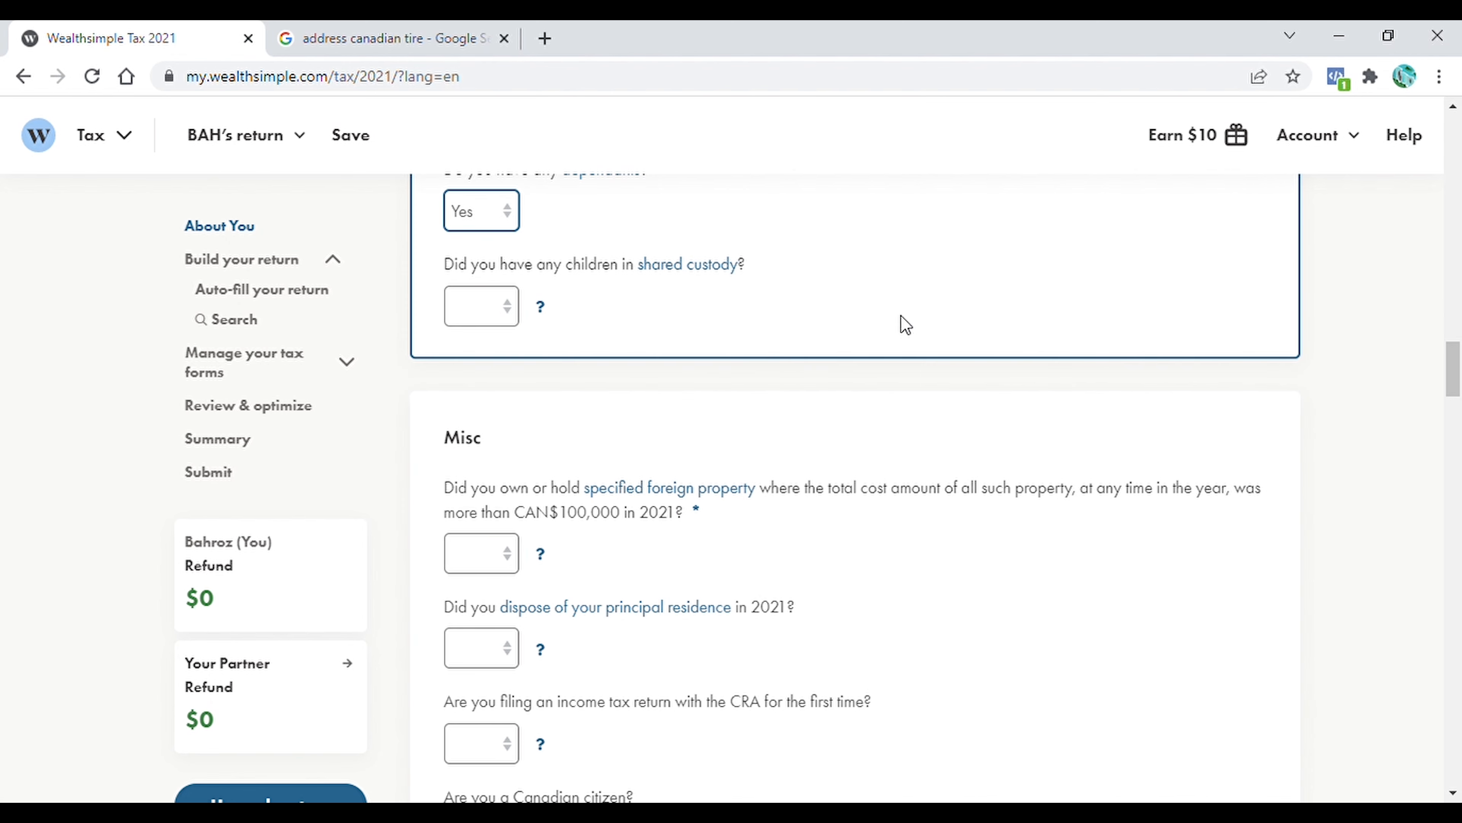
pyautogui.click(505, 313)
pyautogui.press('n')
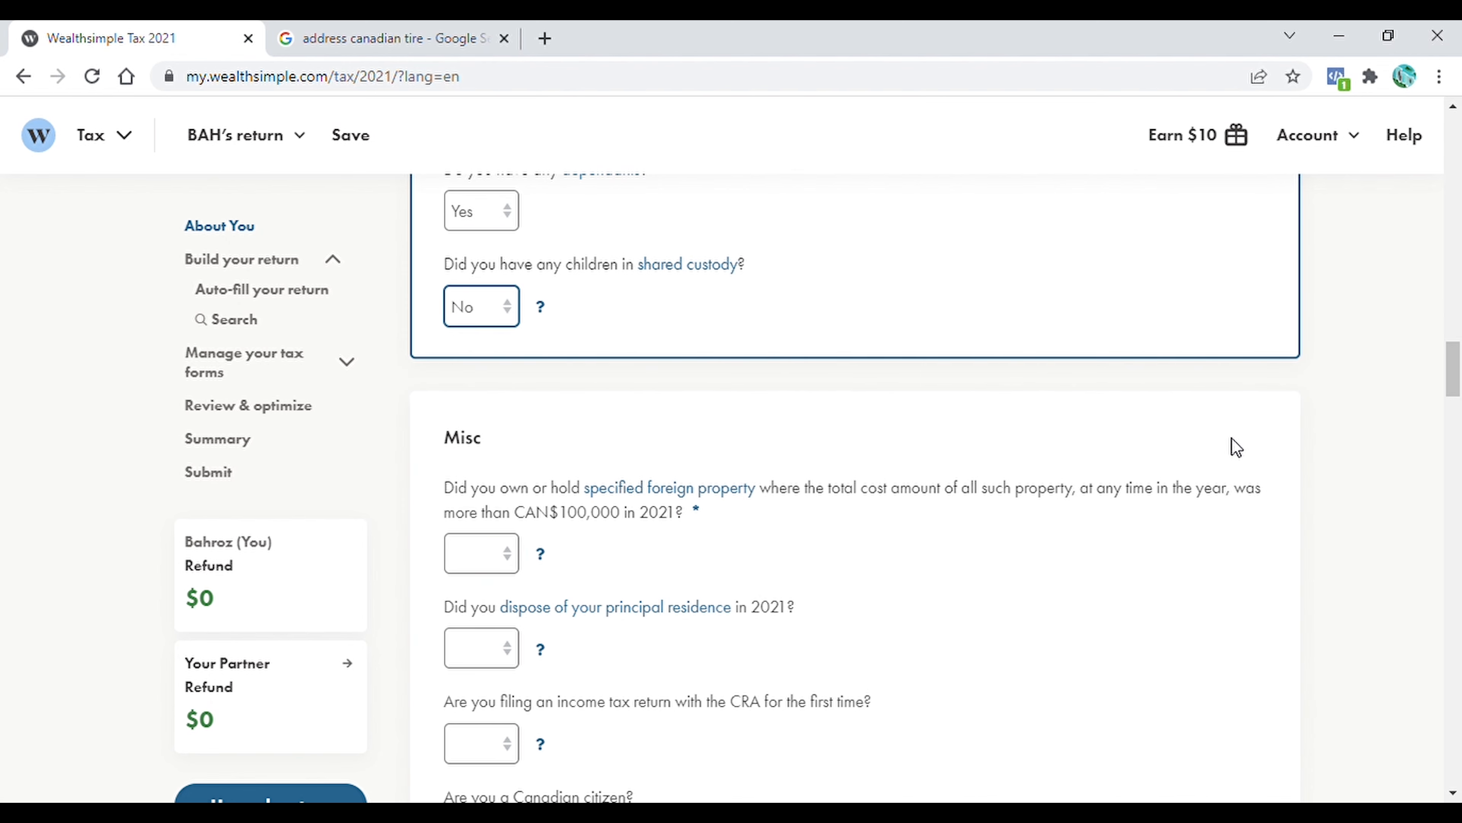
# In the Misc section, answer No to specified foreign property, disposing of the principal residence and filing with the CRA for the first time
pyautogui.moveTo(1453, 368); pyautogui.dragTo(1450, 385)
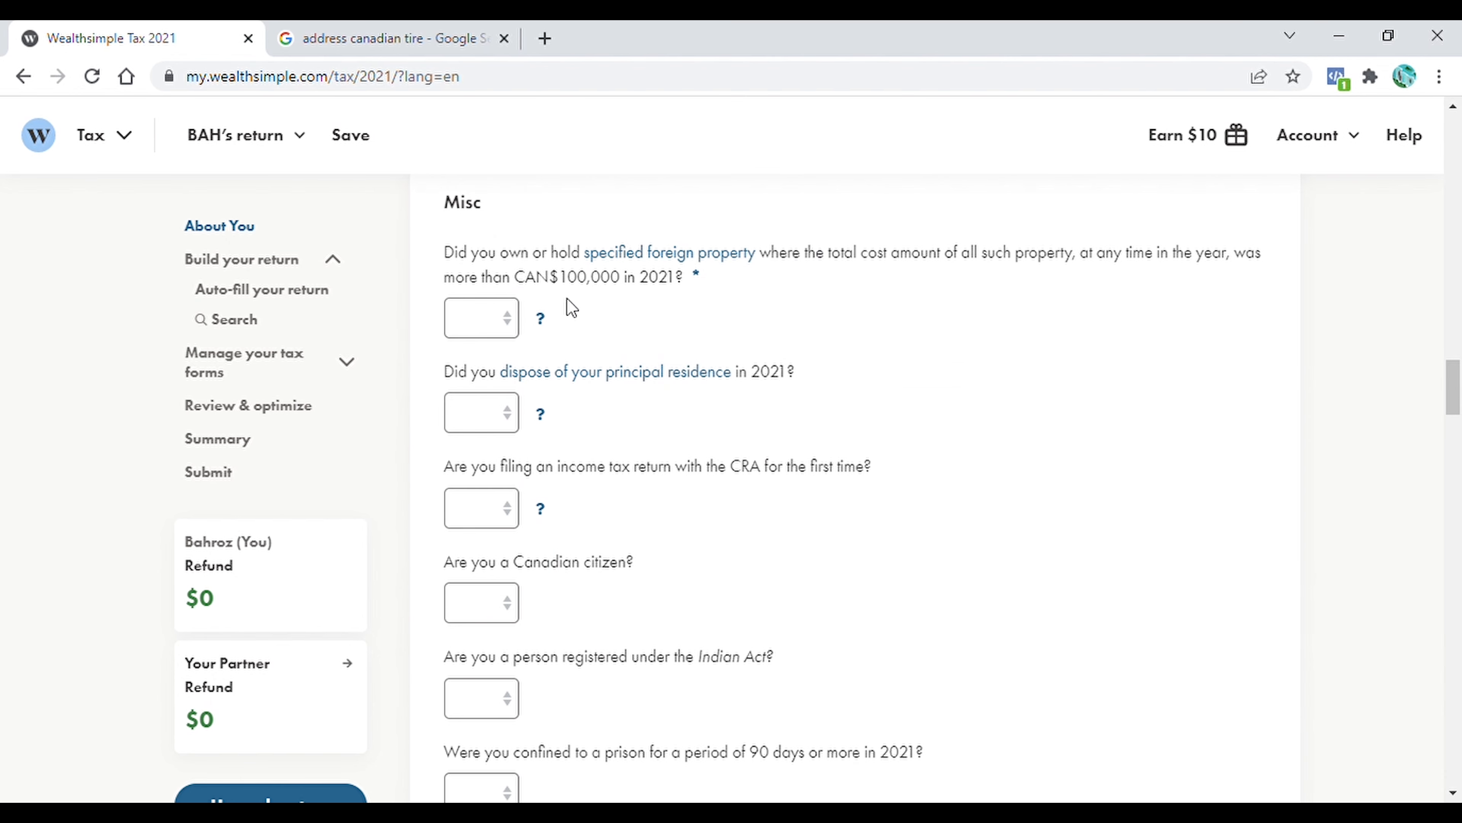
pyautogui.click(515, 323)
pyautogui.click(485, 388)
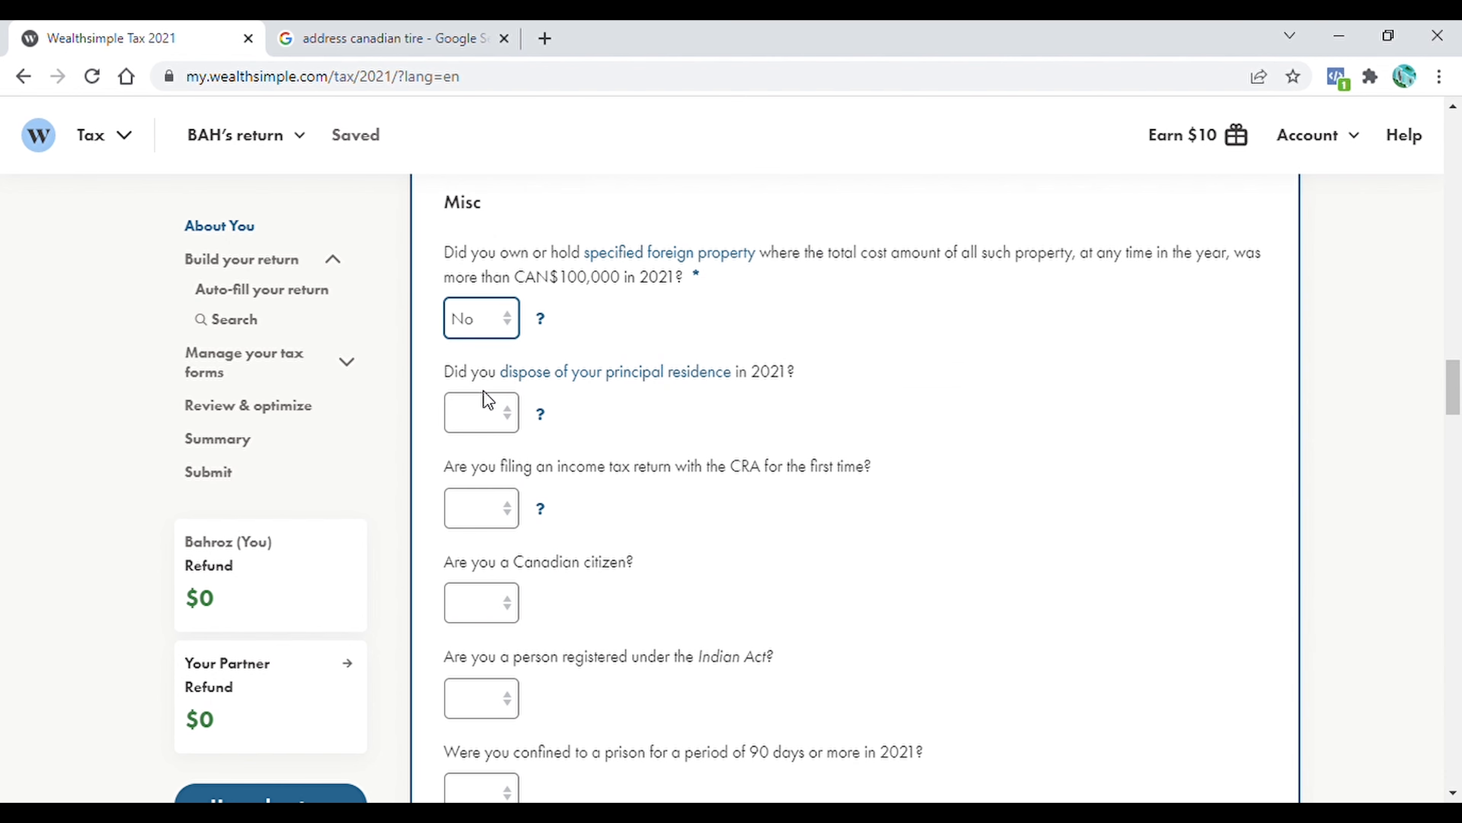
pyautogui.click(518, 416)
pyautogui.click(474, 488)
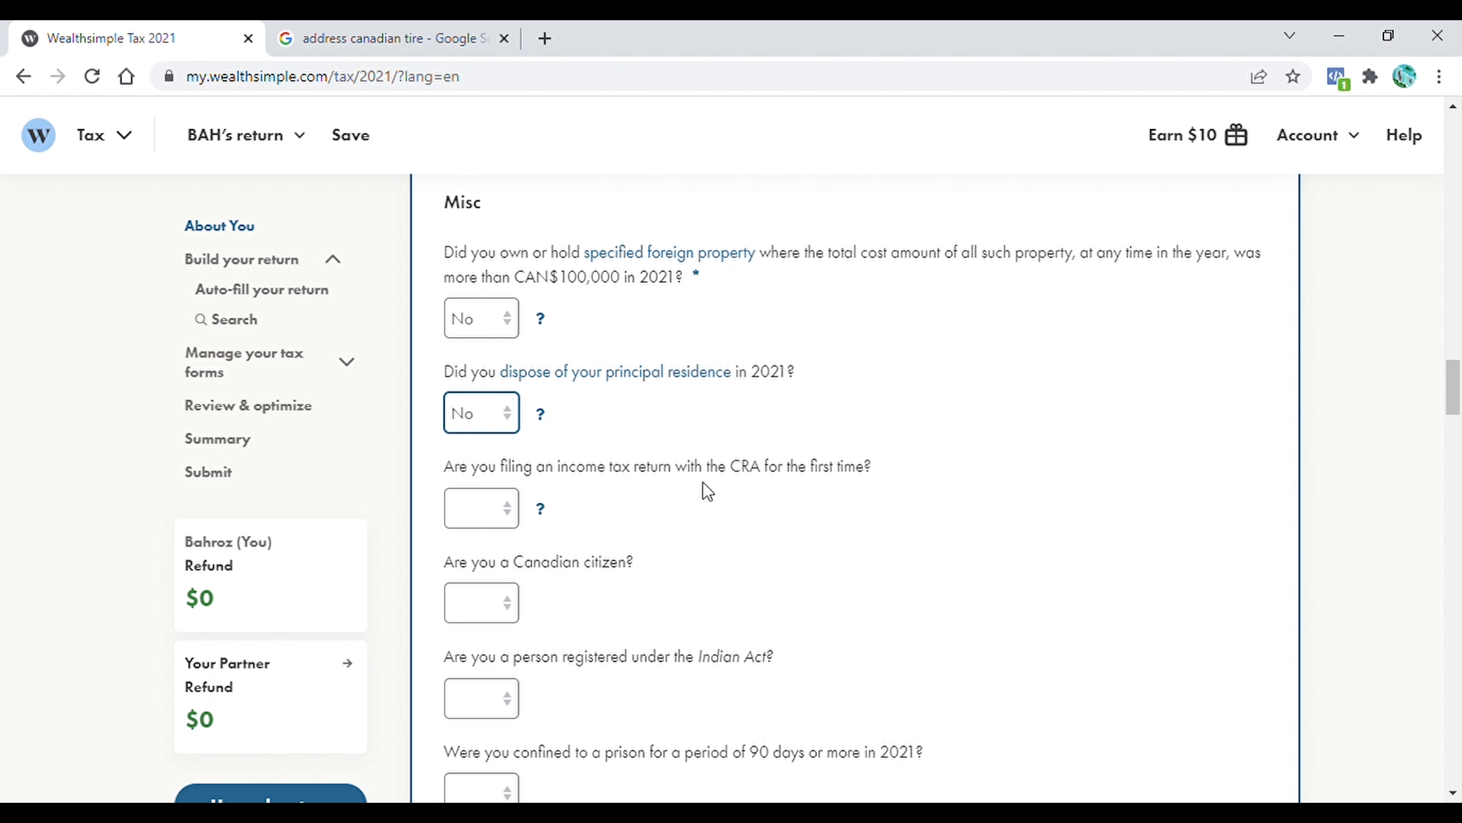
pyautogui.click(512, 518)
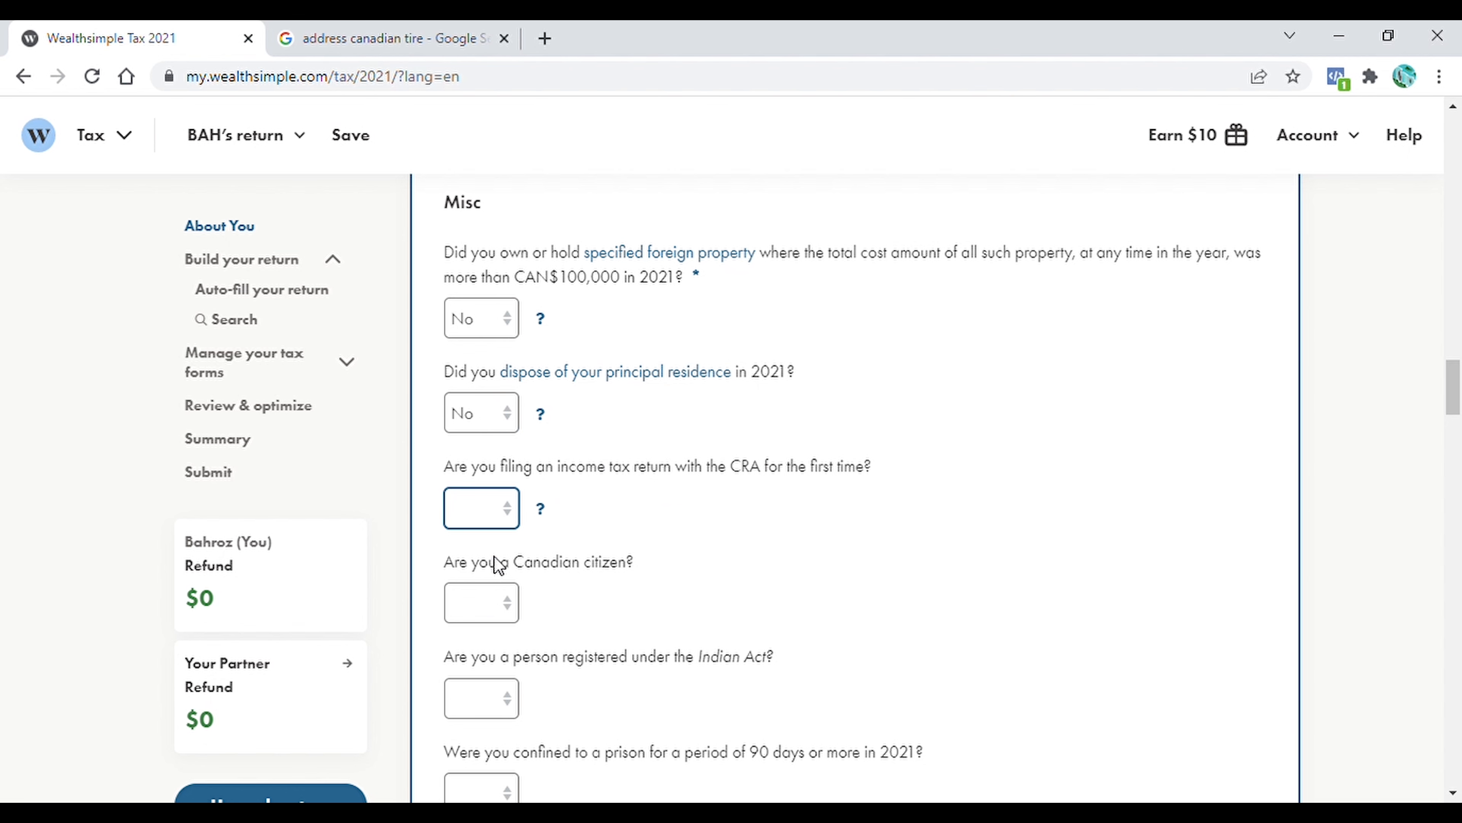
pyautogui.press('n')
# Answer Yes to being a Canadian citizen and to authorizing the CRA to share information with Elections Canada
pyautogui.scroll(-3, 842, 522)
pyautogui.click(521, 437)
pyautogui.press('y')
pyautogui.click(515, 574)
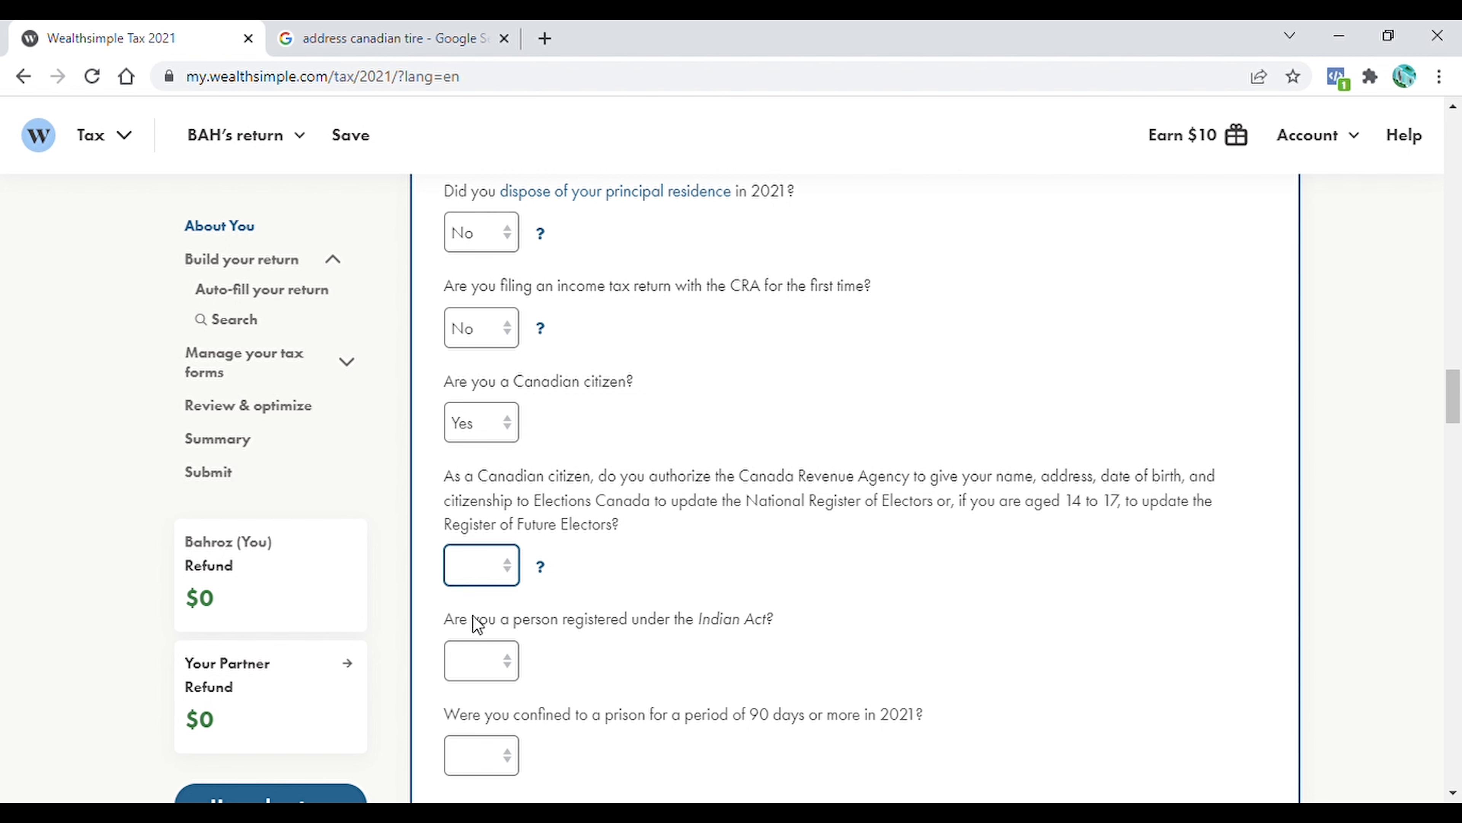
pyautogui.press('y')
# Answer No to being registered under the Indian Act and to being confined to a prison for 90 days or more
pyautogui.scroll(-4, 969, 542)
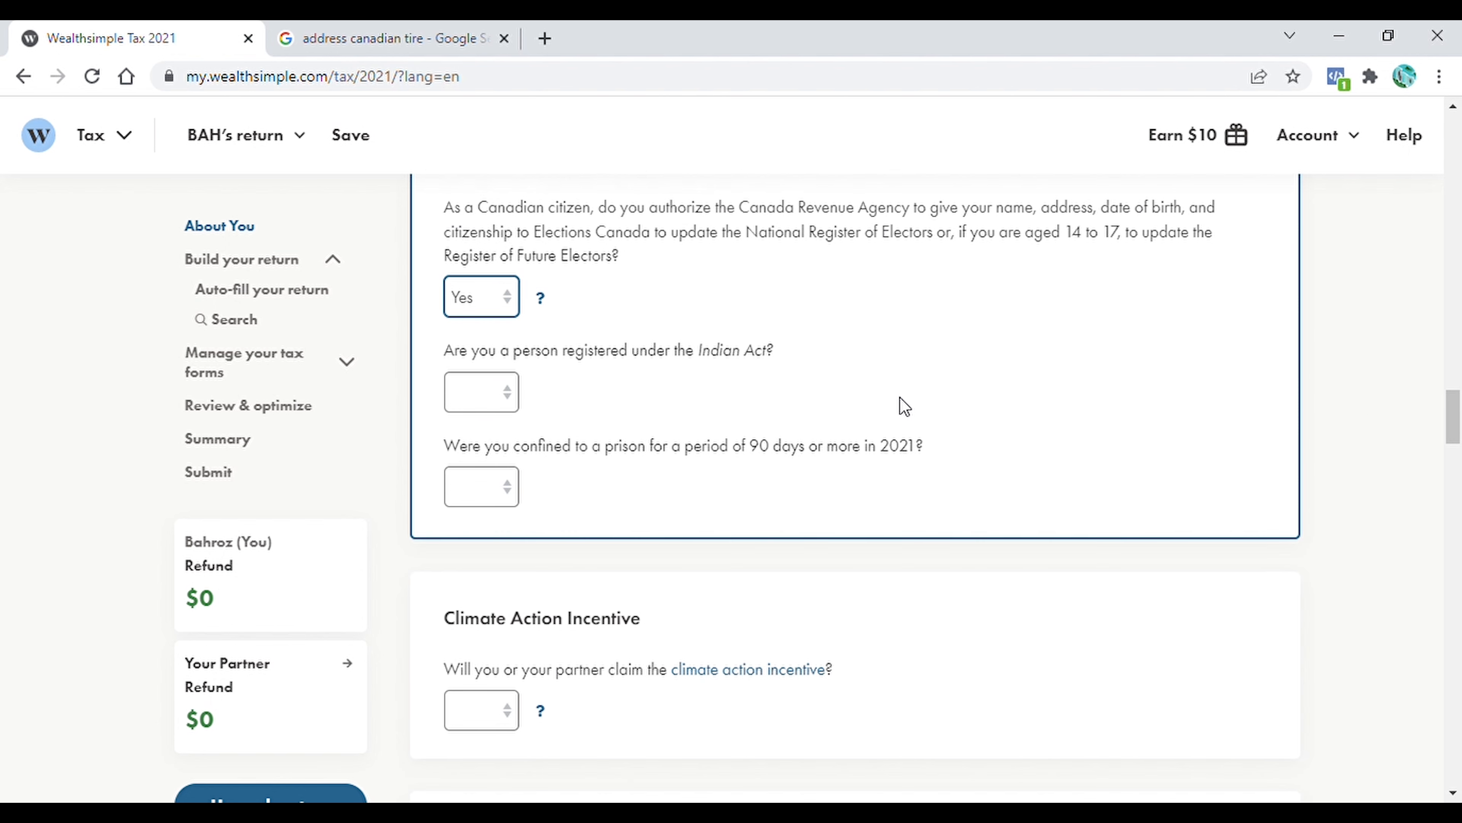
pyautogui.click(520, 403)
pyautogui.press('n')
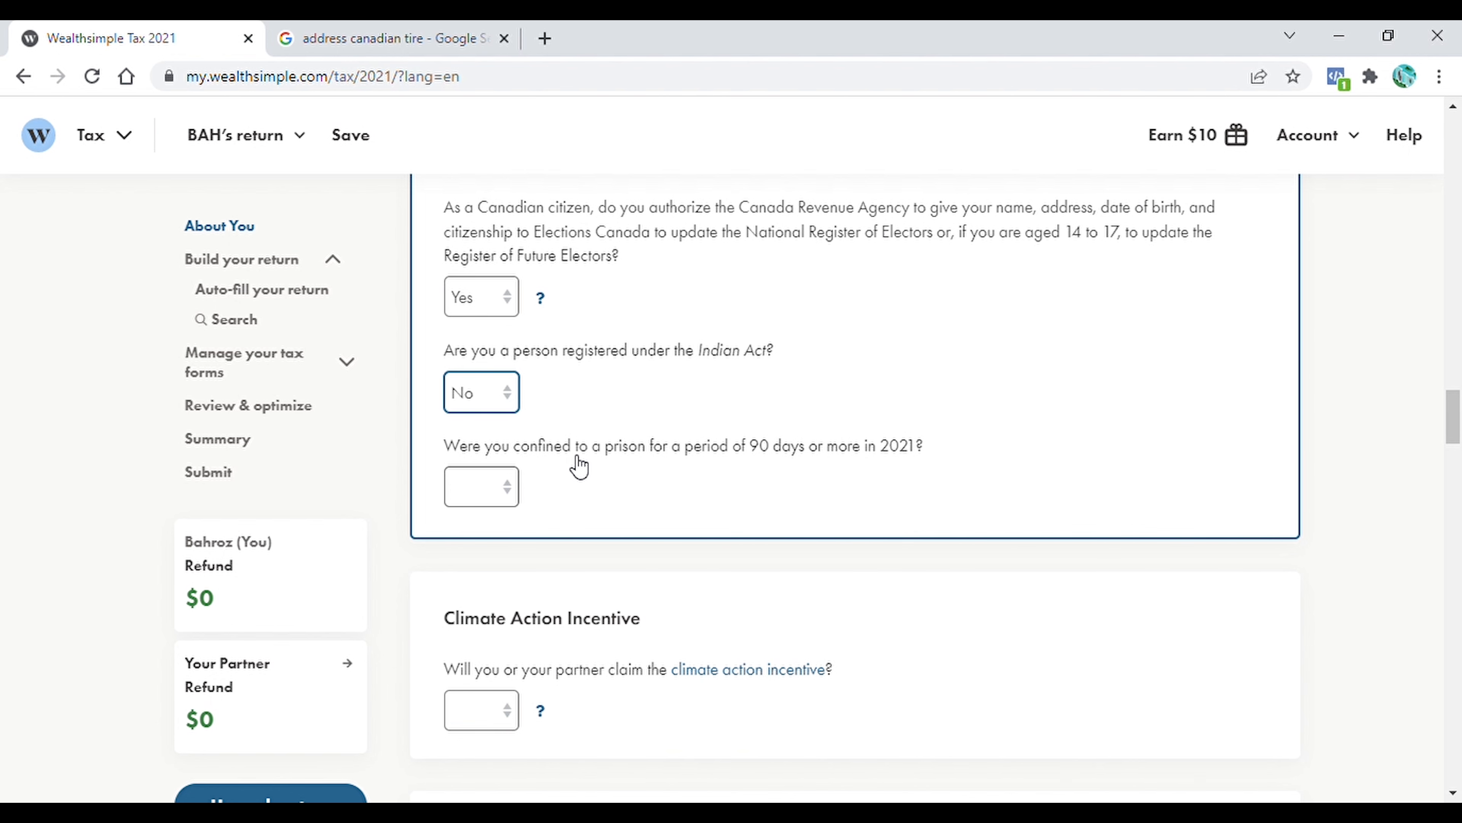
pyautogui.press('Tab')
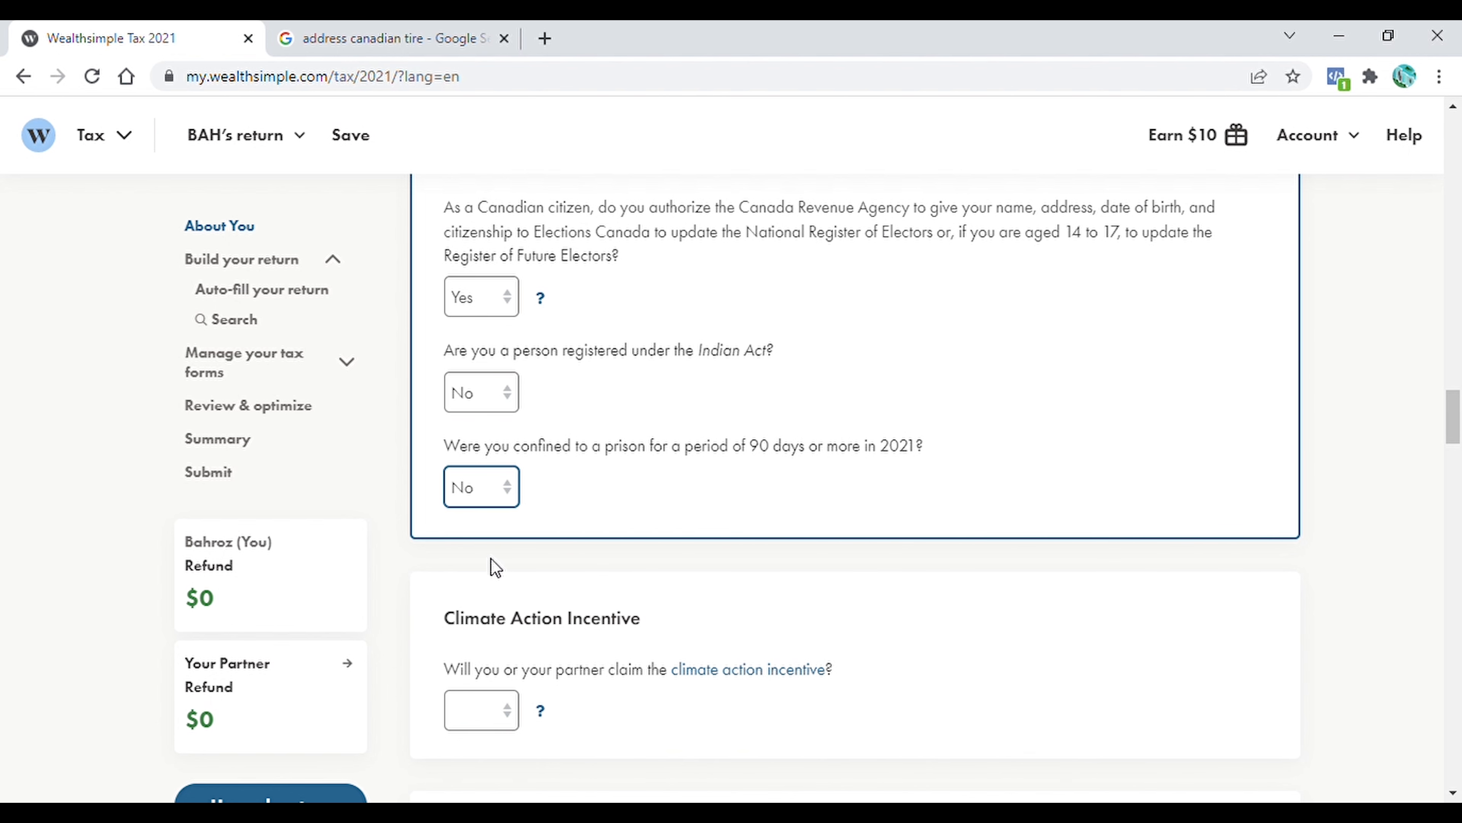
# Answer Yes to claiming the climate action incentive and to applying for the Ontario Trillium Benefit
pyautogui.scroll(-5, 495, 567)
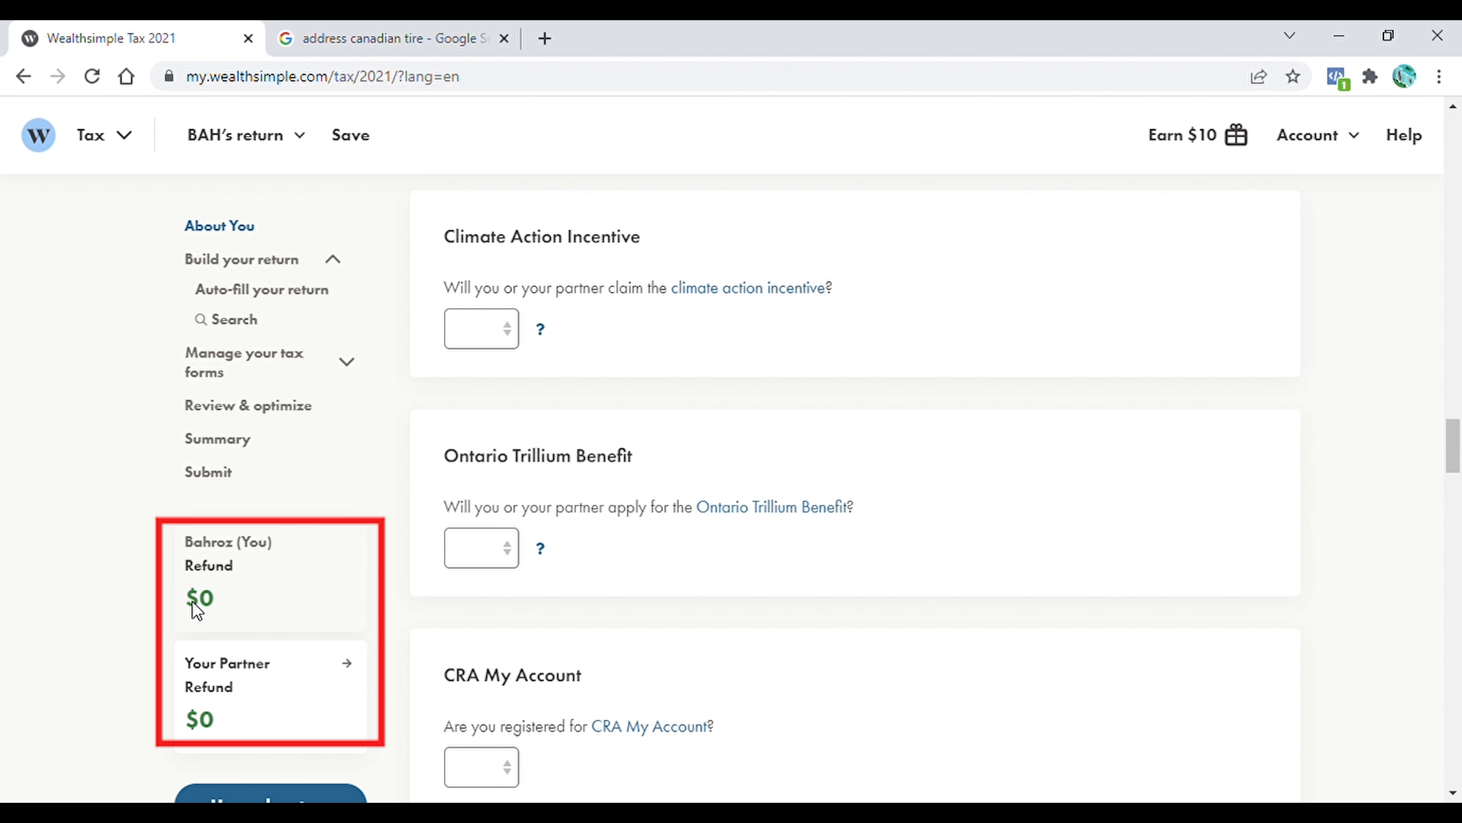
pyautogui.click(512, 334)
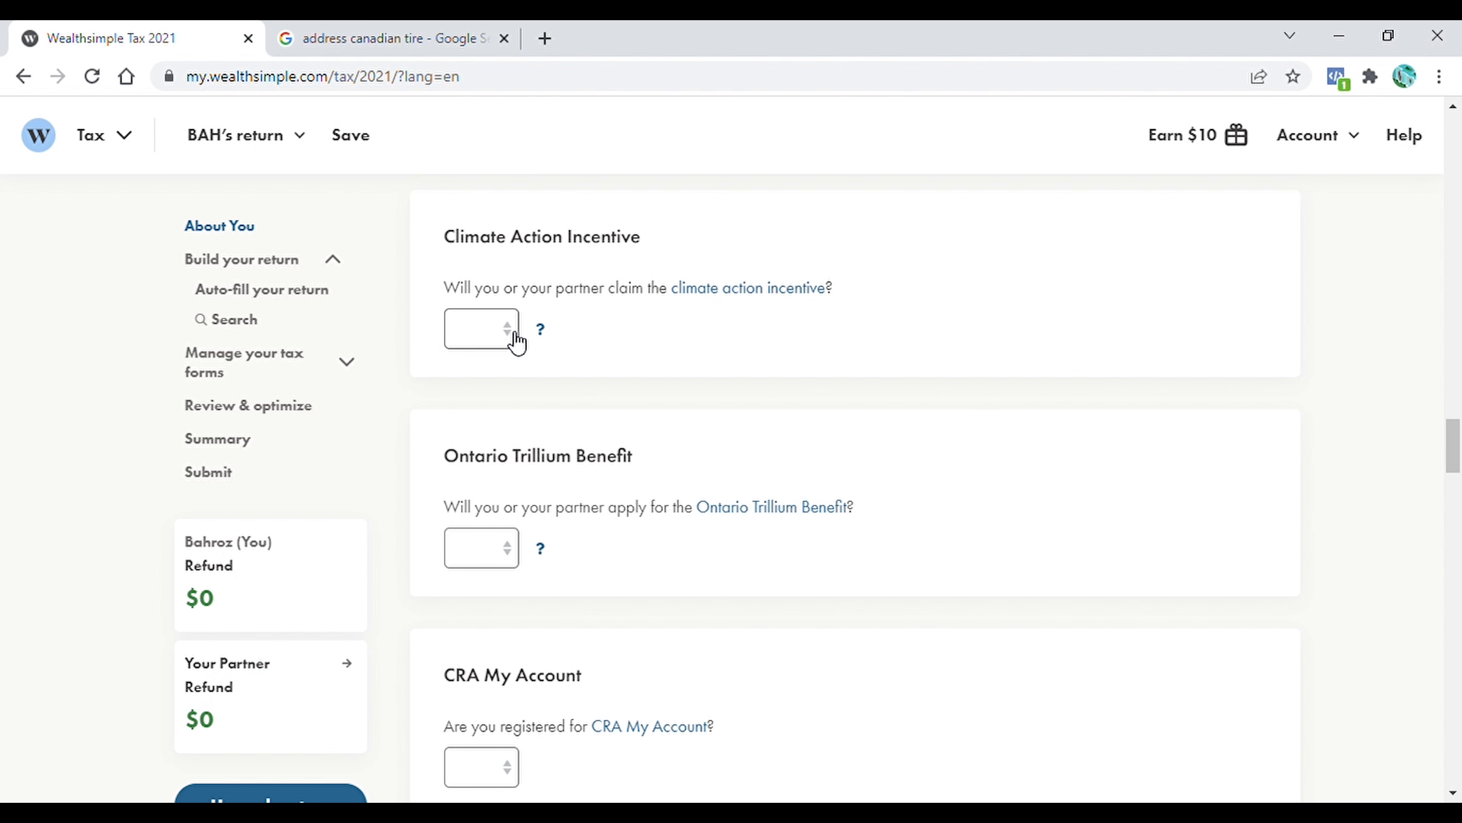
pyautogui.click(542, 330)
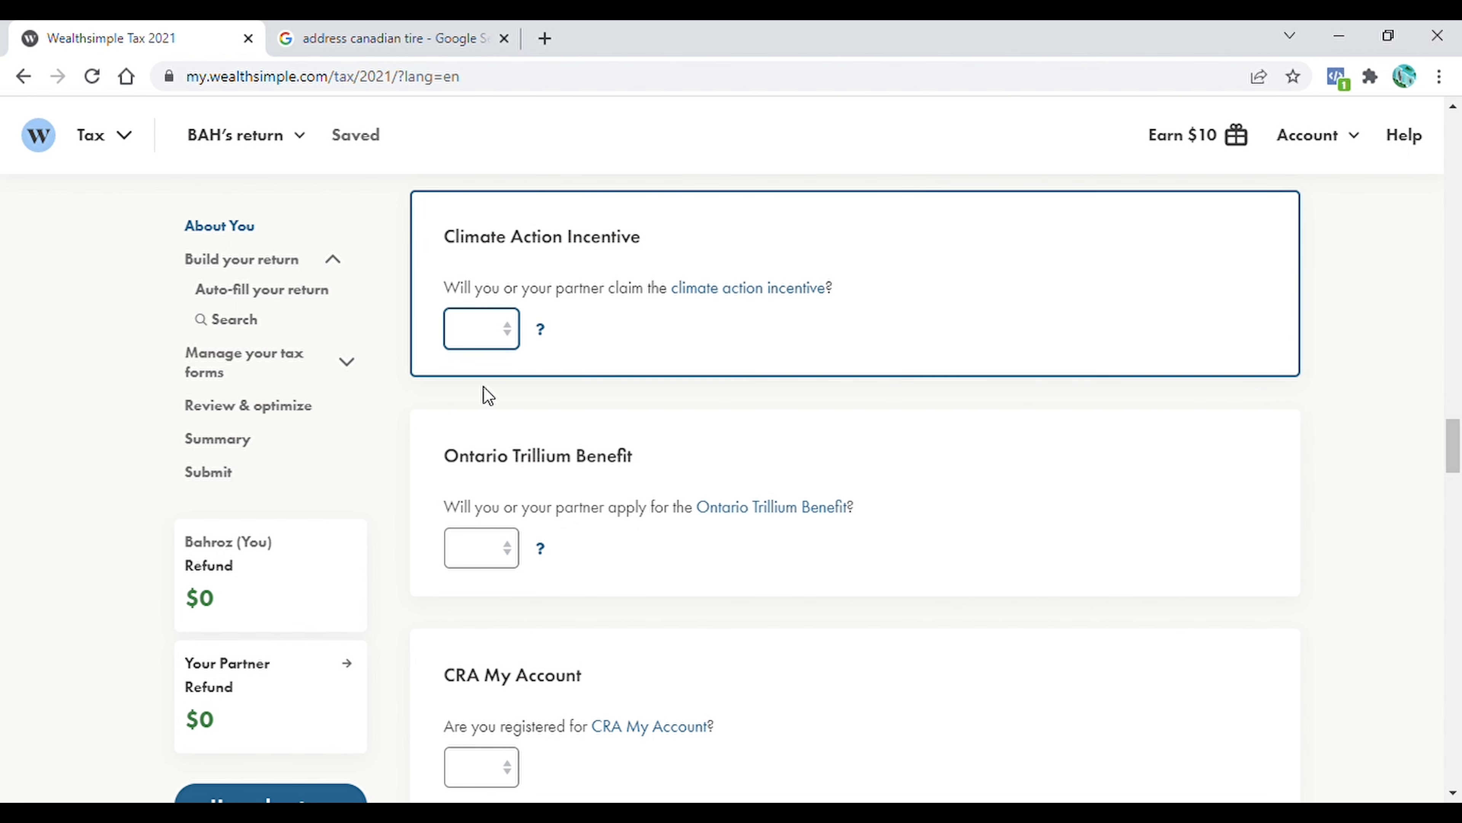
pyautogui.click(482, 392)
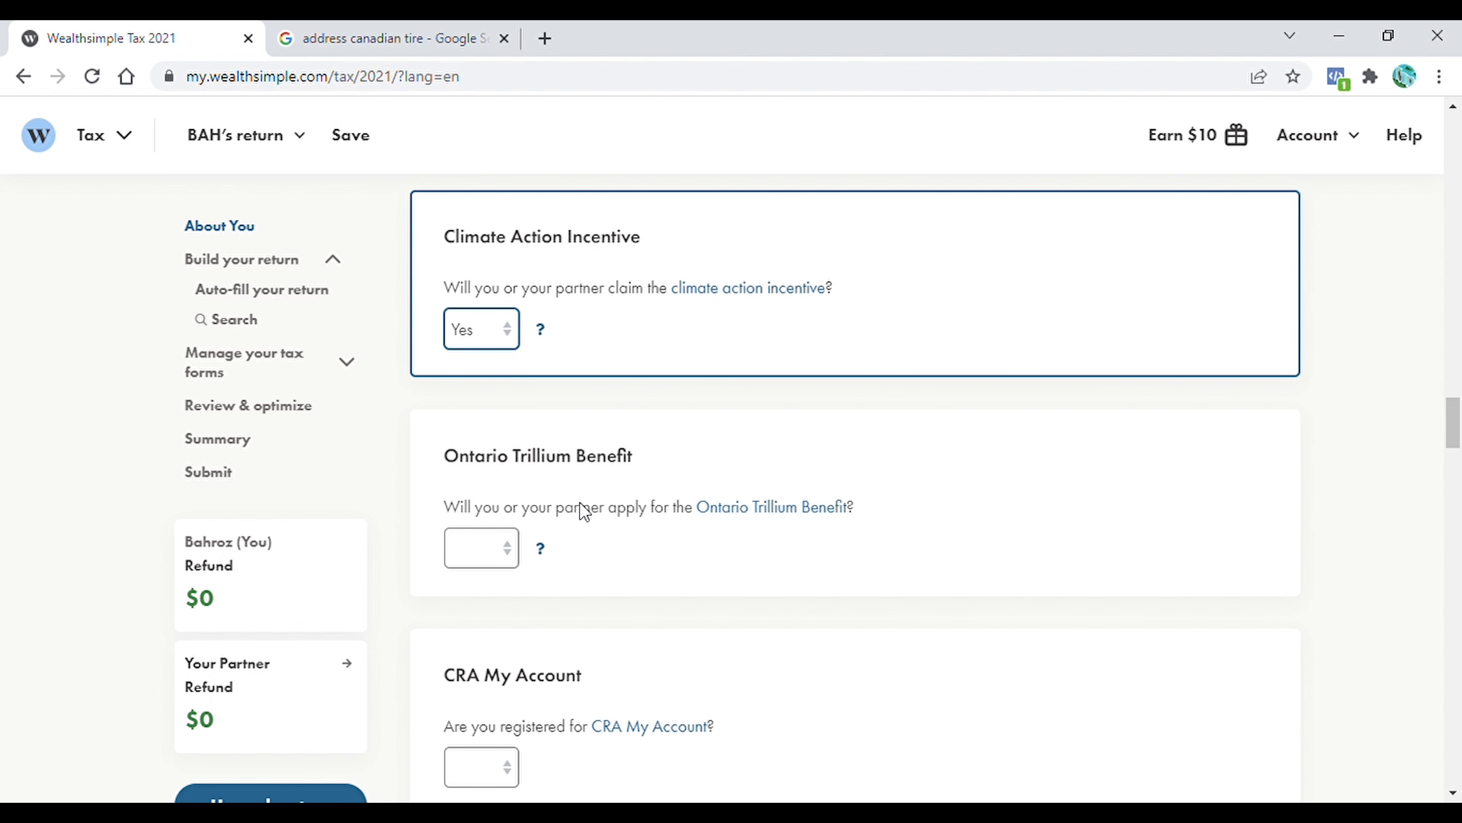
pyautogui.click(512, 553)
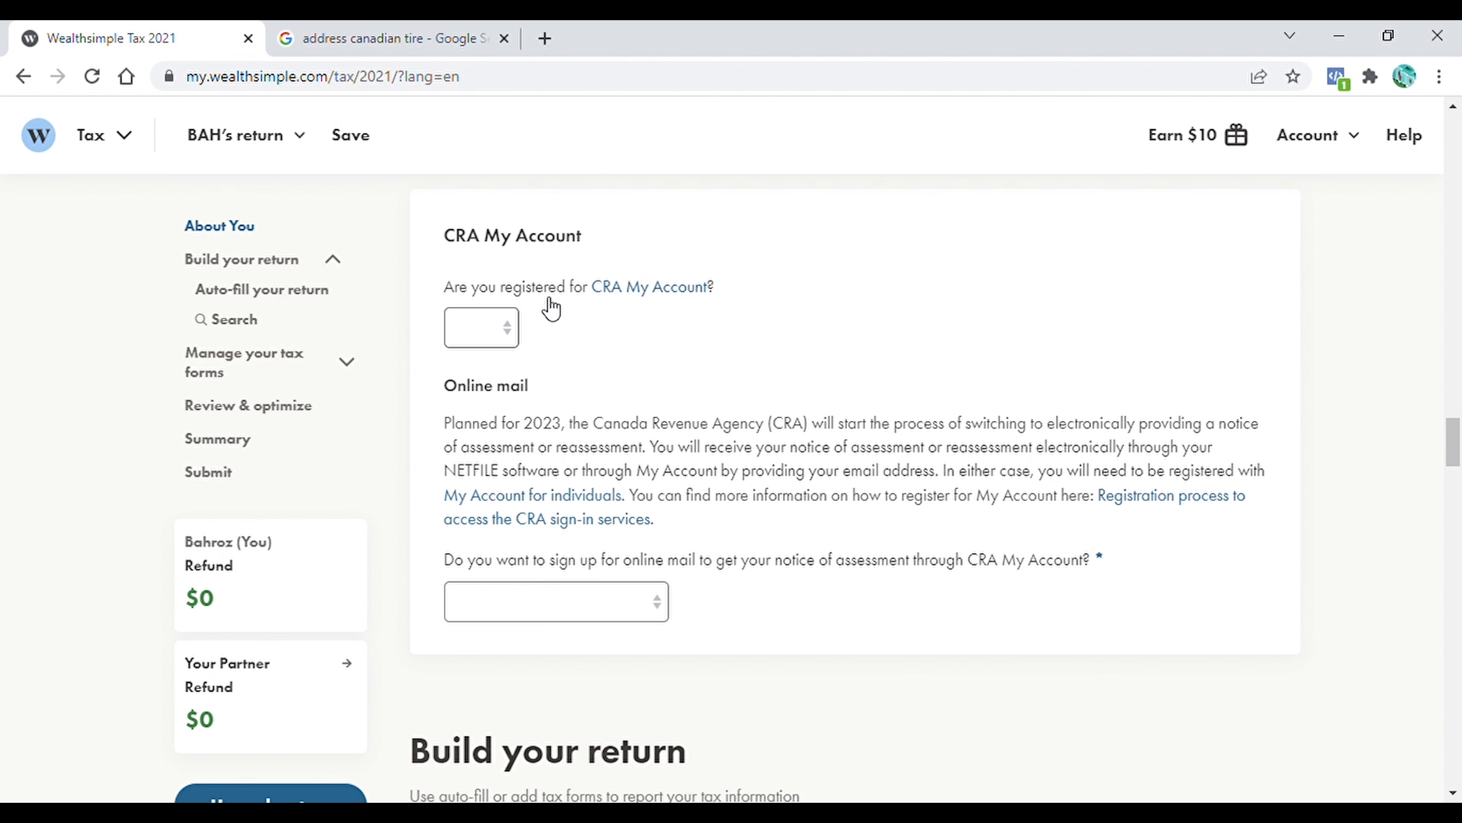
# Answer Yes to being registered for CRA My Account and choose an answer for the online mail sign-up
pyautogui.click(511, 329)
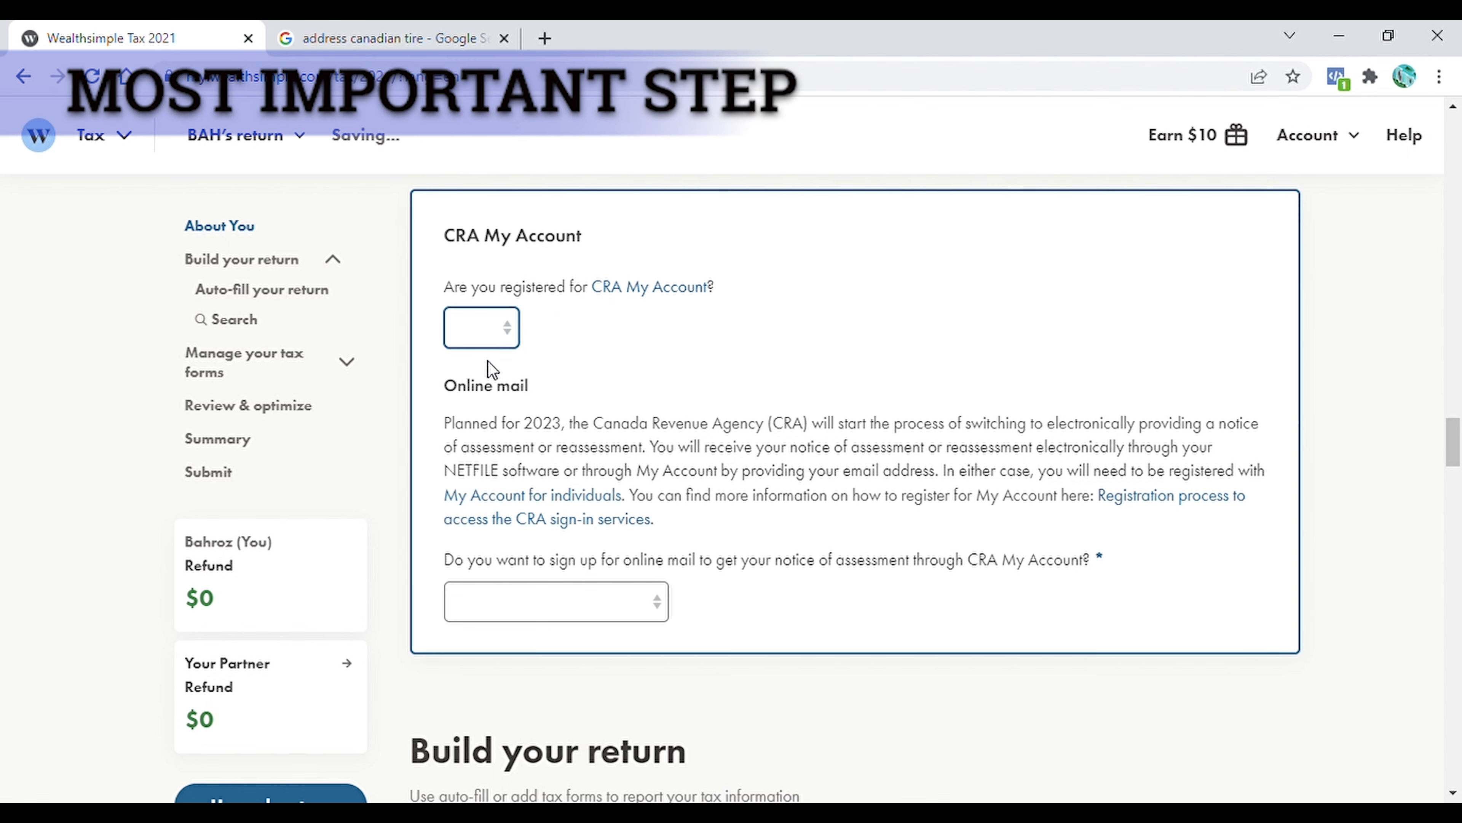
pyautogui.click(474, 384)
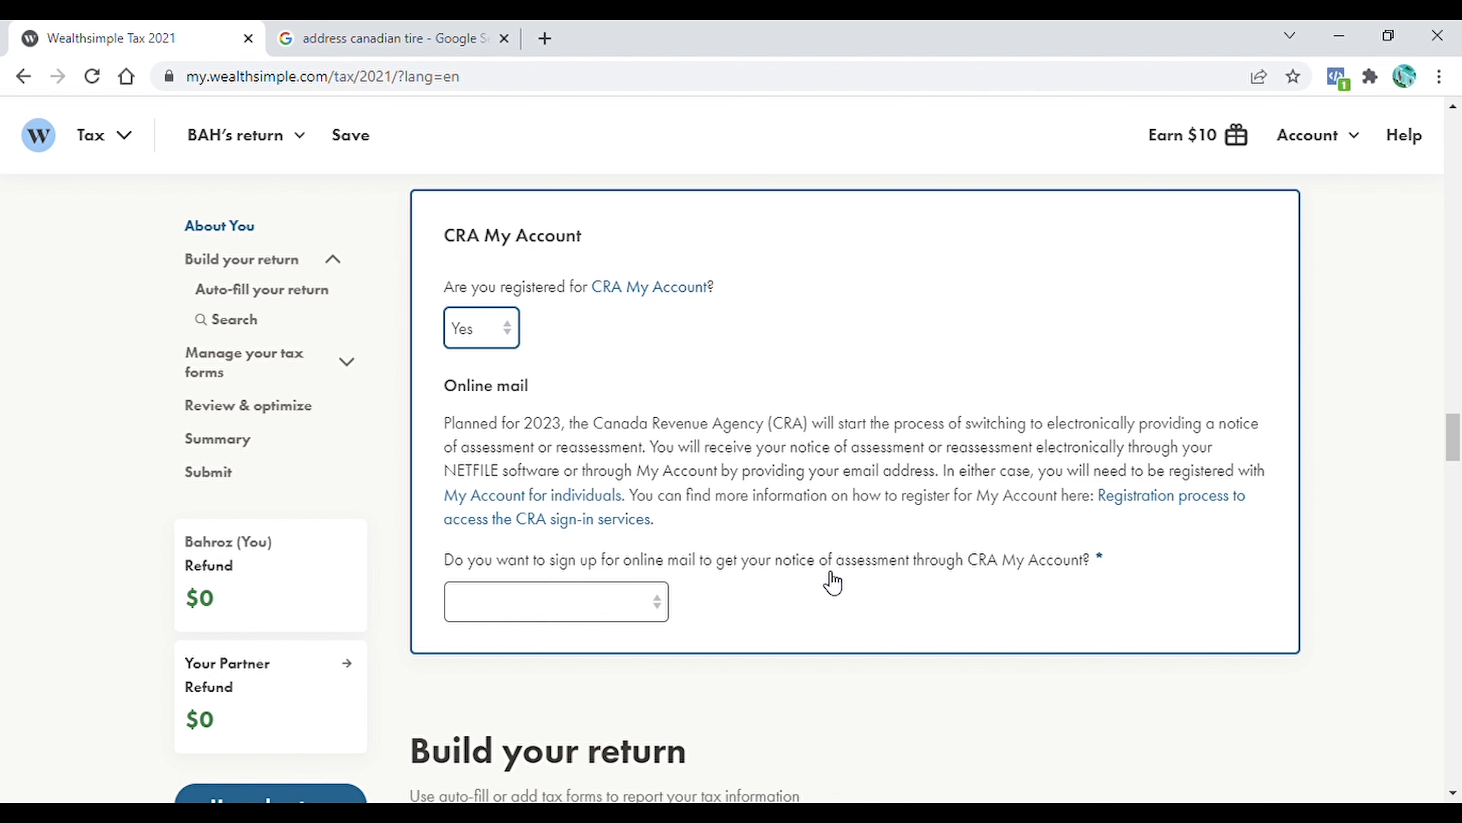
pyautogui.click(646, 602)
pyautogui.click(489, 712)
# Connect the return's auto-fill to CRA My Account and authorize access with the CRA
pyautogui.scroll(-5, 1042, 570)
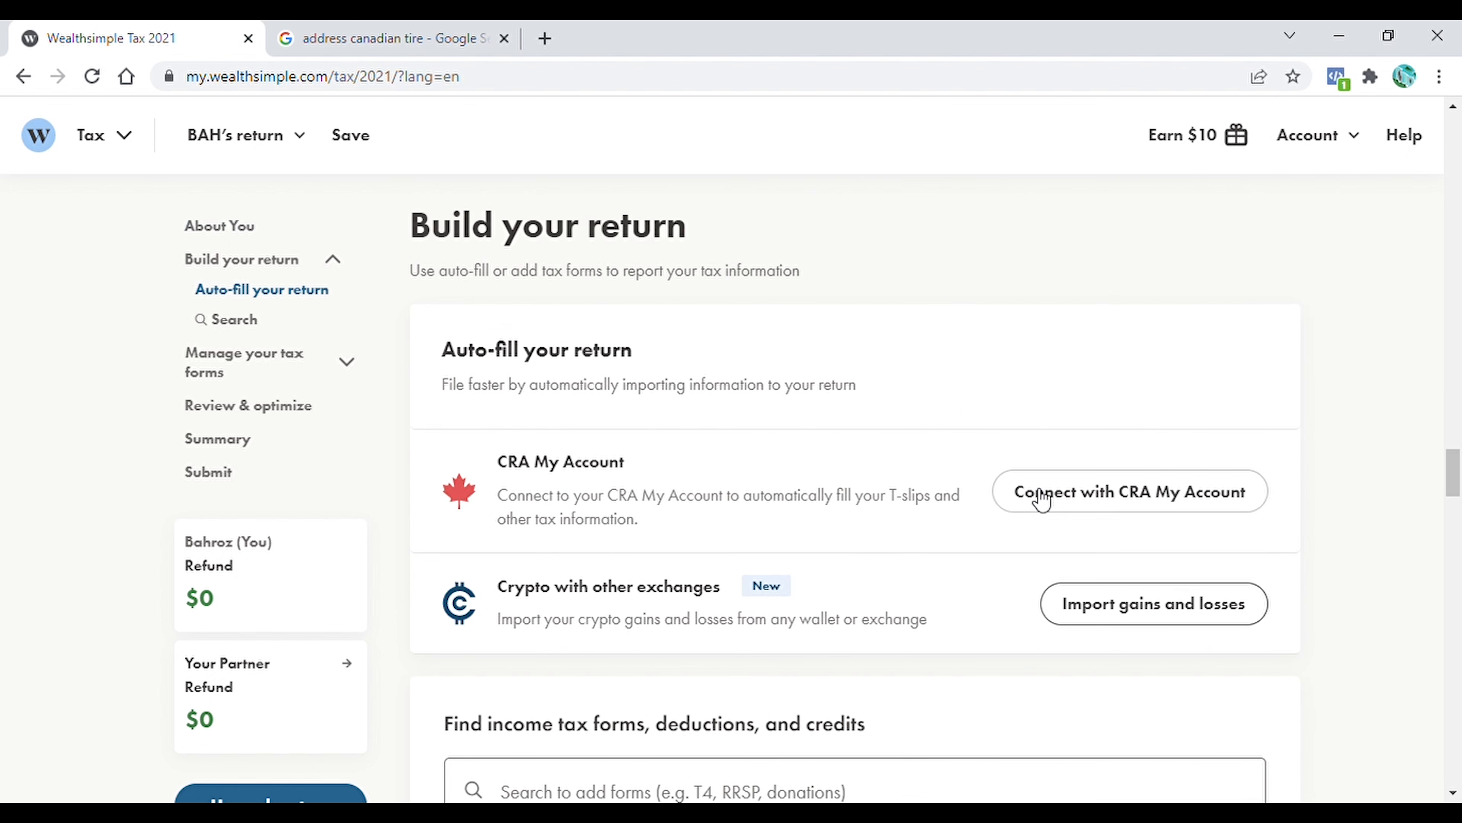
pyautogui.click(1125, 505)
pyautogui.click(723, 661)
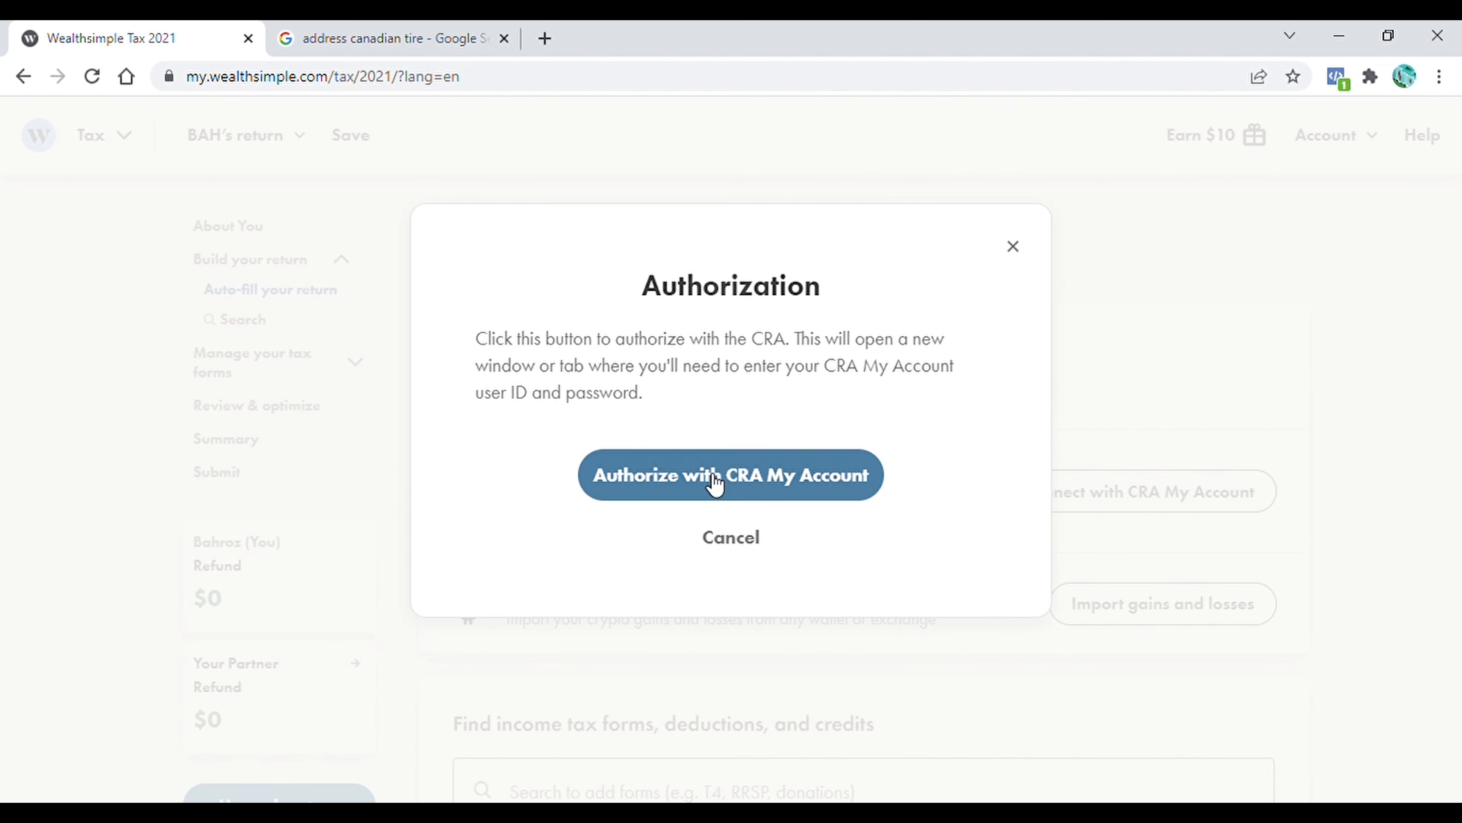
pyautogui.click(733, 476)
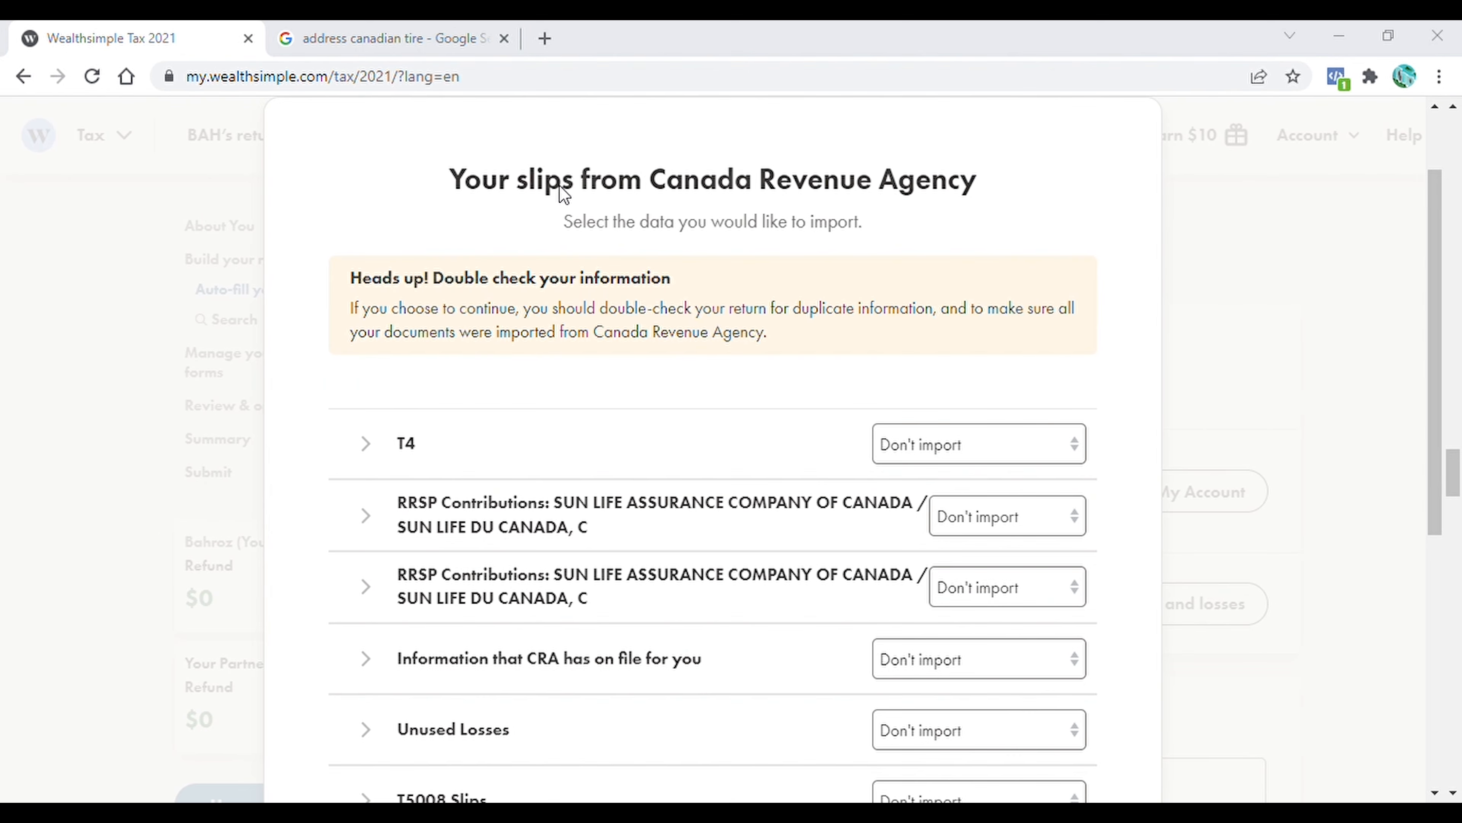
# Choose the import option for every CRA slip, from T4 and both RRSP contributions through Capital Gain/Losses, and import the data
pyautogui.moveTo(1457, 304); pyautogui.dragTo(1461, 413)
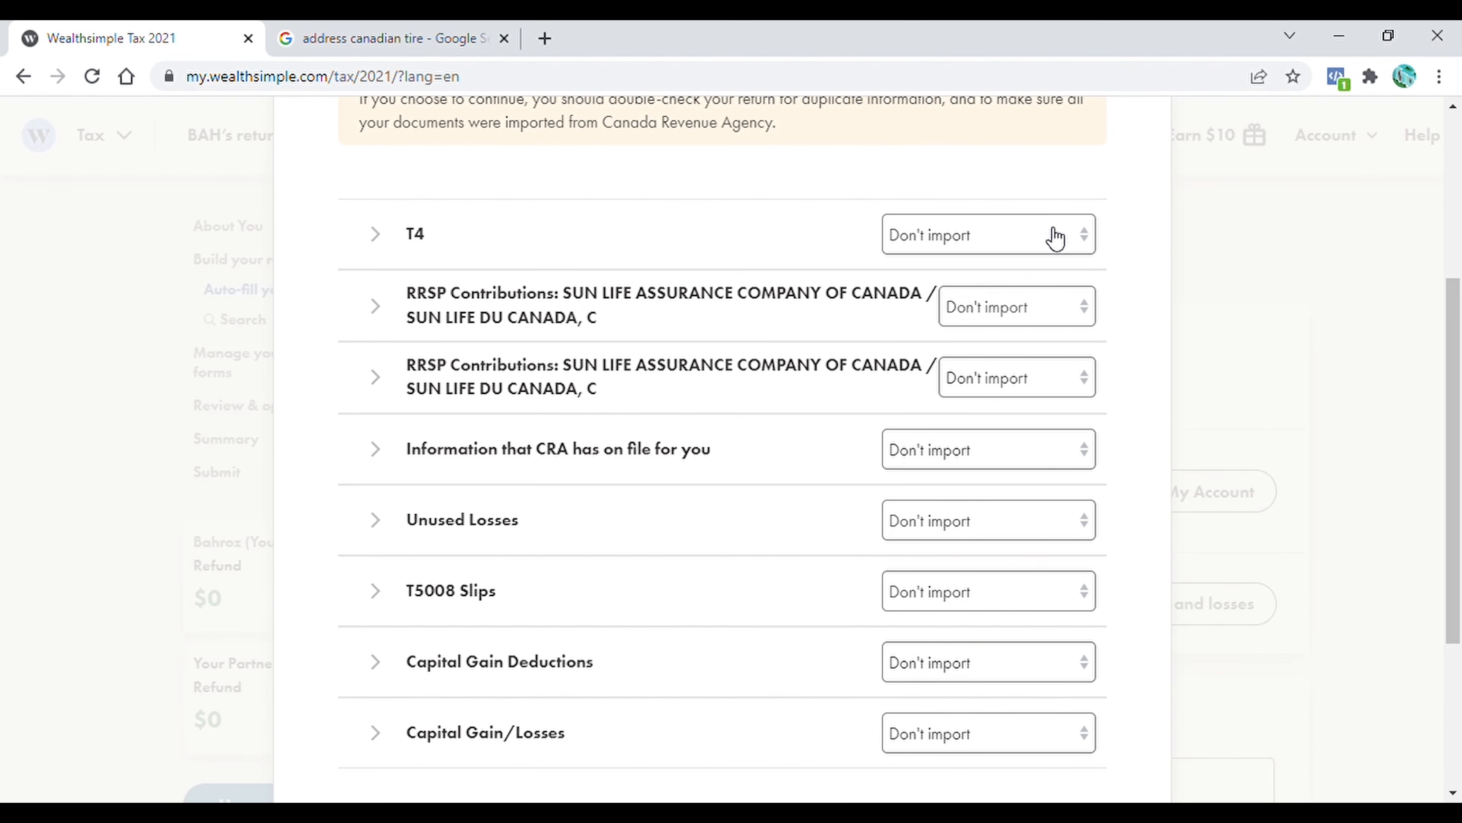
pyautogui.click(1090, 240)
pyautogui.click(1083, 311)
pyautogui.click(1077, 380)
pyautogui.click(1002, 452)
pyautogui.click(978, 523)
pyautogui.click(961, 594)
pyautogui.click(933, 668)
pyautogui.click(944, 736)
pyautogui.moveTo(1460, 402); pyautogui.dragTo(1460, 536)
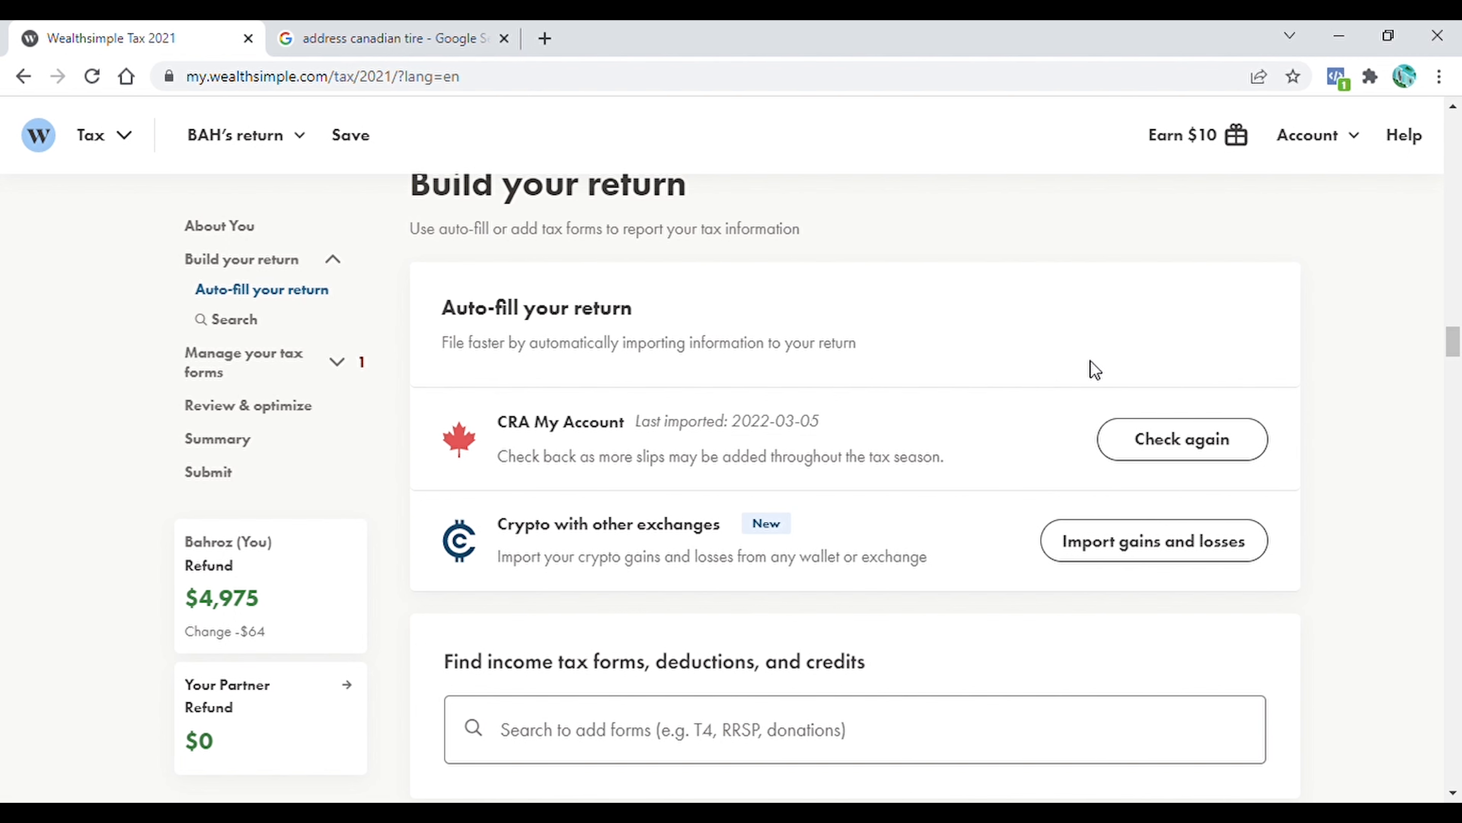
# In the Spouse or Common-Law Partner section, answer No to partner infirmity or disability and Yes to living together for all of 2021
pyautogui.scroll(-10, 1094, 369)
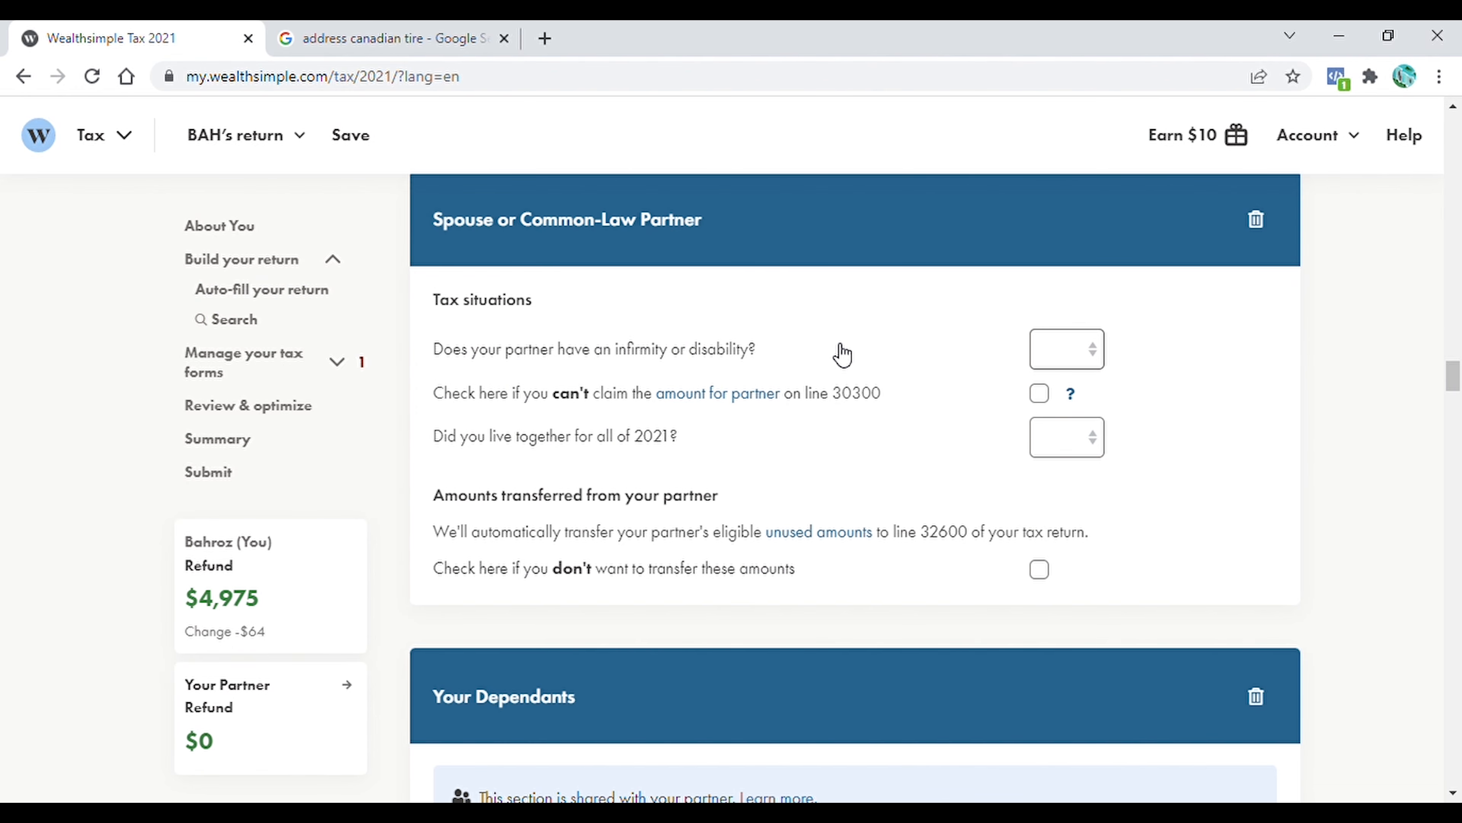
pyautogui.click(1099, 356)
pyautogui.click(1070, 405)
pyautogui.click(1070, 400)
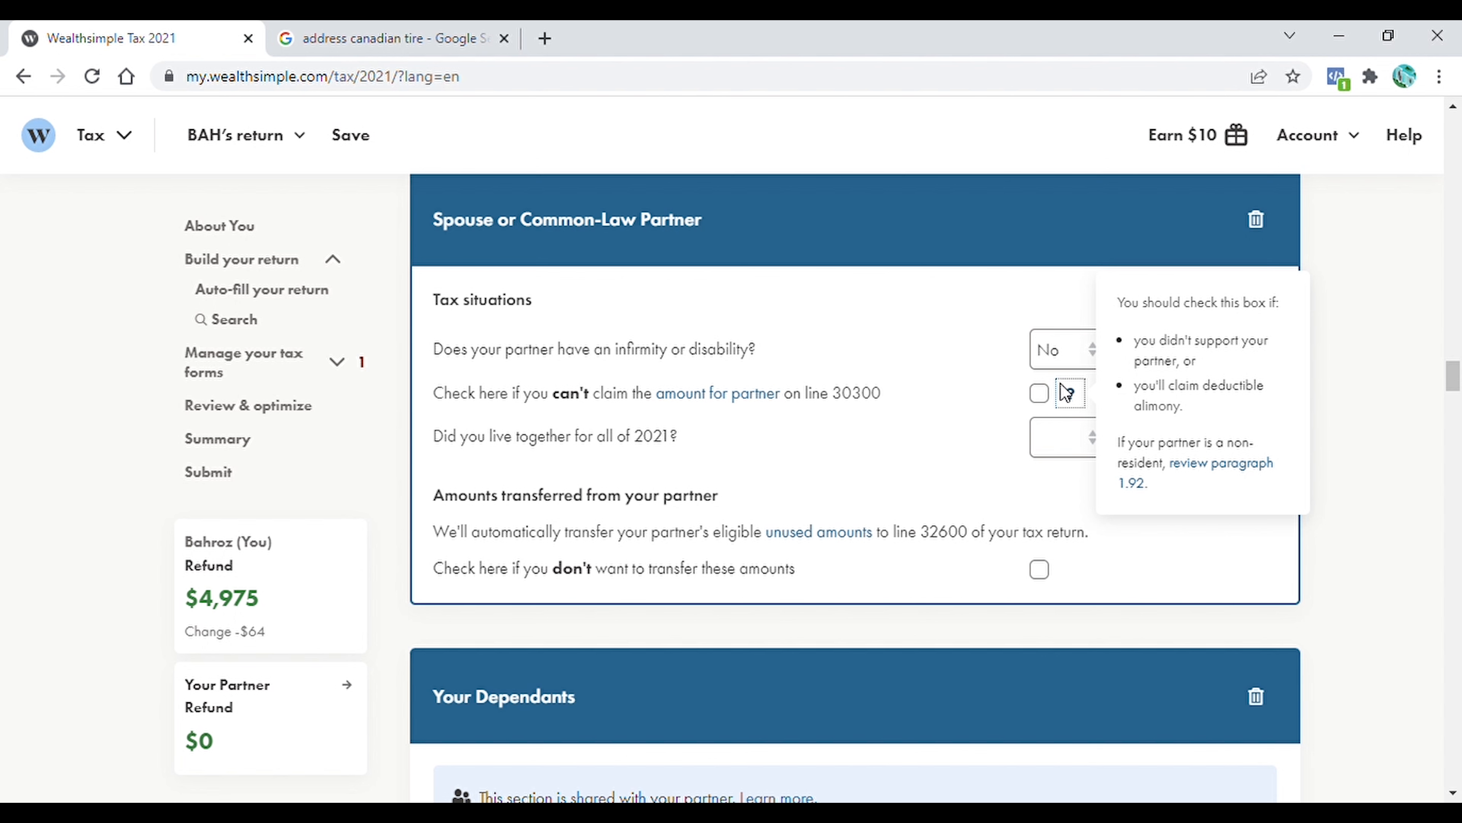
pyautogui.click(1062, 292)
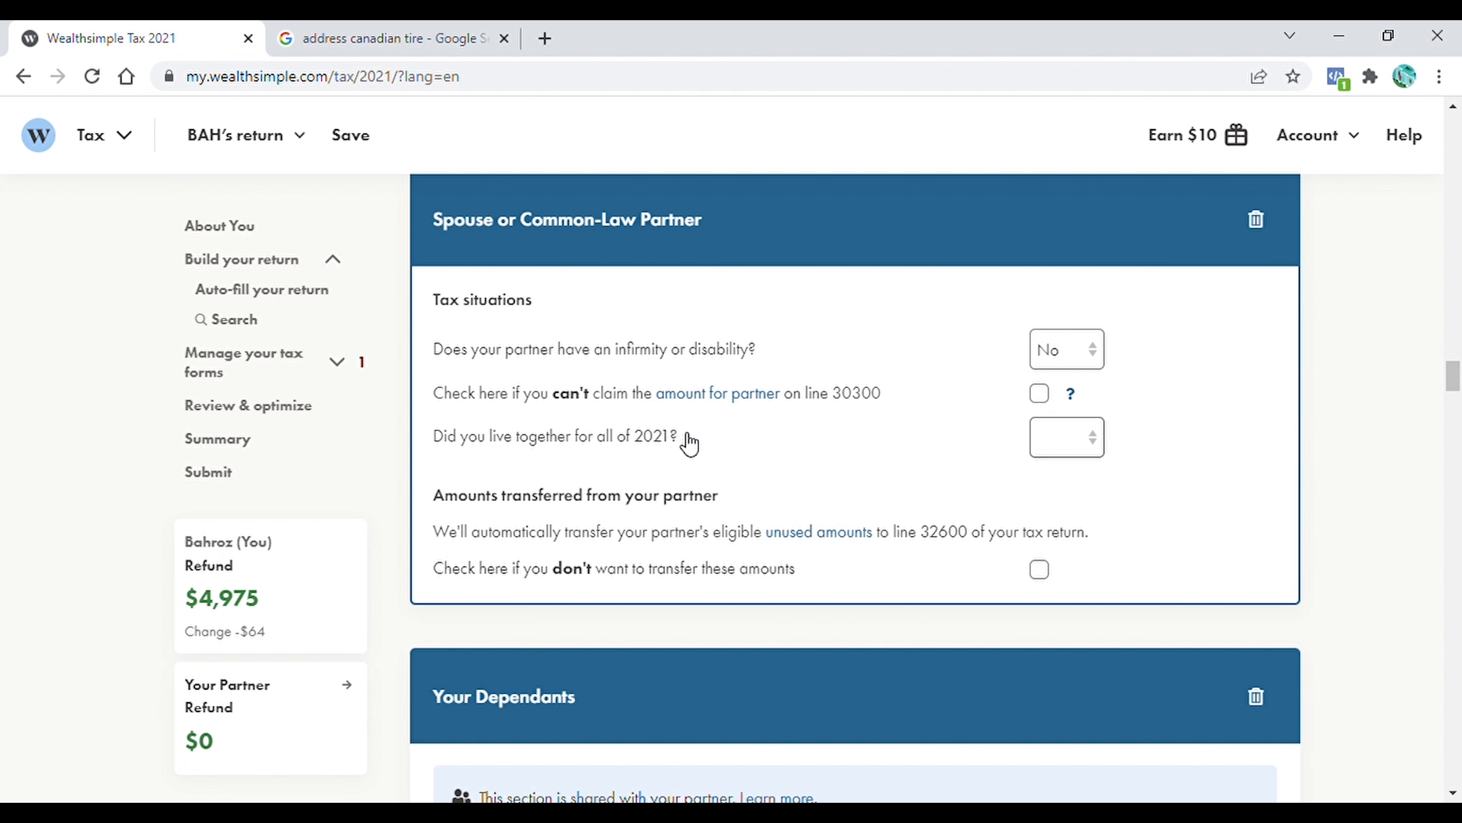
pyautogui.click(1096, 454)
pyautogui.click(1064, 495)
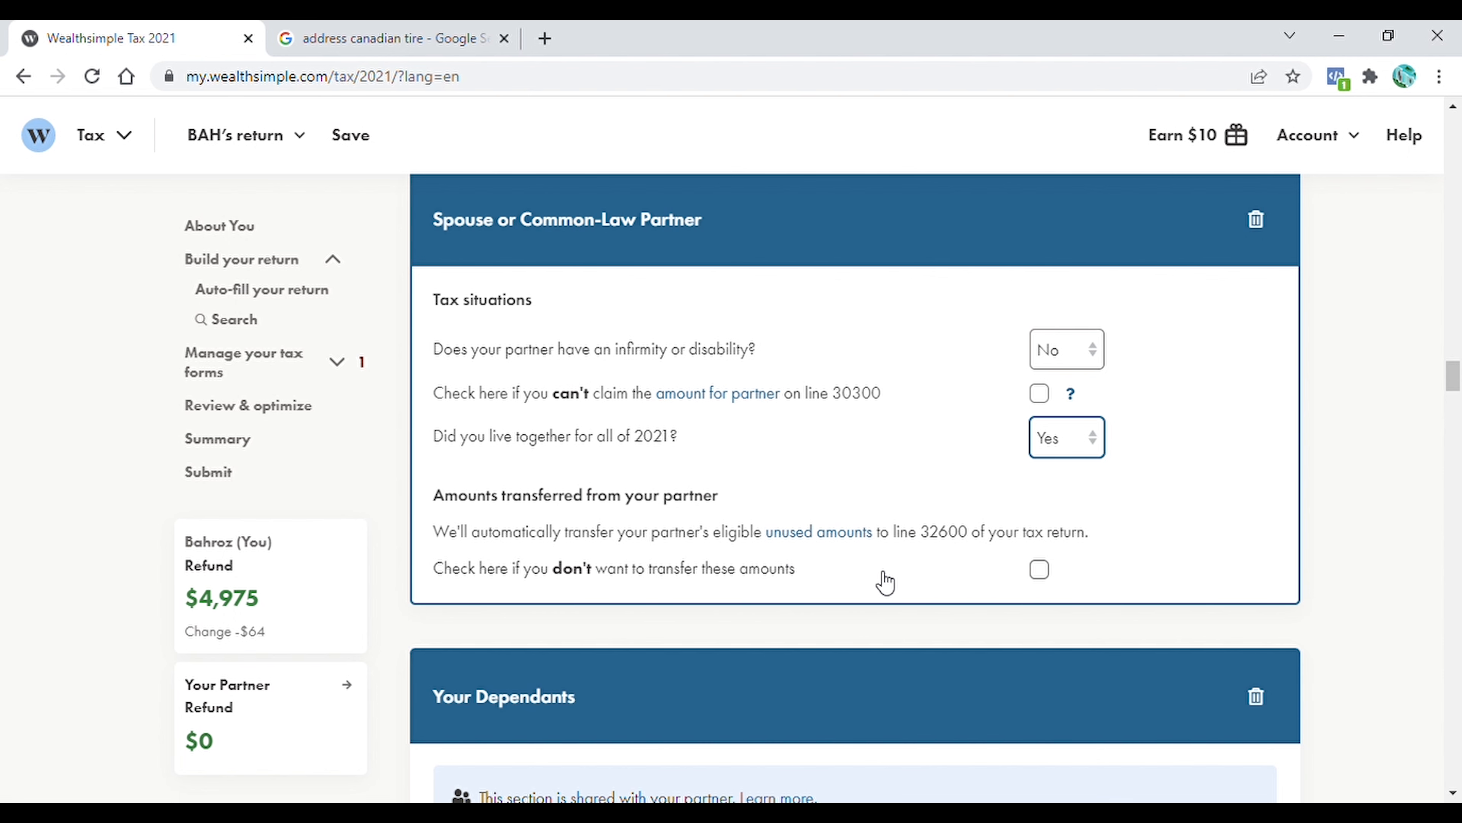
# Enter the dependant's first name, last name, relationship and date of birth
pyautogui.moveTo(1452, 381); pyautogui.dragTo(1455, 406)
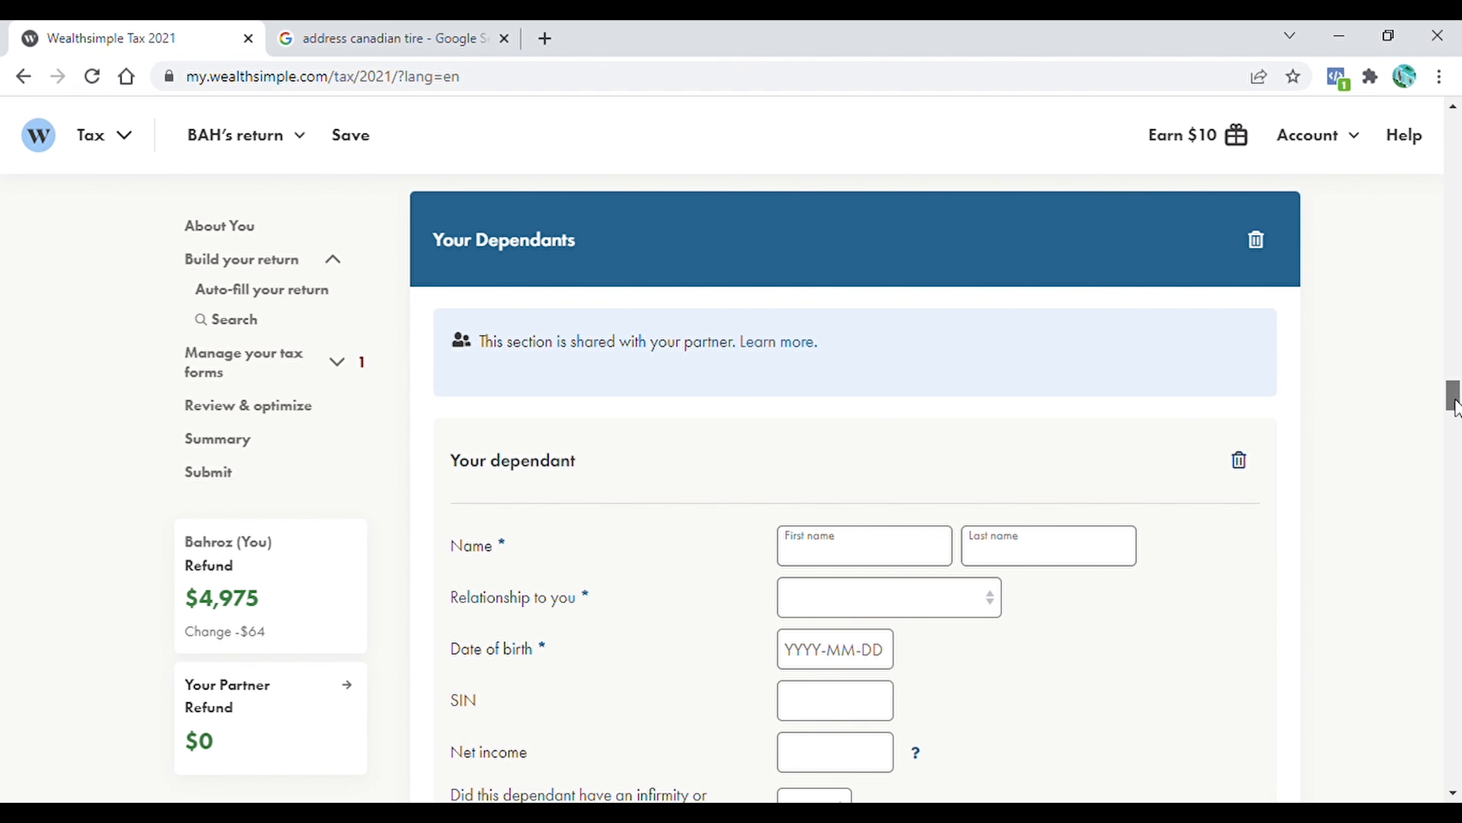
pyautogui.moveTo(1454, 406); pyautogui.dragTo(1455, 410)
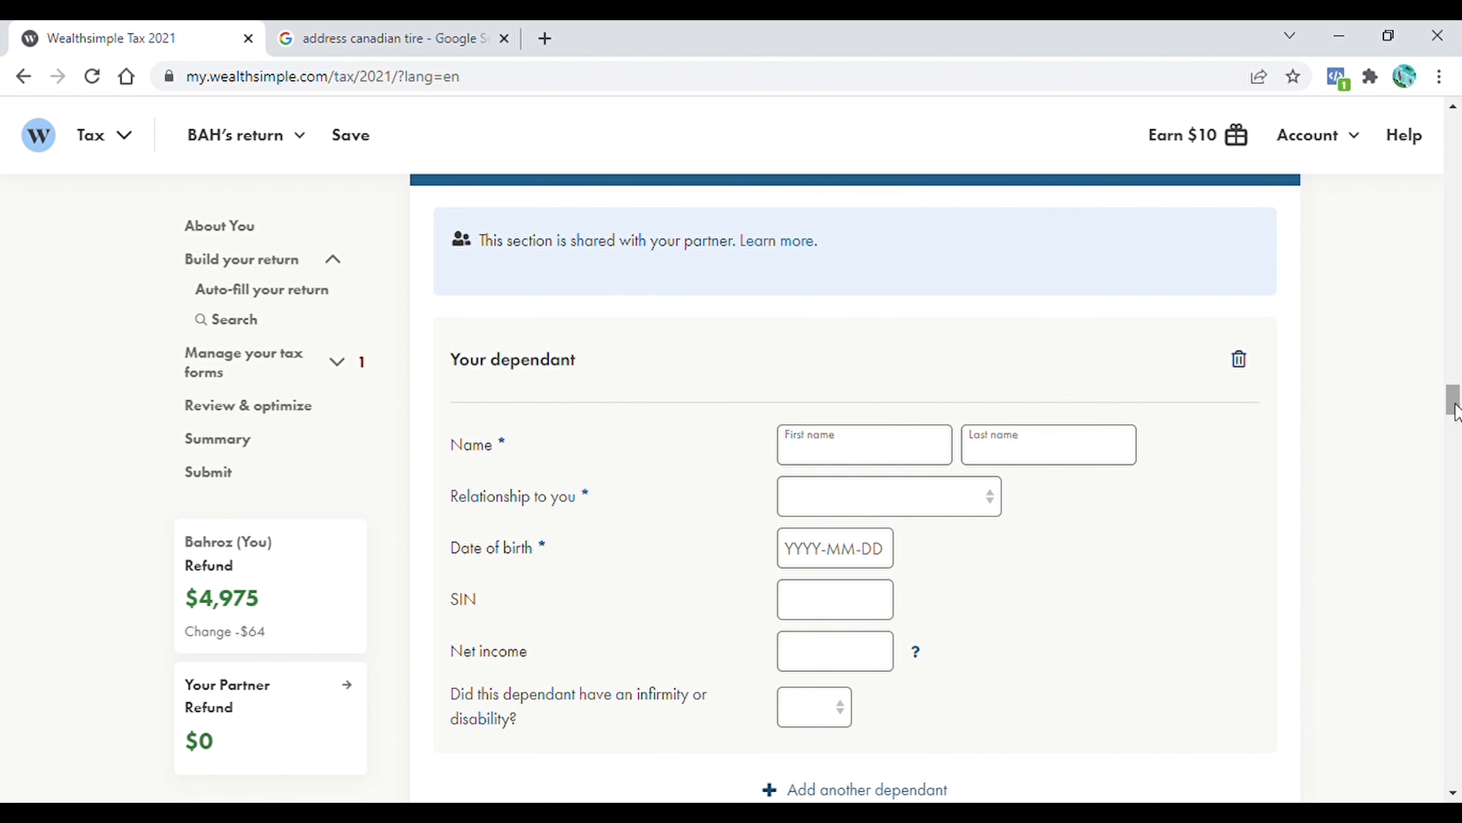
pyautogui.click(876, 460)
pyautogui.write('AAAAA')
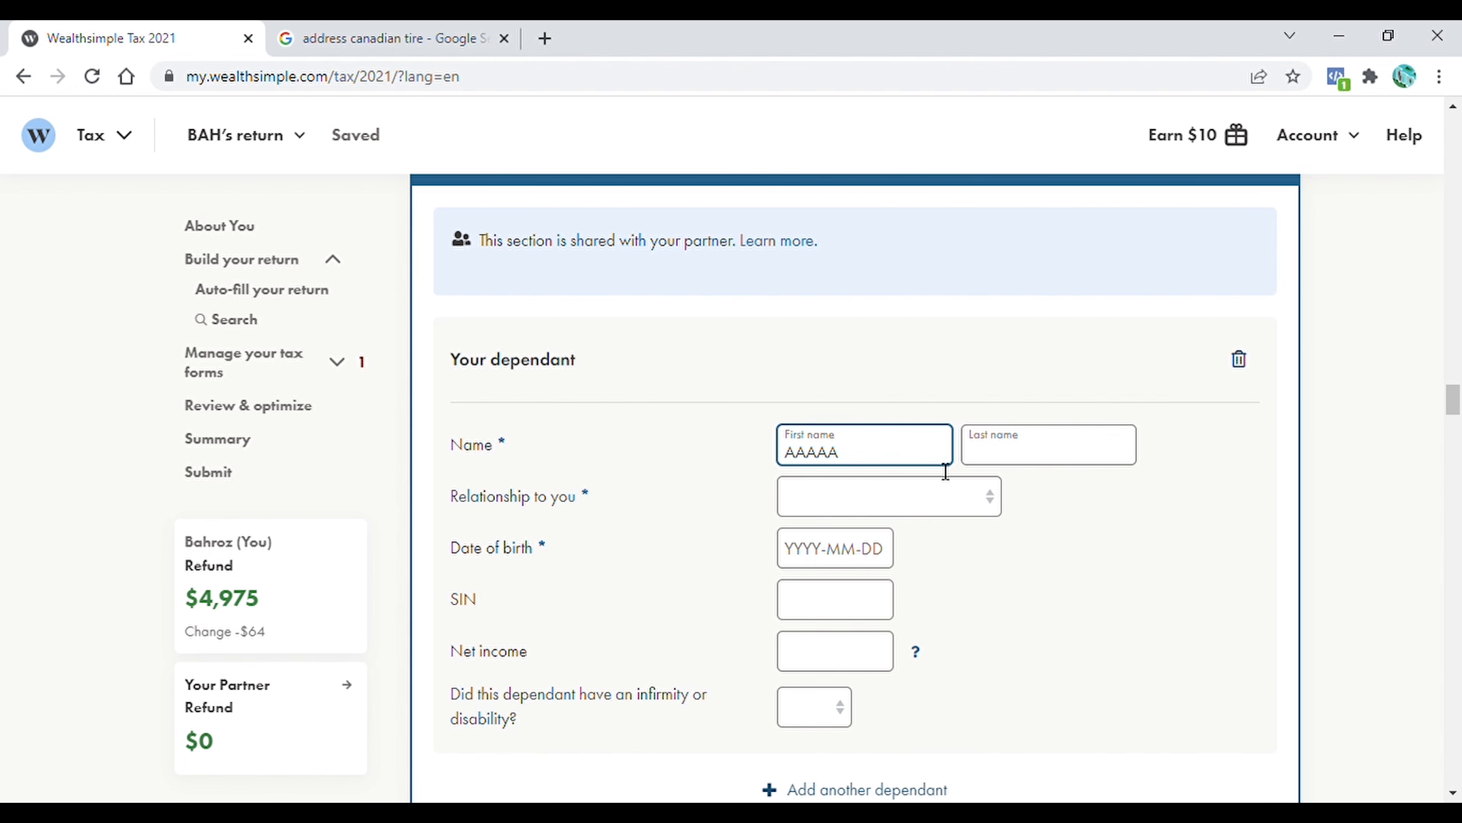
pyautogui.click(1016, 454)
pyautogui.write('HHHHH')
pyautogui.click(916, 497)
pyautogui.click(835, 544)
pyautogui.click(832, 553)
pyautogui.write('2012-09-09')
# For the dependant, set adoption expenses to No, the Ontario amount for dependant children to Do not claim, and child care expenses to Yes
pyautogui.moveTo(1458, 406); pyautogui.dragTo(1457, 412)
pyautogui.click(921, 451)
pyautogui.click(956, 539)
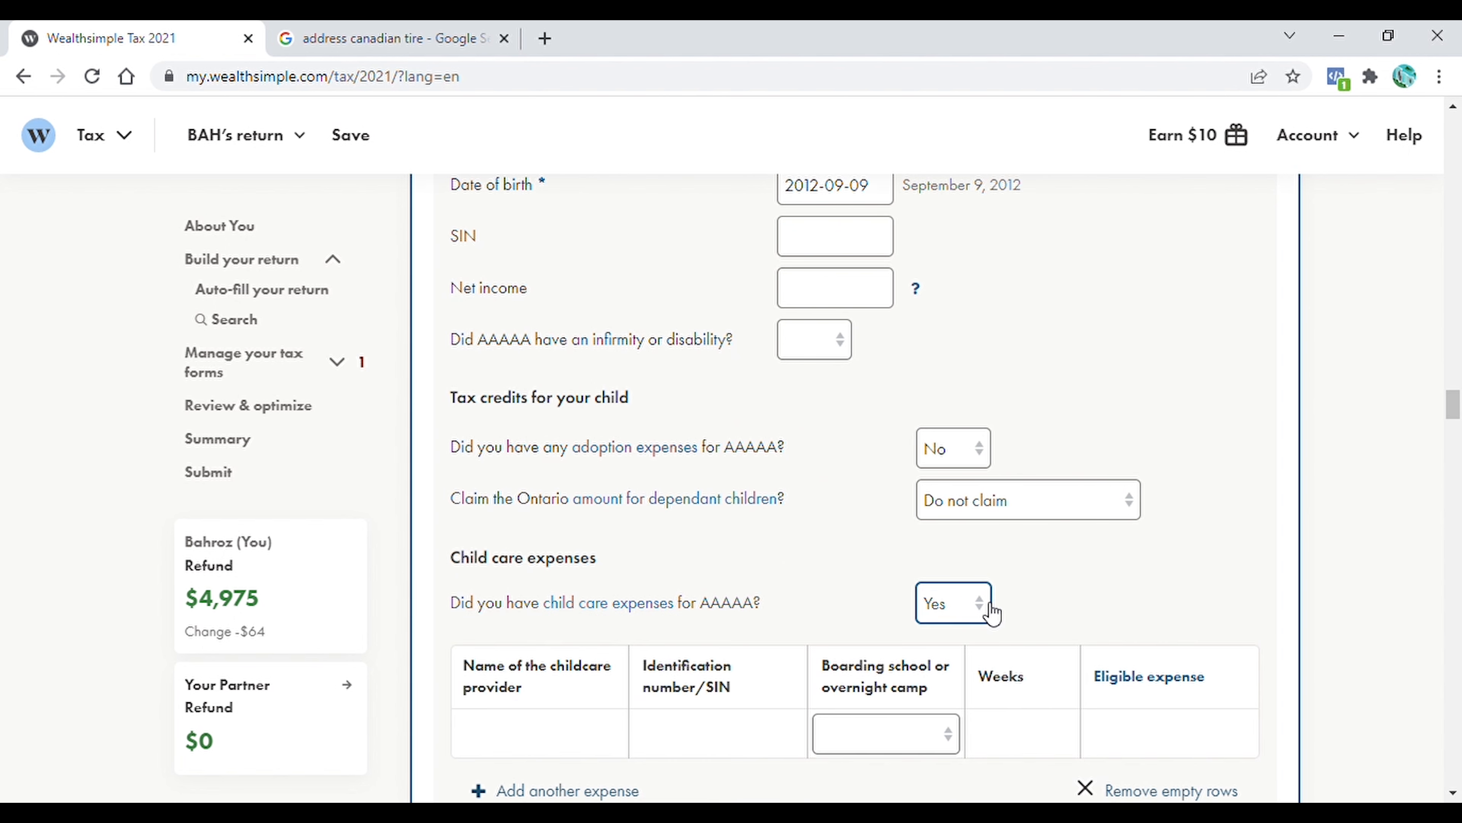
pyautogui.click(1076, 546)
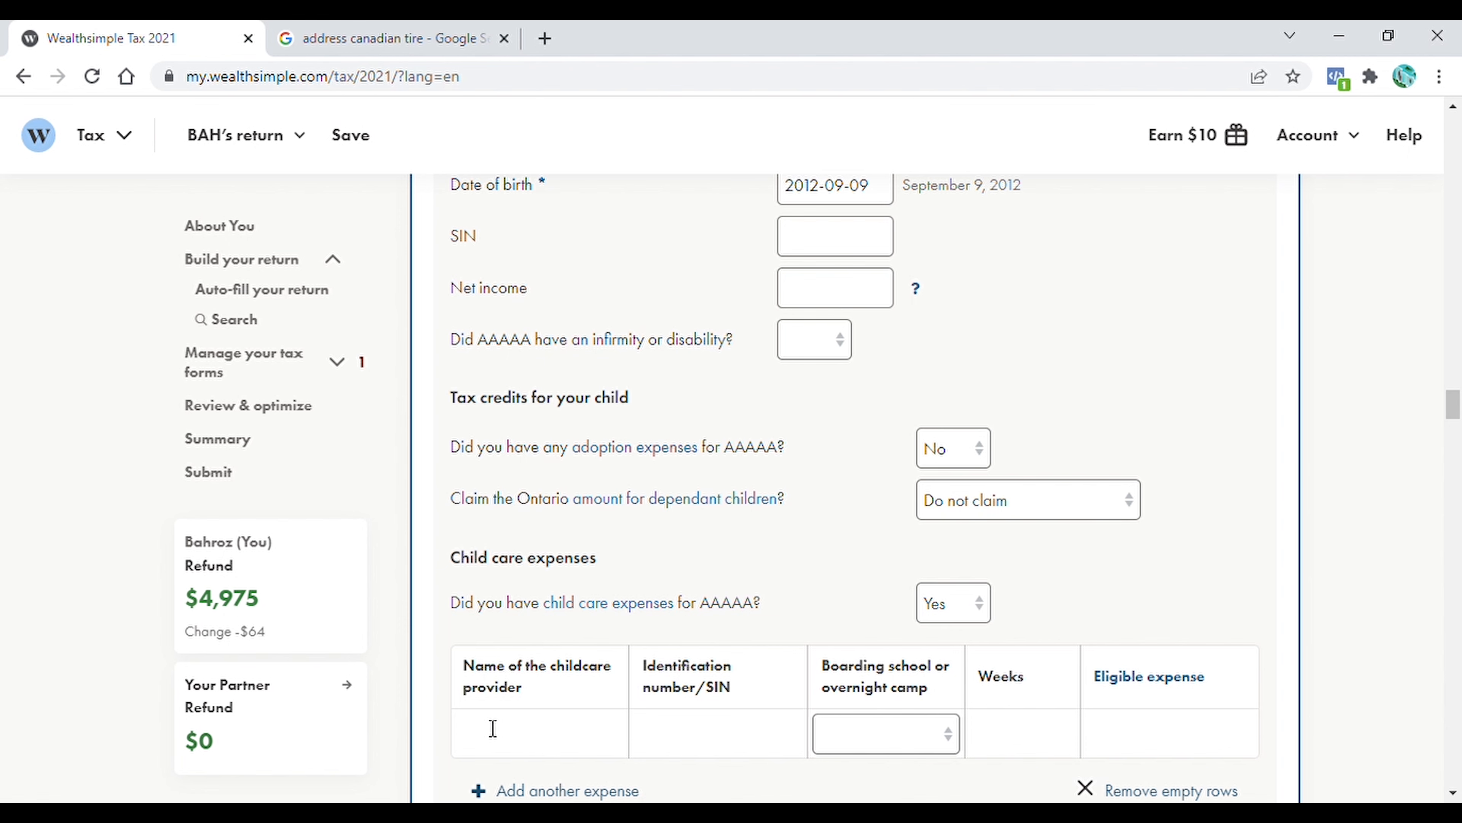
# Read which child care expenses can be claimed, and change the dependant's child care expenses answer
pyautogui.click(602, 603)
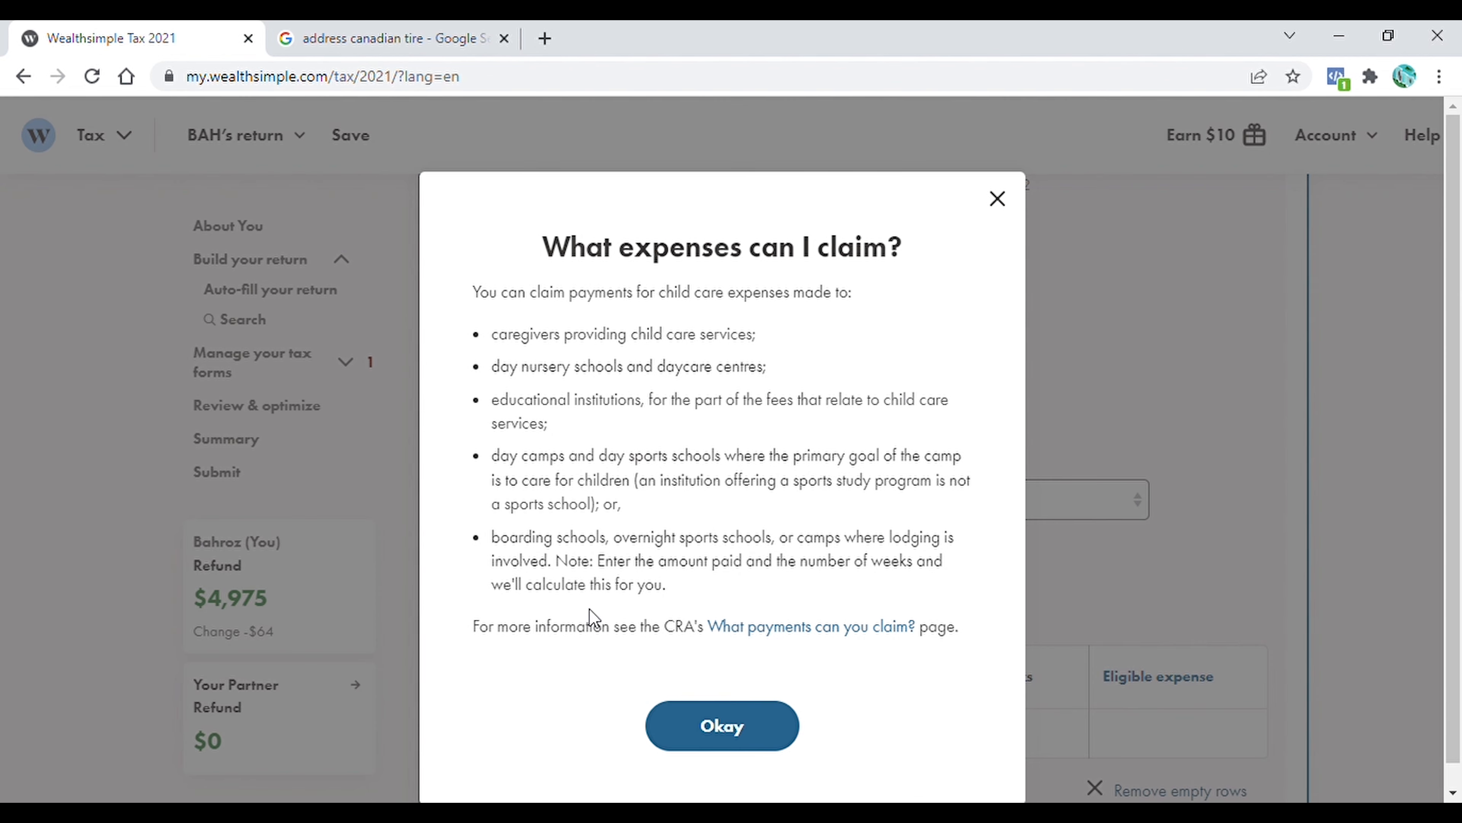
pyautogui.press('Escape')
pyautogui.click(989, 610)
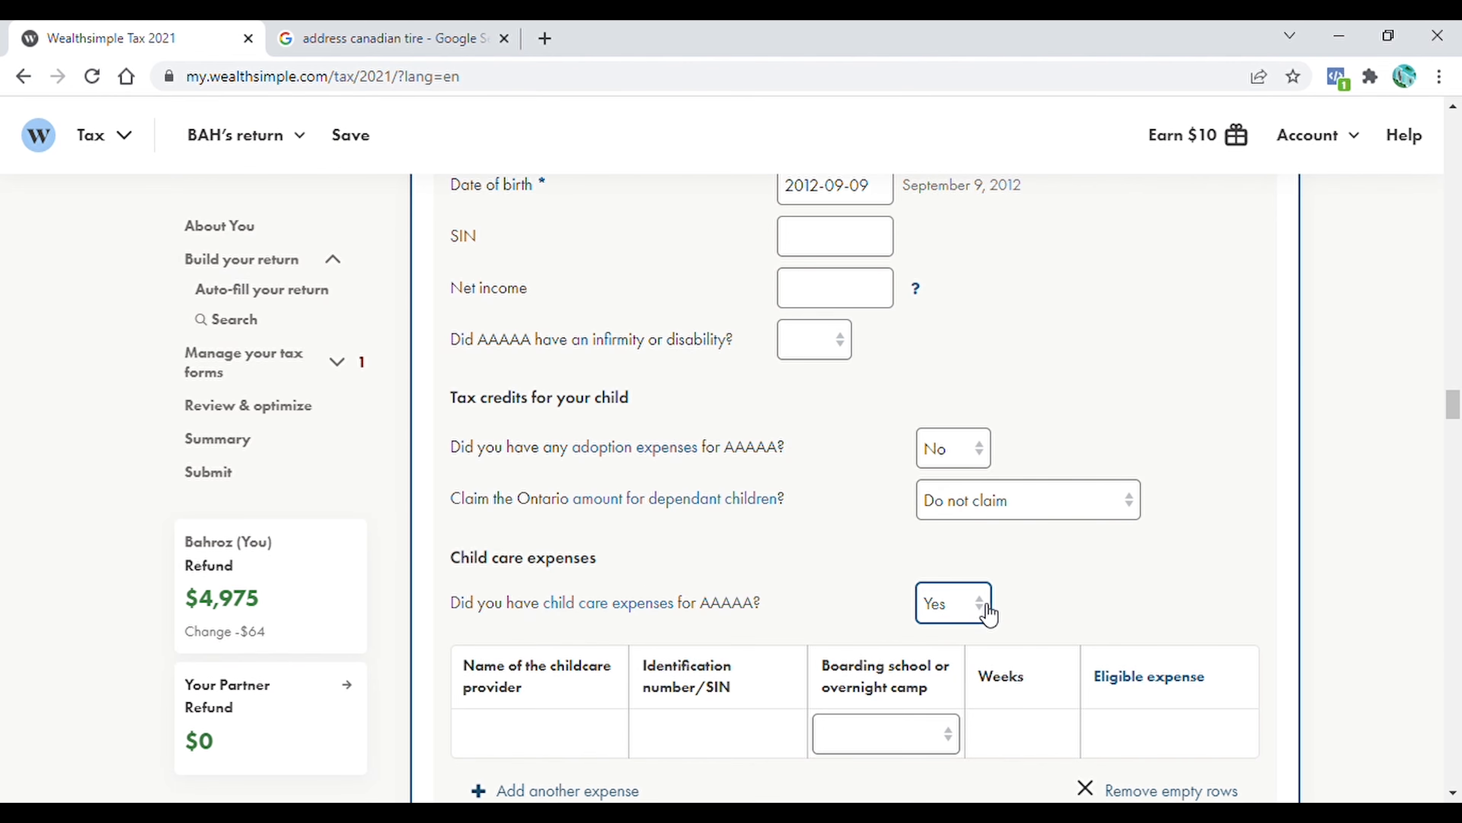
pyautogui.click(937, 689)
# In the Climate Action Incentive section, answer No to living in a small or rural community
pyautogui.scroll(-10, 555, 376)
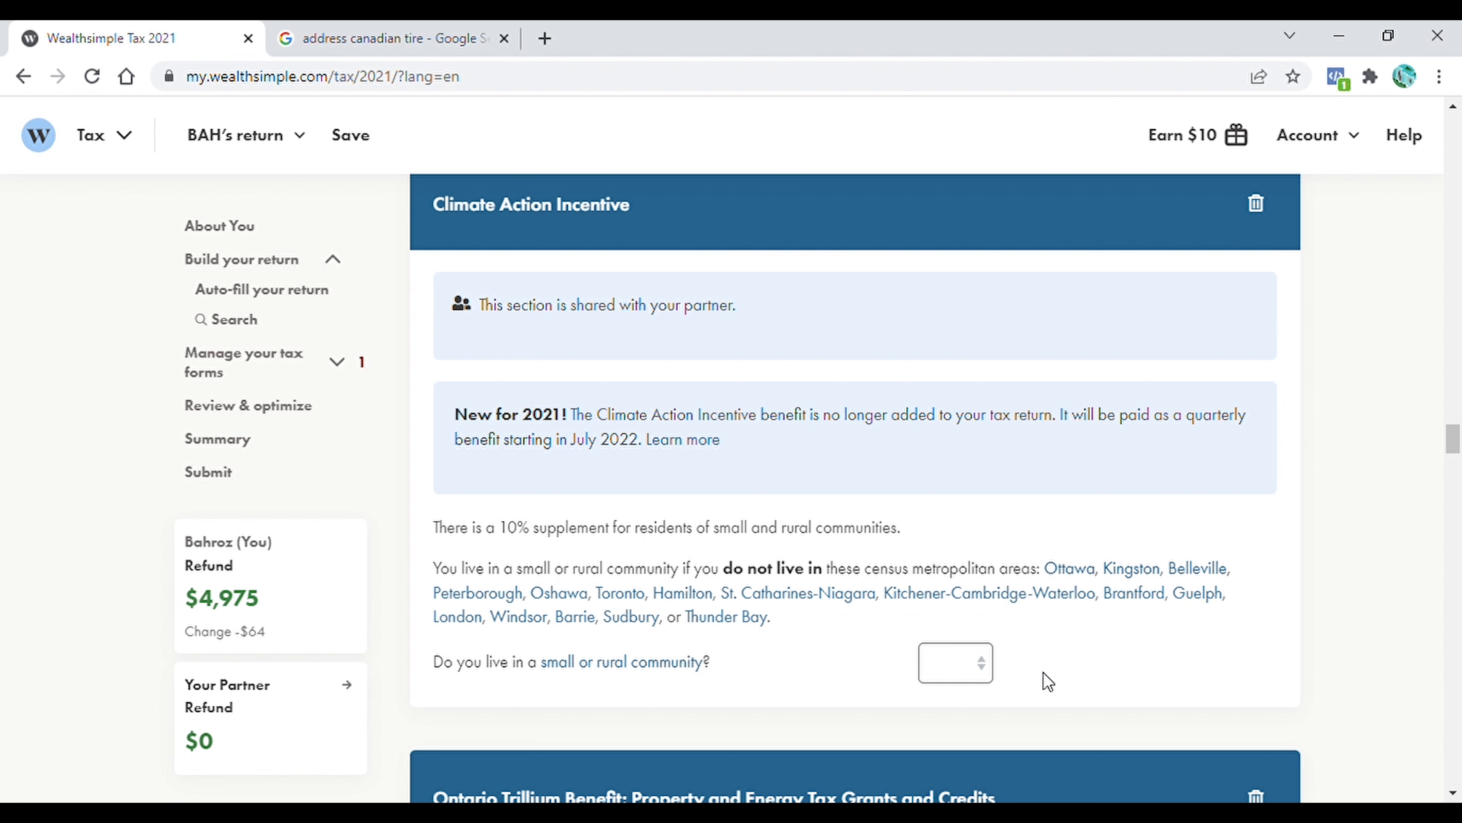
pyautogui.click(988, 672)
pyautogui.click(945, 738)
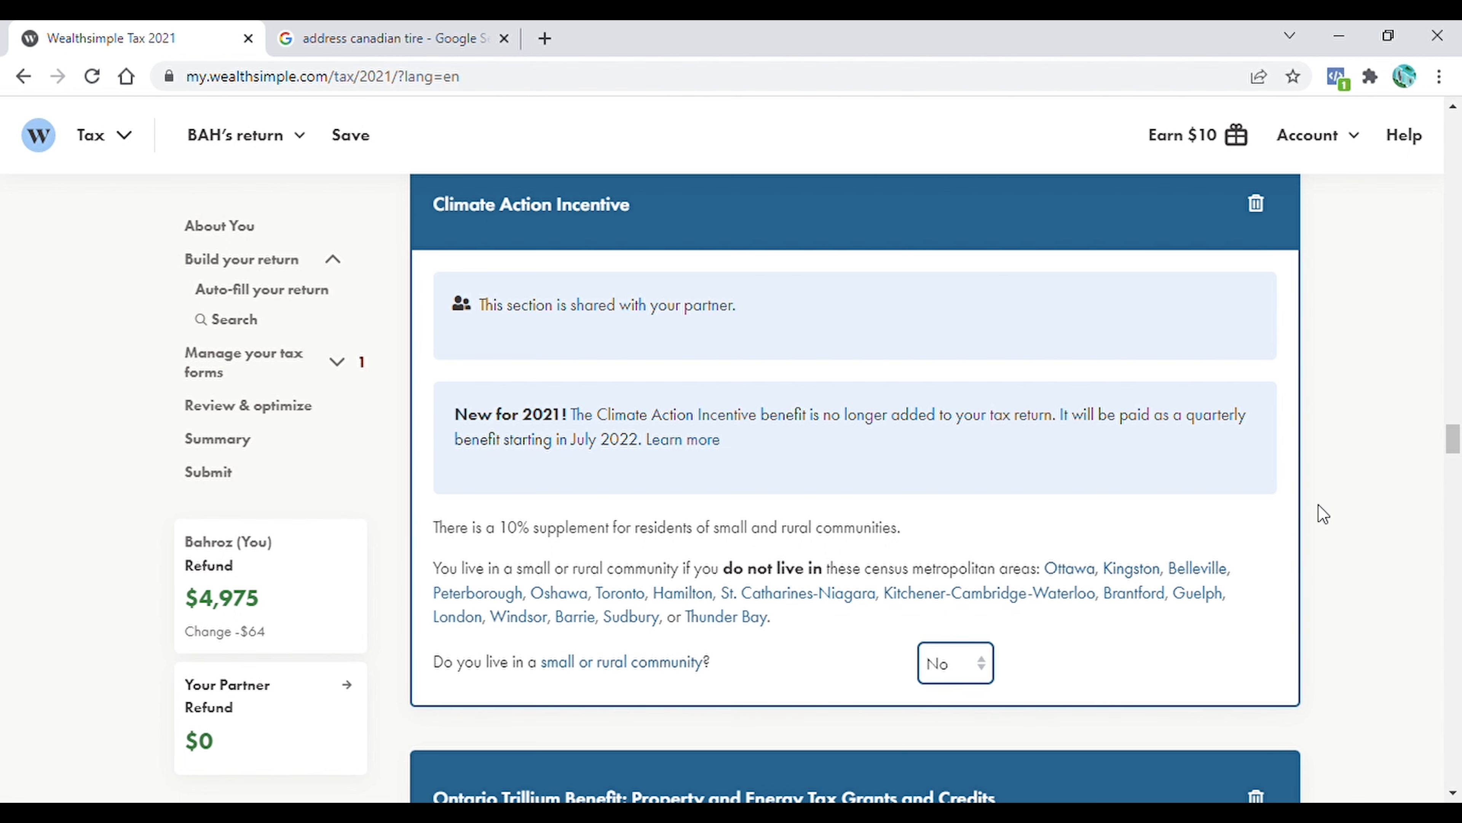
# Set the Ontario Trillium Benefit claimant to Me and answer Yes to both the Ontario energy and property tax credit and Northern Ontario energy credit
pyautogui.moveTo(1452, 452); pyautogui.dragTo(1453, 476)
pyautogui.click(1192, 471)
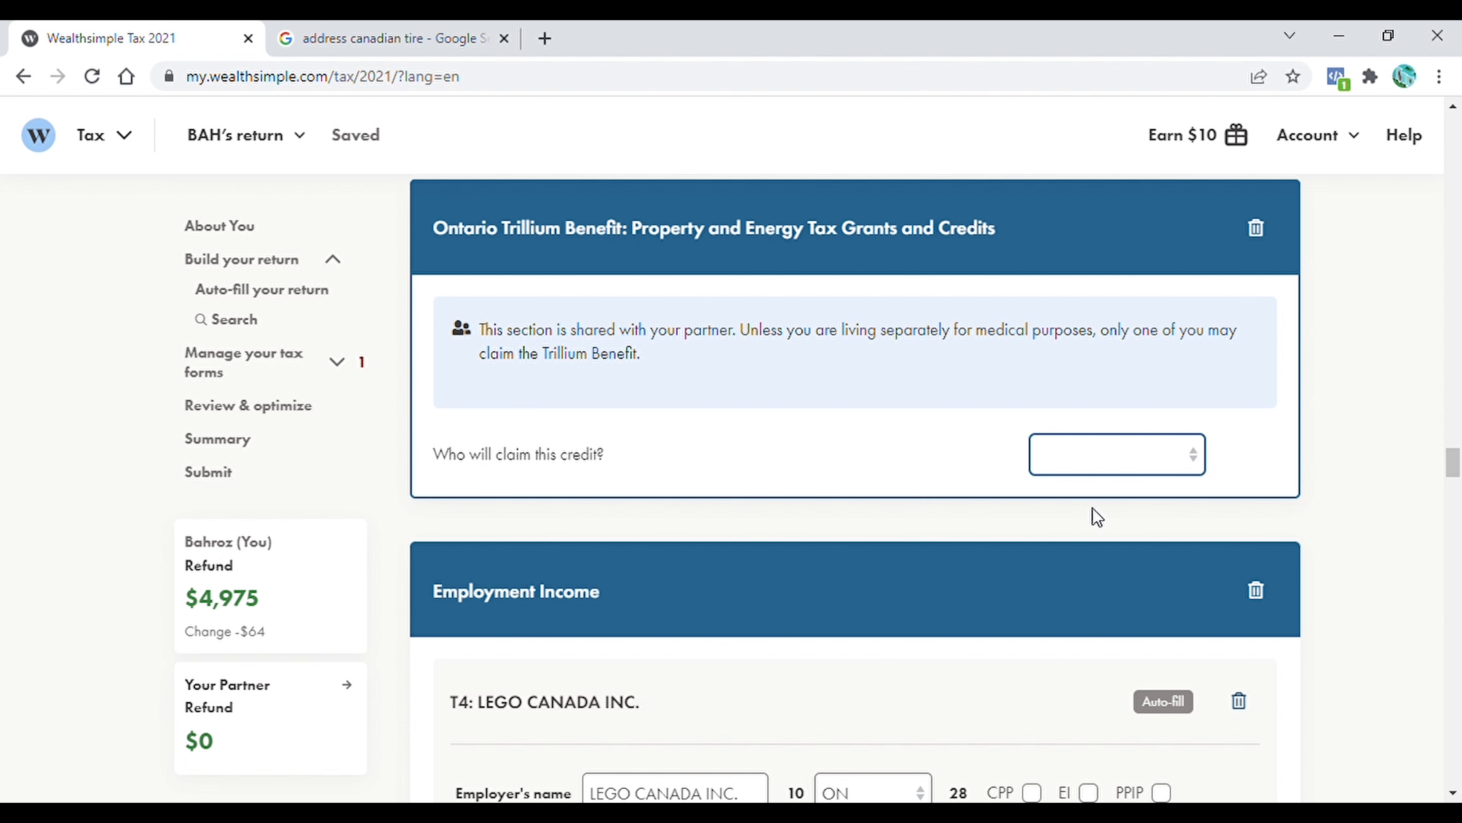
pyautogui.click(1082, 517)
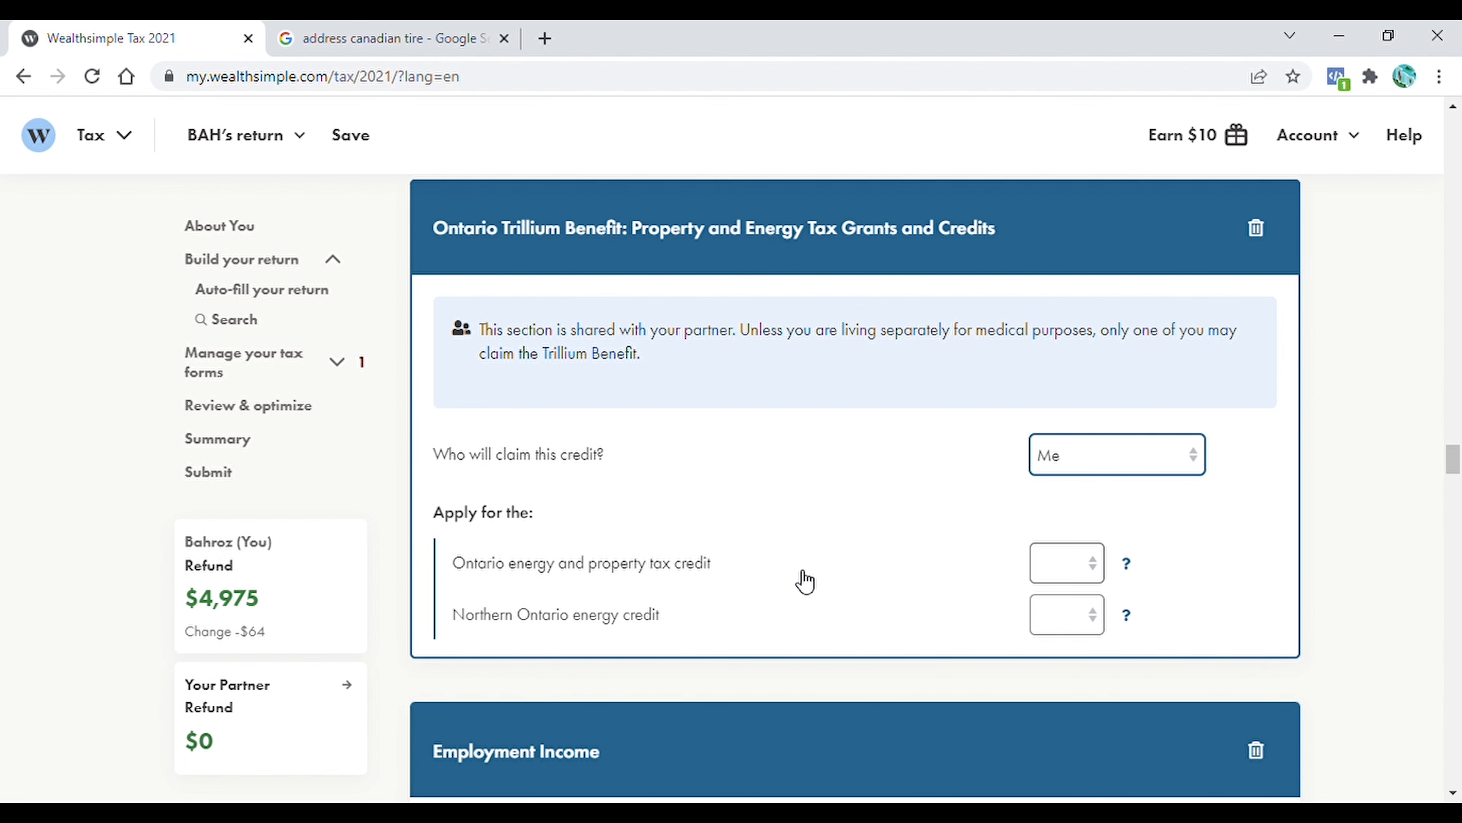
pyautogui.click(1100, 570)
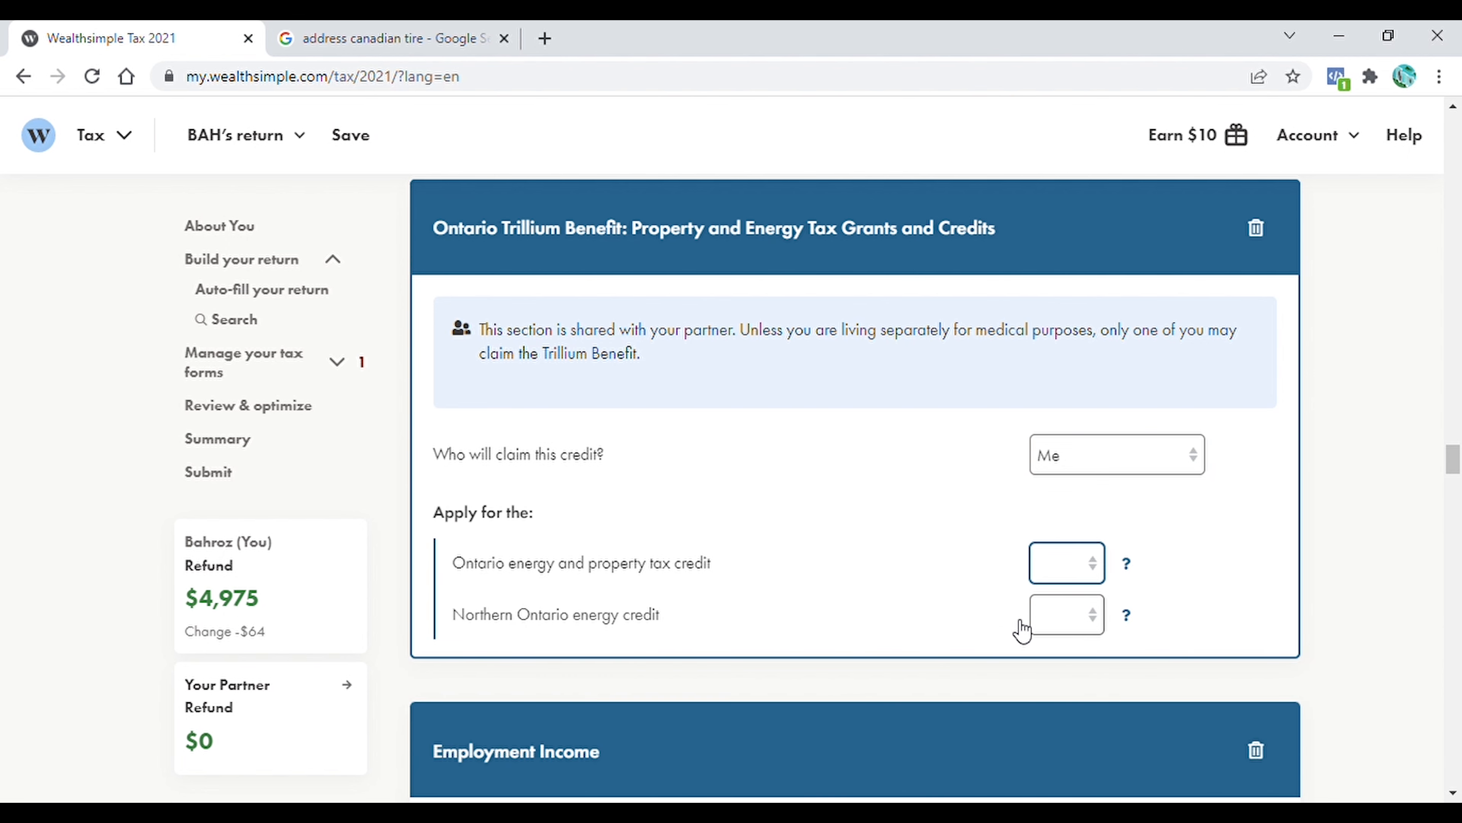
pyautogui.click(1037, 623)
pyautogui.click(1065, 624)
pyautogui.click(1052, 672)
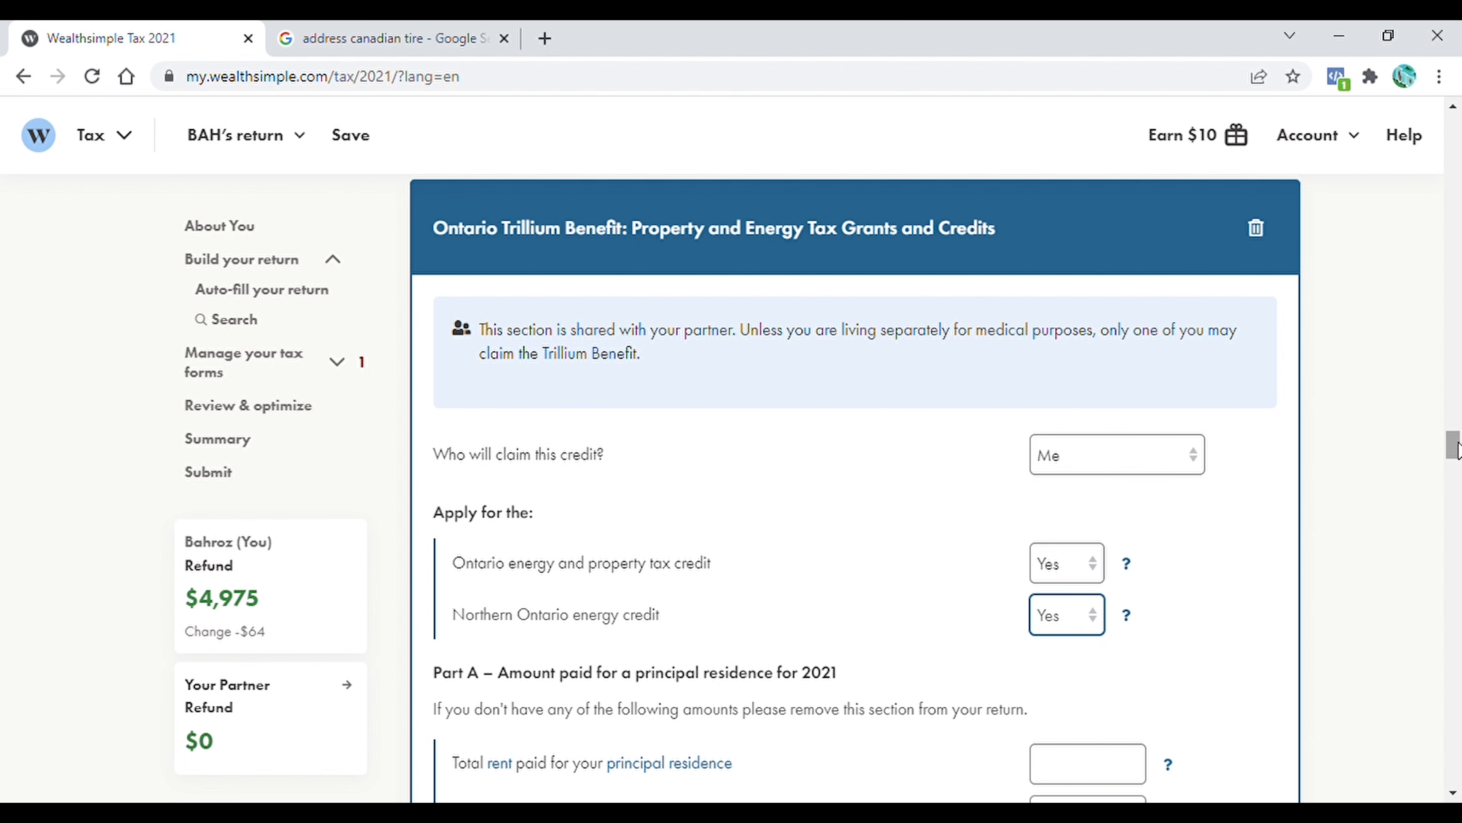
# Enter 25,000 as the total rent paid for the principal residence in 2021
pyautogui.moveTo(1455, 448); pyautogui.dragTo(1456, 464)
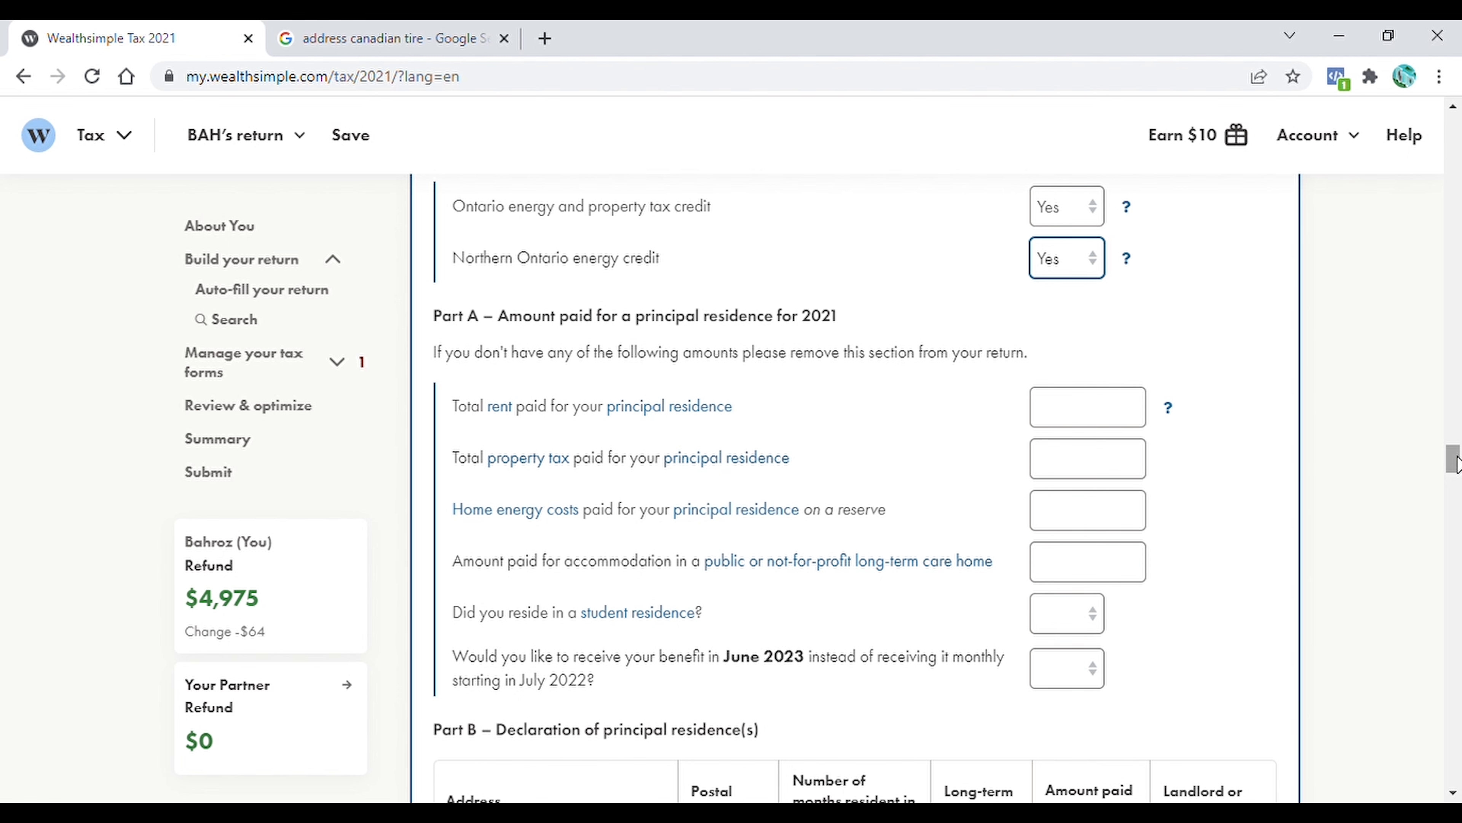
pyautogui.scroll(-1, 1457, 464)
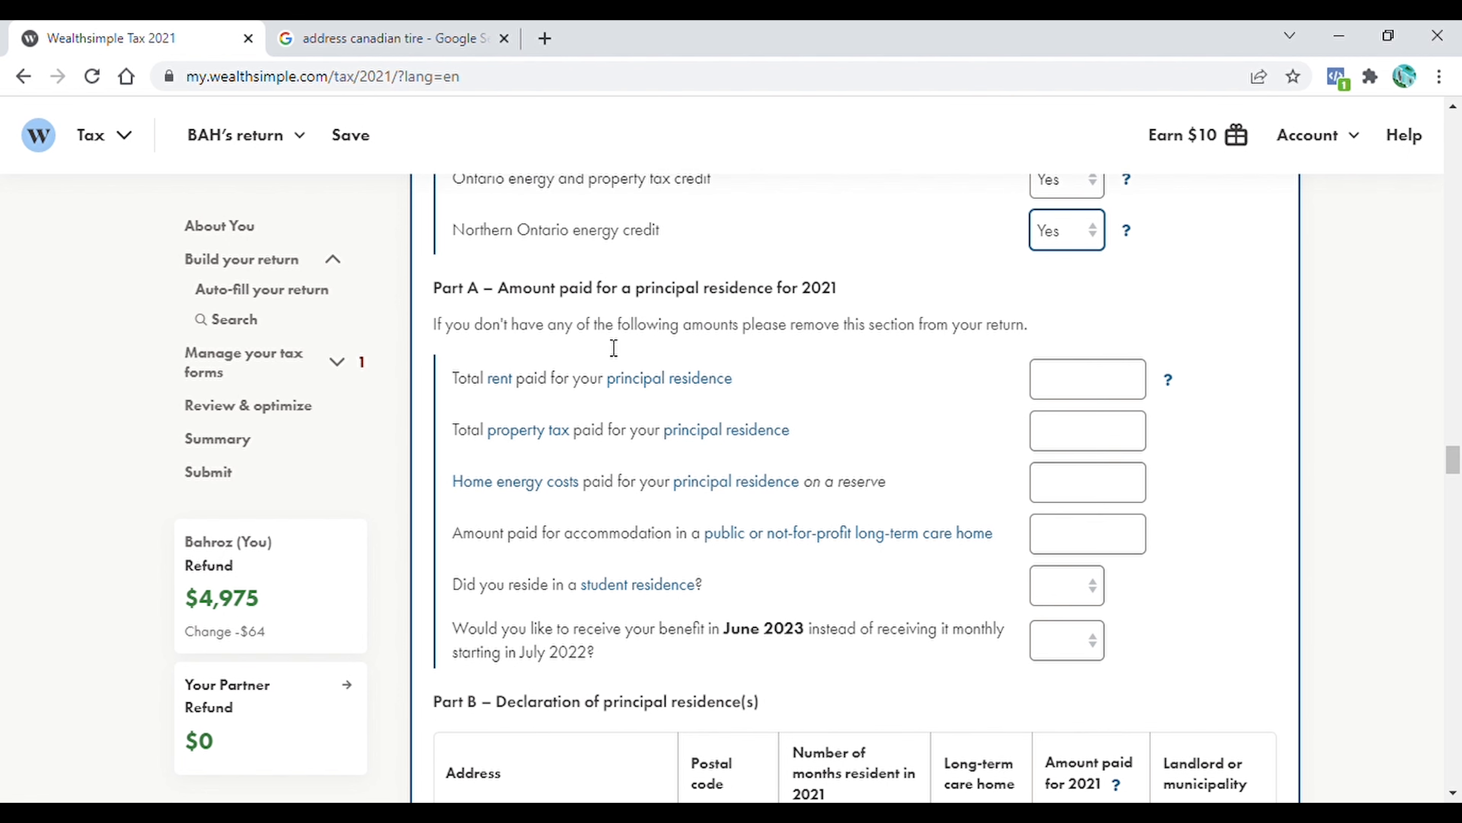
pyautogui.click(1062, 394)
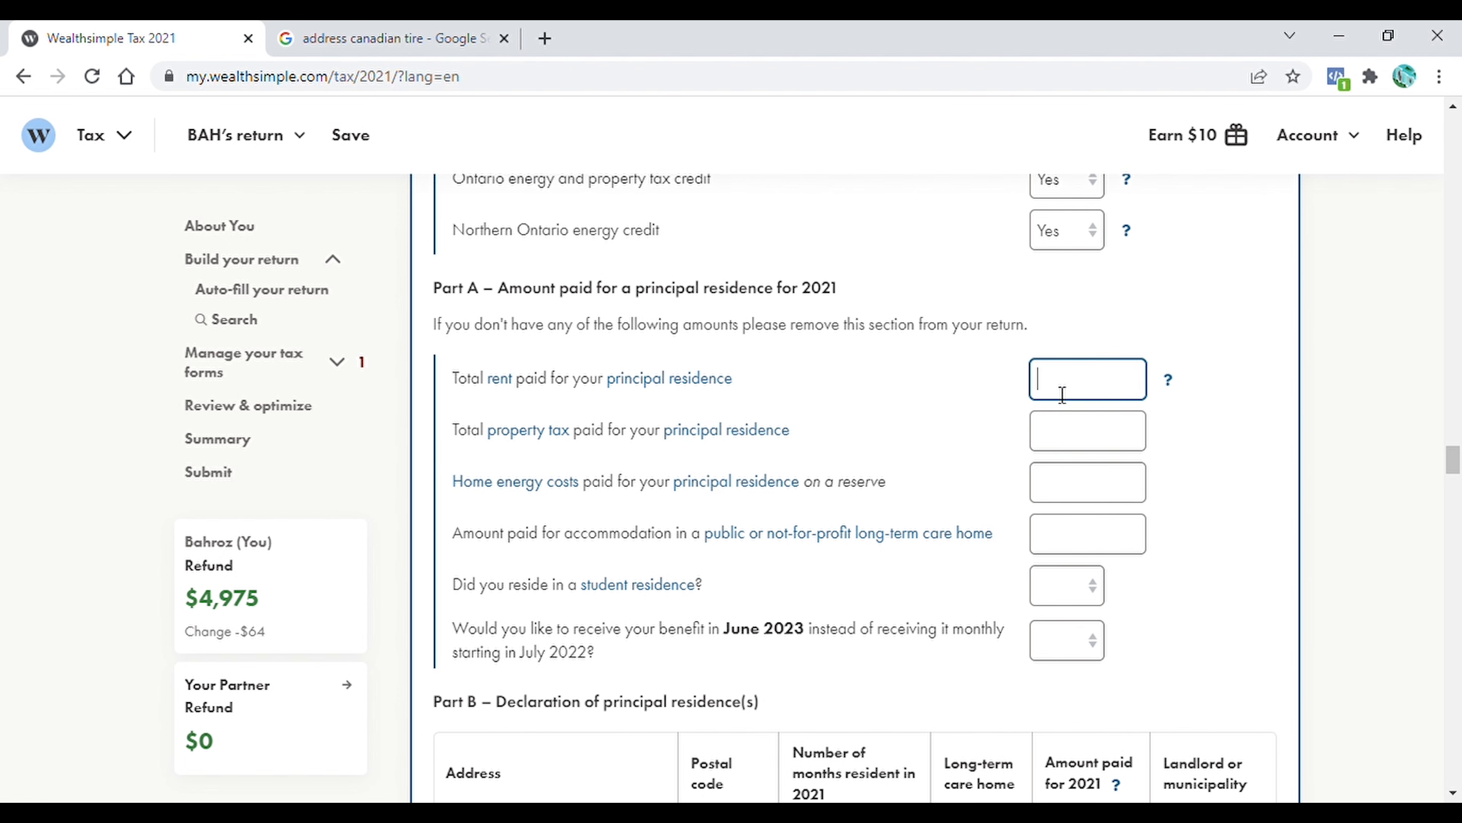
pyautogui.write('25,000')
# Review the principal residence declaration fields and the auto-filled T4 in the Employment Income section
pyautogui.scroll(-1, 800, 365)
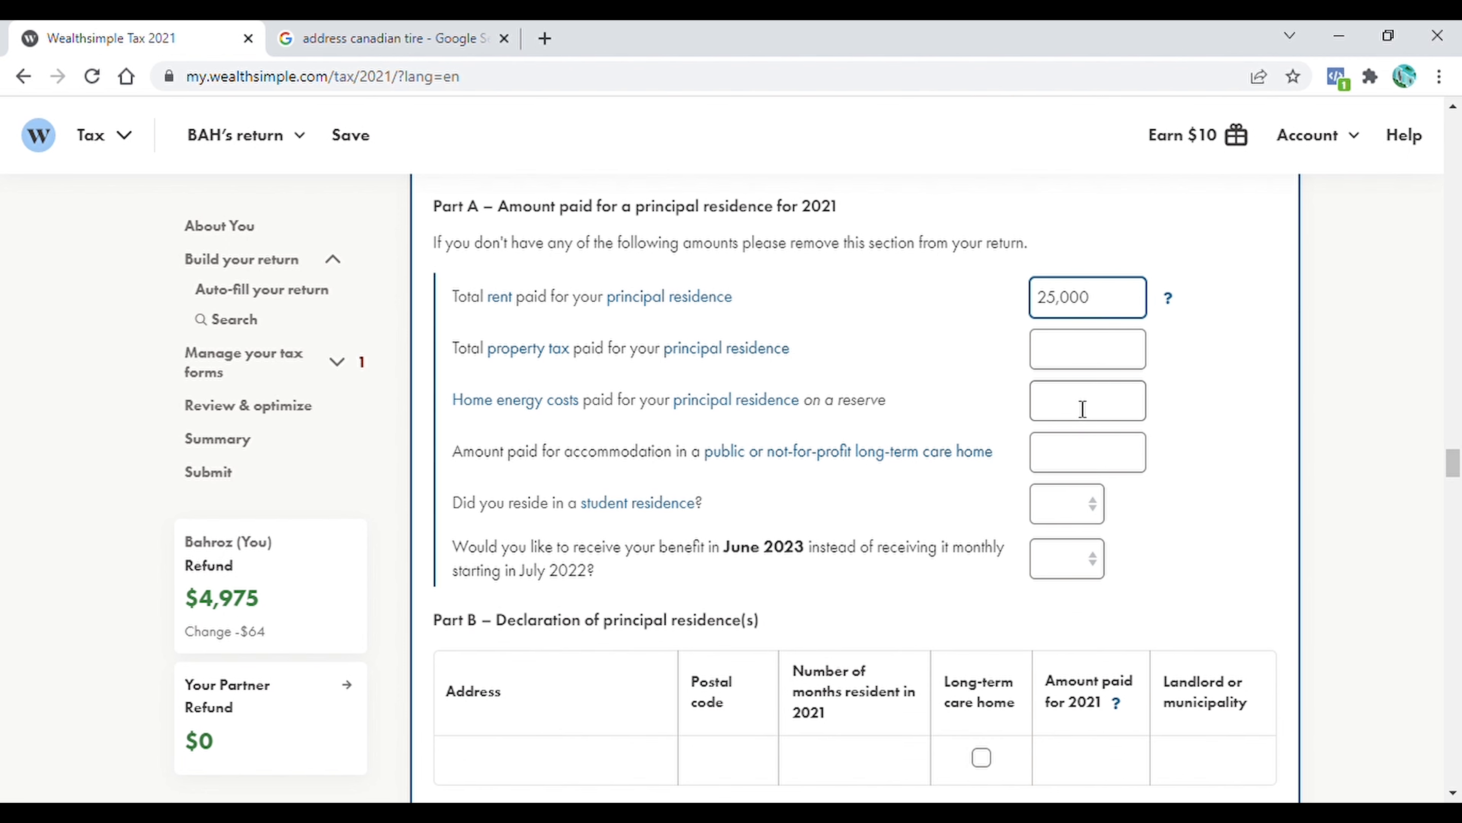
pyautogui.scroll(-1, 1051, 412)
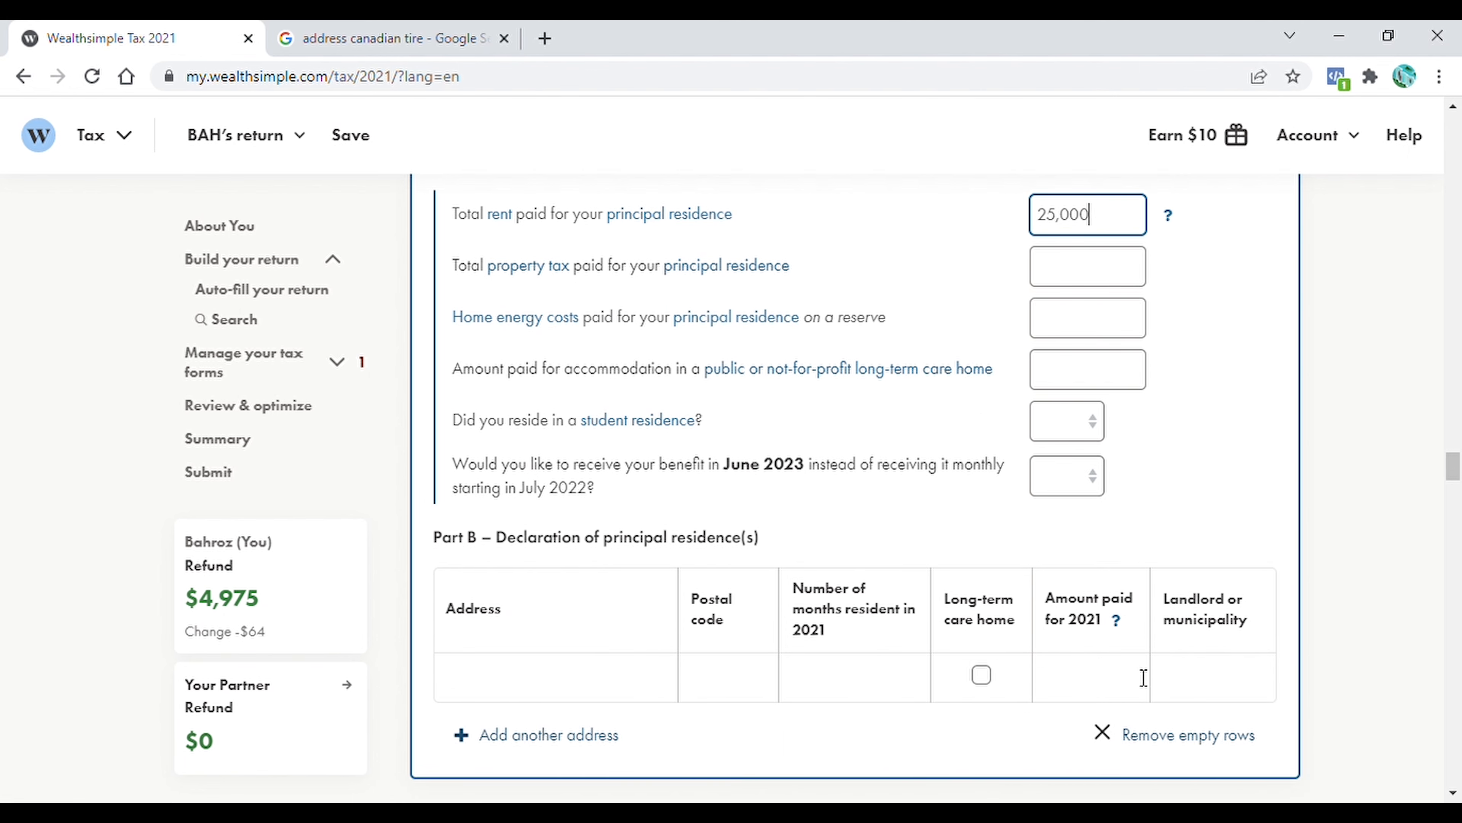
pyautogui.scroll(-8, 652, 425)
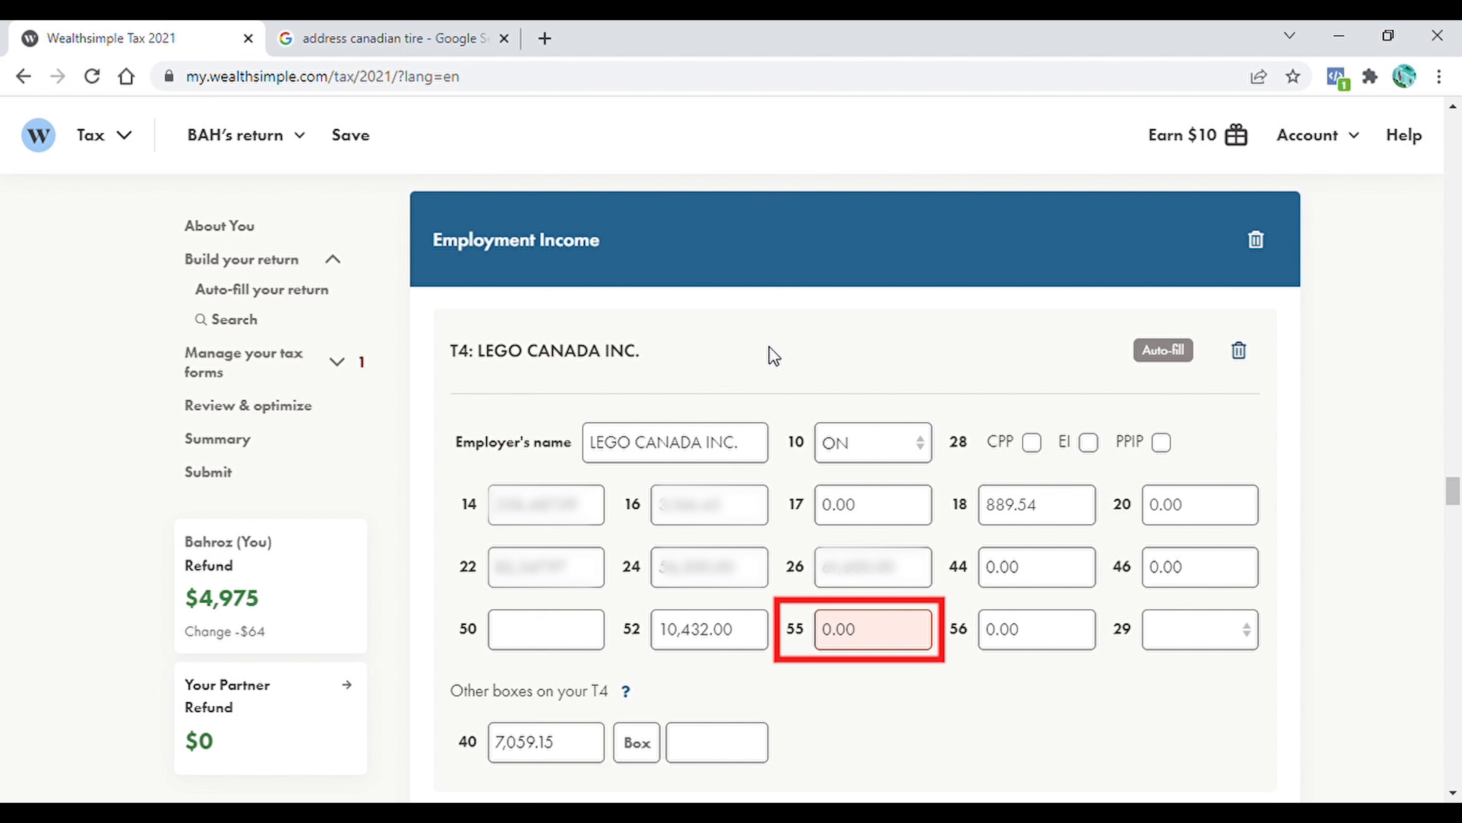
# Clear the zero from box 55 of the LEGO CANADA INC. T4, leaving the field blank
pyautogui.click(894, 636)
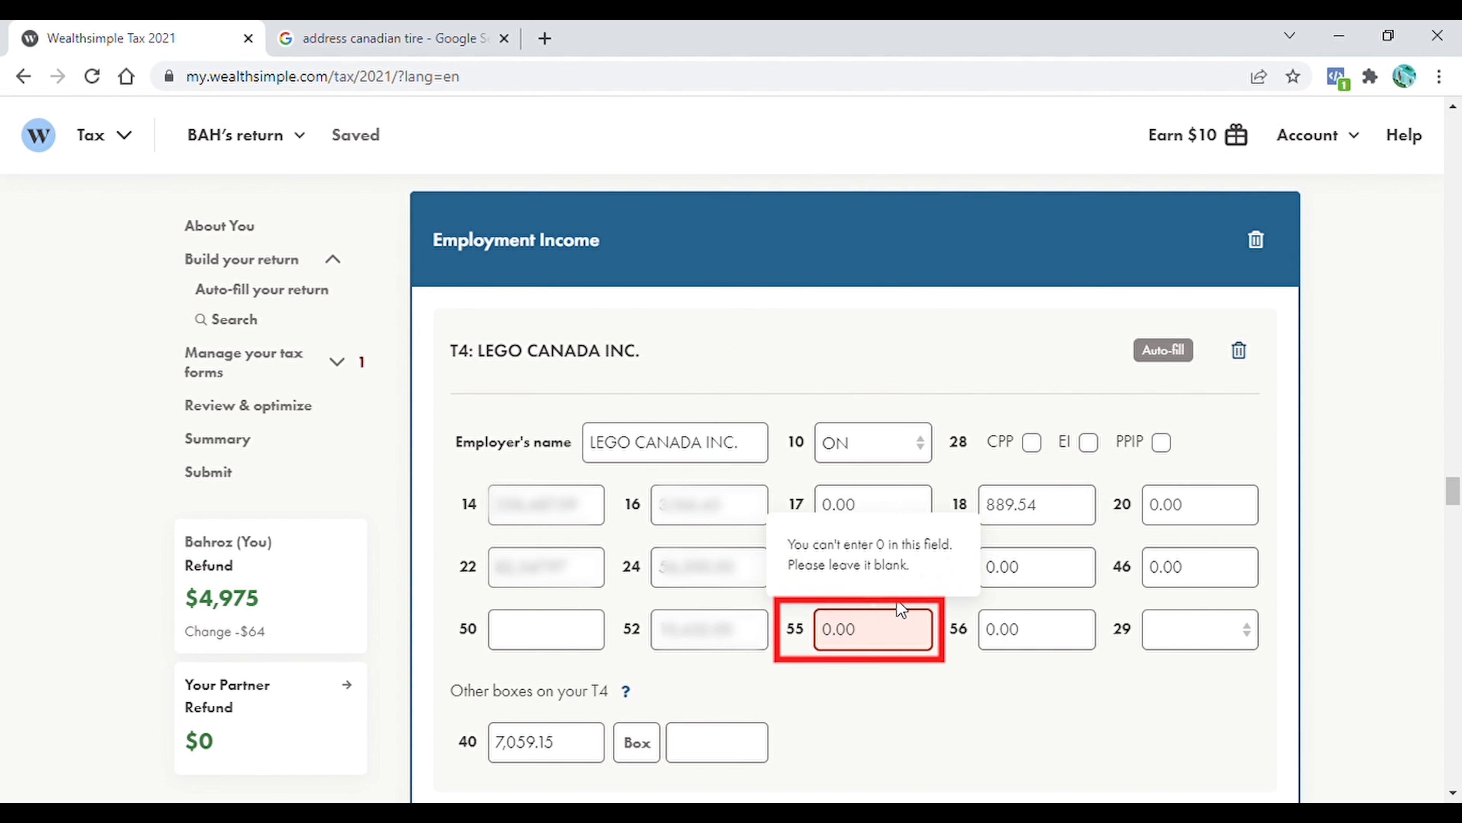
pyautogui.doubleClick(886, 638)
pyautogui.press('BackSpace')
pyautogui.click(885, 686)
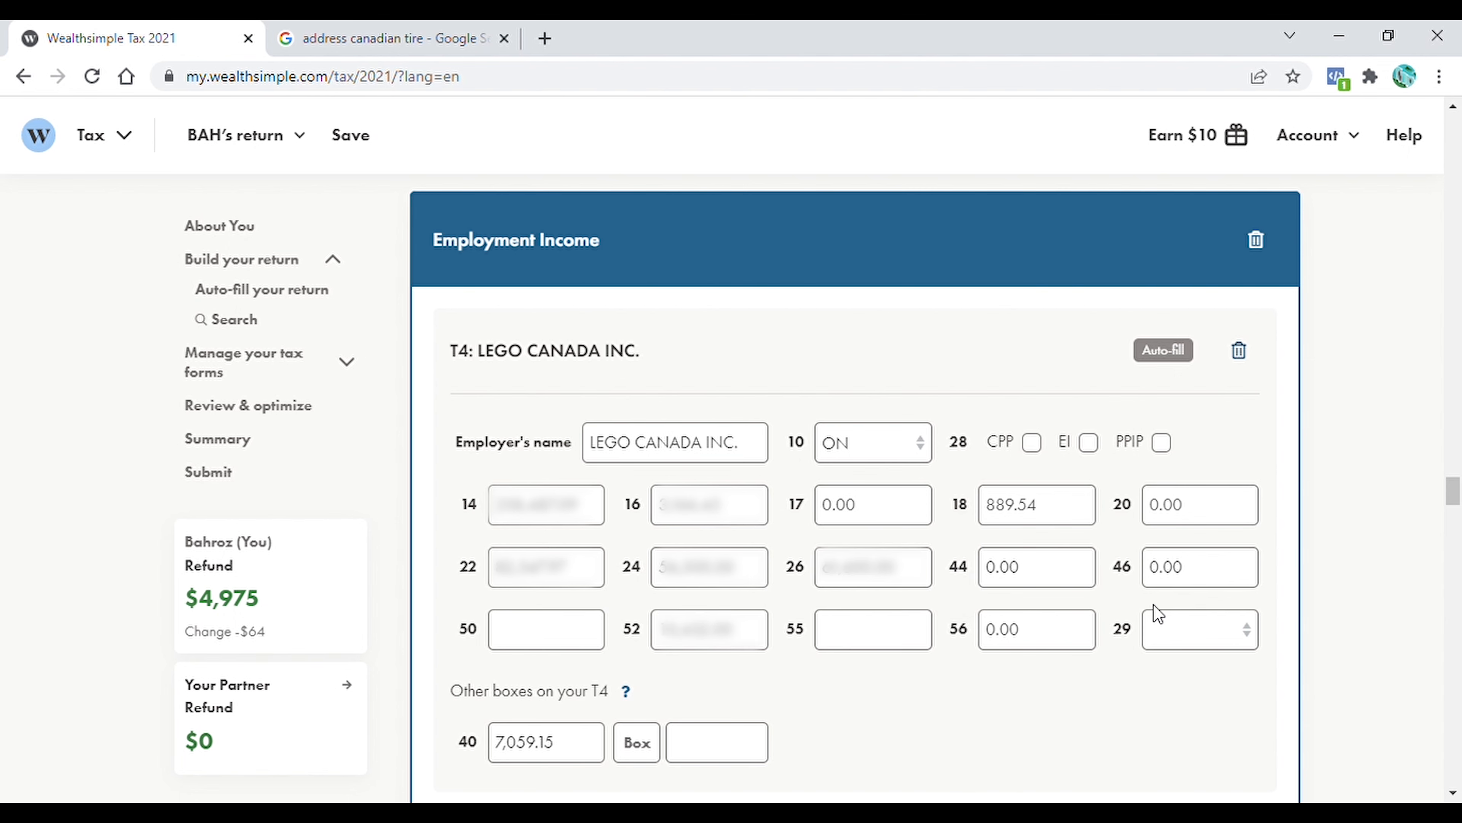
# Answer No to having an agreement with the Canada Employment Insurance Commission for EI special benefits
pyautogui.moveTo(1458, 497); pyautogui.dragTo(1457, 506)
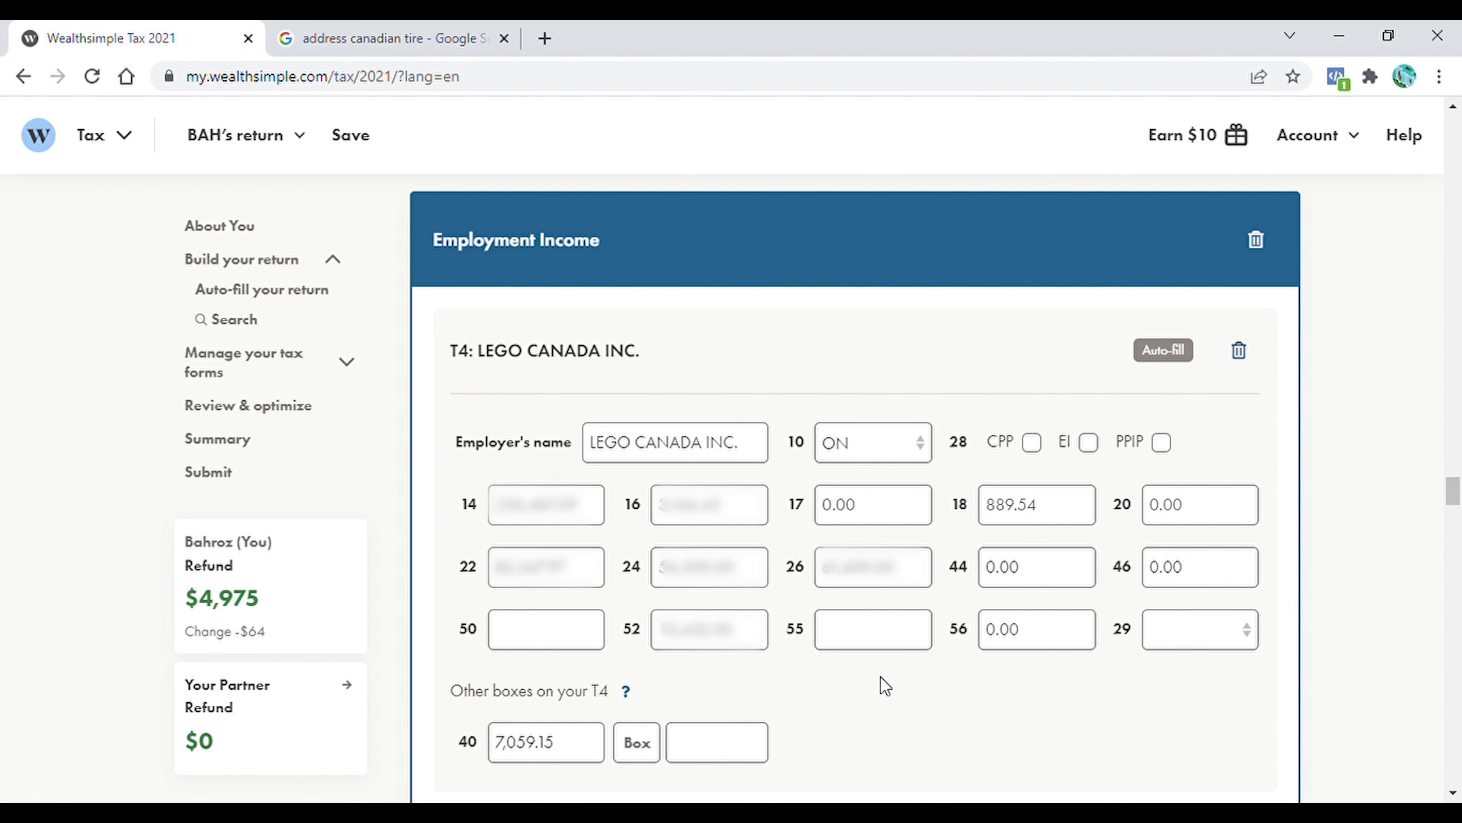
pyautogui.moveTo(1457, 491); pyautogui.dragTo(1460, 527)
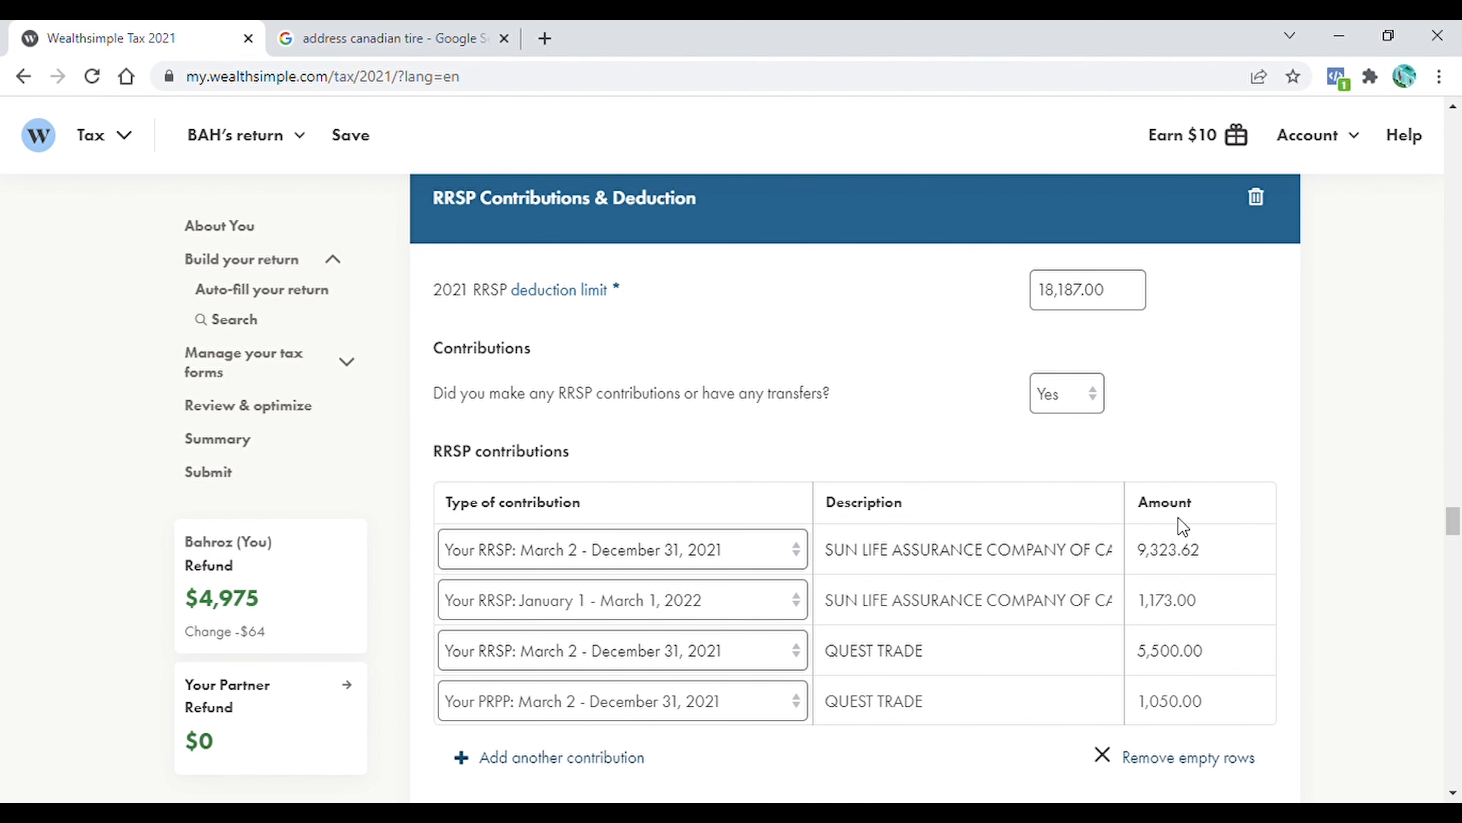
pyautogui.moveTo(1457, 521); pyautogui.dragTo(1457, 526)
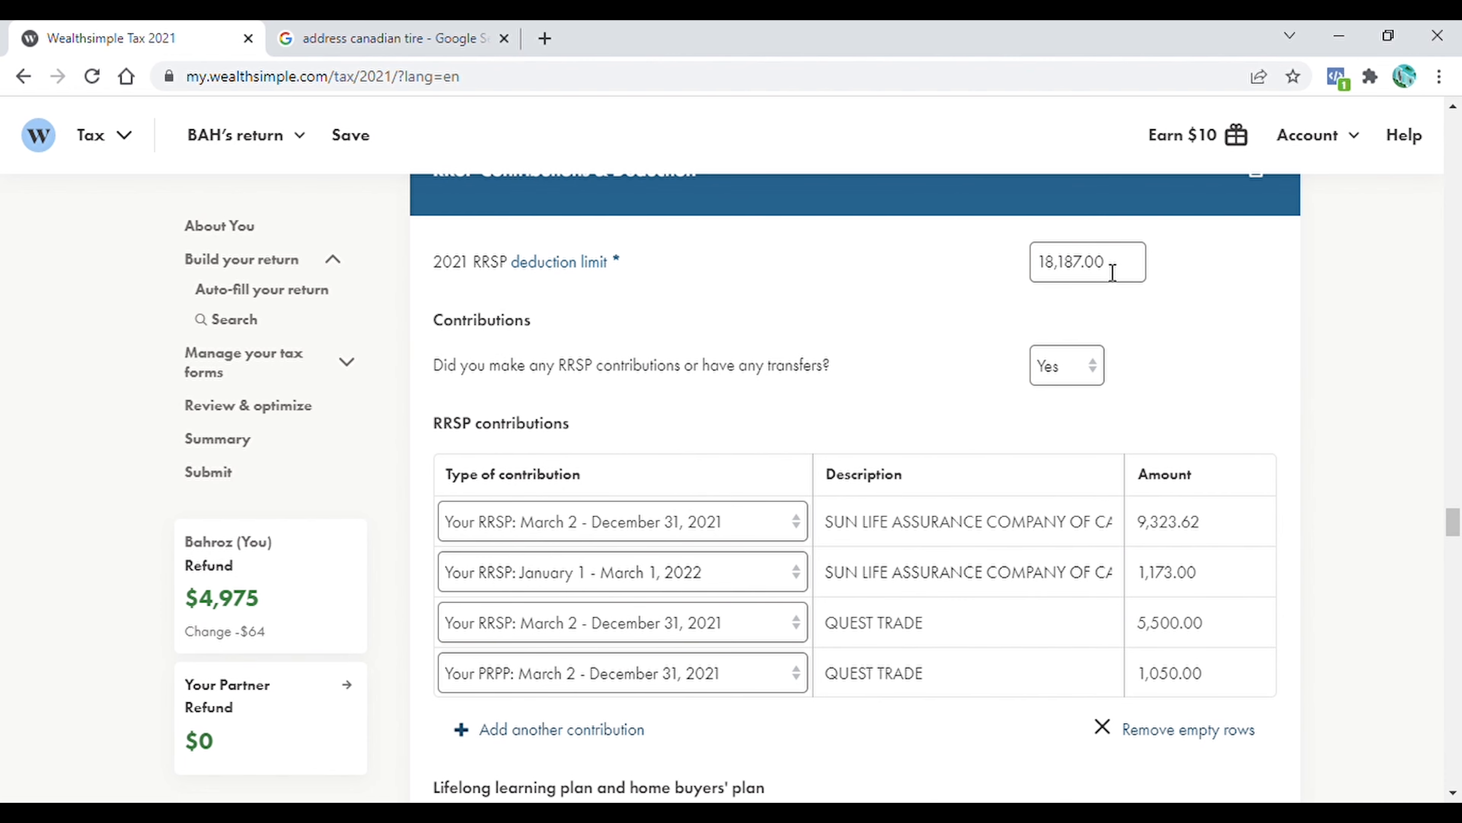
pyautogui.moveTo(1449, 529); pyautogui.dragTo(1458, 551)
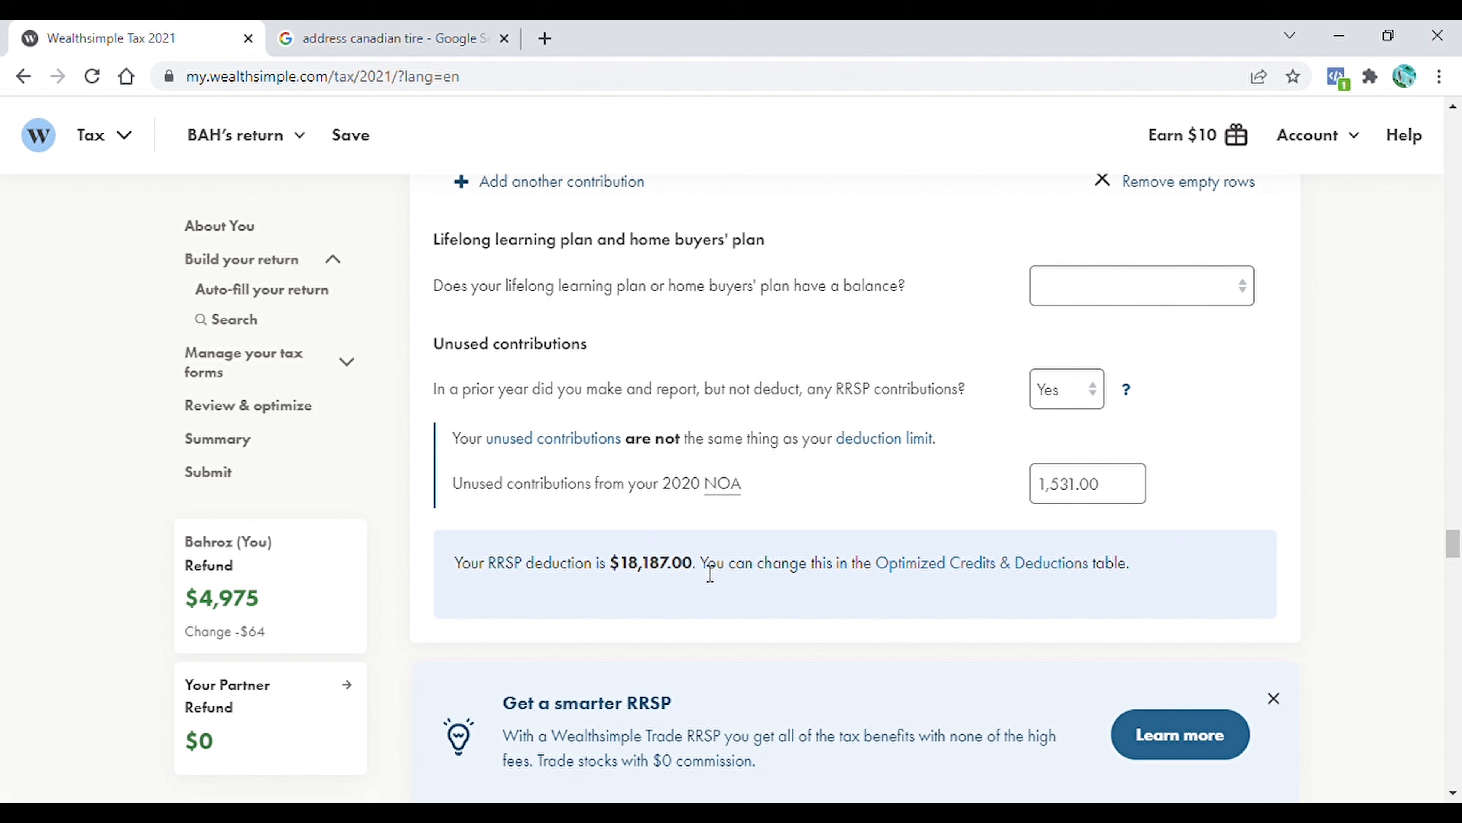
pyautogui.moveTo(1453, 545); pyautogui.dragTo(1456, 575)
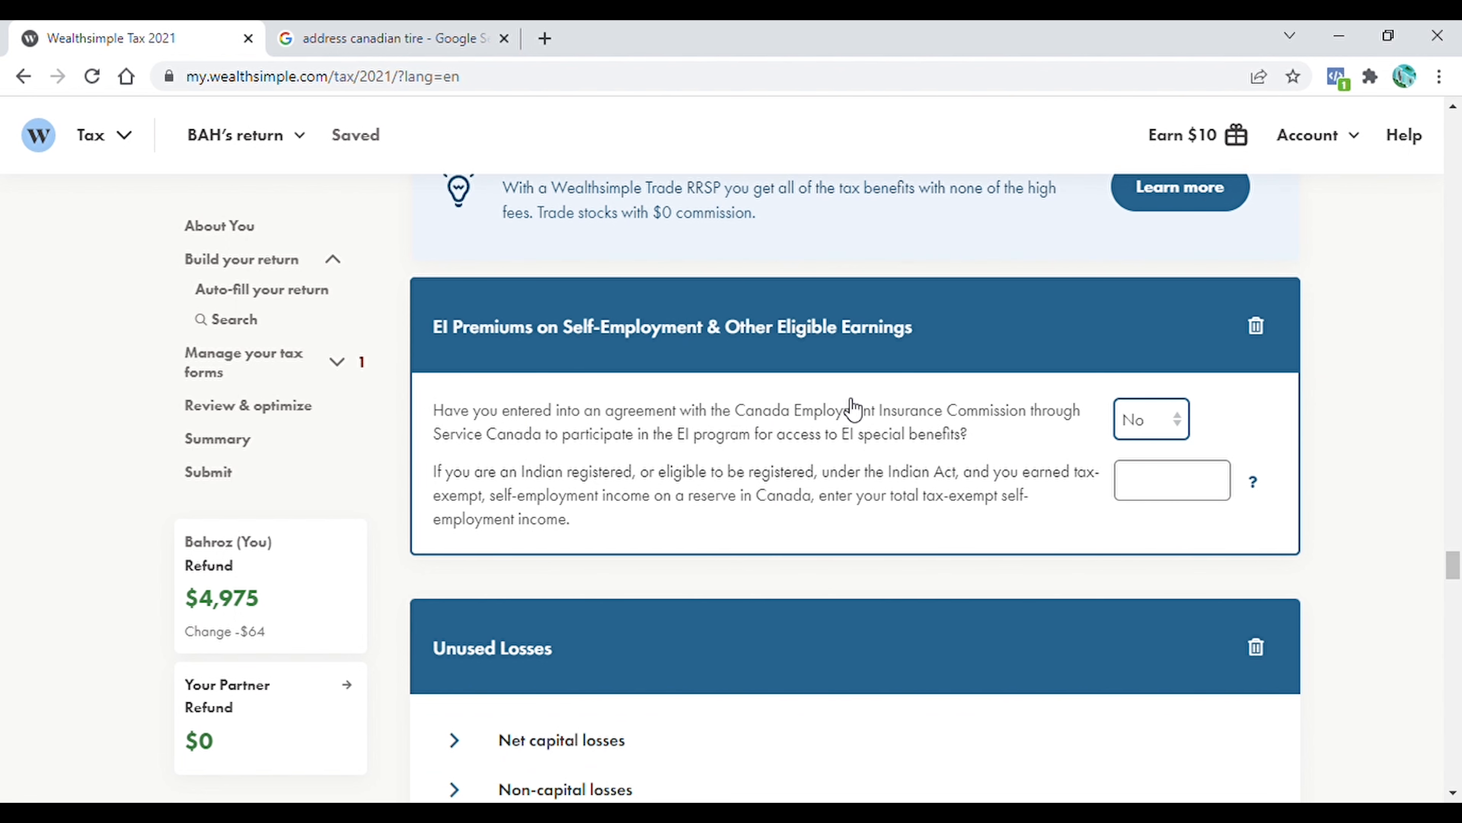
pyautogui.click(1183, 430)
pyautogui.click(1159, 477)
pyautogui.click(1150, 495)
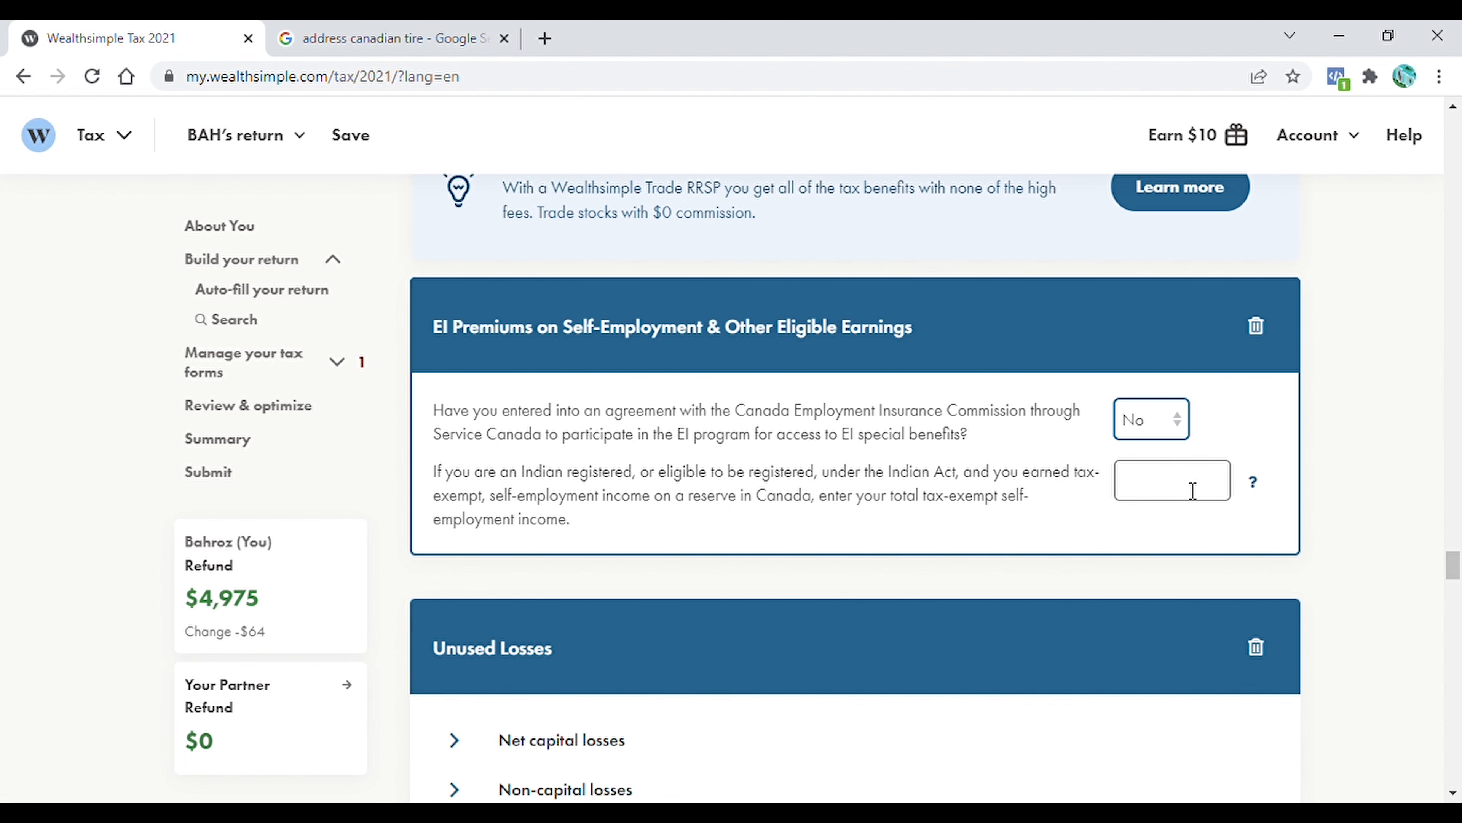
# Check the net capital losses entry in the Unused Losses section
pyautogui.scroll(-1, 1438, 507)
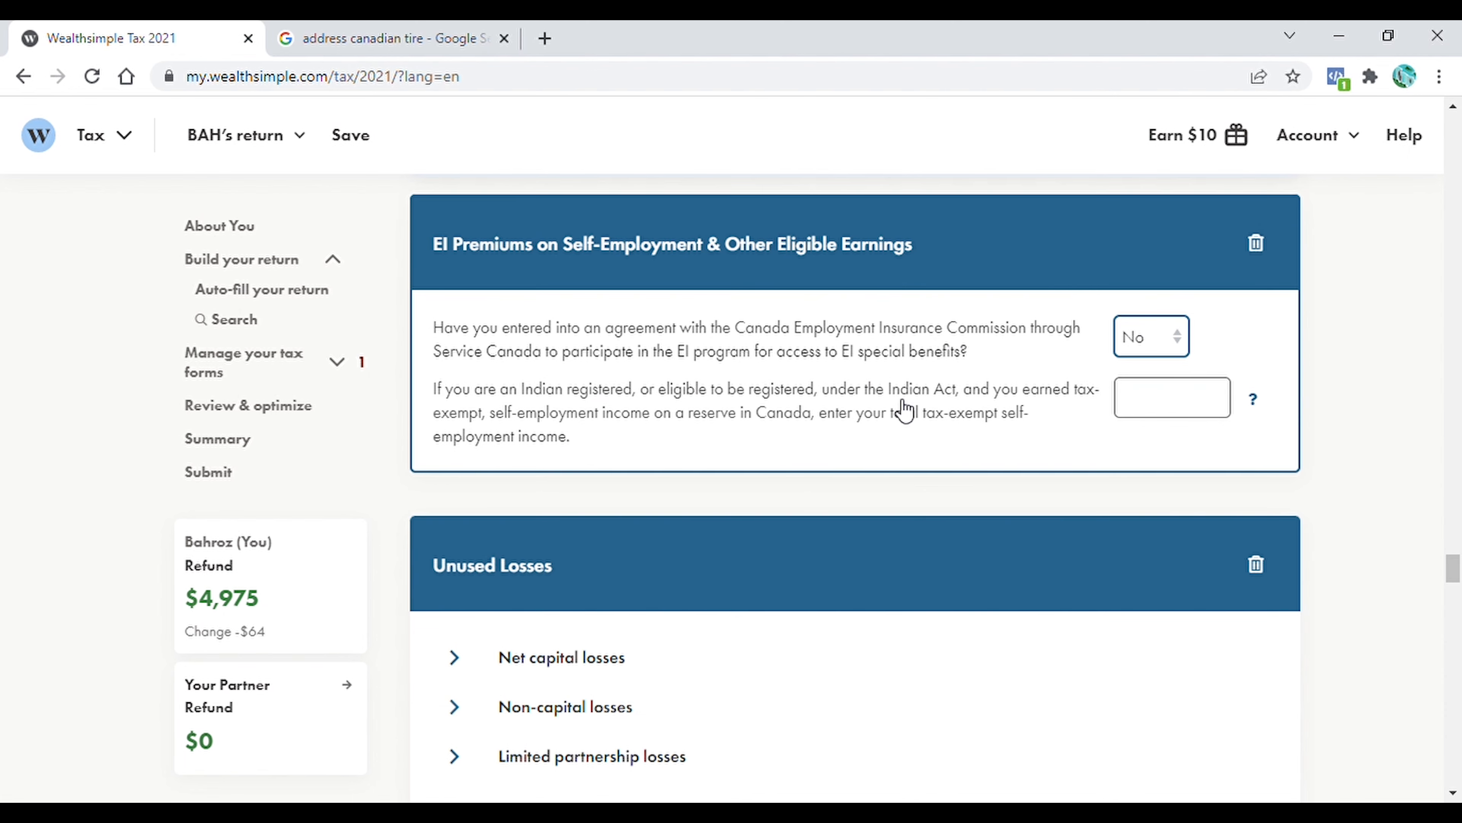
pyautogui.scroll(-4, 790, 477)
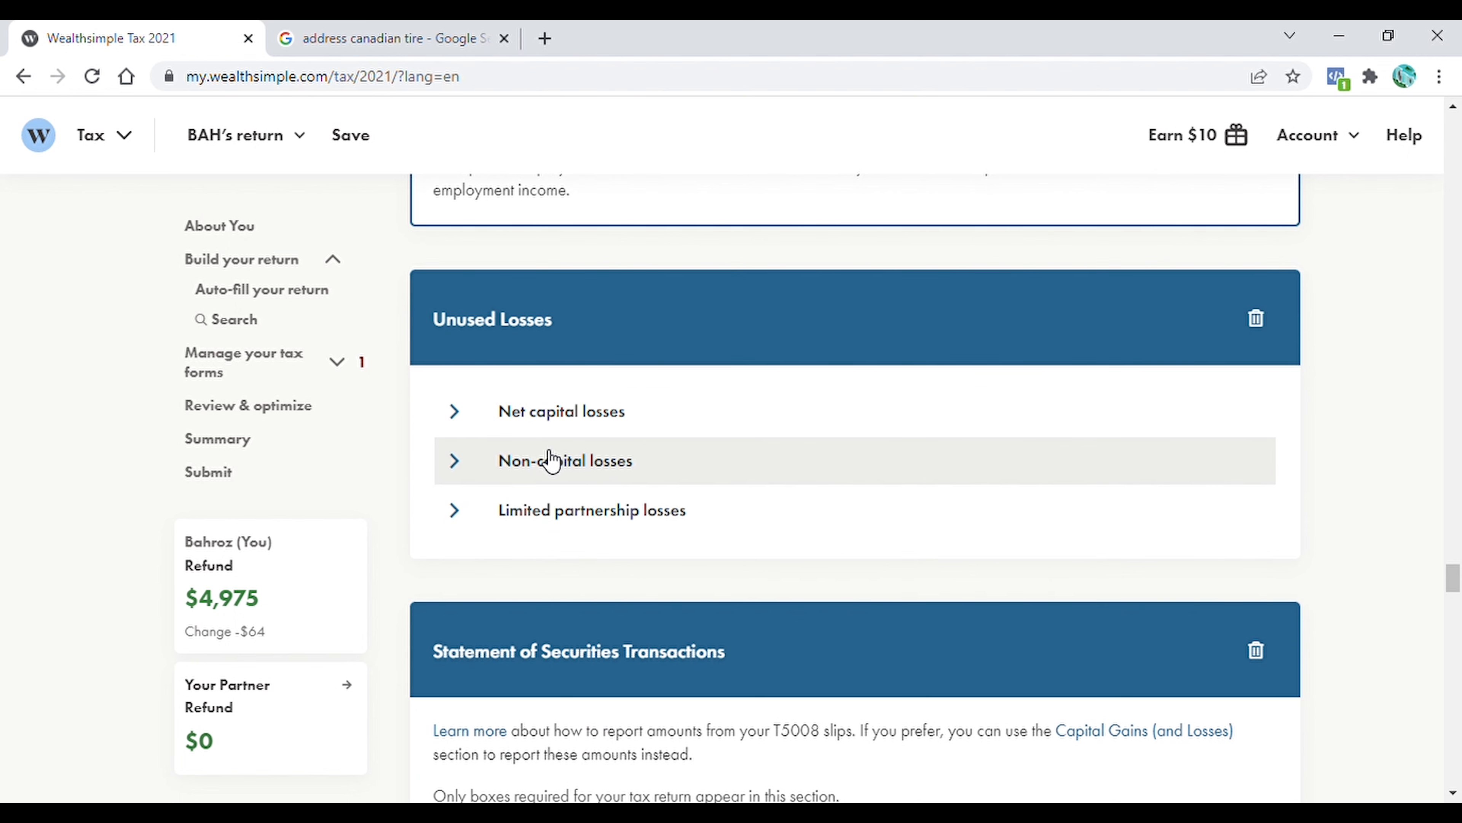
pyautogui.click(518, 413)
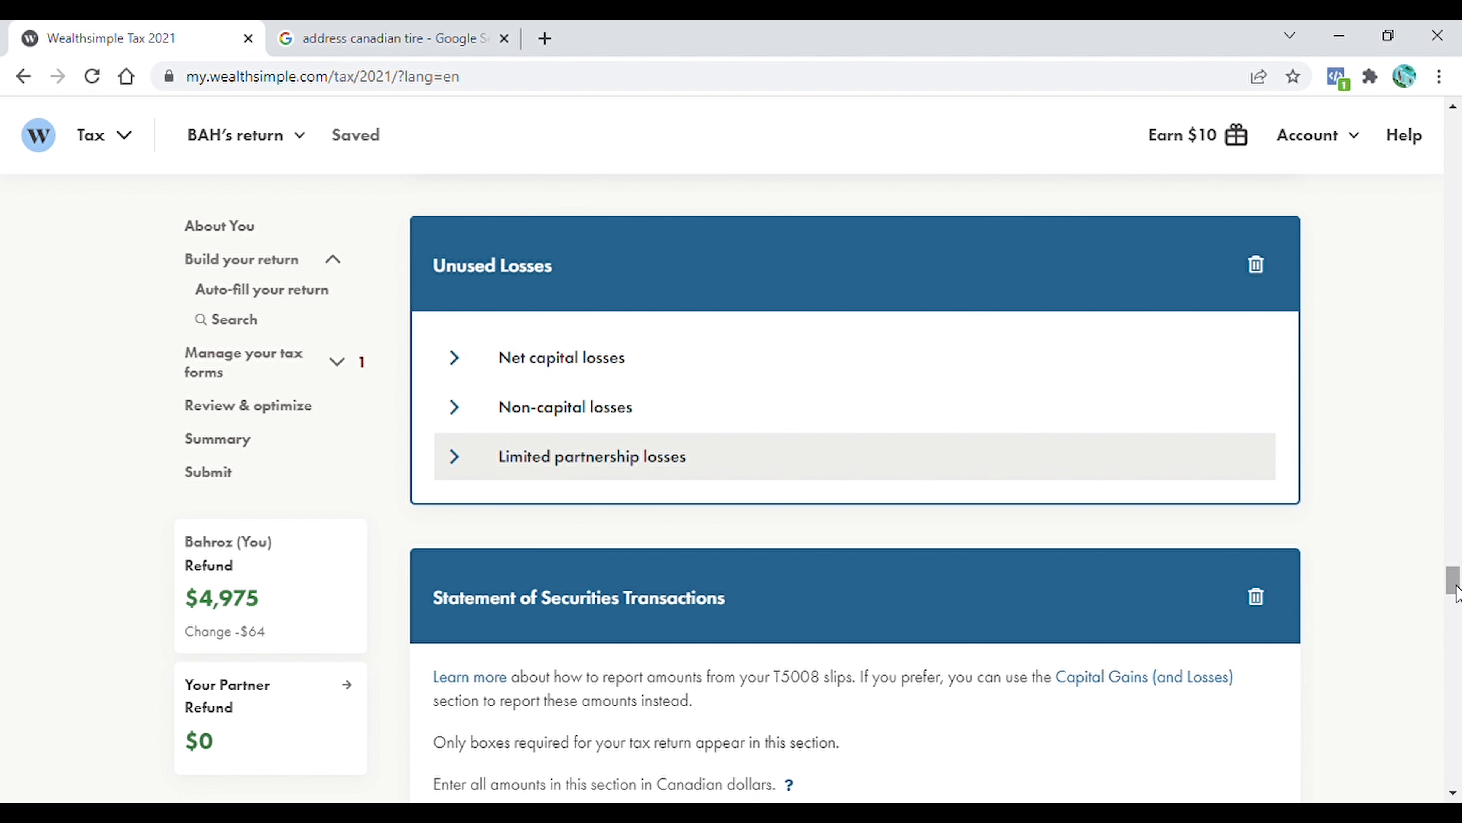
# Set the type to Capital for all six securities in the Statement of Securities Transactions
pyautogui.moveTo(1457, 594); pyautogui.dragTo(1454, 601)
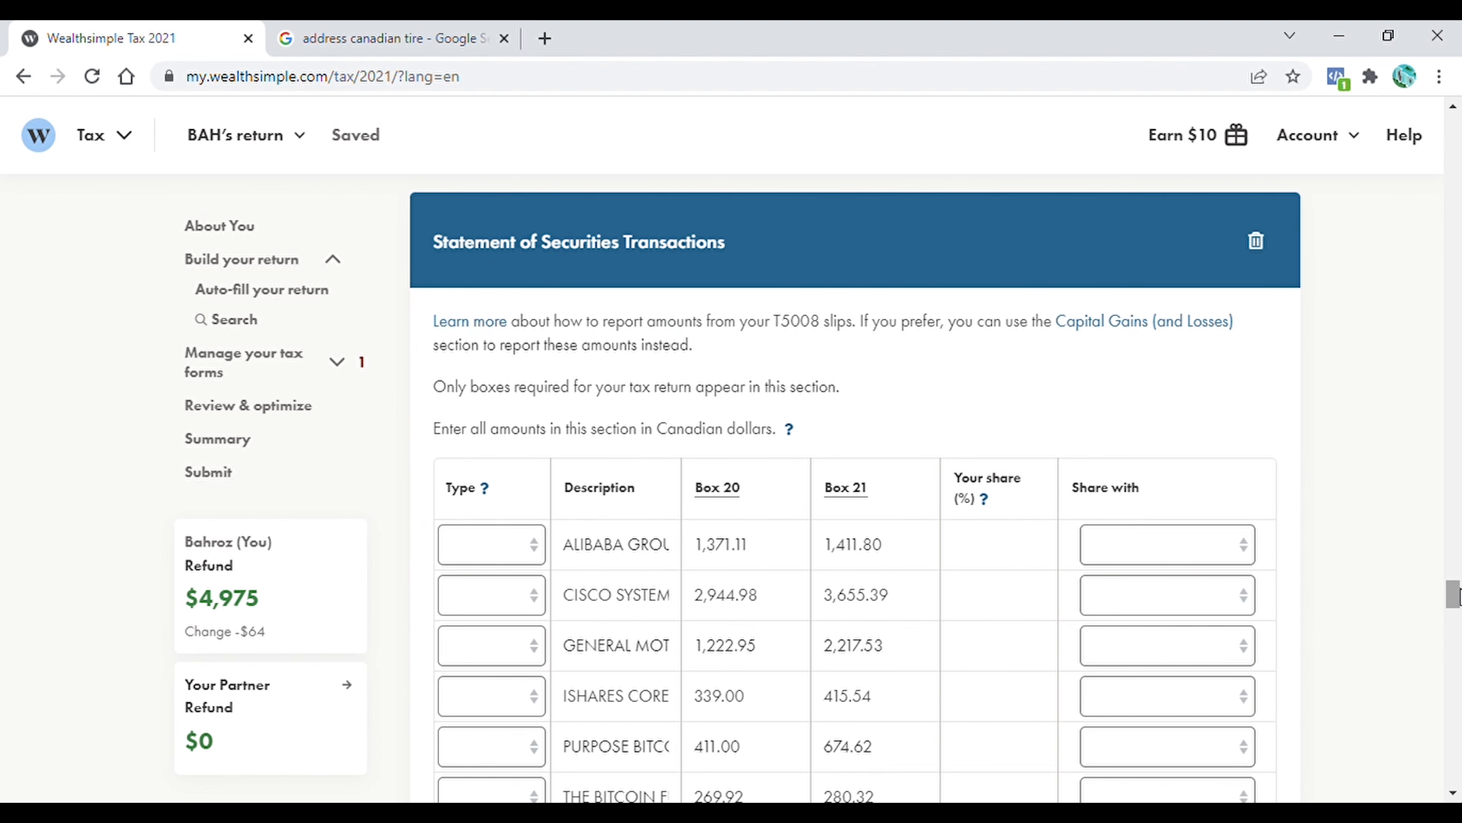
pyautogui.moveTo(1456, 597); pyautogui.dragTo(1457, 601)
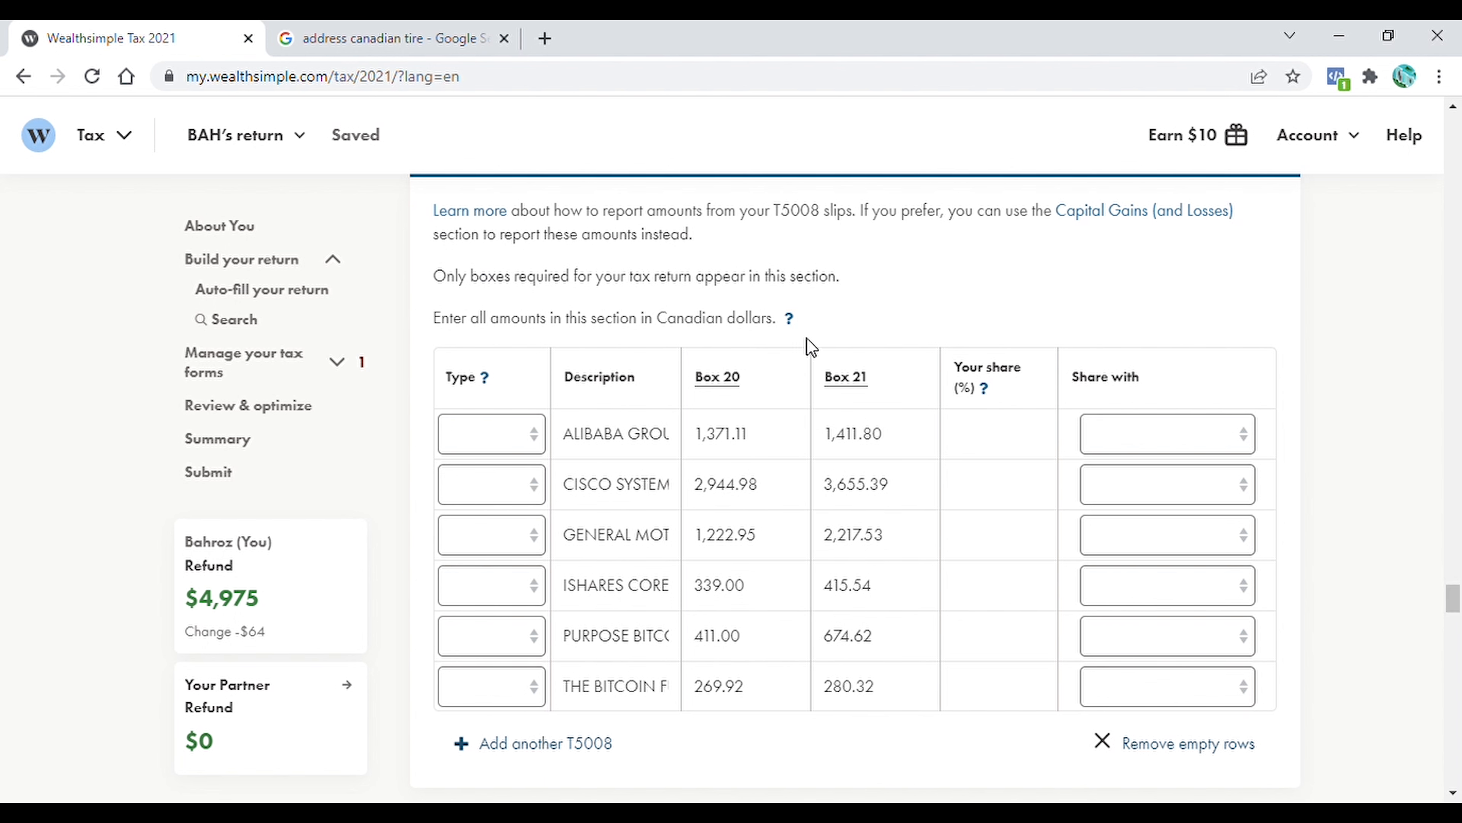
pyautogui.click(539, 440)
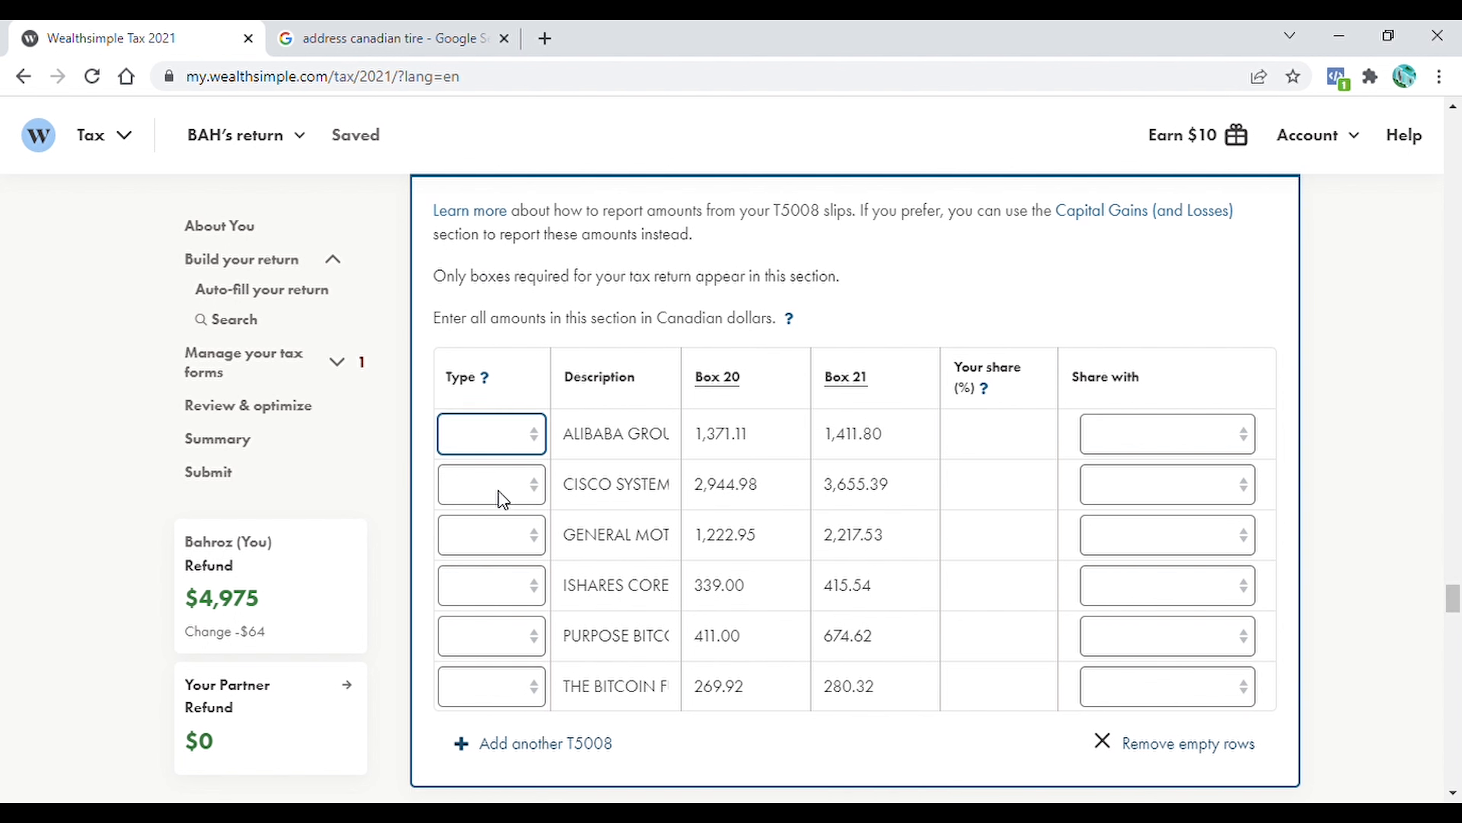
pyautogui.click(499, 491)
pyautogui.click(542, 479)
pyautogui.click(516, 538)
pyautogui.click(531, 537)
pyautogui.click(522, 581)
pyautogui.click(522, 586)
pyautogui.click(512, 635)
pyautogui.click(510, 638)
pyautogui.click(500, 690)
pyautogui.click(538, 692)
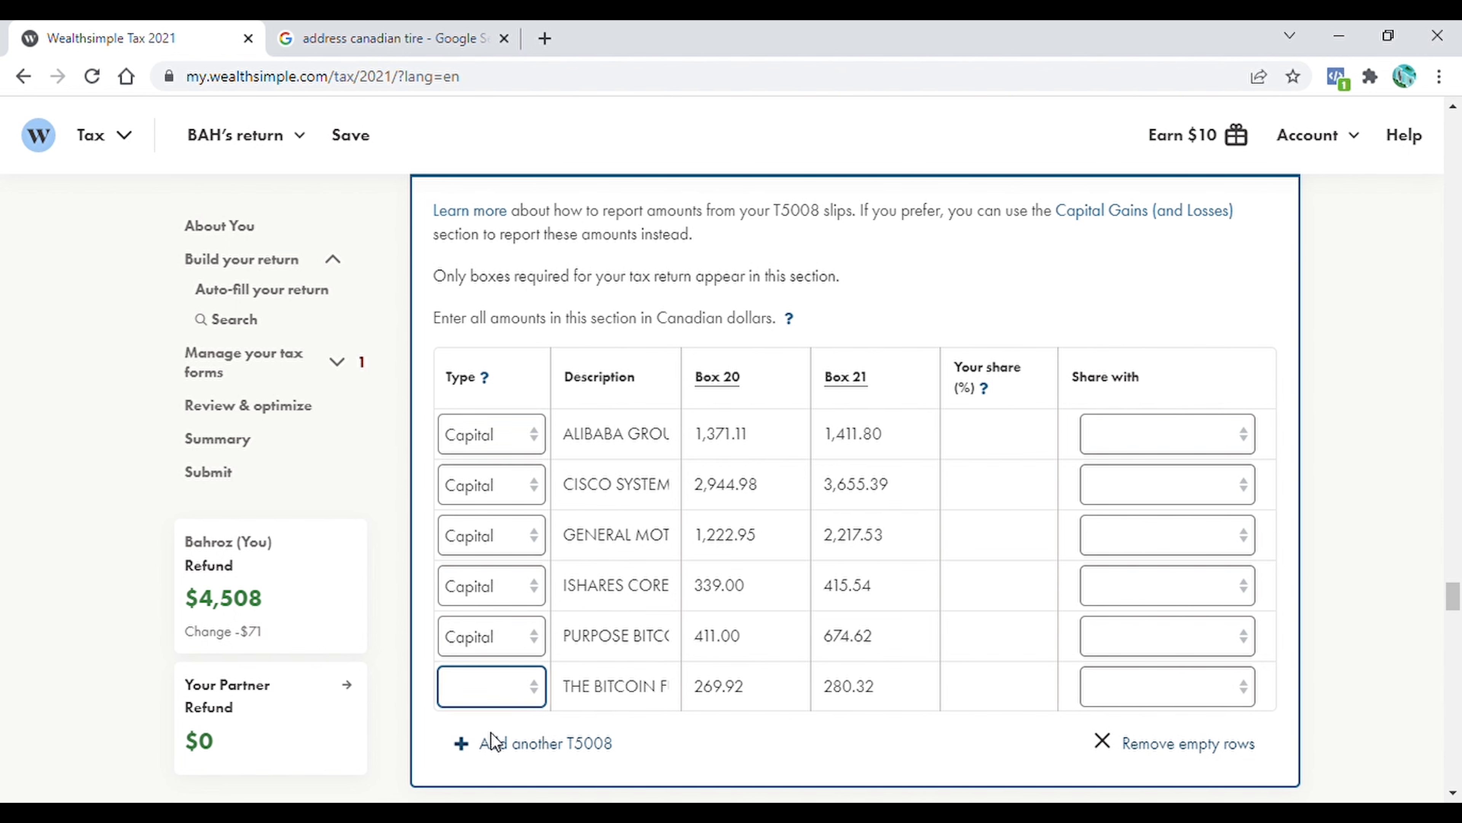
pyautogui.click(489, 745)
# Set your share to 100% for each of the six T5008 securities, leaving Share with blank
pyautogui.click(1001, 449)
pyautogui.write('100')
pyautogui.click(1017, 494)
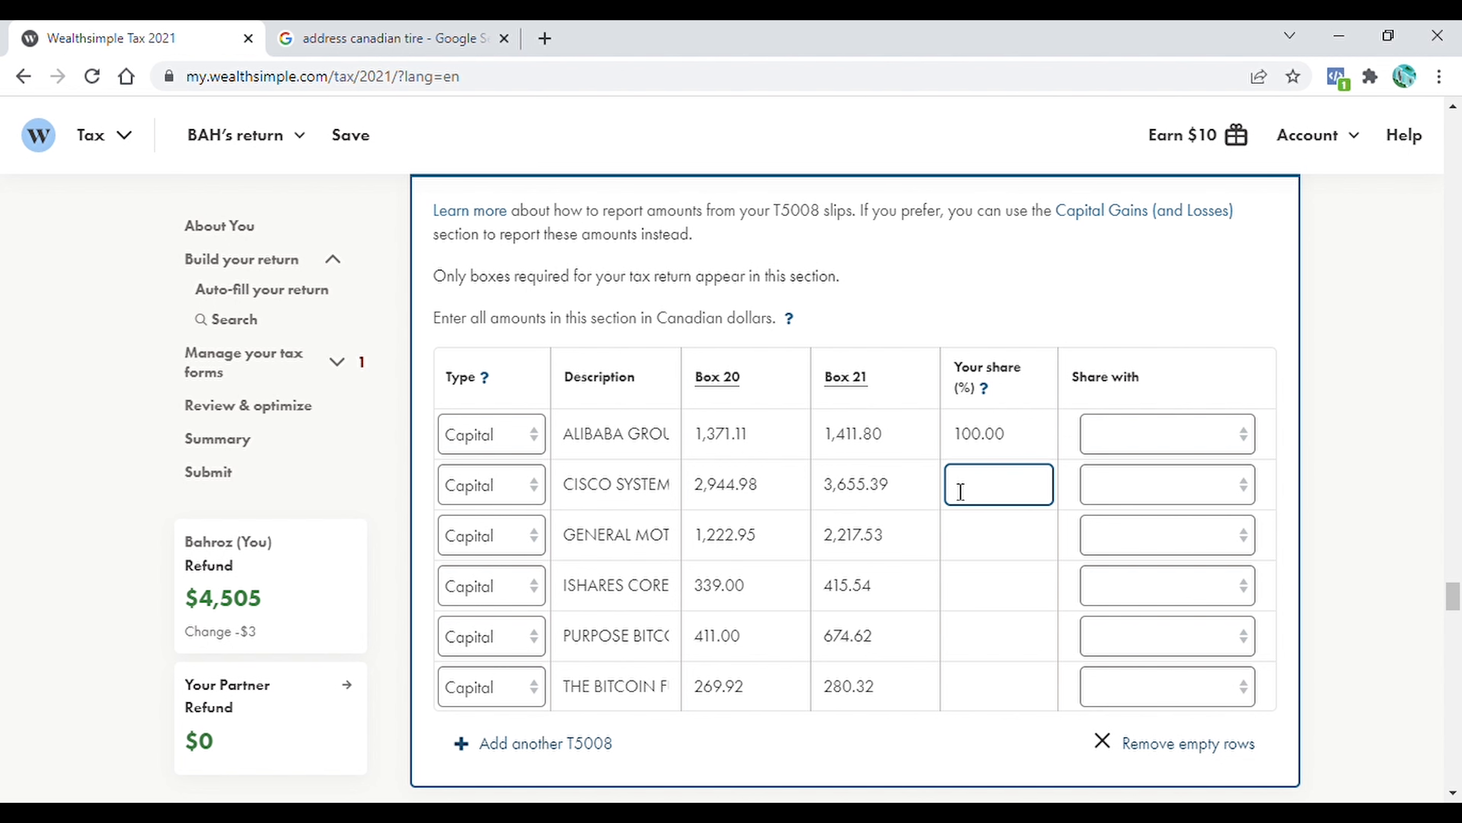
pyautogui.click(1238, 488)
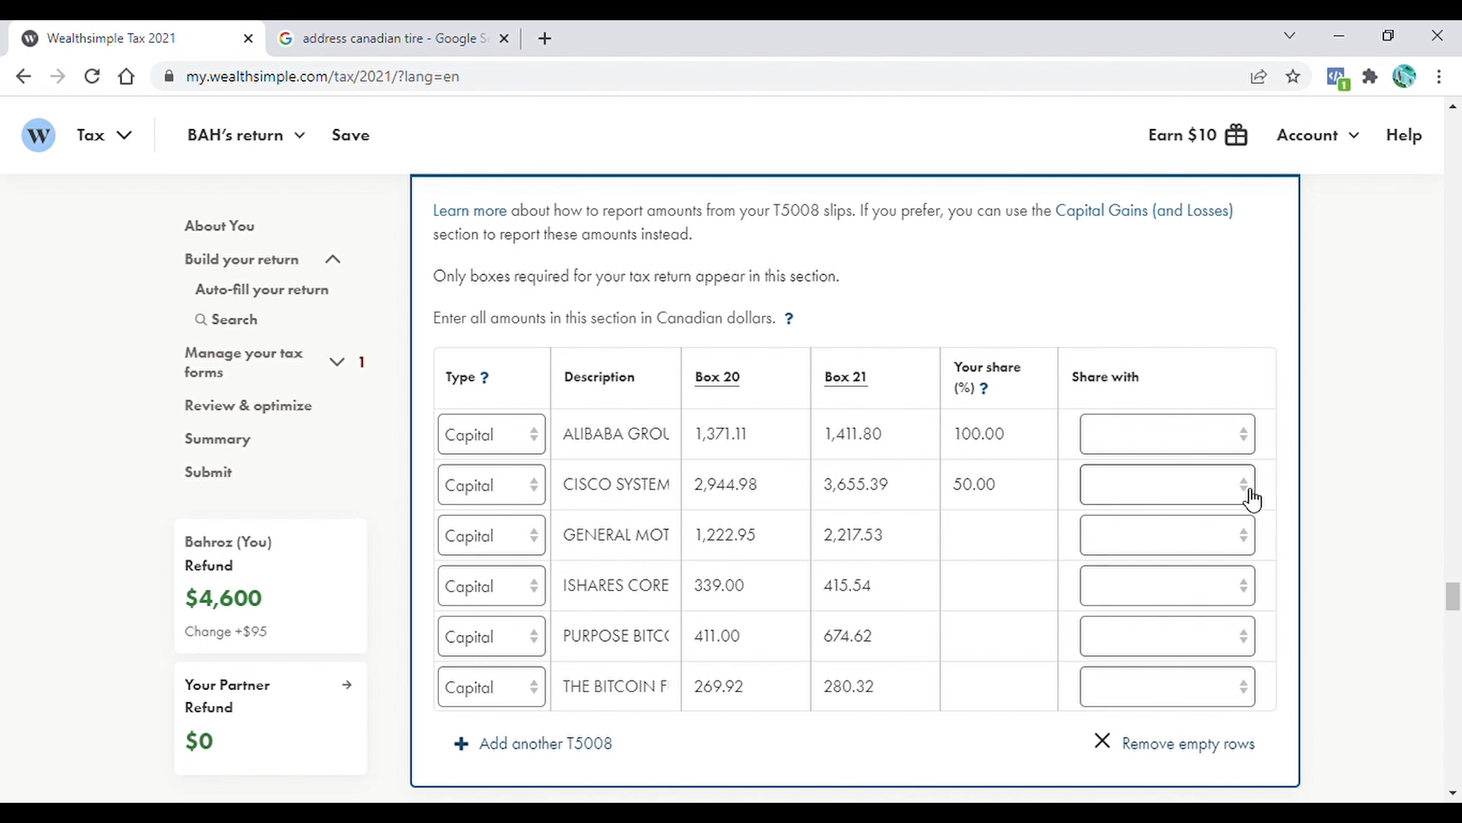
pyautogui.click(1166, 495)
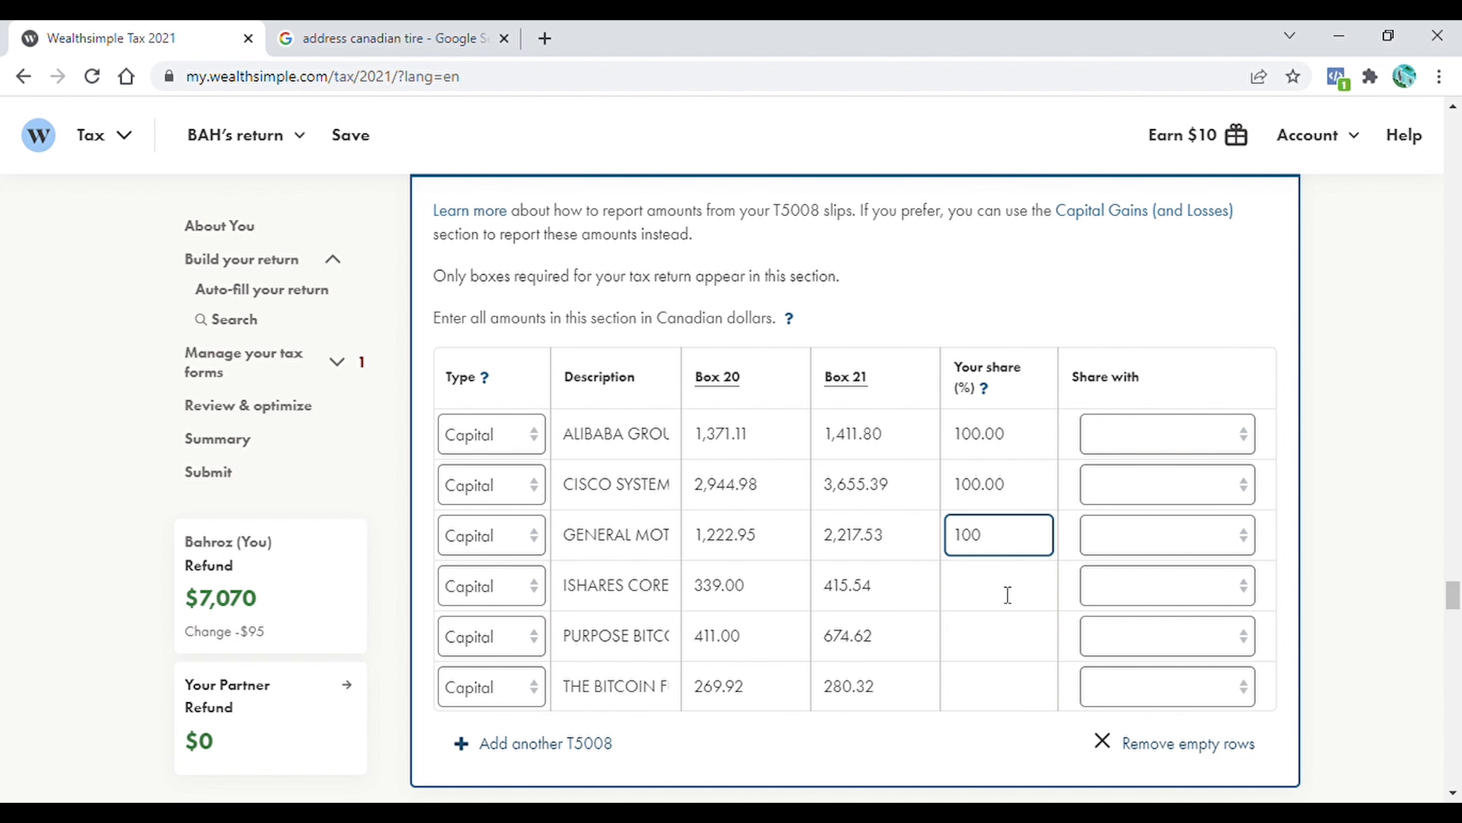
pyautogui.click(1008, 594)
pyautogui.write('100')
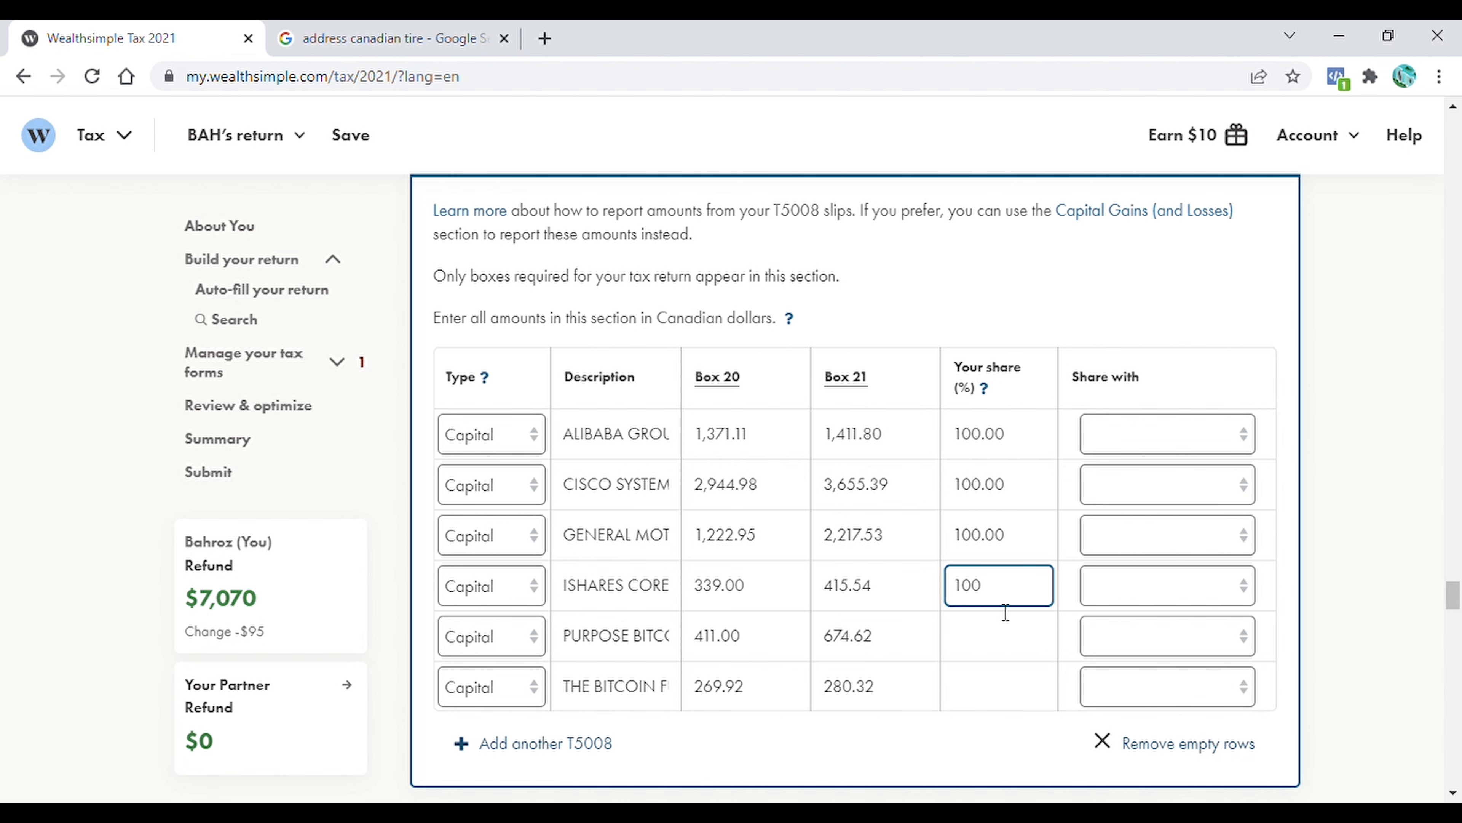
pyautogui.click(994, 652)
pyautogui.write('100')
pyautogui.click(994, 681)
pyautogui.write('100')
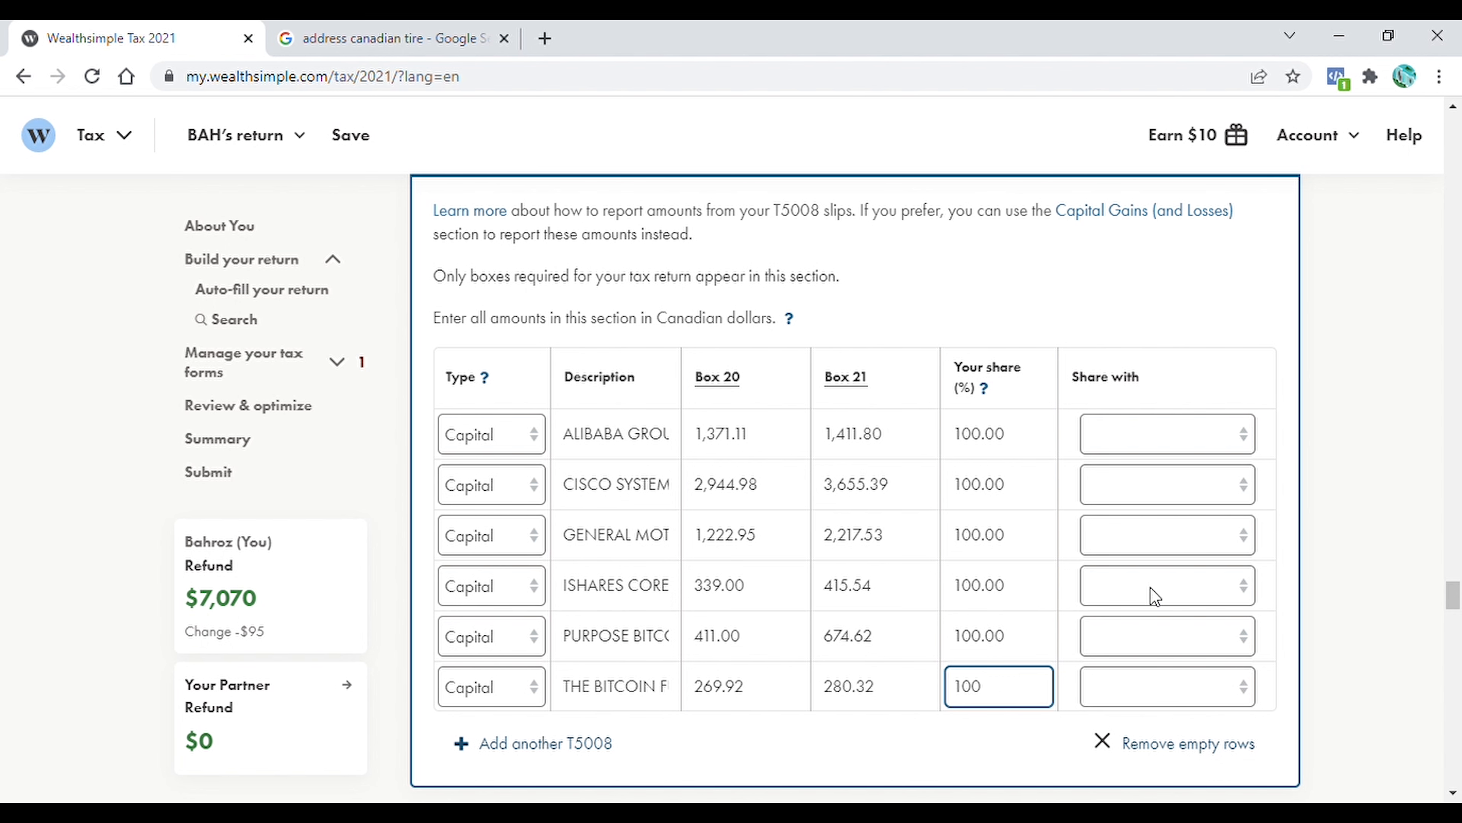
pyautogui.click(1365, 529)
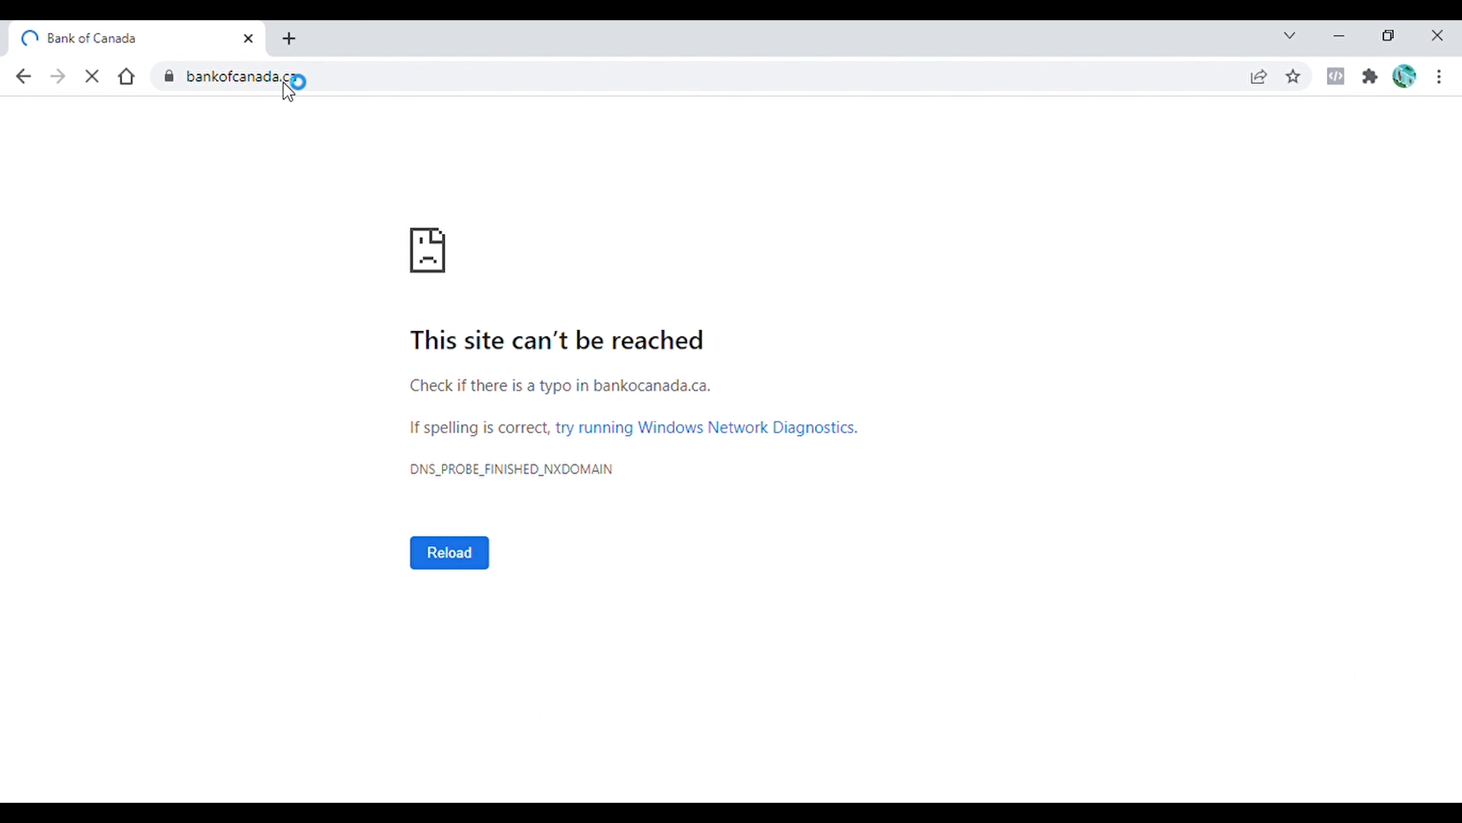
# Look up the 2021 annual average US dollar exchange rate on the Bank of Canada website
pyautogui.scroll(-5, 1053, 264)
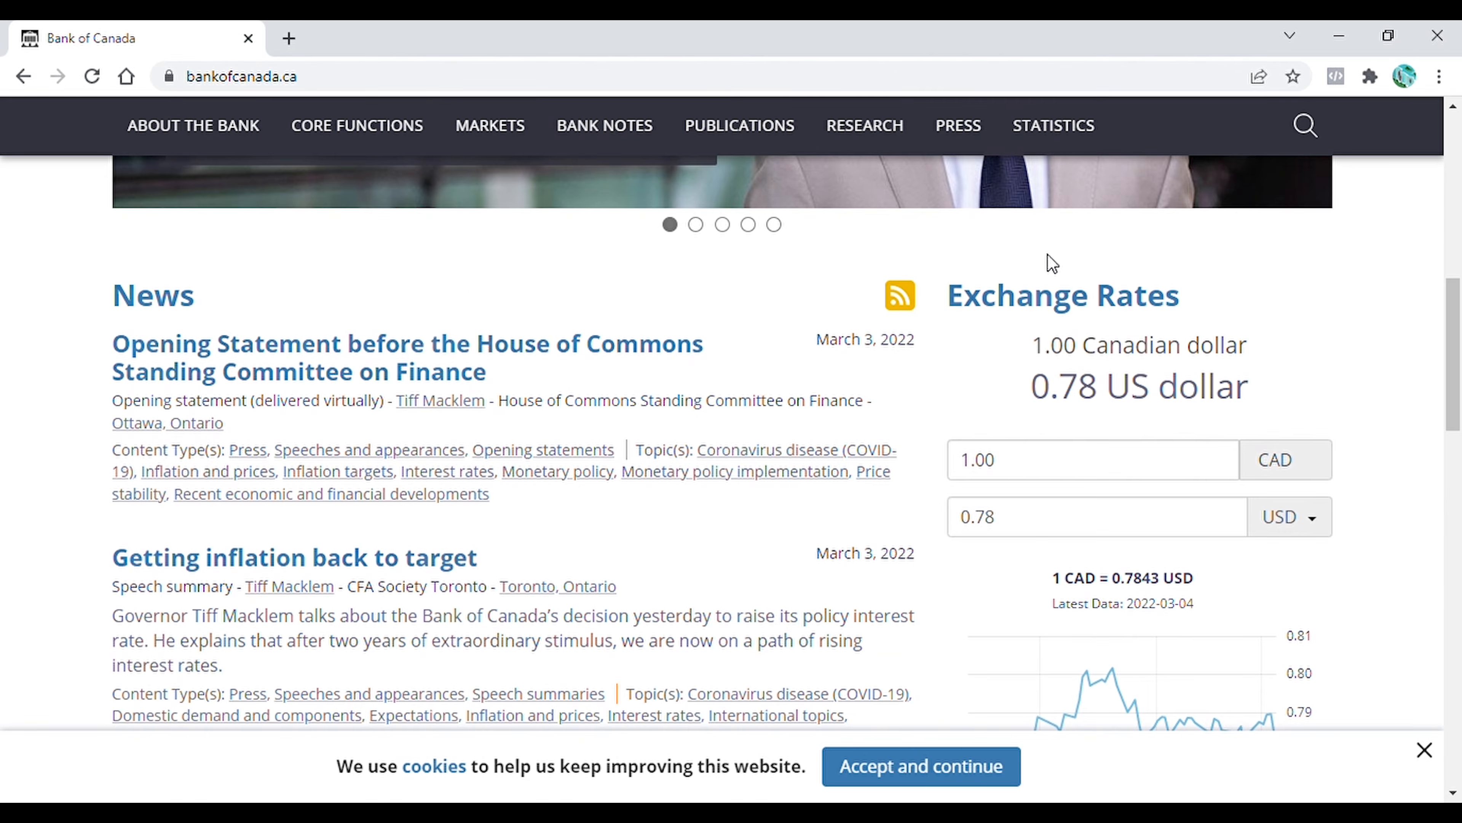
pyautogui.click(1016, 306)
pyautogui.click(1085, 584)
pyautogui.scroll(-10, 1460, 448)
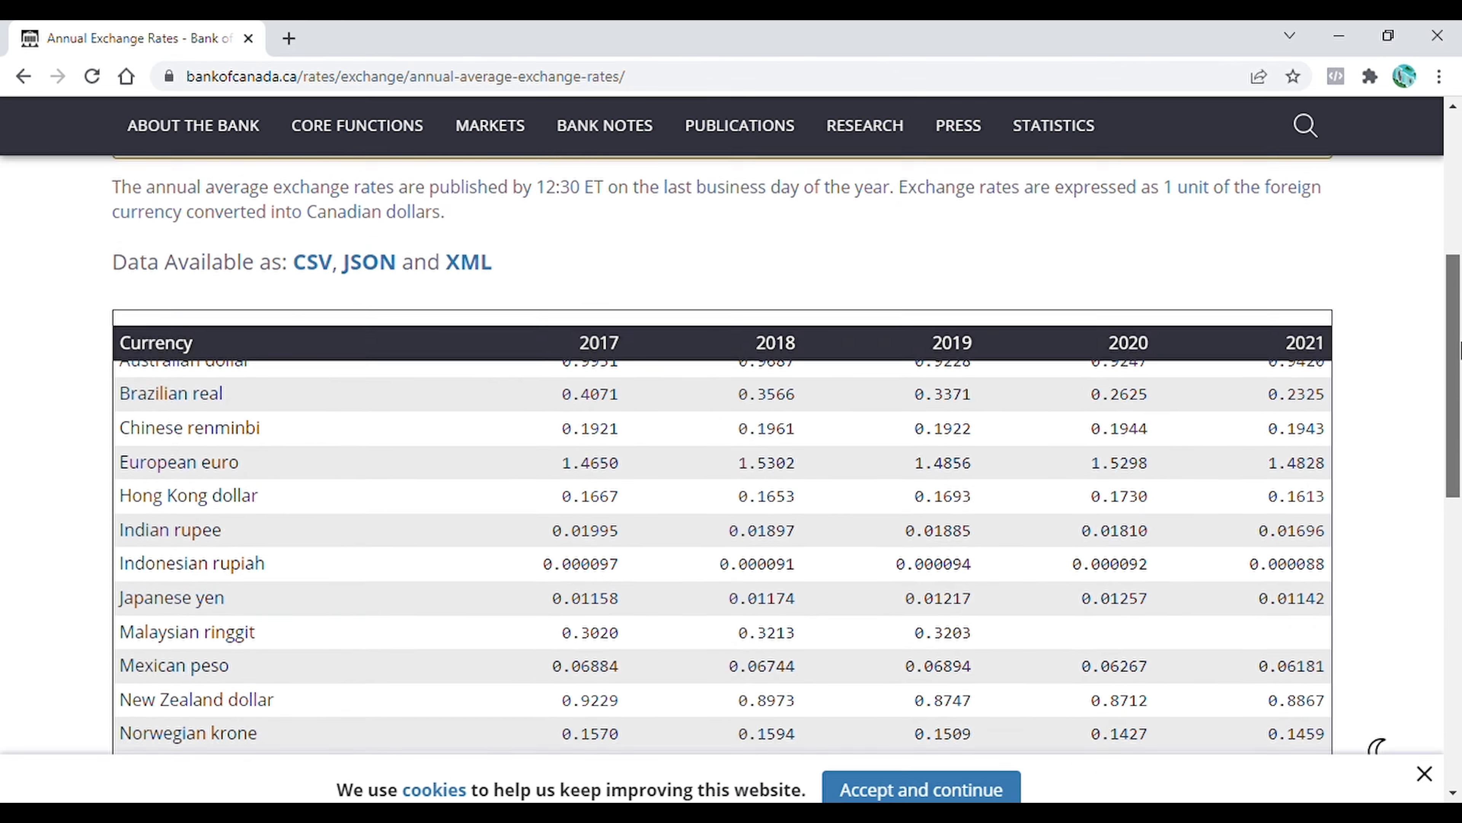
pyautogui.scroll(-4, 1460, 448)
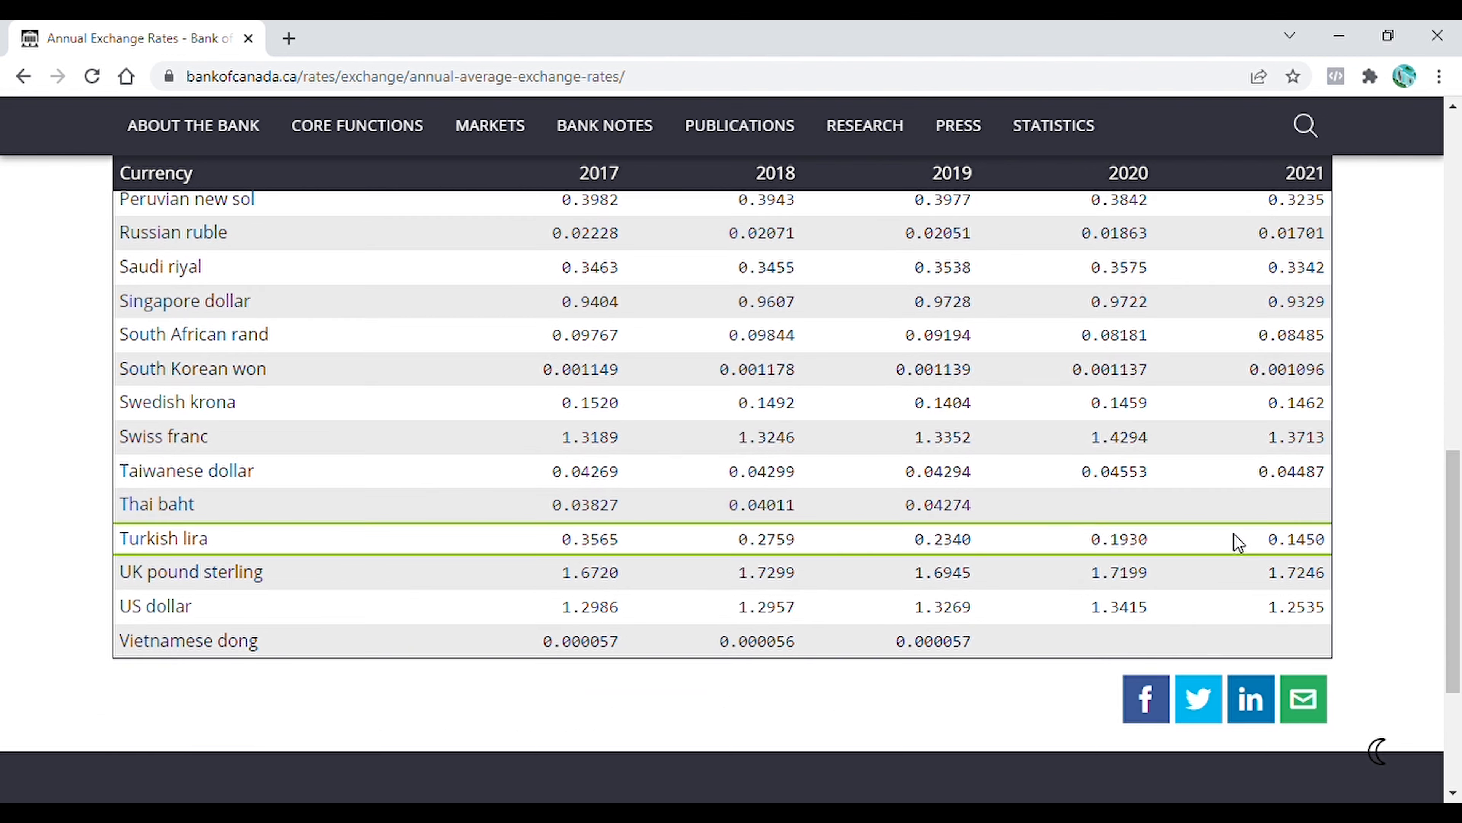
pyautogui.moveTo(1269, 615); pyautogui.dragTo(1335, 615)
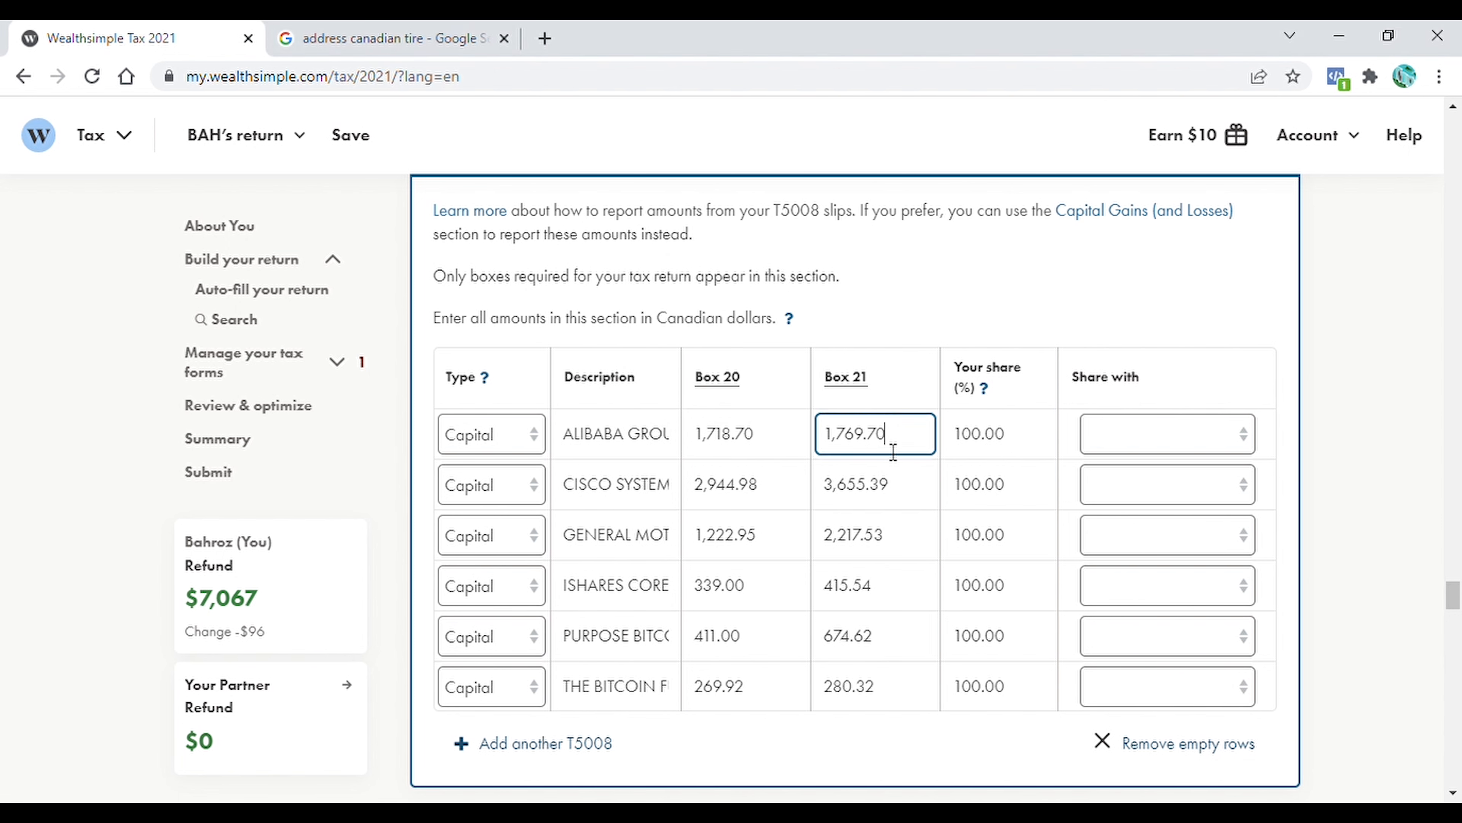
# Enter Canadian-dollar T5008 Box 20/21 amounts: Alibaba 1,718.70/1,769.70, Cisco 3,691.50/4,582.00, General Motors 1,533.00/2,779.70, iShares 424.90/520.90
pyautogui.doubleClick(853, 534)
pyautogui.write('2779.70')
pyautogui.doubleClick(856, 484)
pyautogui.write('4582.00')
pyautogui.doubleClick(725, 484)
pyautogui.write('3691.50')
pyautogui.doubleClick(715, 594)
pyautogui.write('424.90')
pyautogui.click(1360, 465)
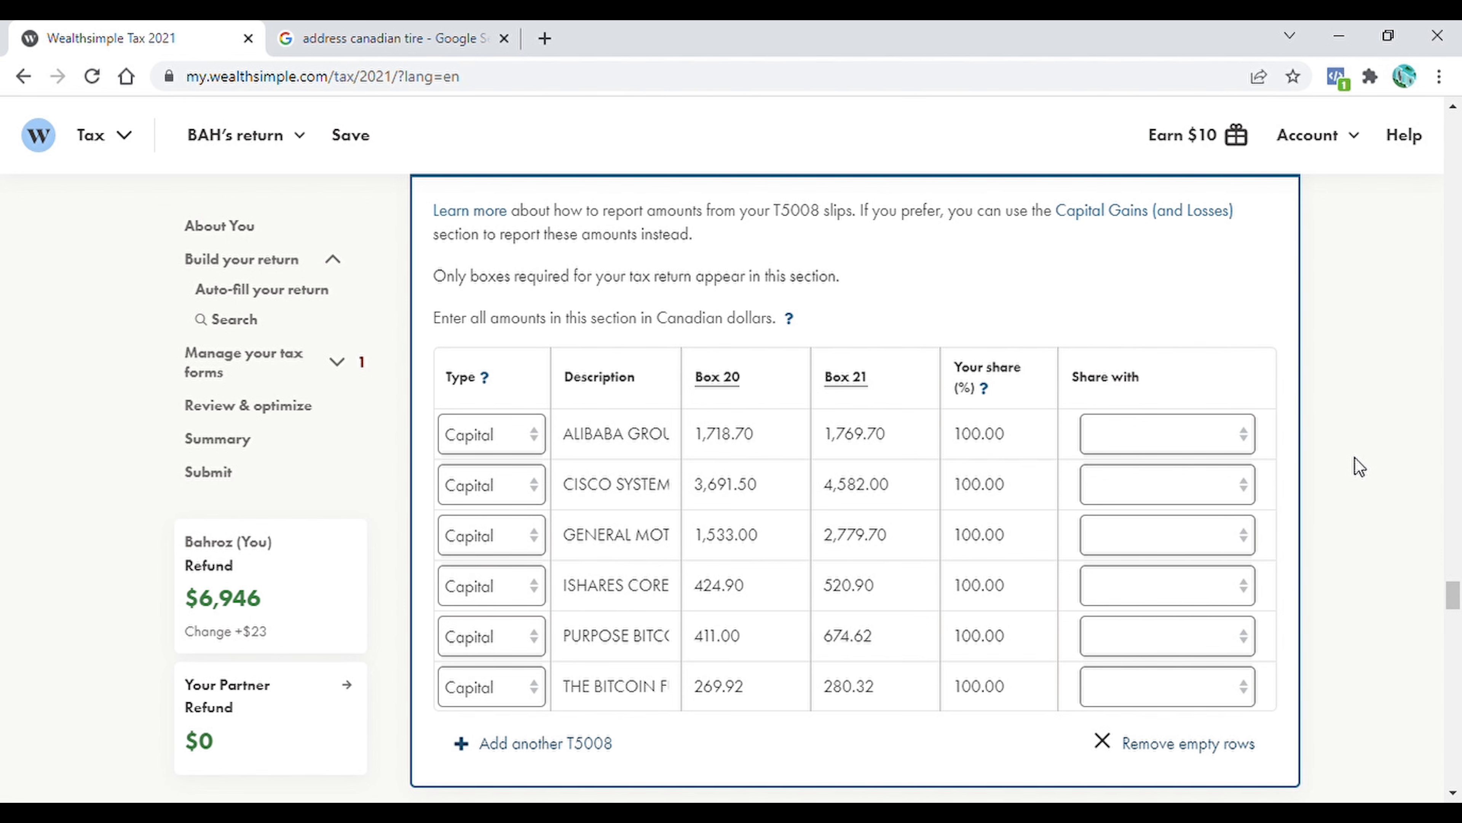
# Expand Capital Gains and Losses under CRA My Account Carryforwards and review the yearly figures
pyautogui.moveTo(1450, 596); pyautogui.dragTo(1456, 622)
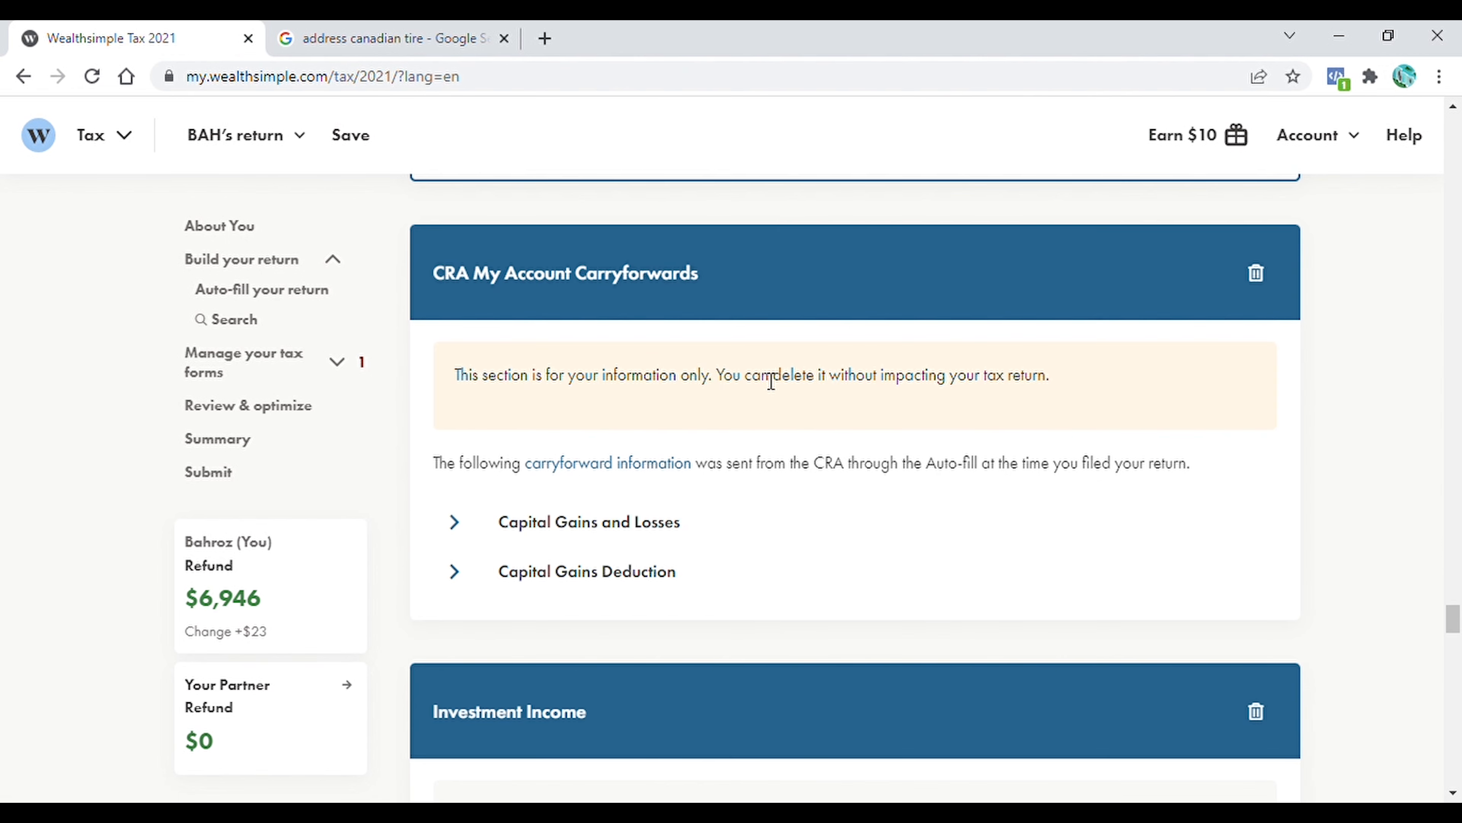
pyautogui.scroll(-1, 772, 382)
pyautogui.click(467, 450)
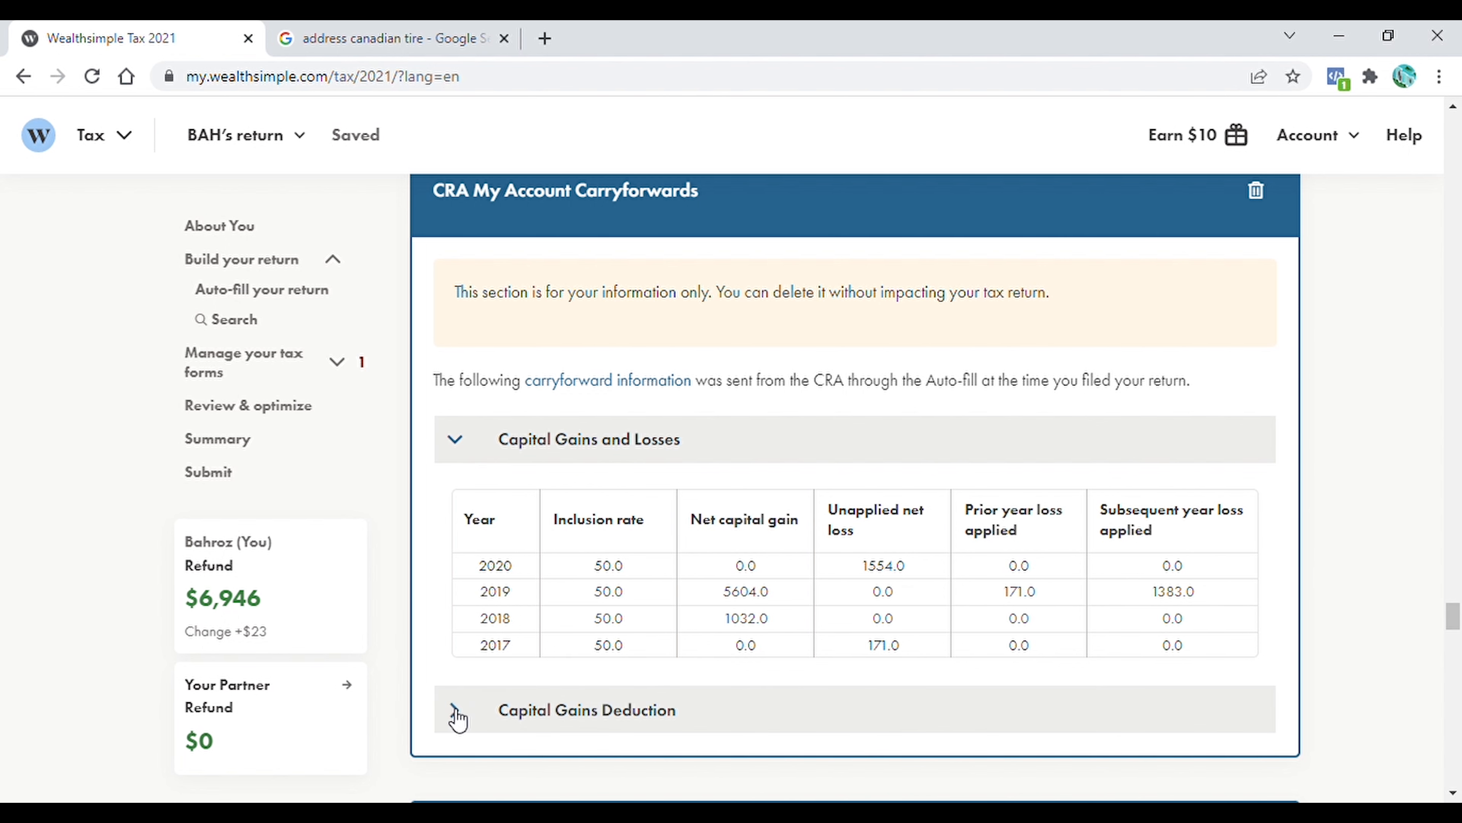
pyautogui.scroll(-8, 459, 720)
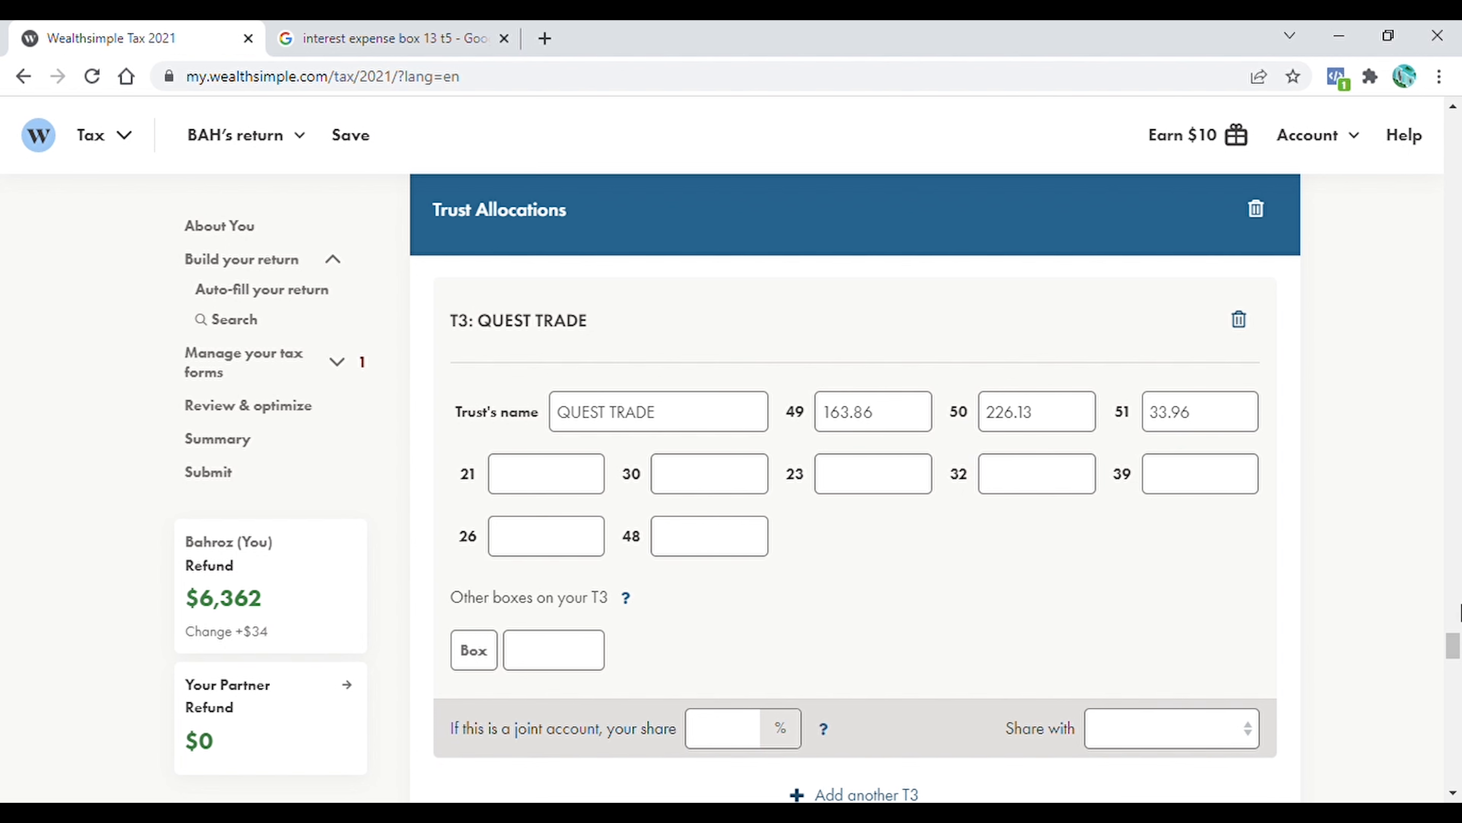
# At the Review & optimize section, check the list of returns available to switch to, staying on the current return
pyautogui.moveTo(1455, 654); pyautogui.dragTo(1457, 700)
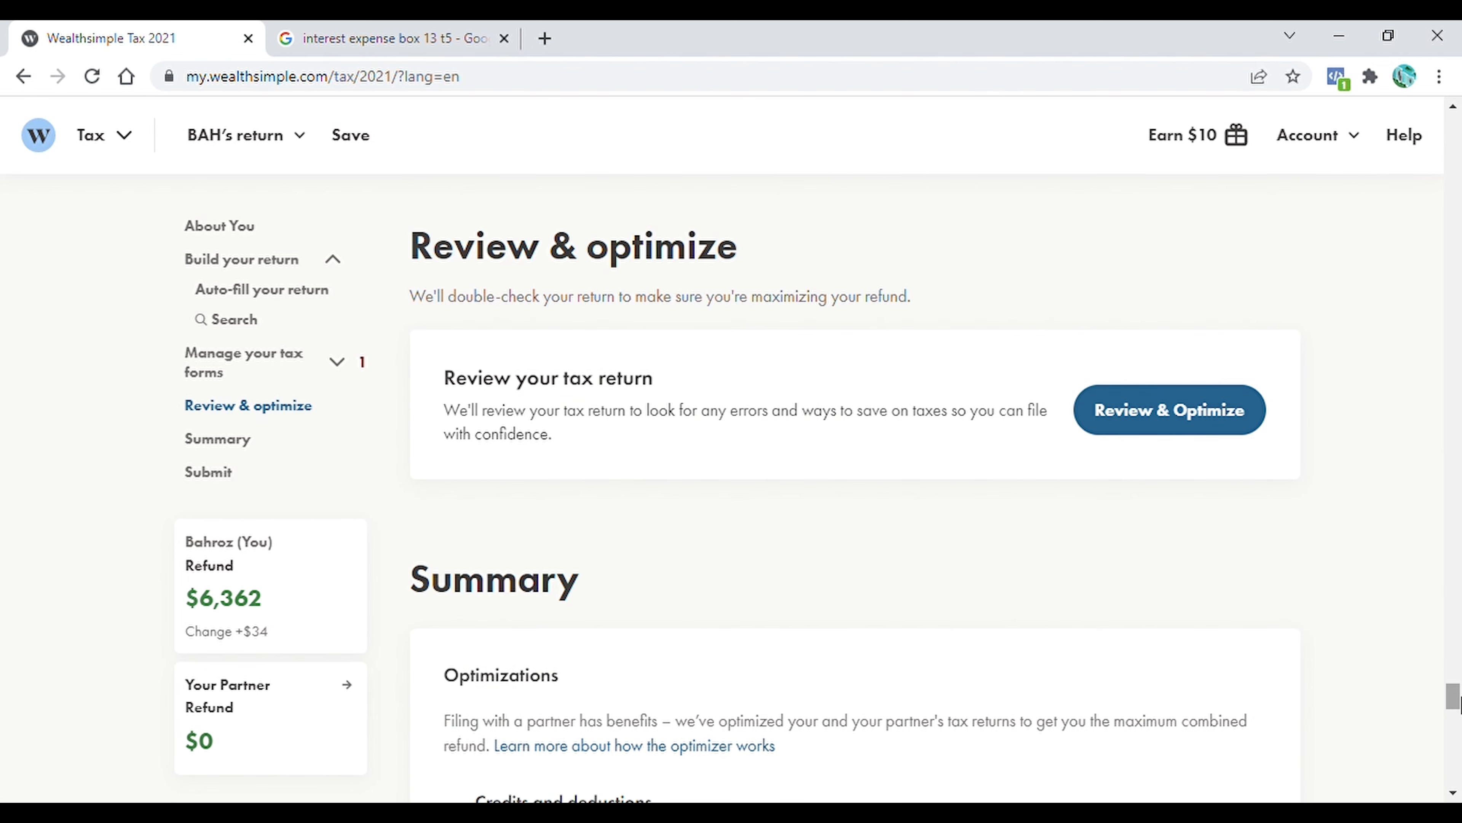
pyautogui.moveTo(1461, 697); pyautogui.dragTo(1461, 695)
pyautogui.click(305, 135)
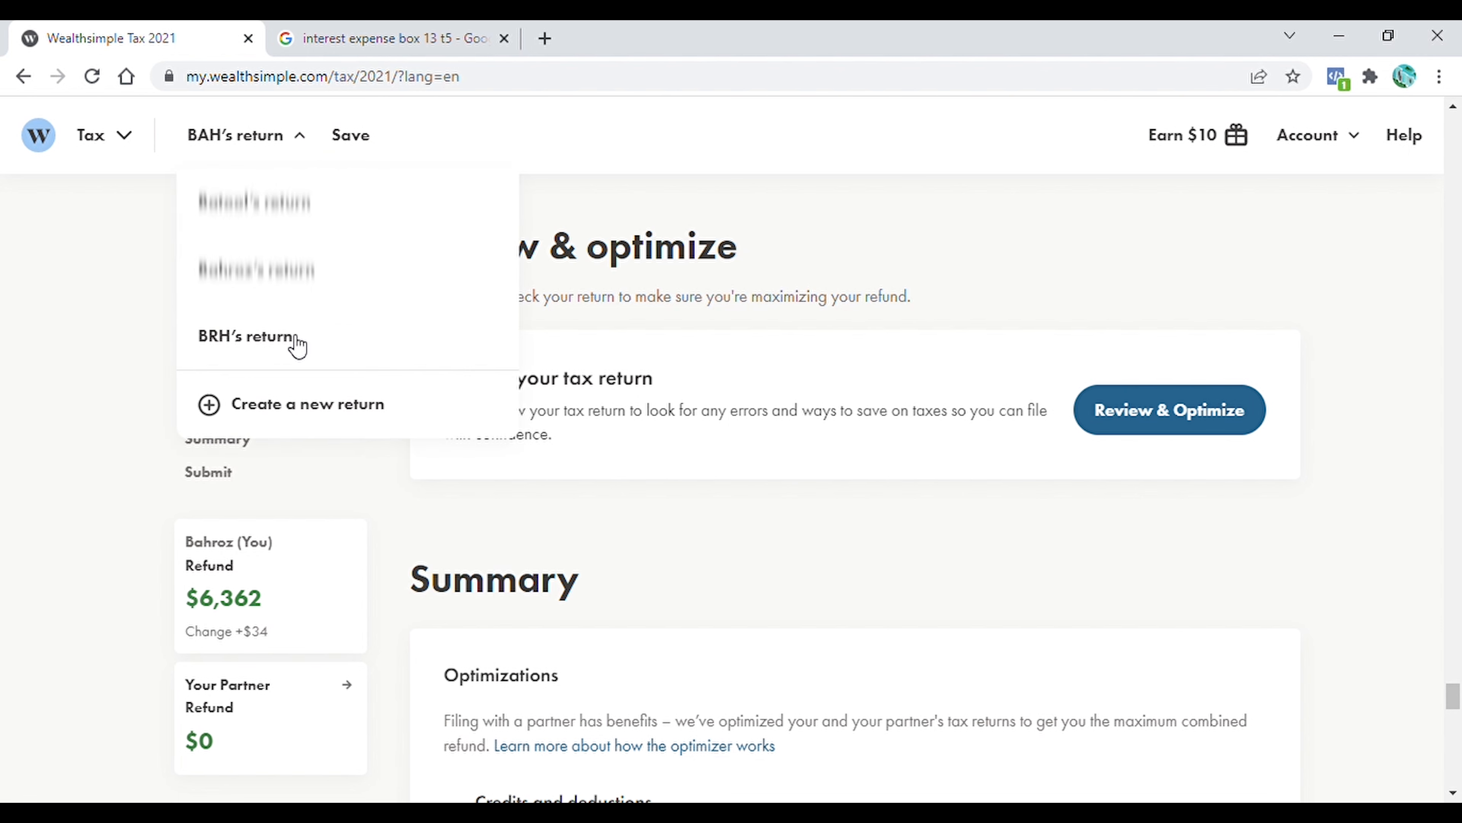
pyautogui.click(950, 301)
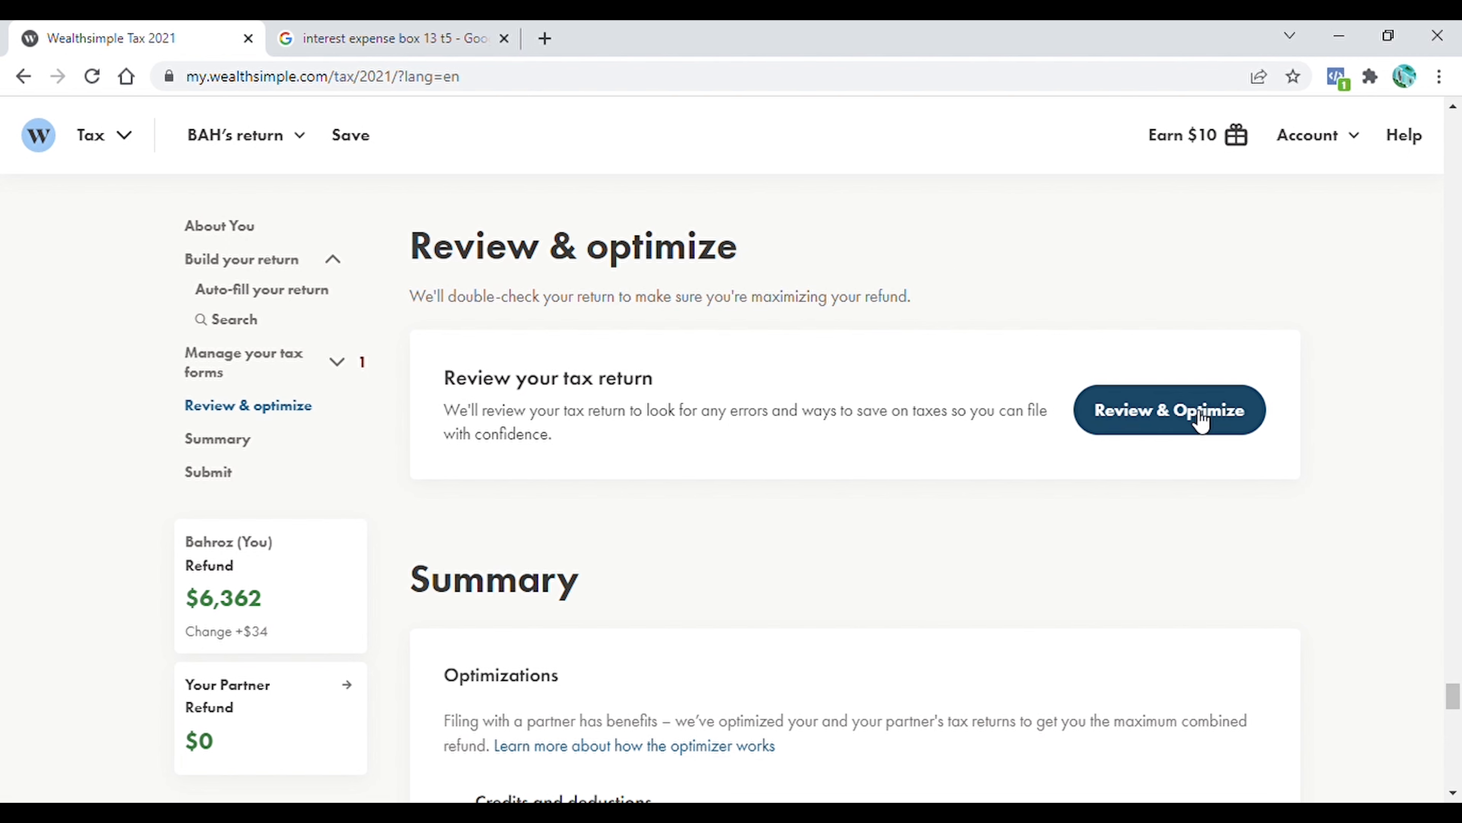
# Review the Summary section's optimizations and combined refund, and return to the auto-fill and form search area
pyautogui.scroll(-5, 1064, 271)
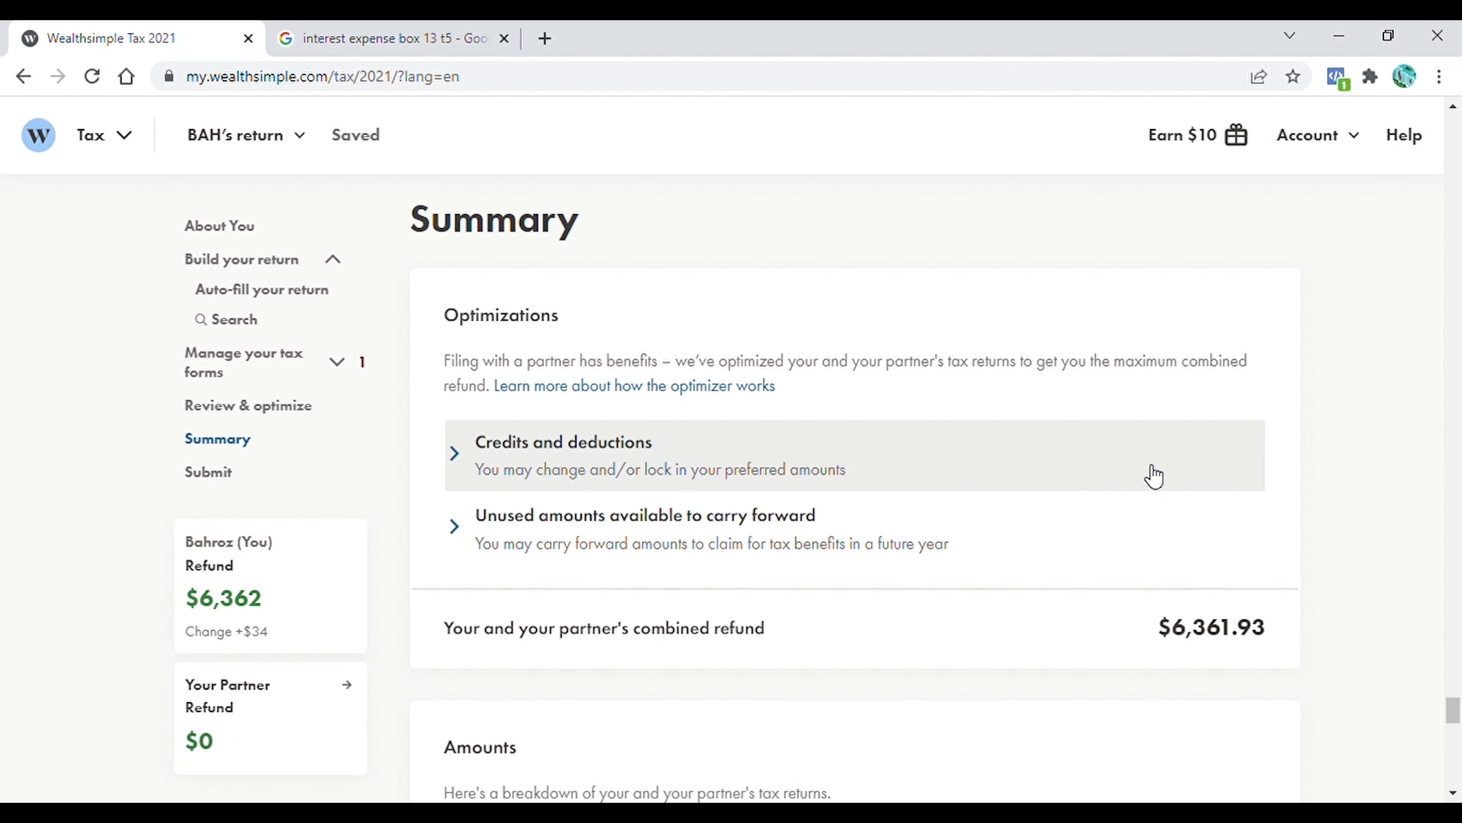
pyautogui.moveTo(1453, 714)
pyautogui.mouseDown()
pyautogui.moveTo(1458, 786)
pyautogui.moveTo(1459, 716)
pyautogui.mouseUp()
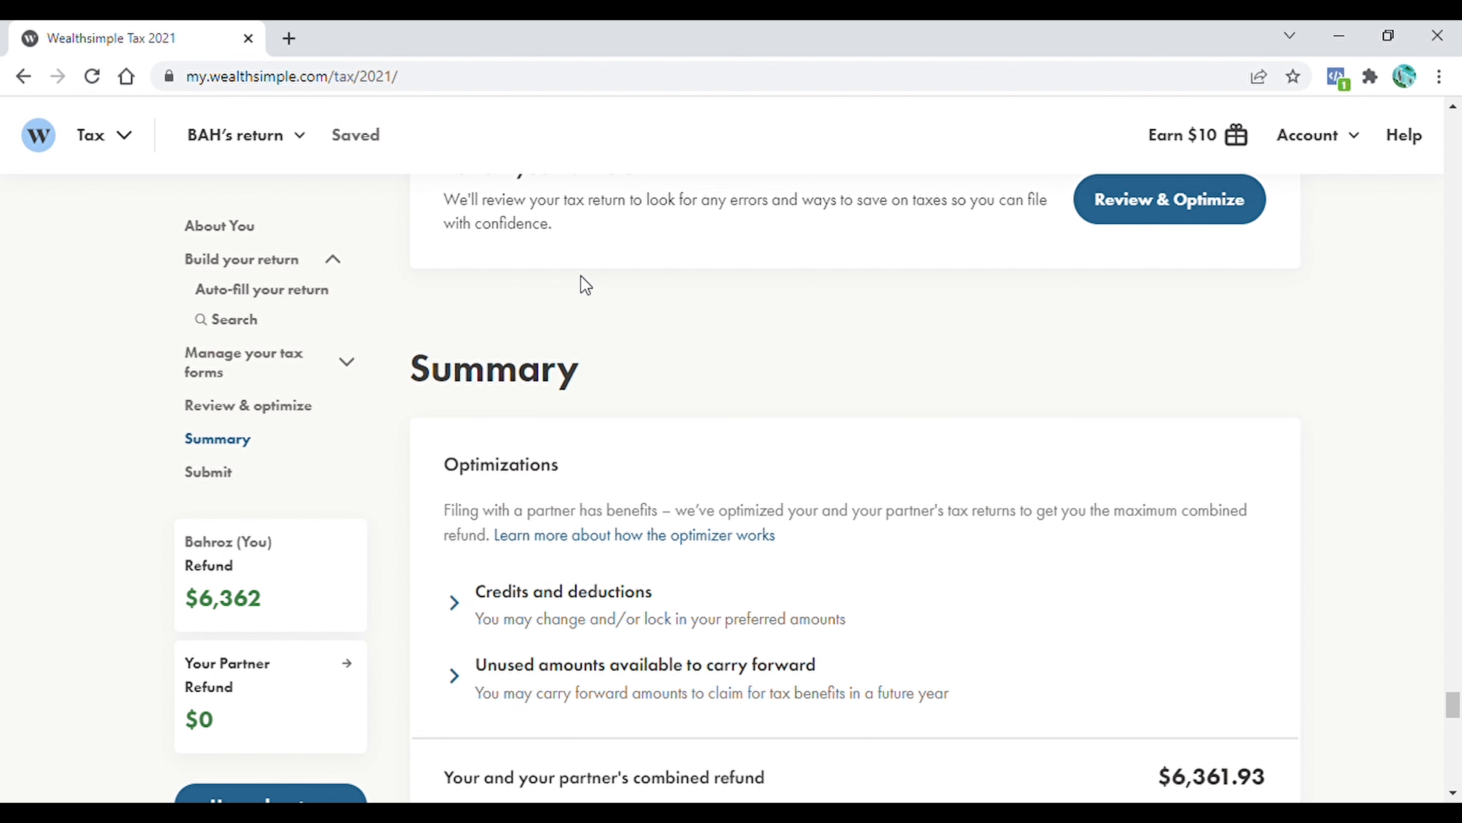
pyautogui.scroll(20, 580, 275)
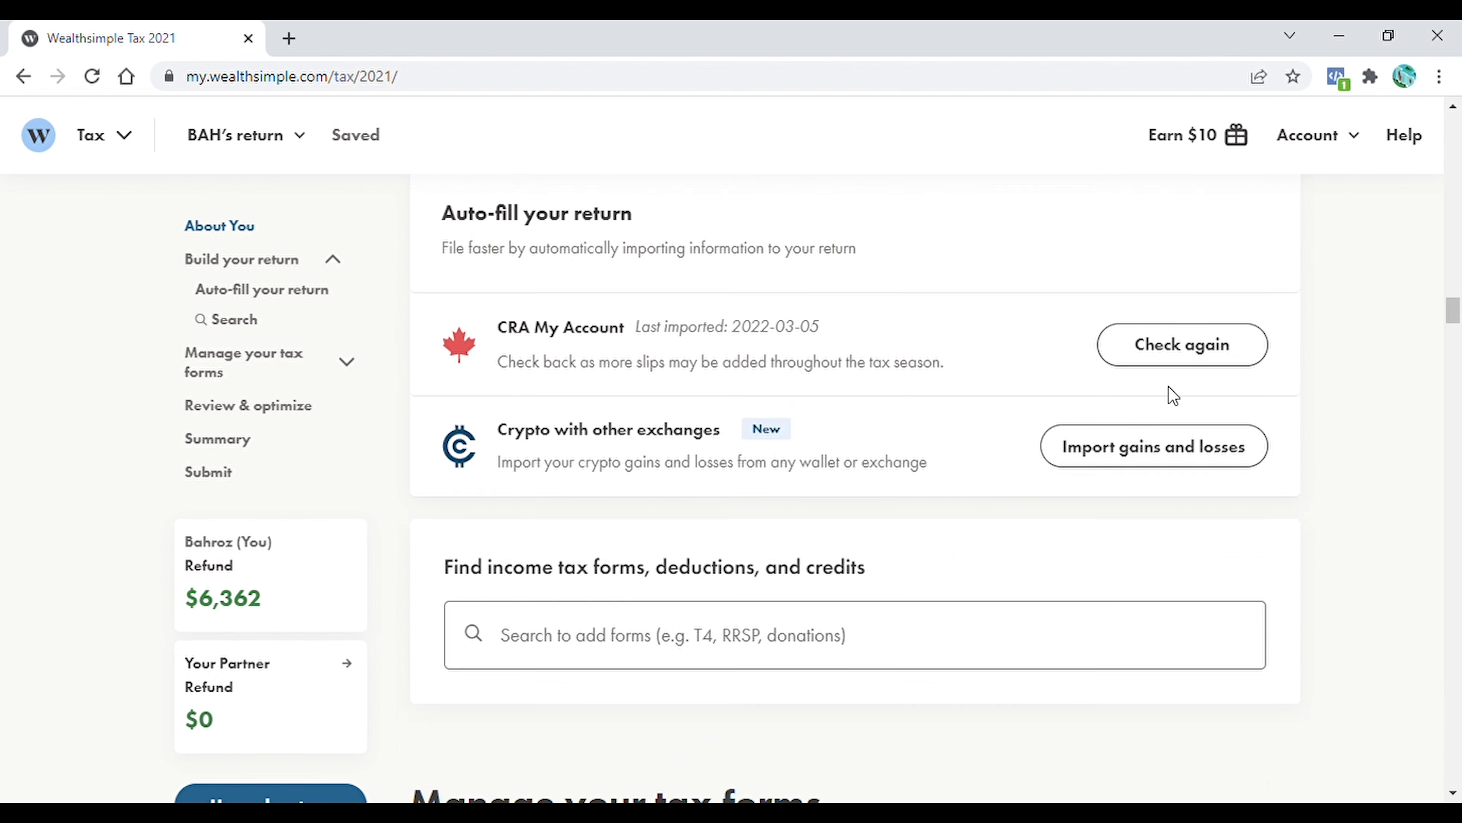
# Search the tax forms for rental income and add the Rental Income form to the return
pyautogui.click(656, 651)
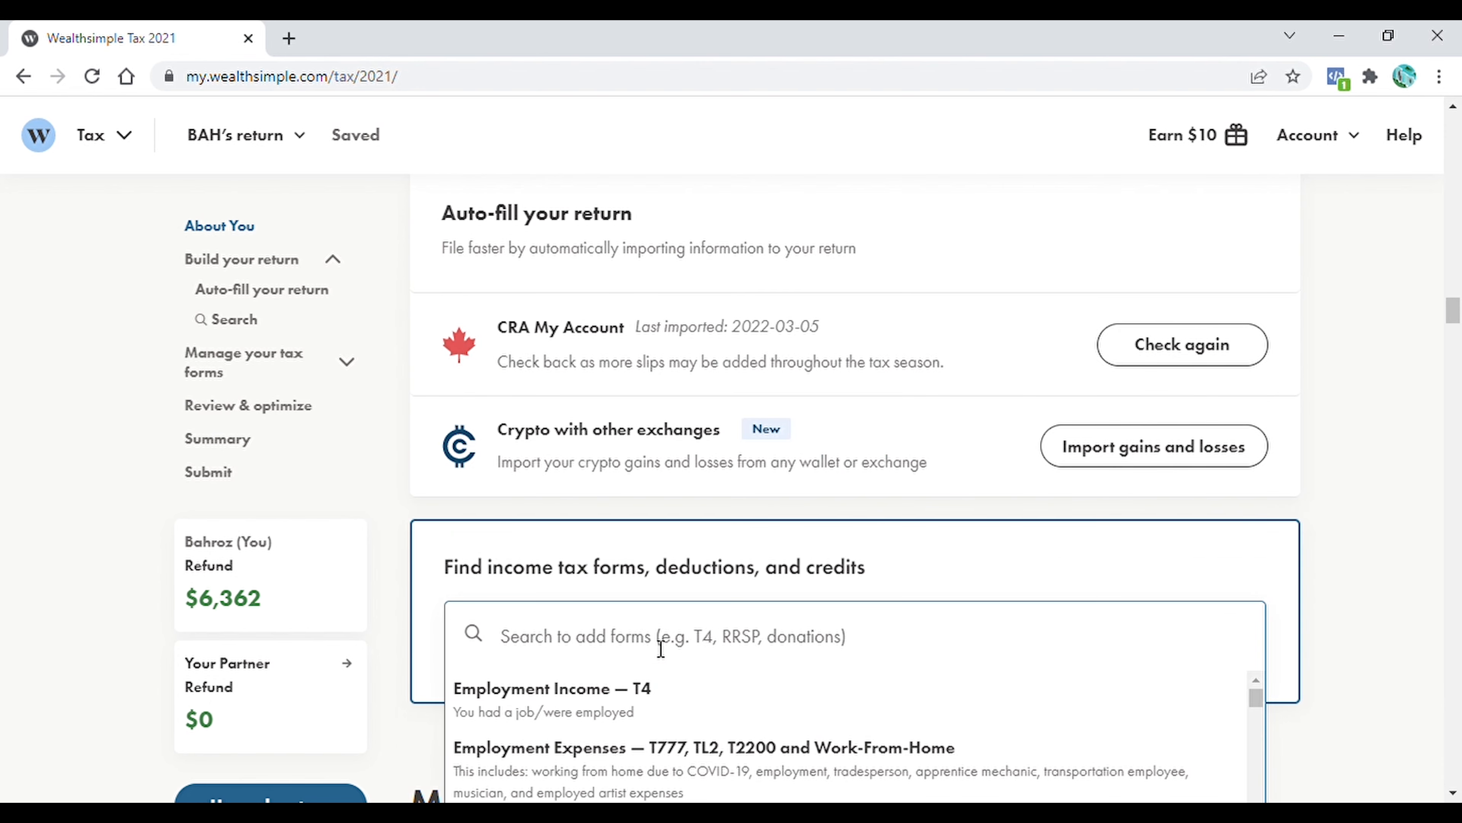
pyautogui.write('rental in')
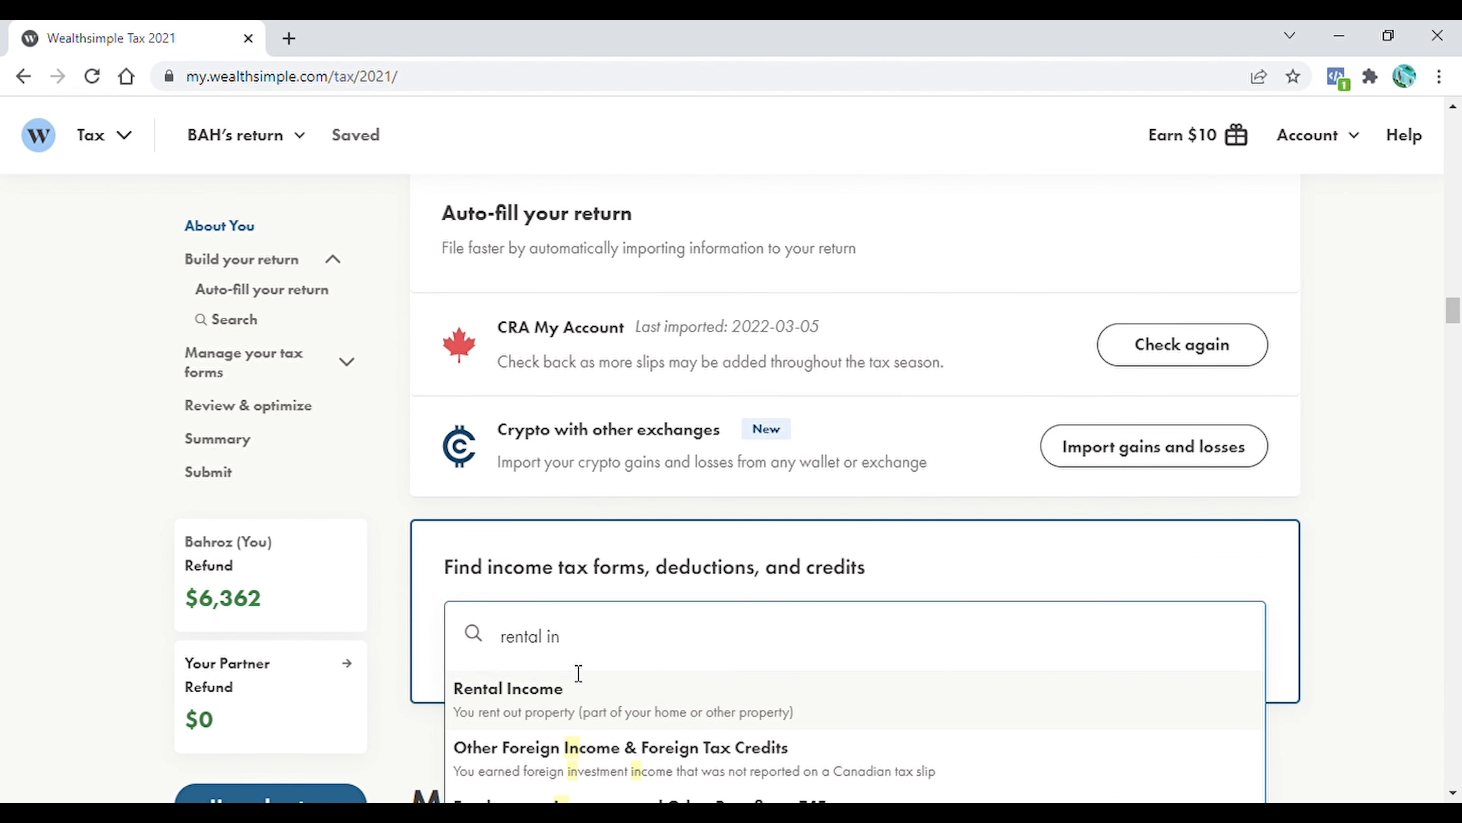
pyautogui.click(577, 675)
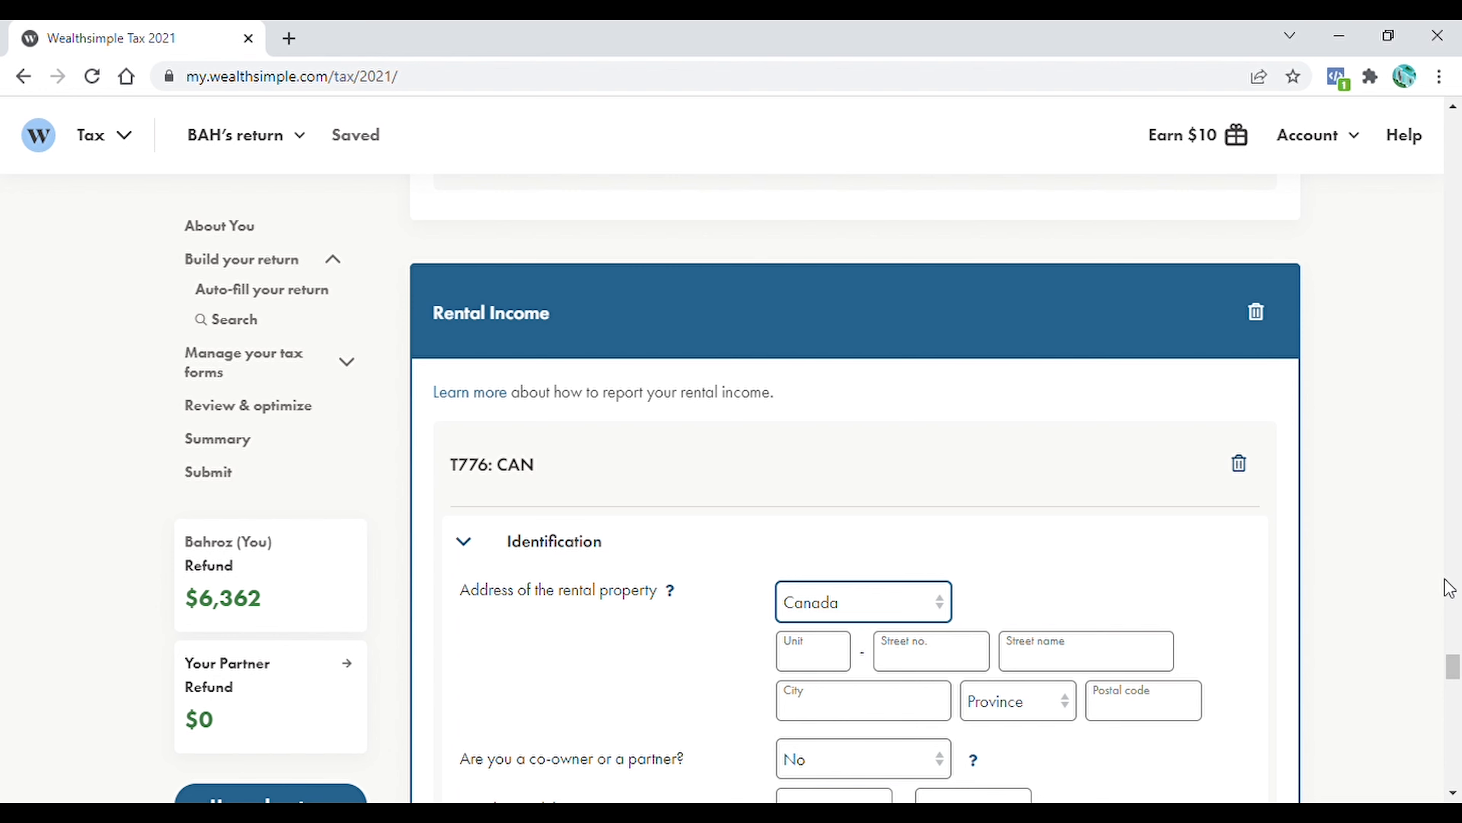
# Fill in the rental property's address on the T776 and set the co-owner or partner question to Co-owner
pyautogui.scroll(-5, 1453, 671)
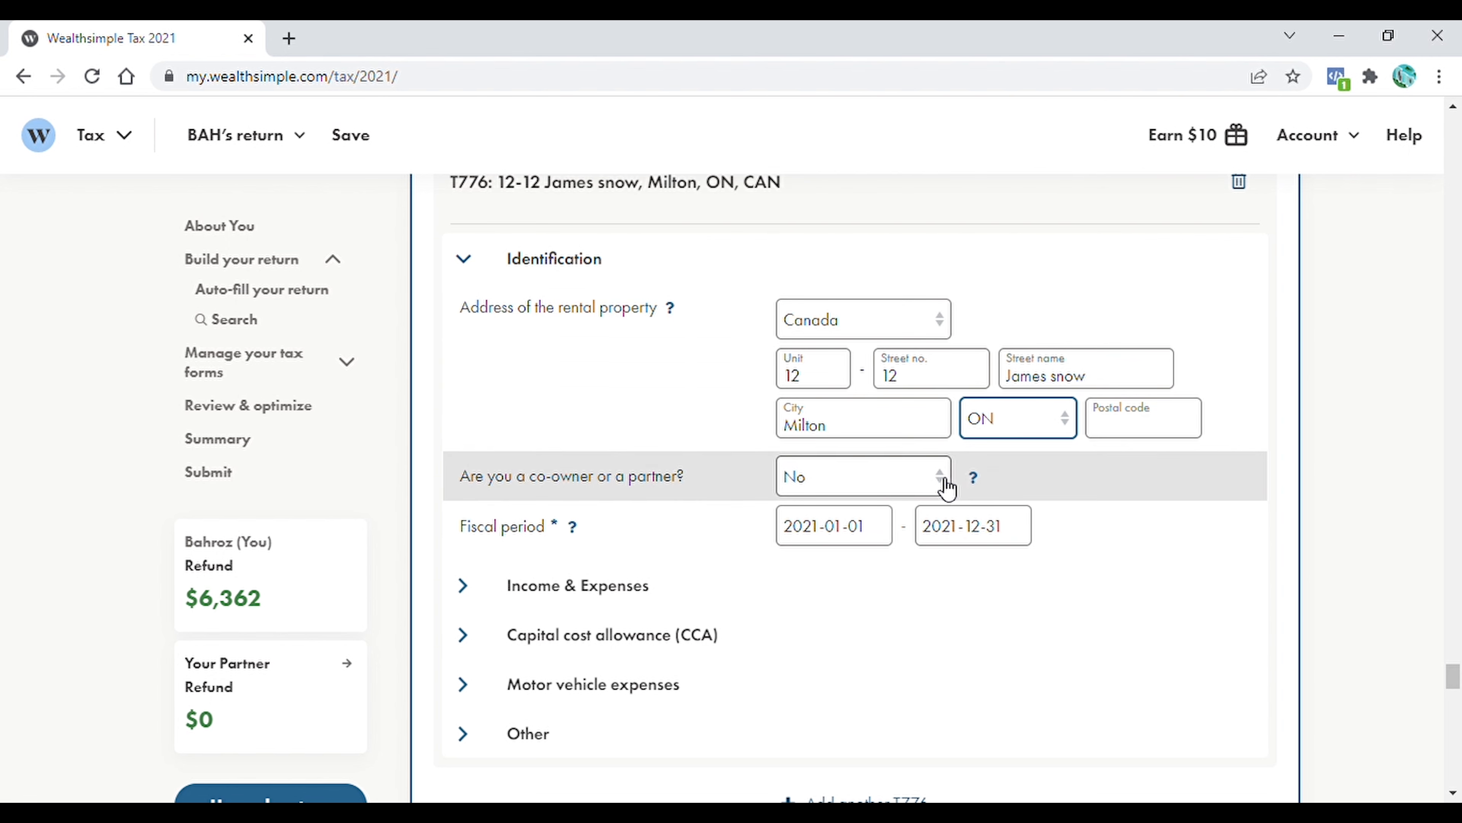
pyautogui.click(944, 484)
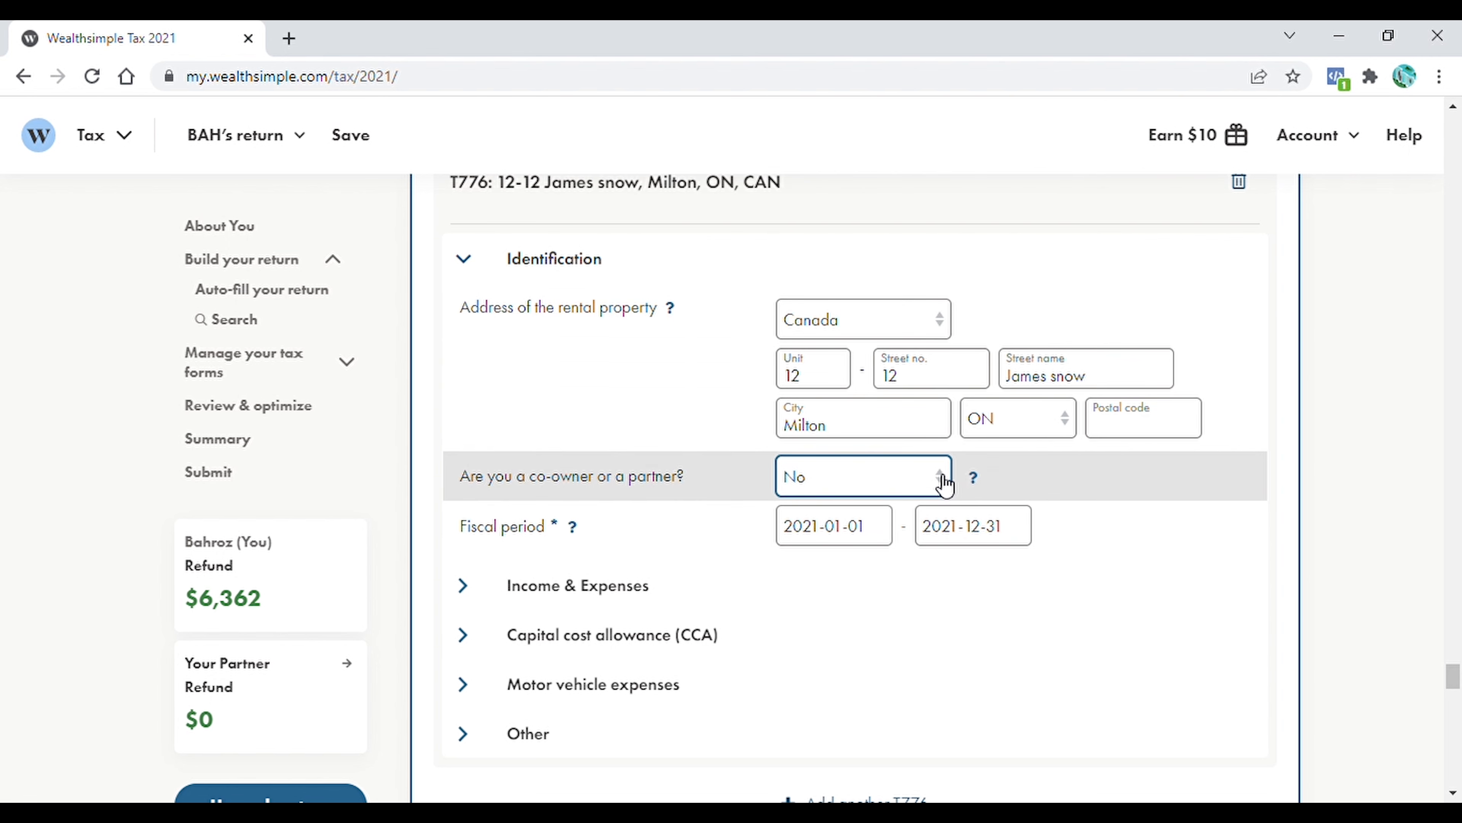
pyautogui.click(875, 524)
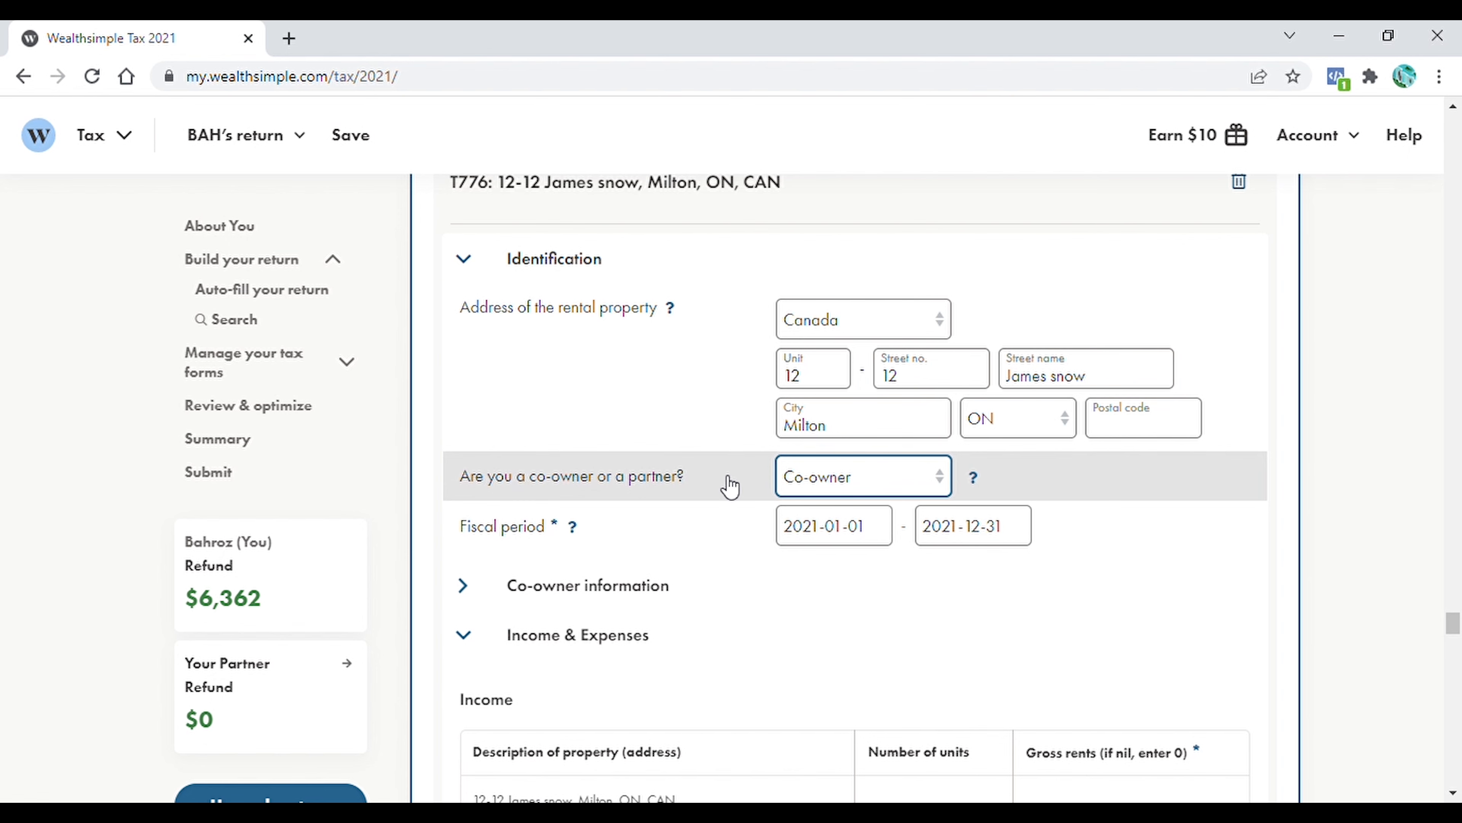
# In the T776 co-owner information, enter the second co-owner's name and address and give both co-owners a 50% partnership share
pyautogui.click(576, 585)
pyautogui.scroll(-4, 535, 545)
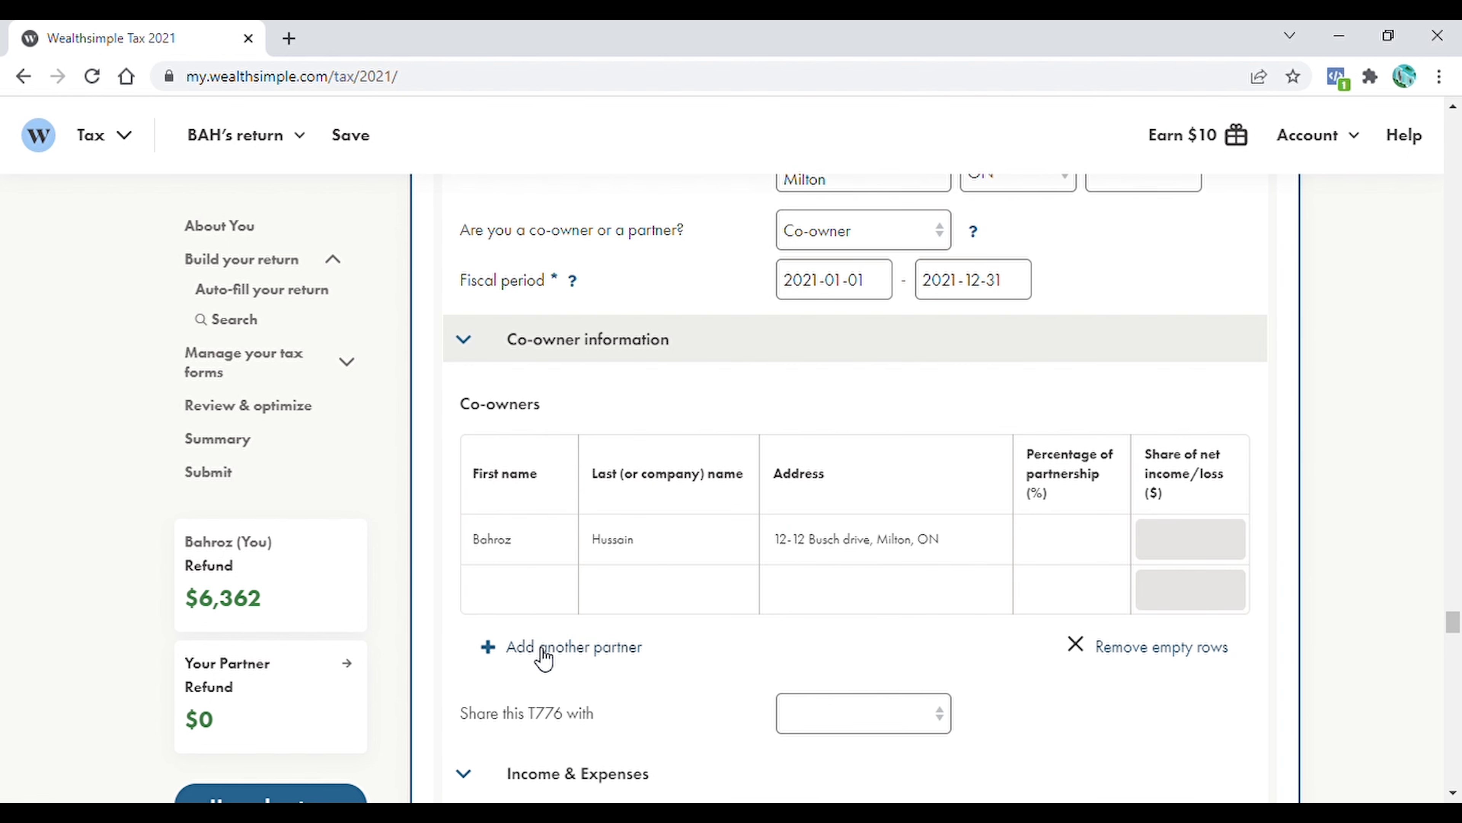
pyautogui.click(543, 599)
pyautogui.click(1102, 598)
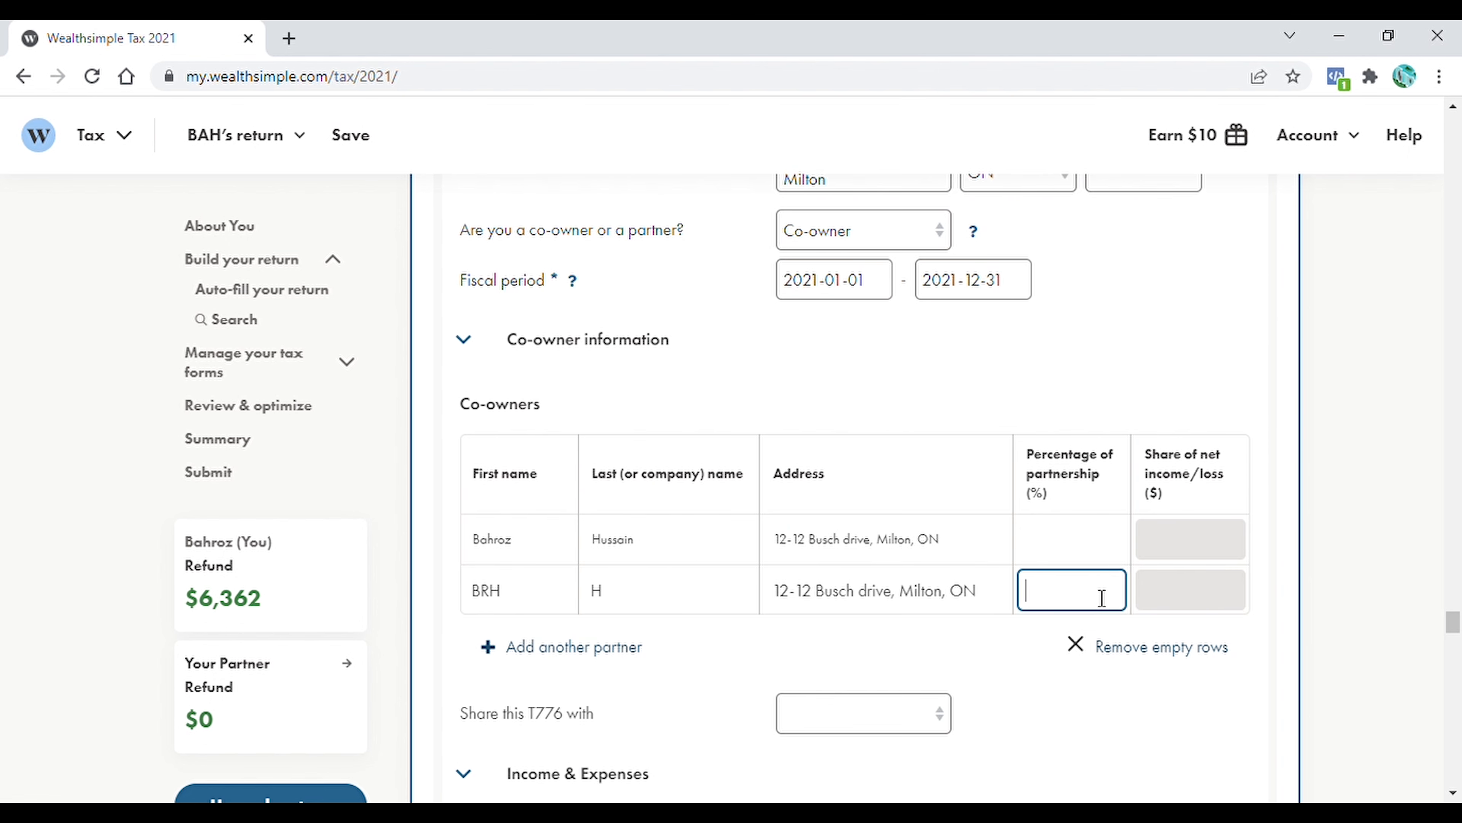
pyautogui.write('50')
pyautogui.click(1084, 552)
pyautogui.write('50')
# Share this T776 with the partner's return
pyautogui.scroll(-3, 973, 550)
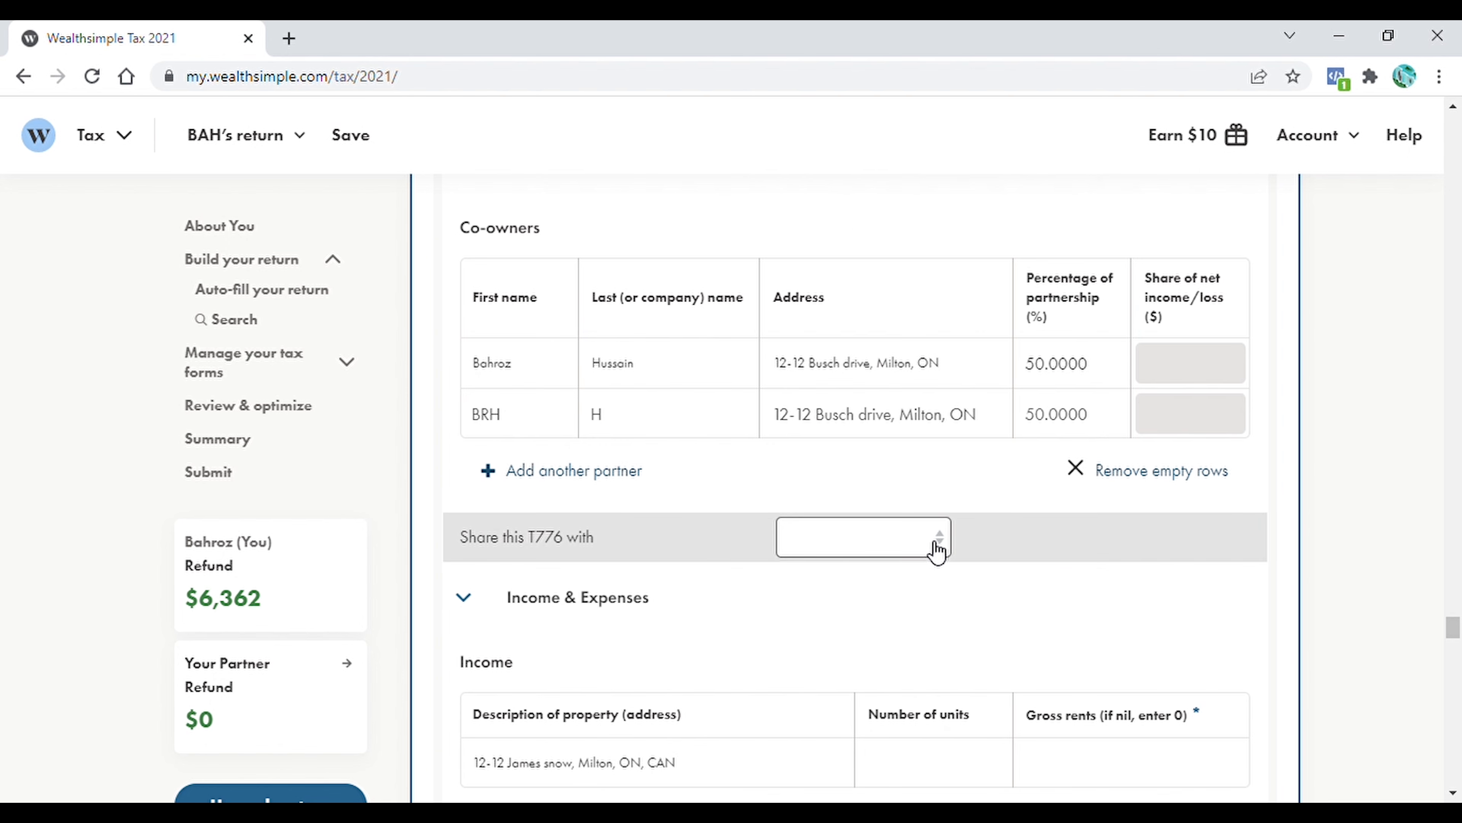
pyautogui.click(944, 549)
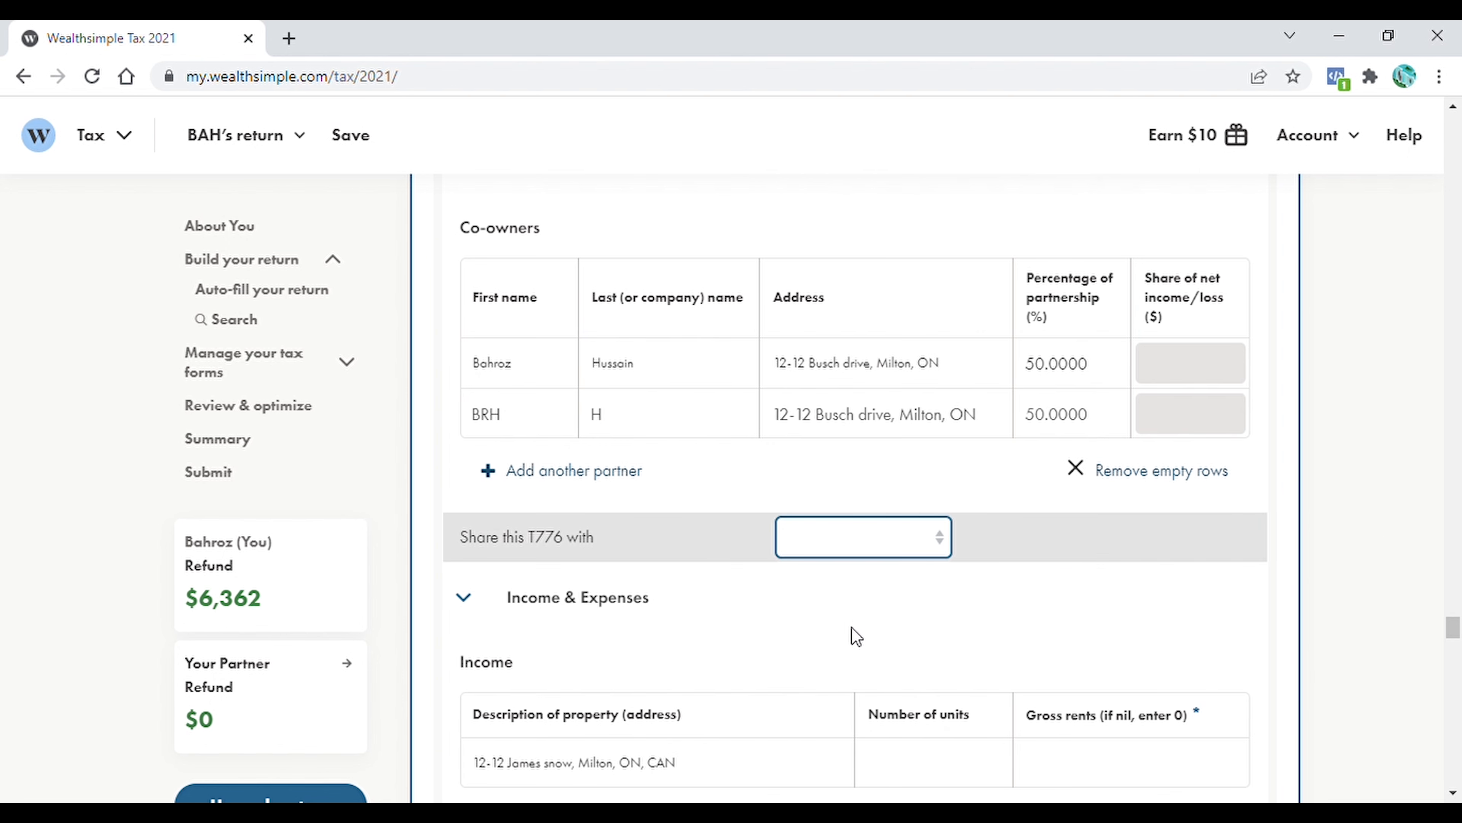
pyautogui.click(825, 644)
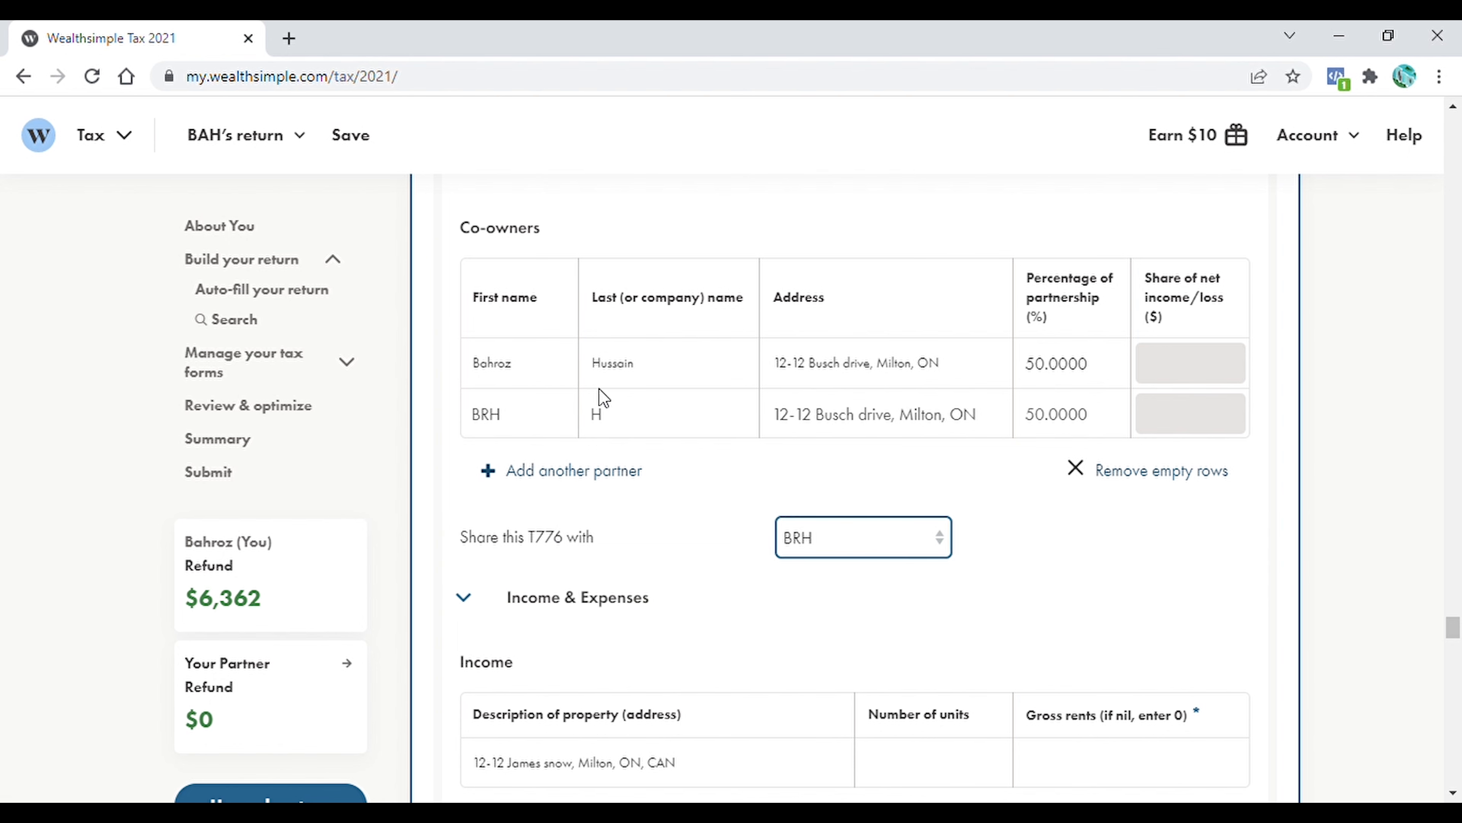
# Enter 1 unit with gross rents of 27,100.00 for the rental property, and set the personal use portion of all expenses to 0%
pyautogui.moveTo(1454, 628); pyautogui.dragTo(1458, 650)
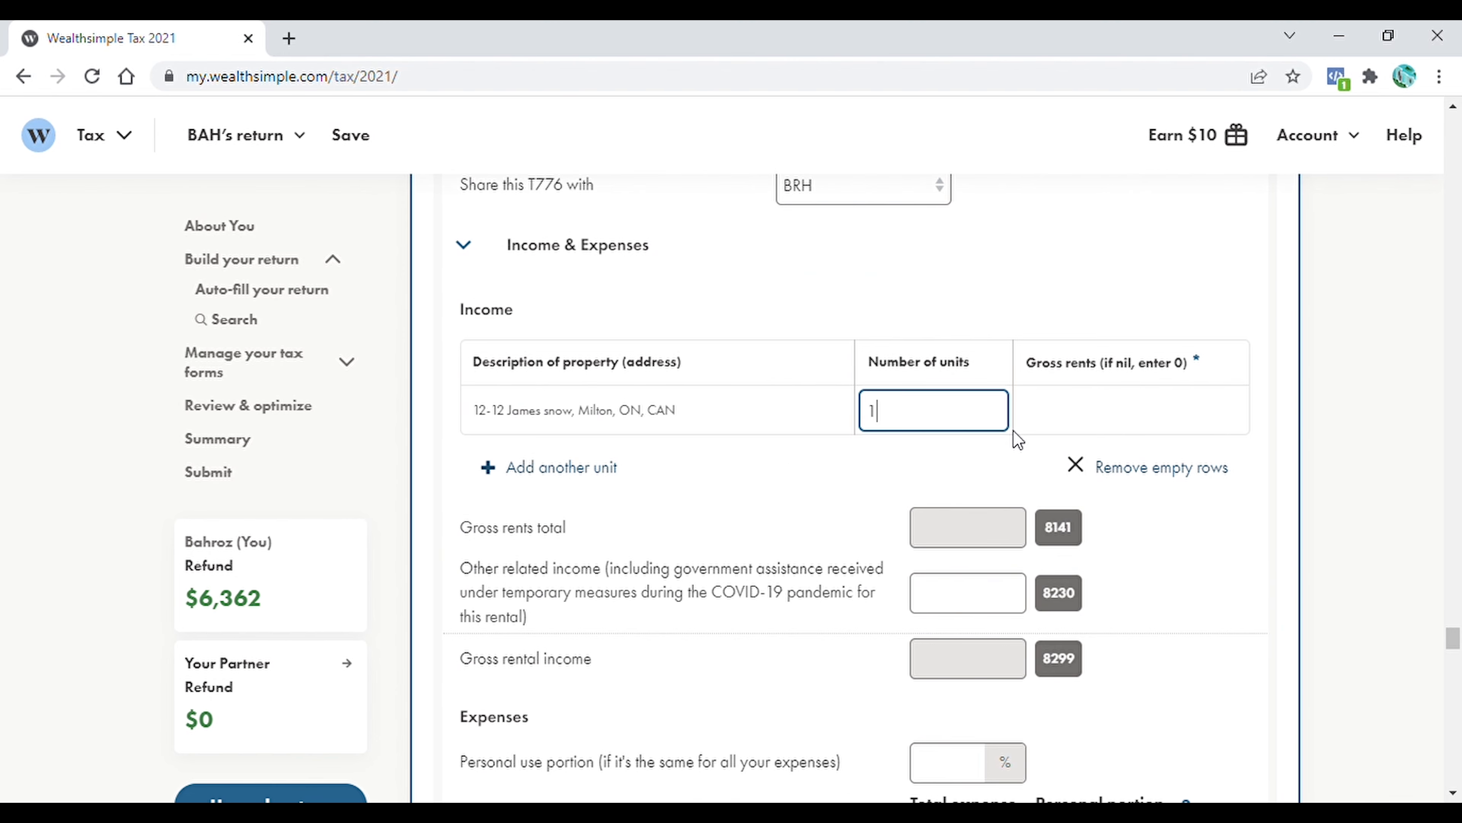
pyautogui.click(1107, 426)
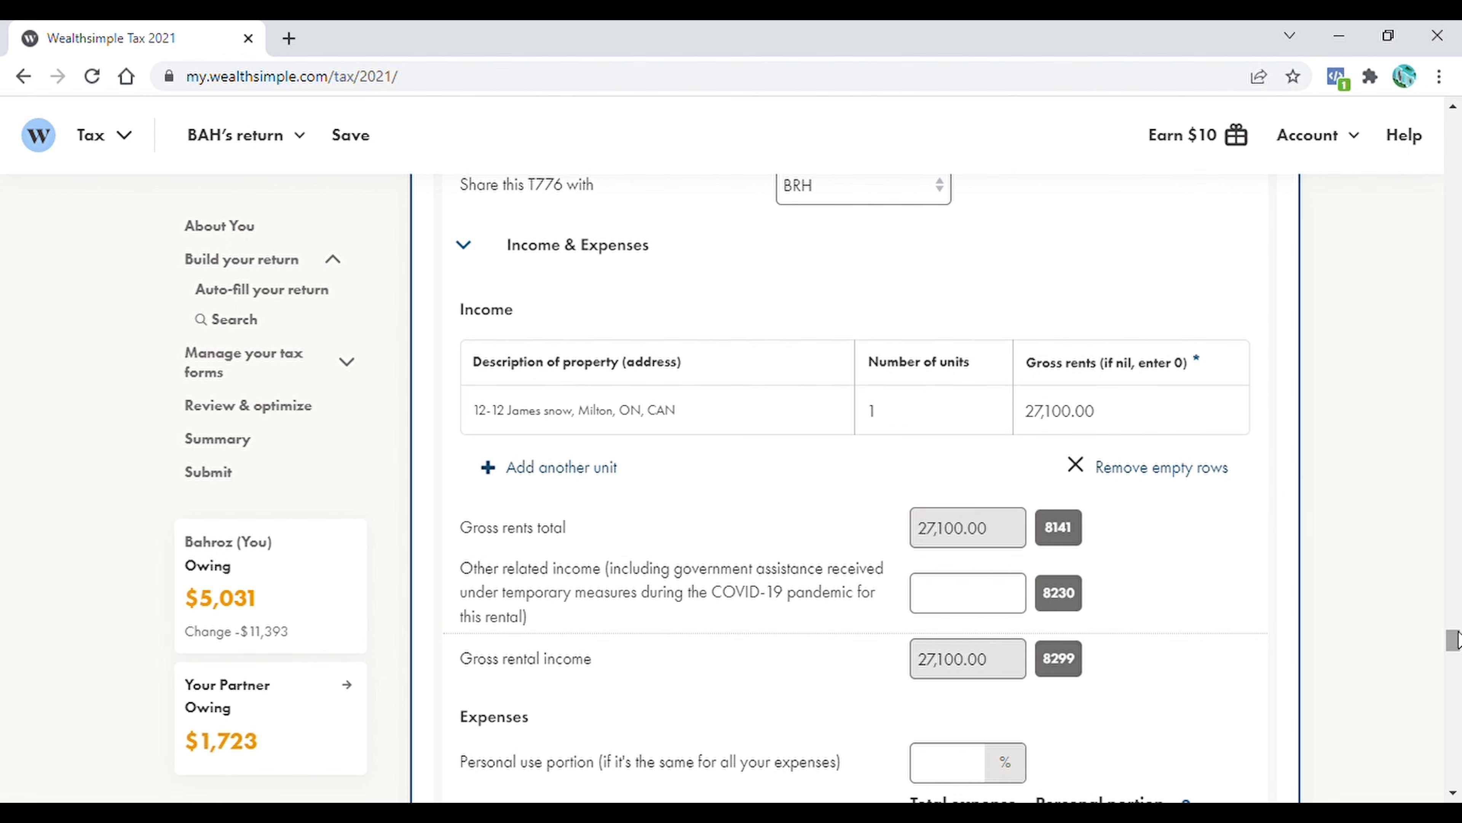
pyautogui.scroll(-3, 957, 539)
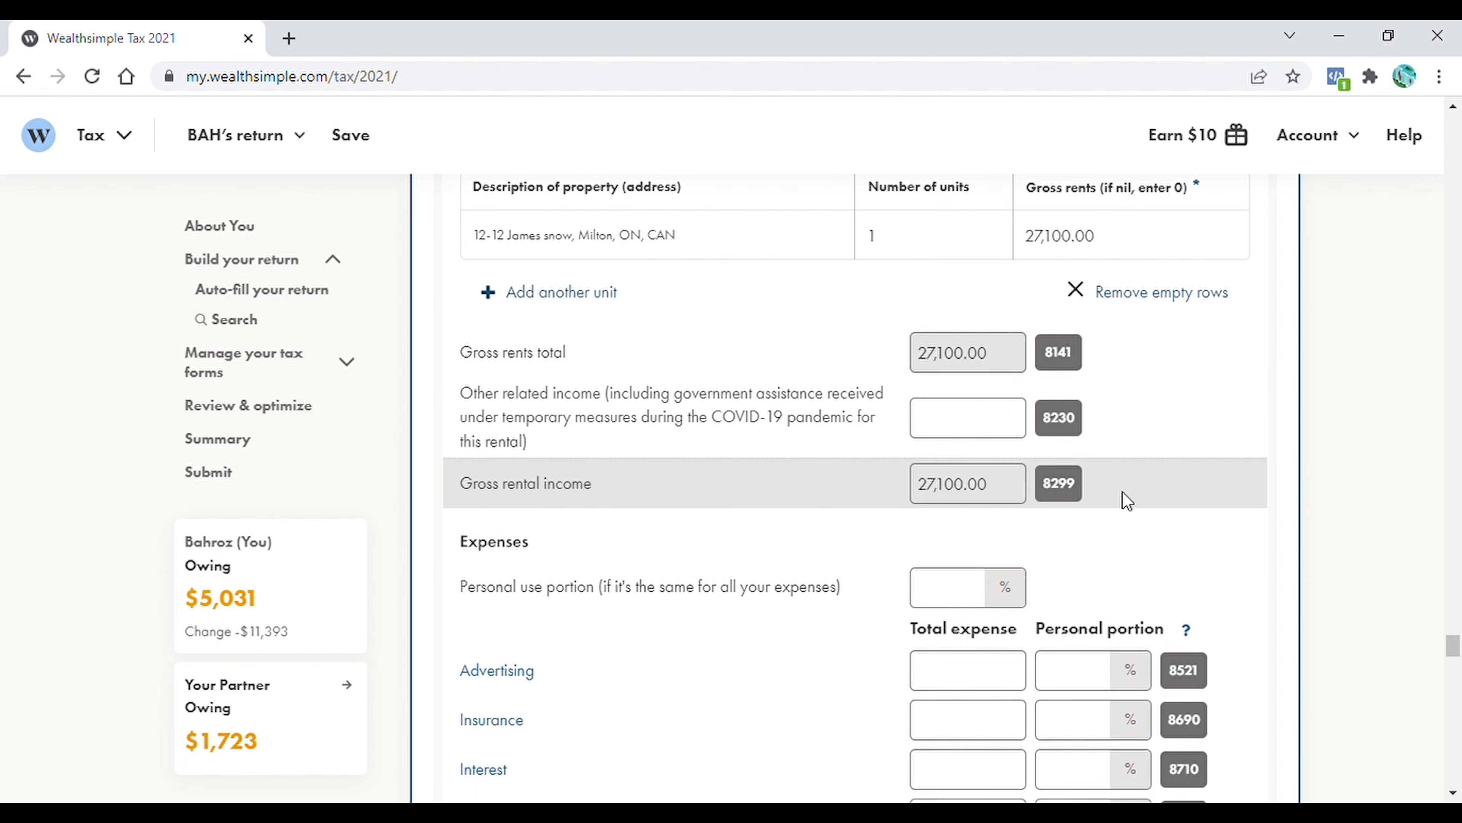
pyautogui.scroll(-3, 1146, 449)
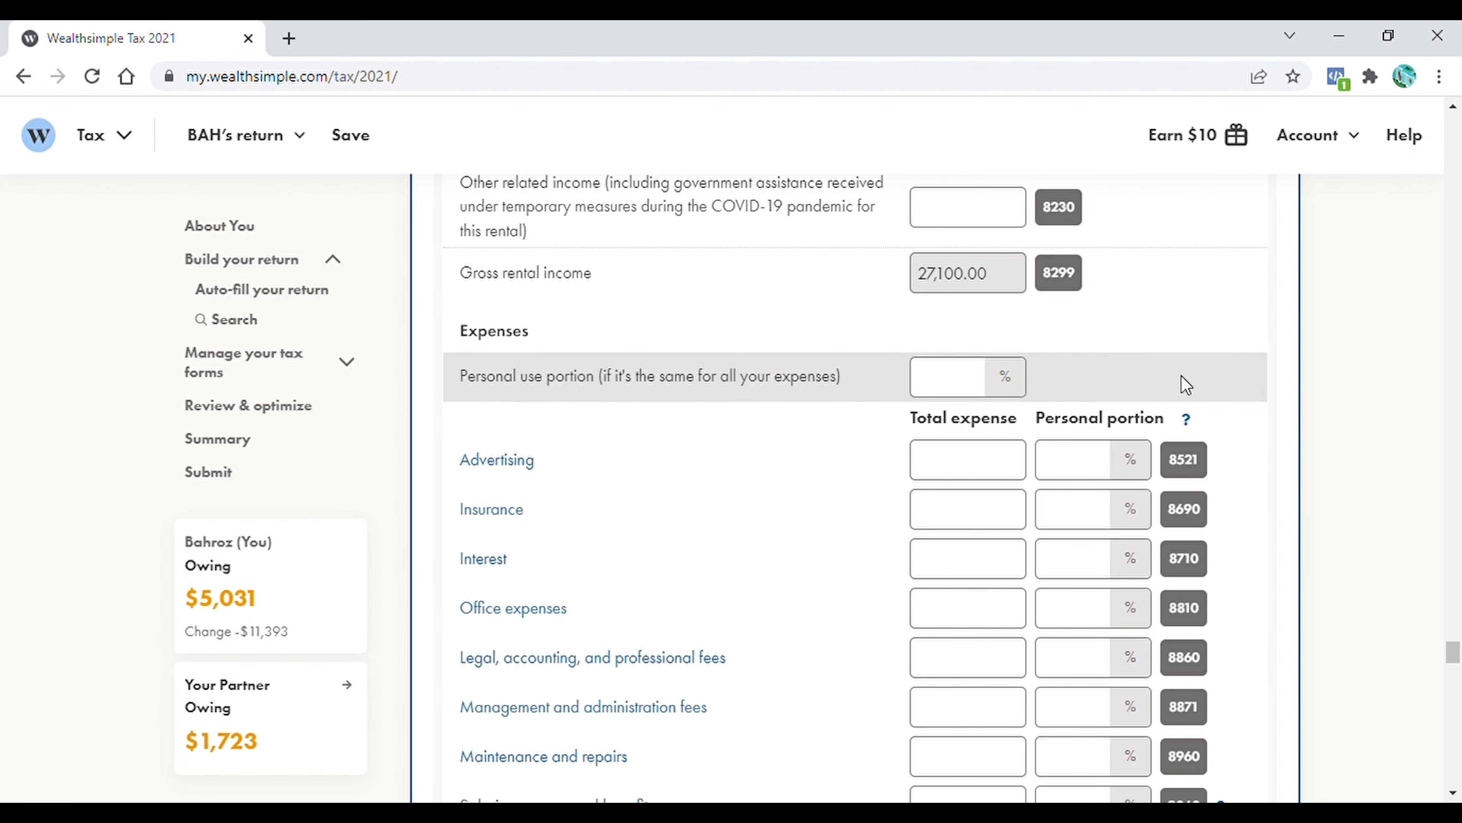
pyautogui.click(961, 392)
pyautogui.write('0')
pyautogui.click(1385, 393)
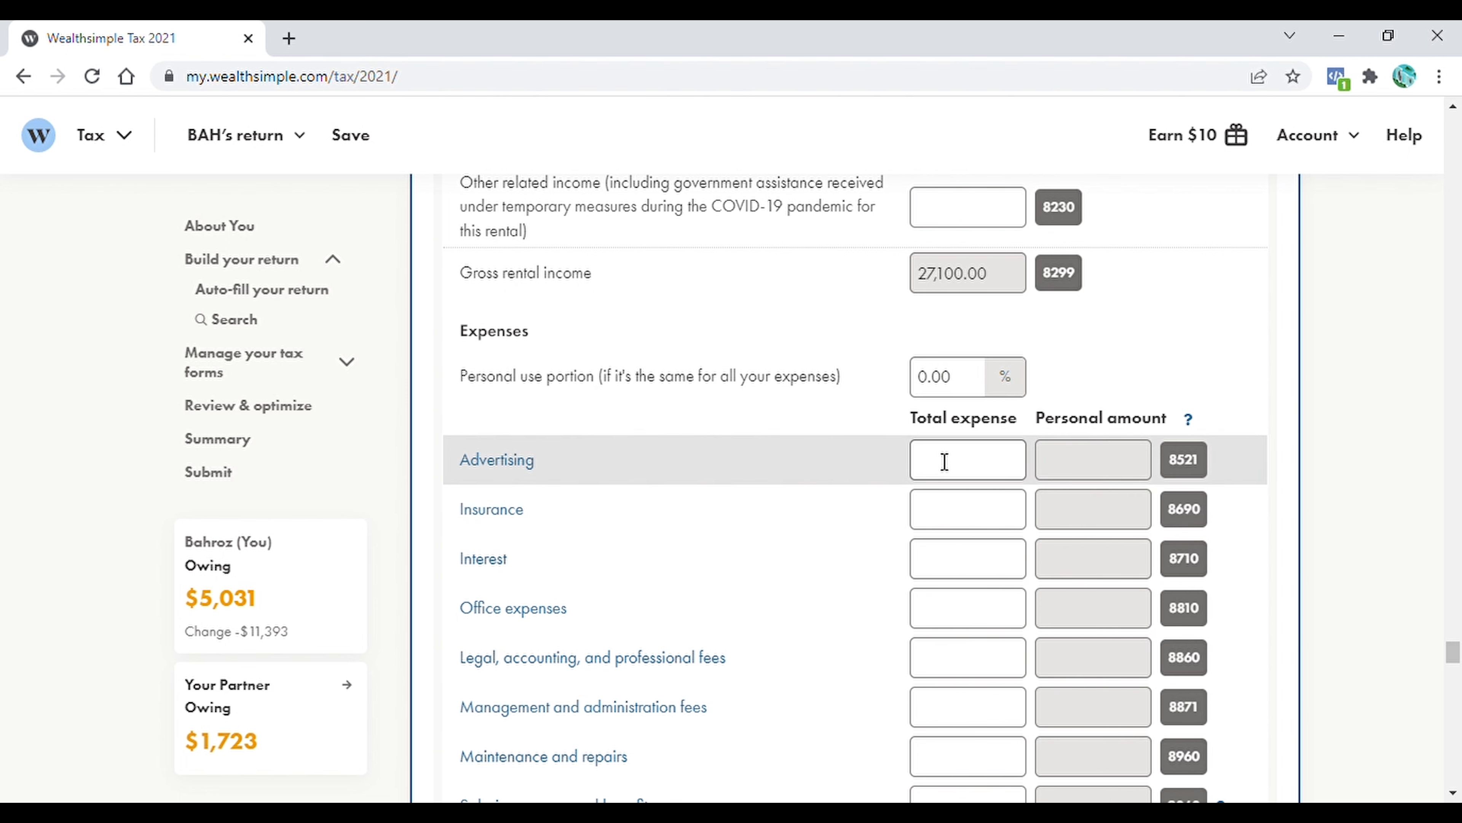
# Enter the total rental expenses for Advertising 3,164.00, Insurance 896.00 and Interest 13,420
pyautogui.click(955, 472)
pyautogui.write('3,164.00')
pyautogui.click(973, 518)
pyautogui.write('896.00')
pyautogui.click(986, 569)
pyautogui.write('13,420')
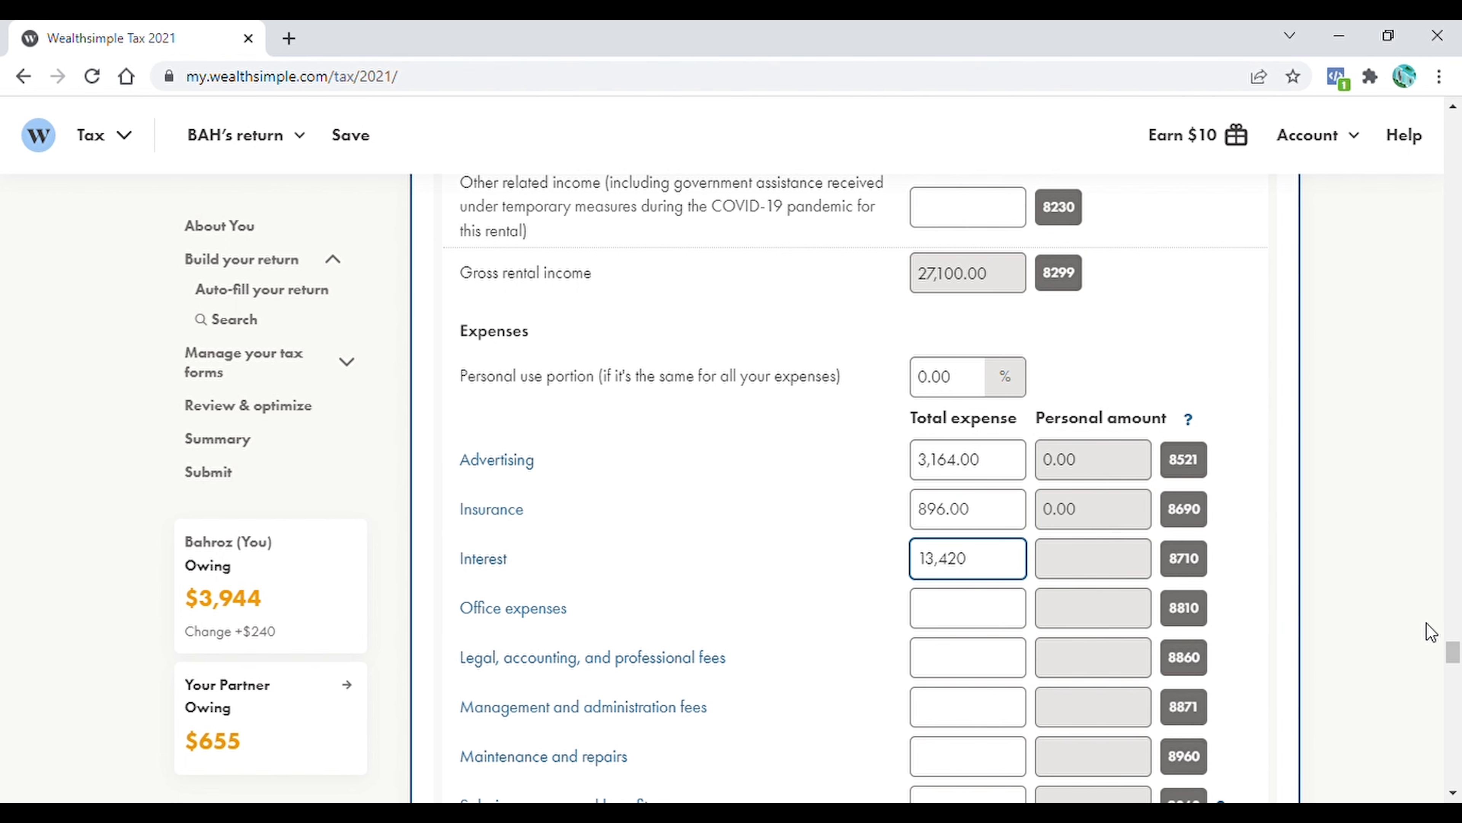
# Enter the total rental expenses for Property taxes 3,663.00, Travel 1,442.00, Utilities 600 and Maintenance and repairs 500
pyautogui.scroll(-3, 1453, 651)
pyautogui.click(963, 645)
pyautogui.write('3,663.00')
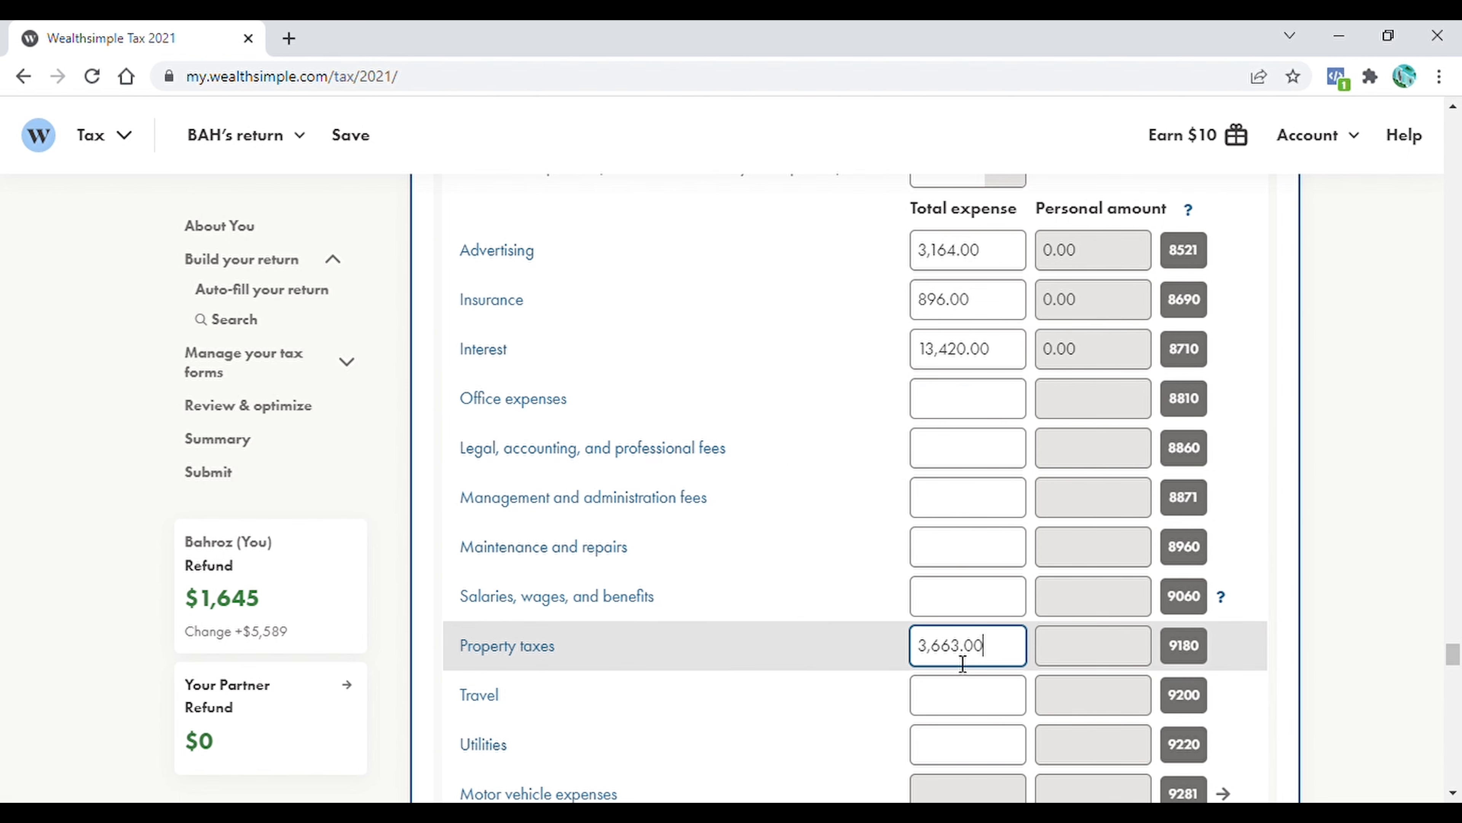
pyautogui.click(967, 710)
pyautogui.write('1,442.00')
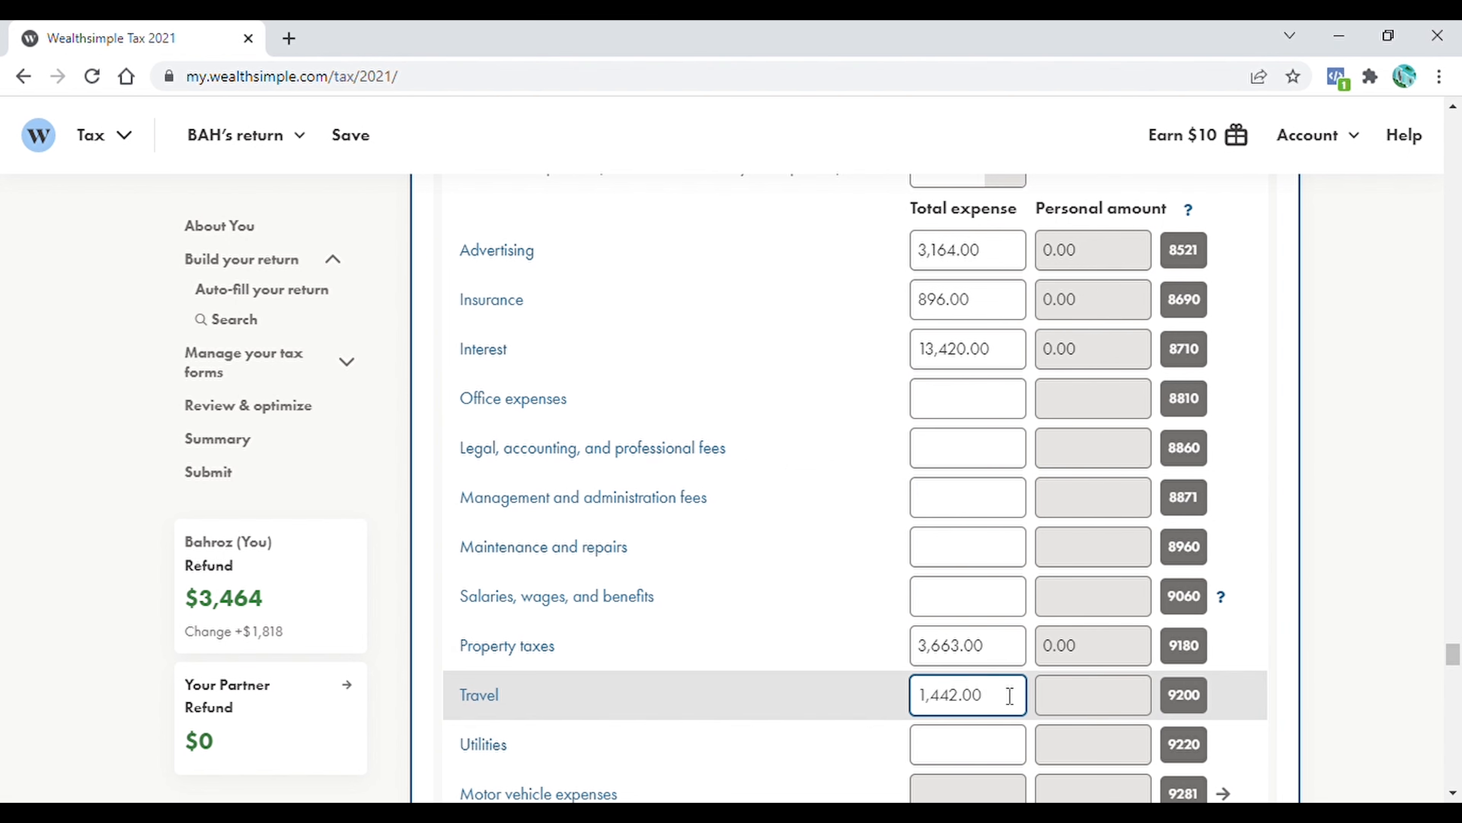
pyautogui.scroll(-1, 1010, 696)
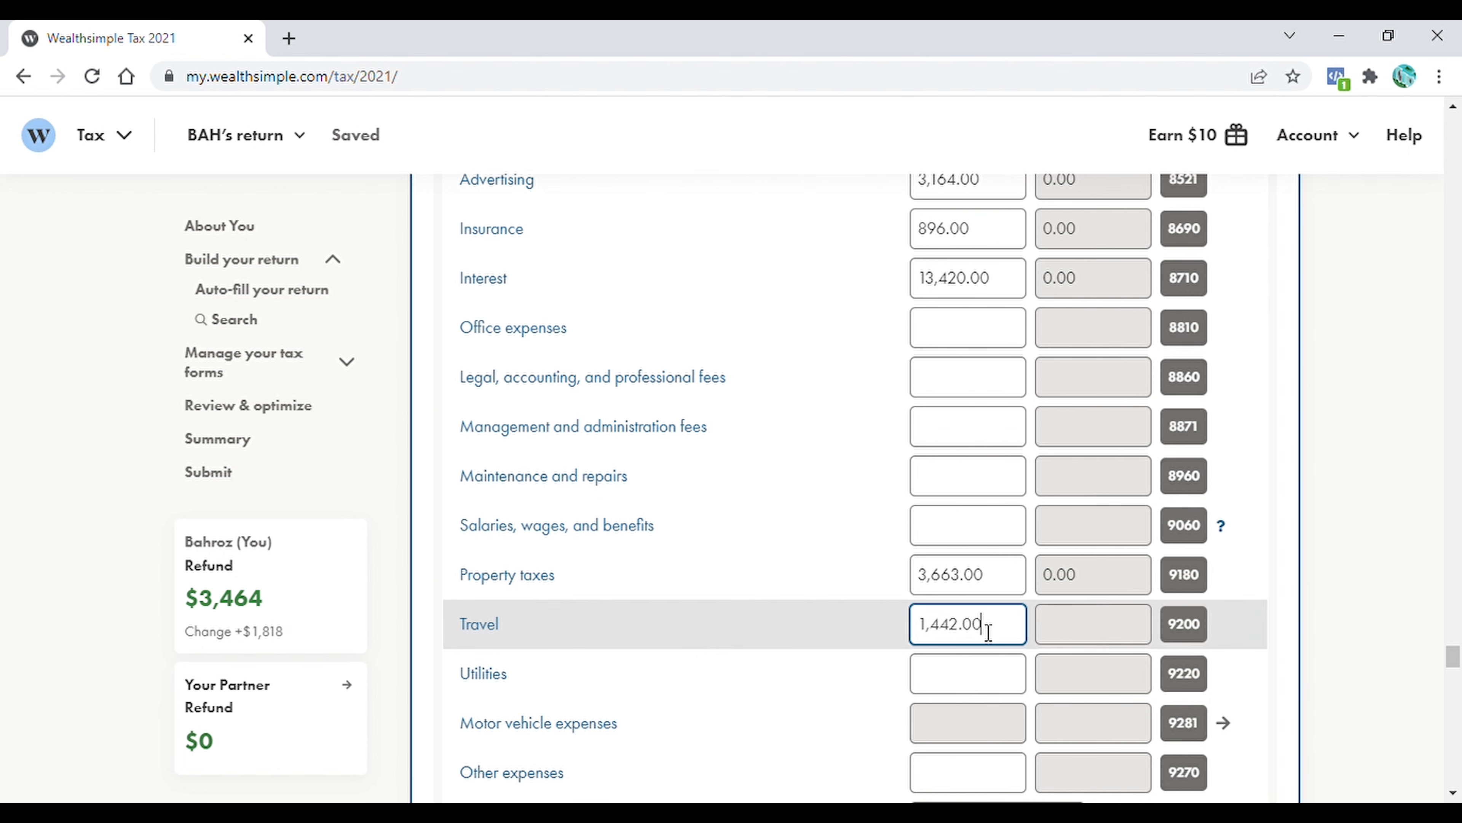
pyautogui.press('Tab')
pyautogui.write('600')
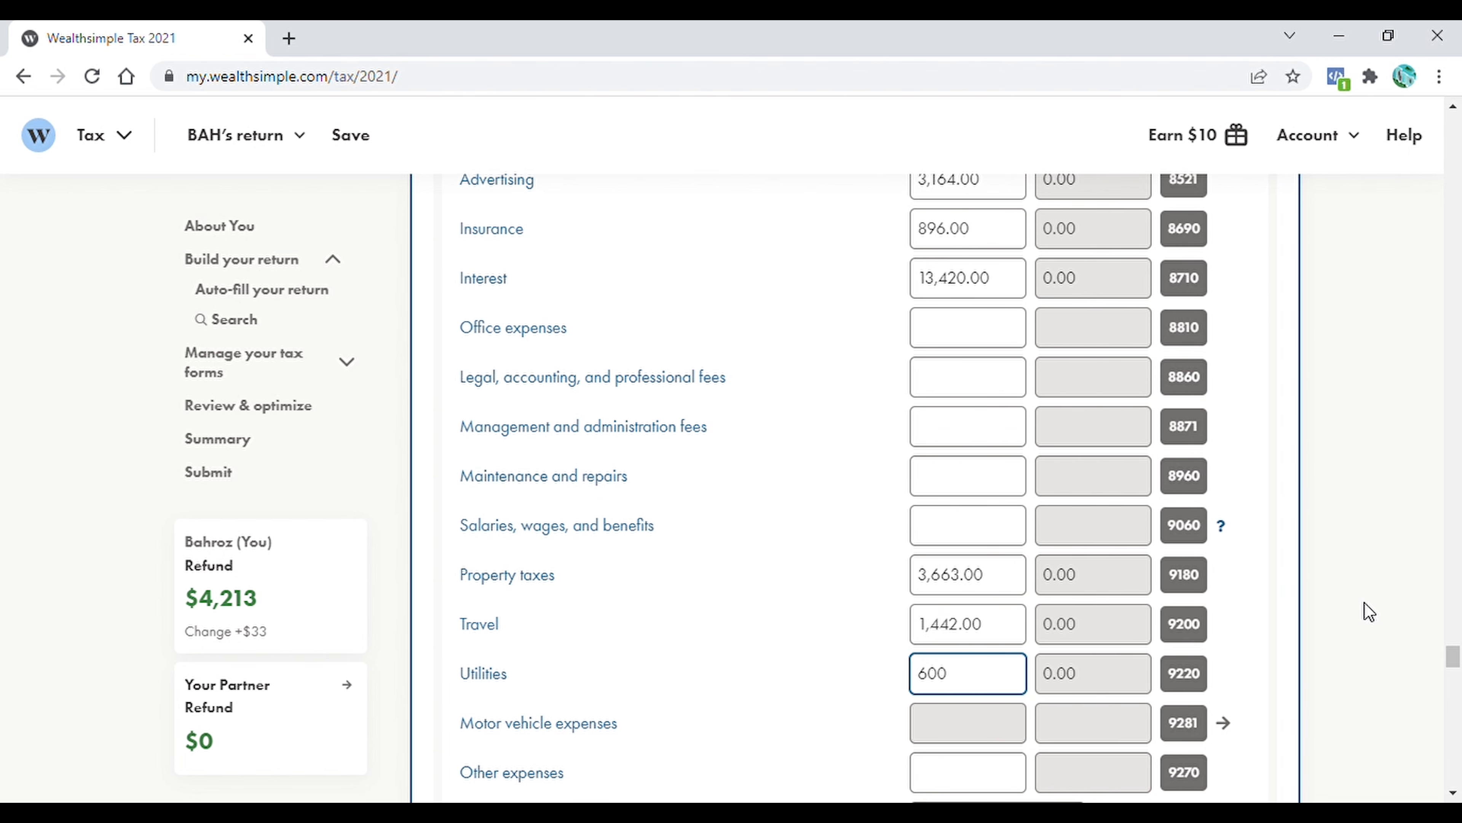
pyautogui.scroll(-2, 963, 352)
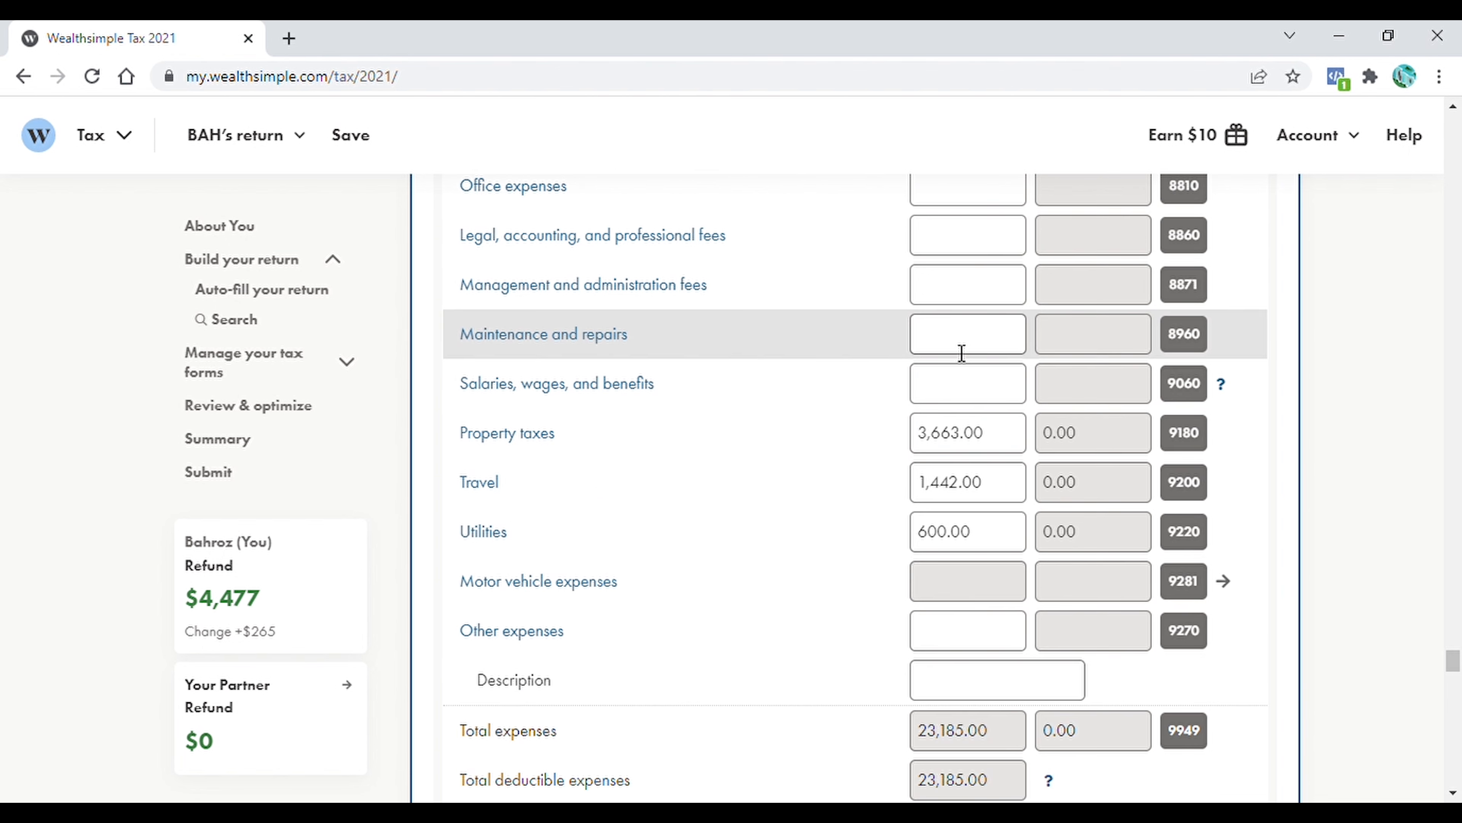
pyautogui.click(966, 353)
pyautogui.write('500.00')
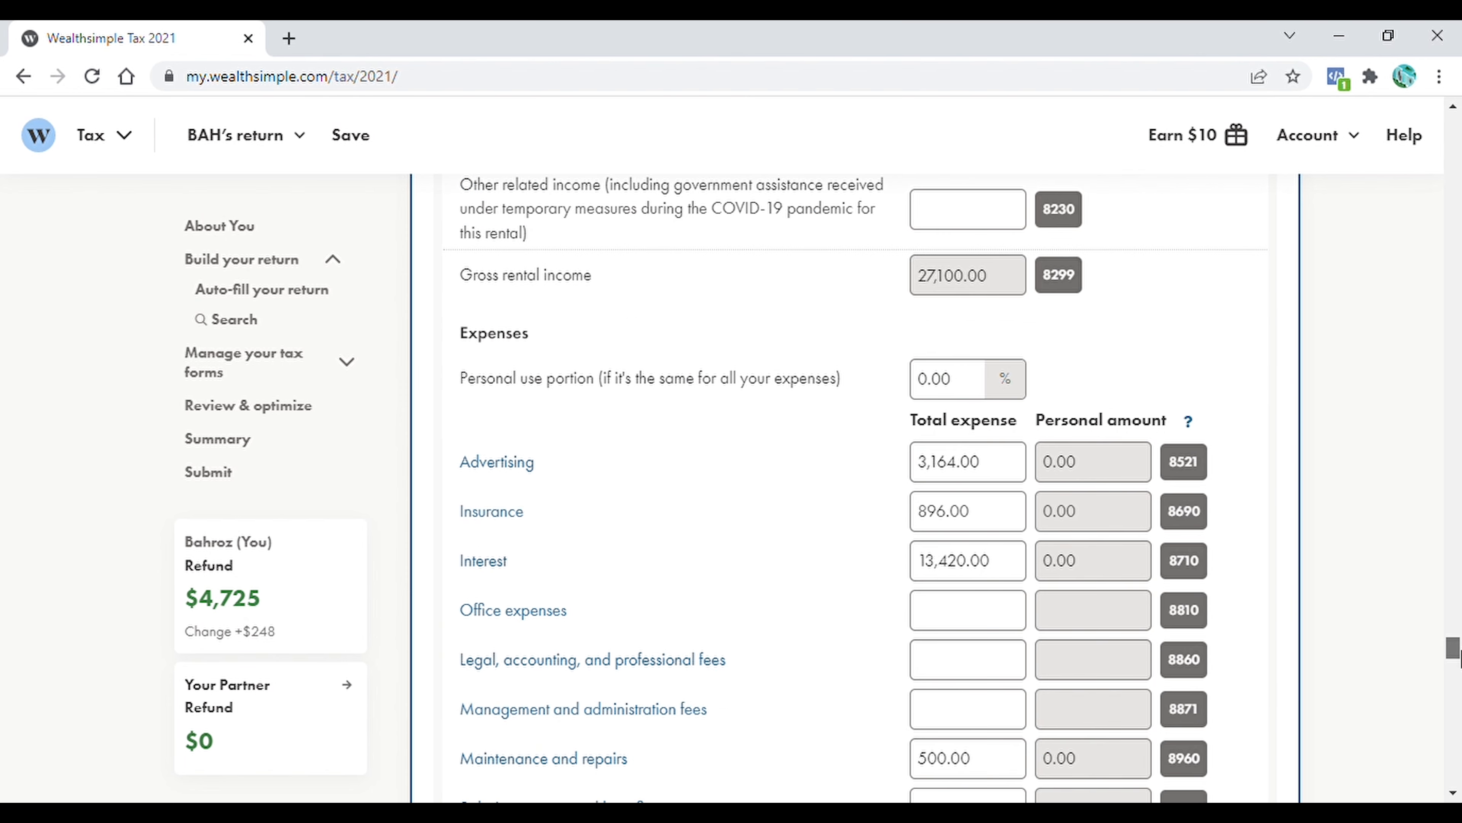
# Review the T776 rental income, expense lines, co-owner share and net income calculation
pyautogui.moveTo(1459, 652); pyautogui.dragTo(1460, 643)
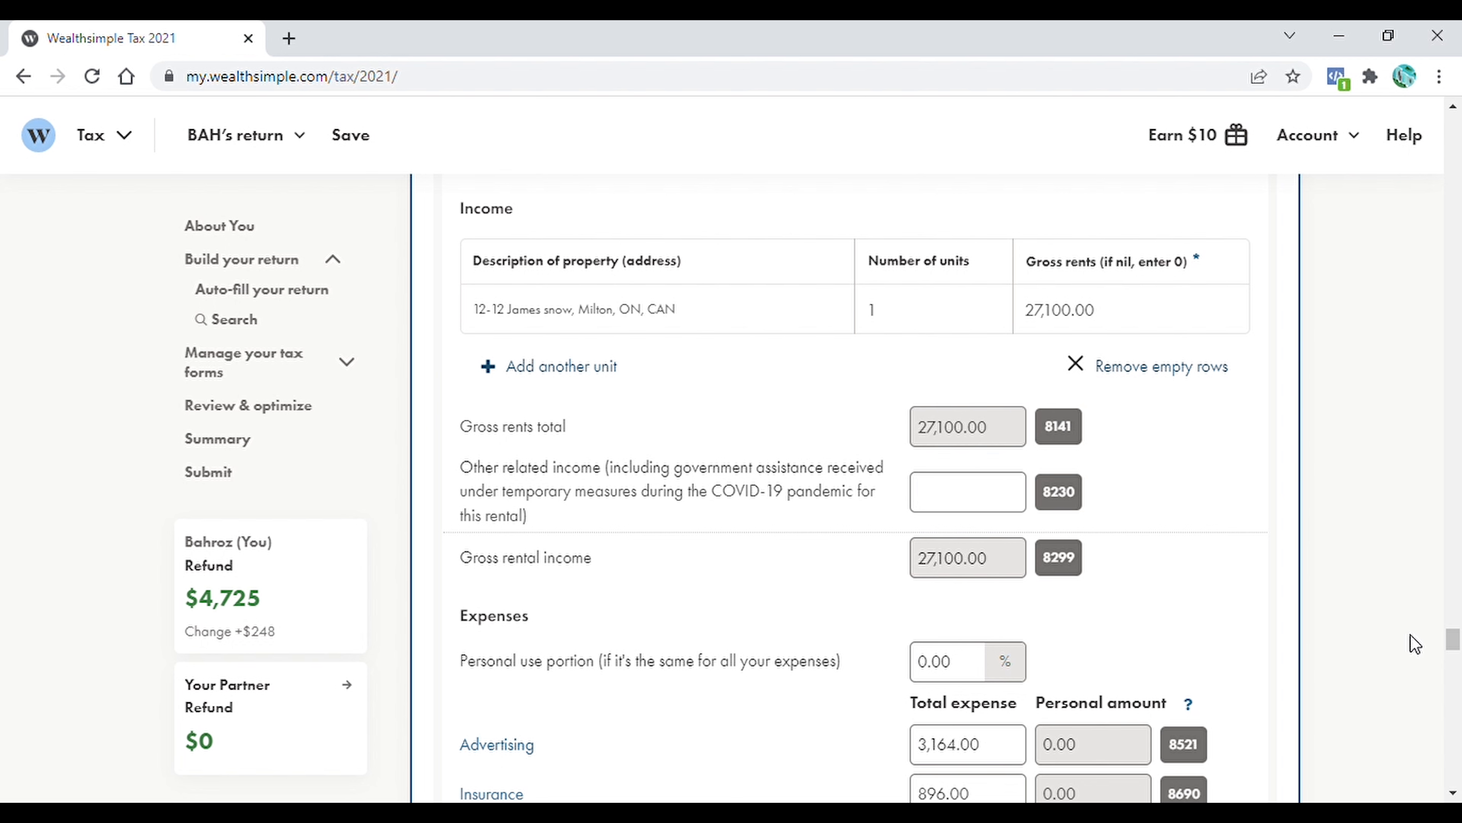
pyautogui.moveTo(1456, 641); pyautogui.dragTo(1455, 663)
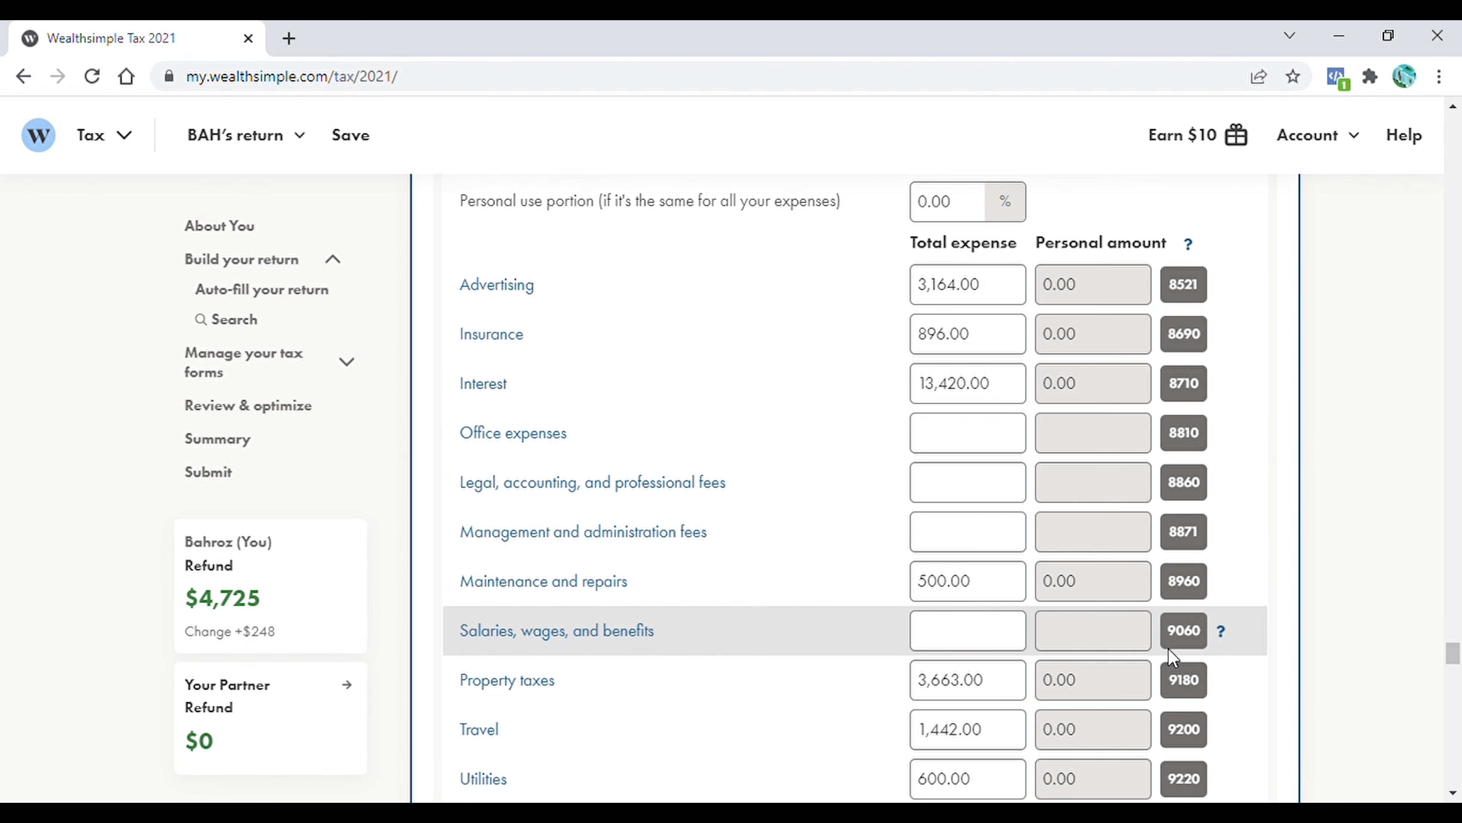
pyautogui.moveTo(1453, 655); pyautogui.dragTo(1453, 645)
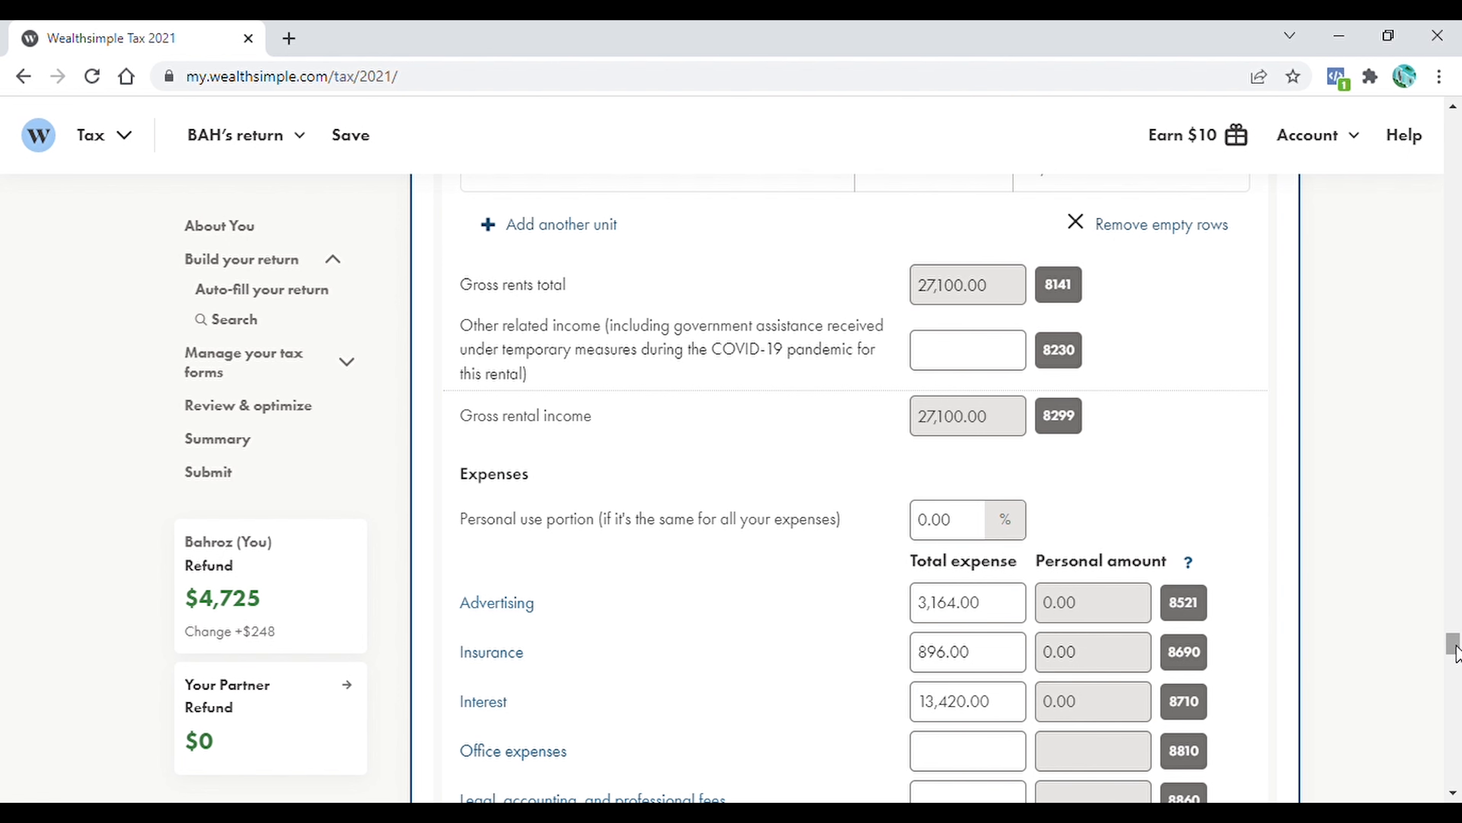
pyautogui.moveTo(1454, 651); pyautogui.dragTo(1455, 660)
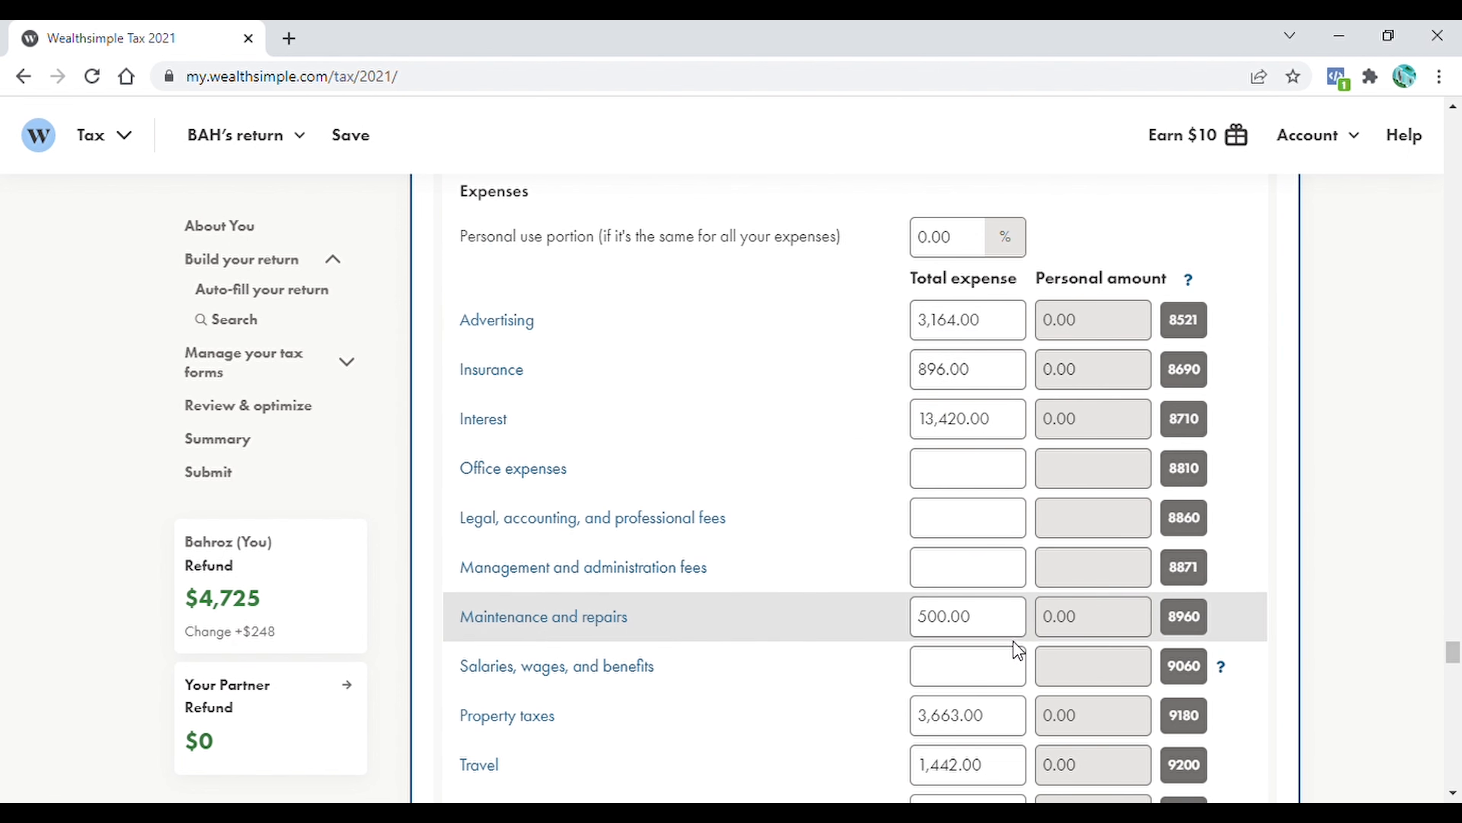
pyautogui.moveTo(1455, 653); pyautogui.dragTo(1455, 673)
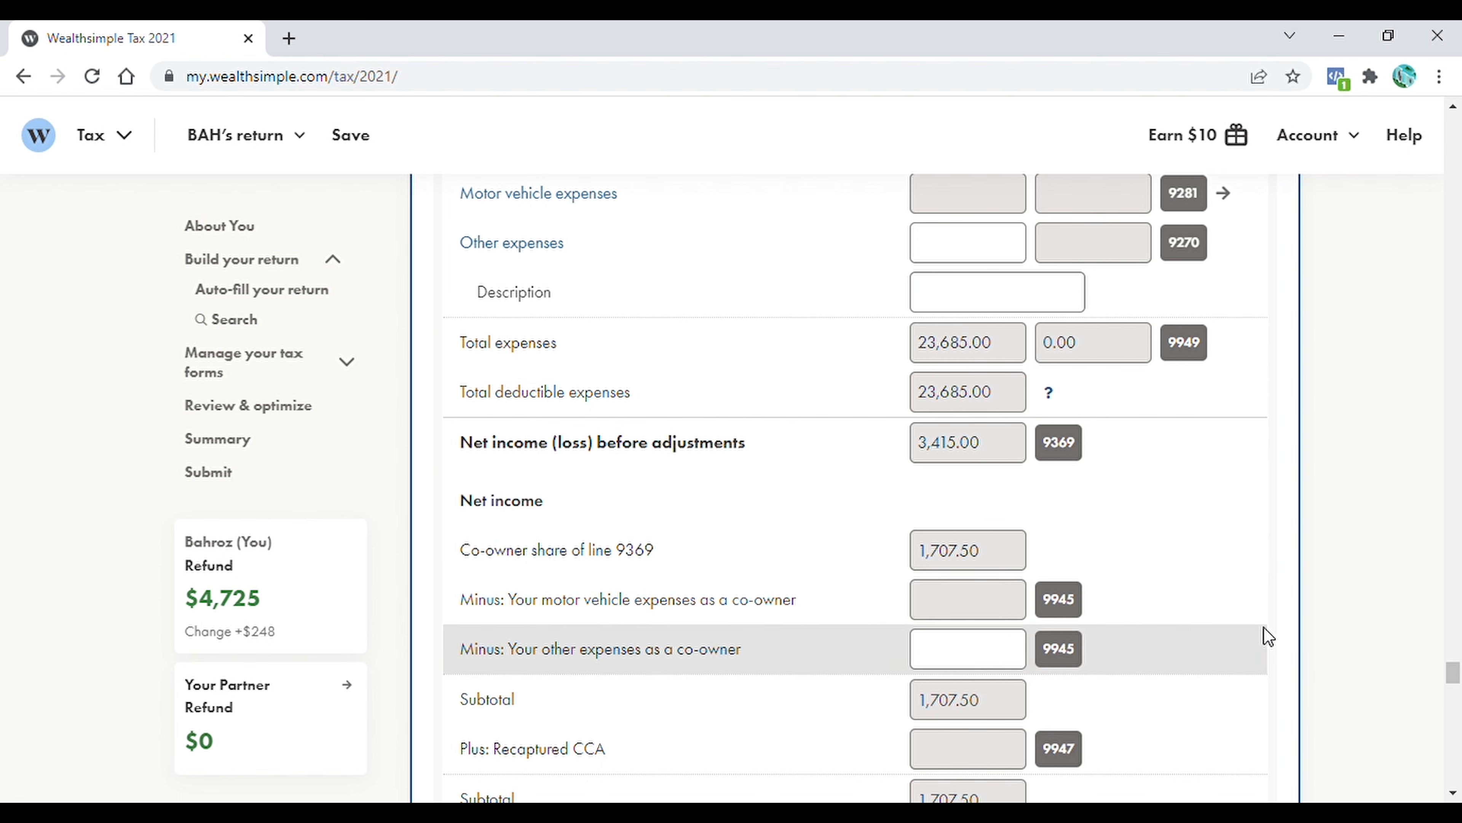
pyautogui.scroll(-2, 1452, 676)
pyautogui.scroll(-5, 1452, 680)
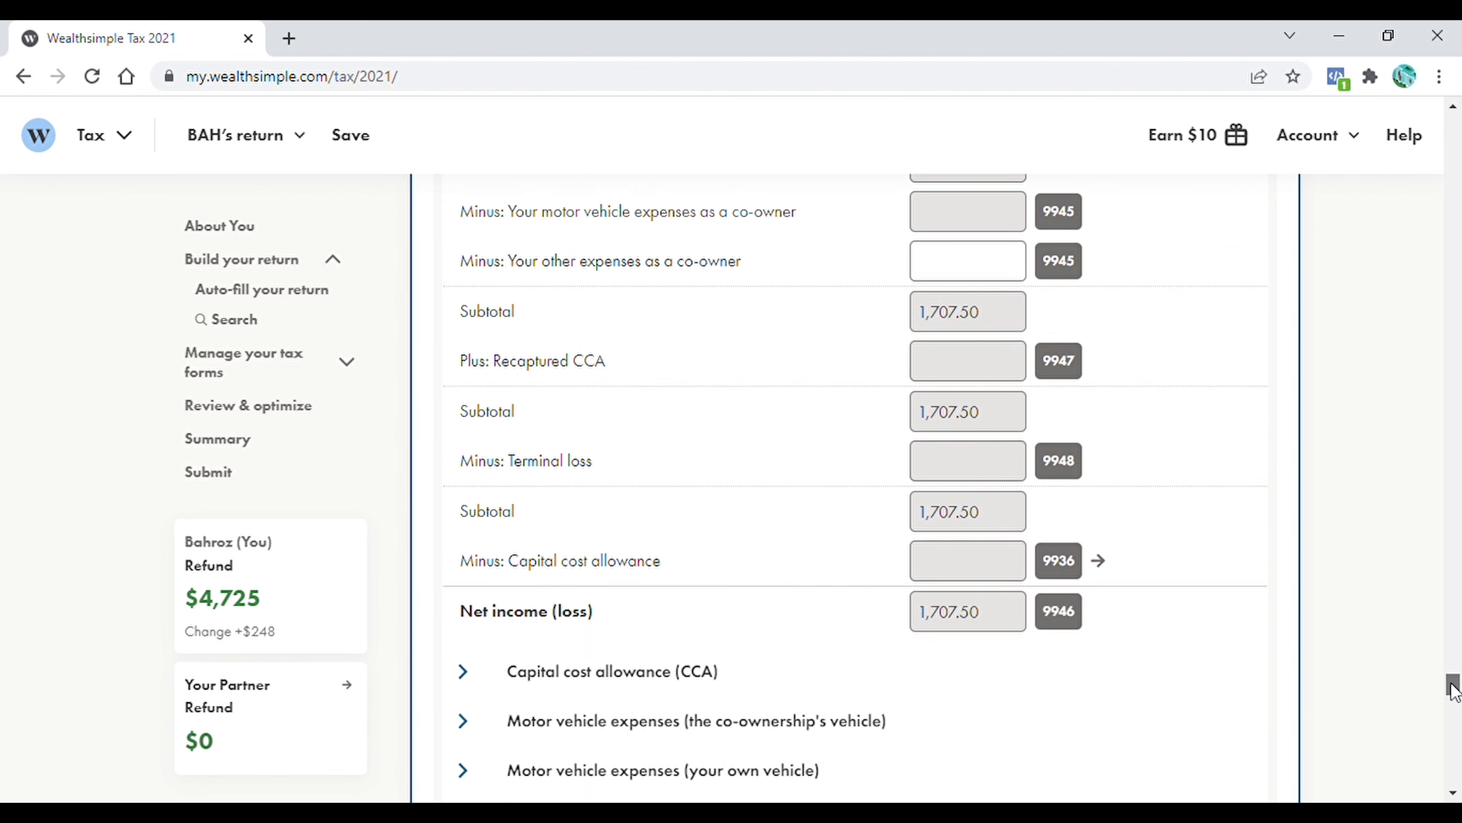
# Return to the form search and add the Business, Professional, and Commission Income (T2125) form
pyautogui.moveTo(1453, 680); pyautogui.dragTo(1457, 302)
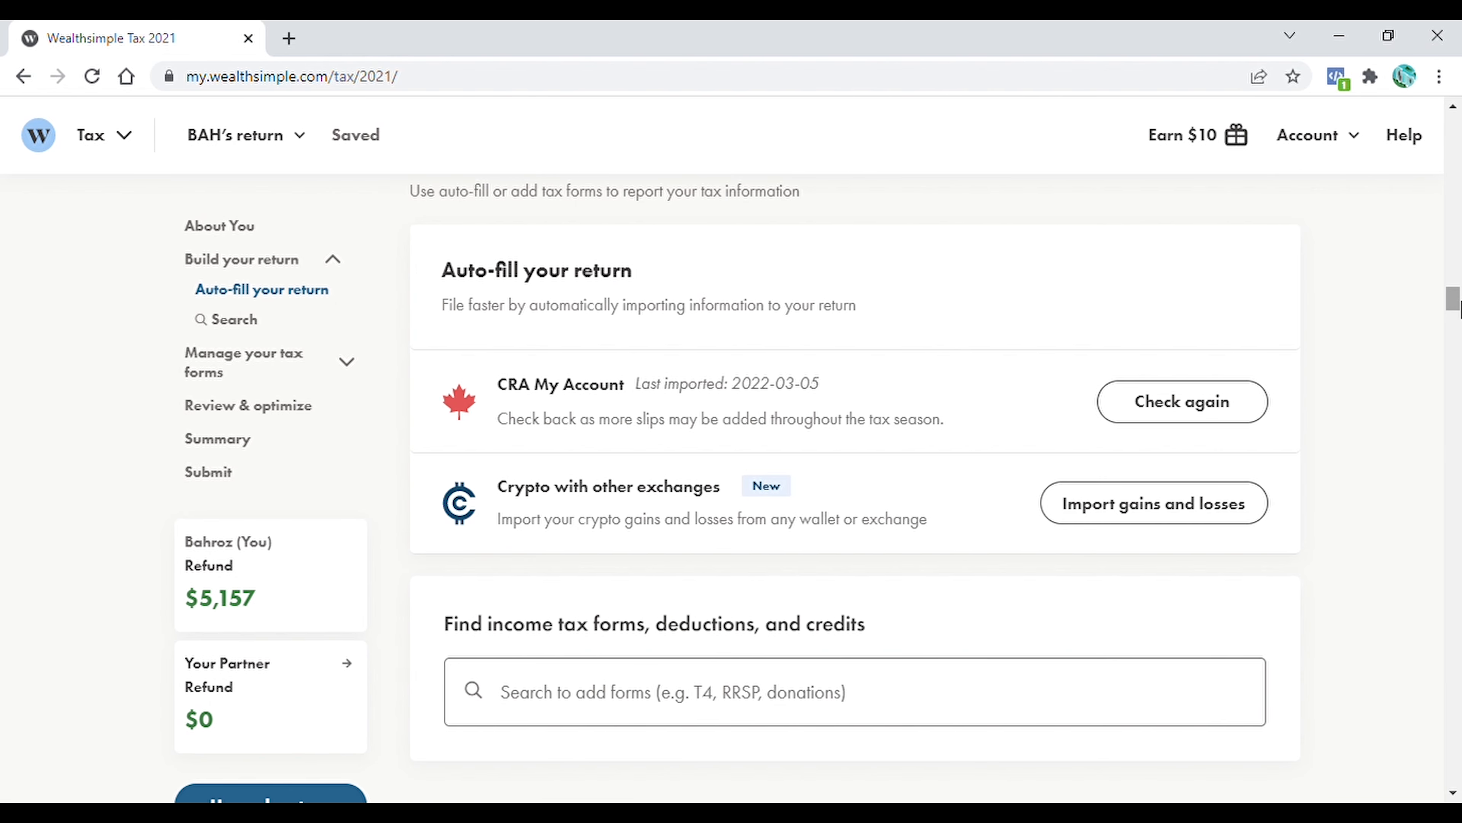
pyautogui.click(771, 695)
pyautogui.write('Business, Professional, and Commission Income')
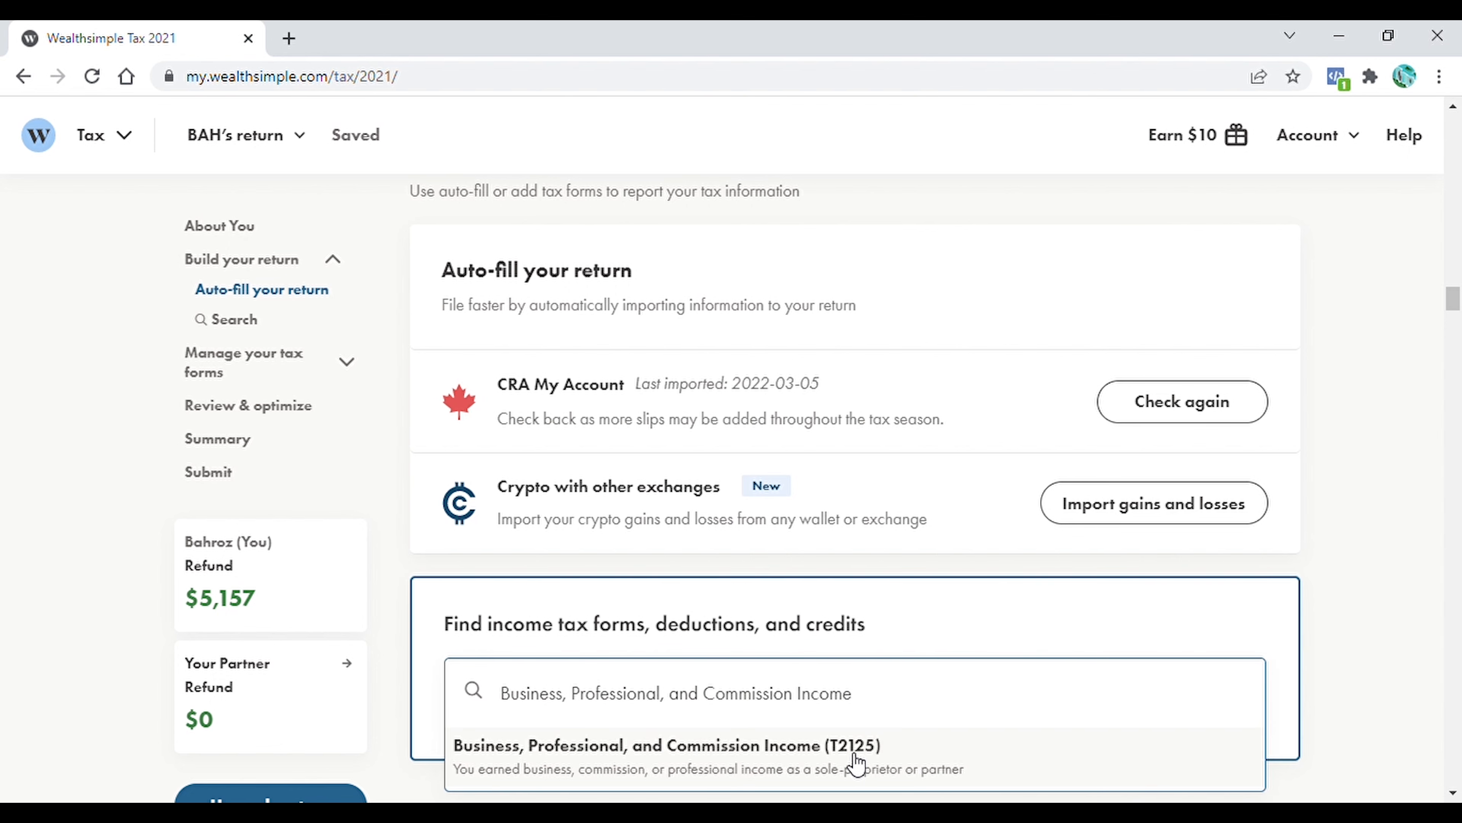
pyautogui.click(736, 766)
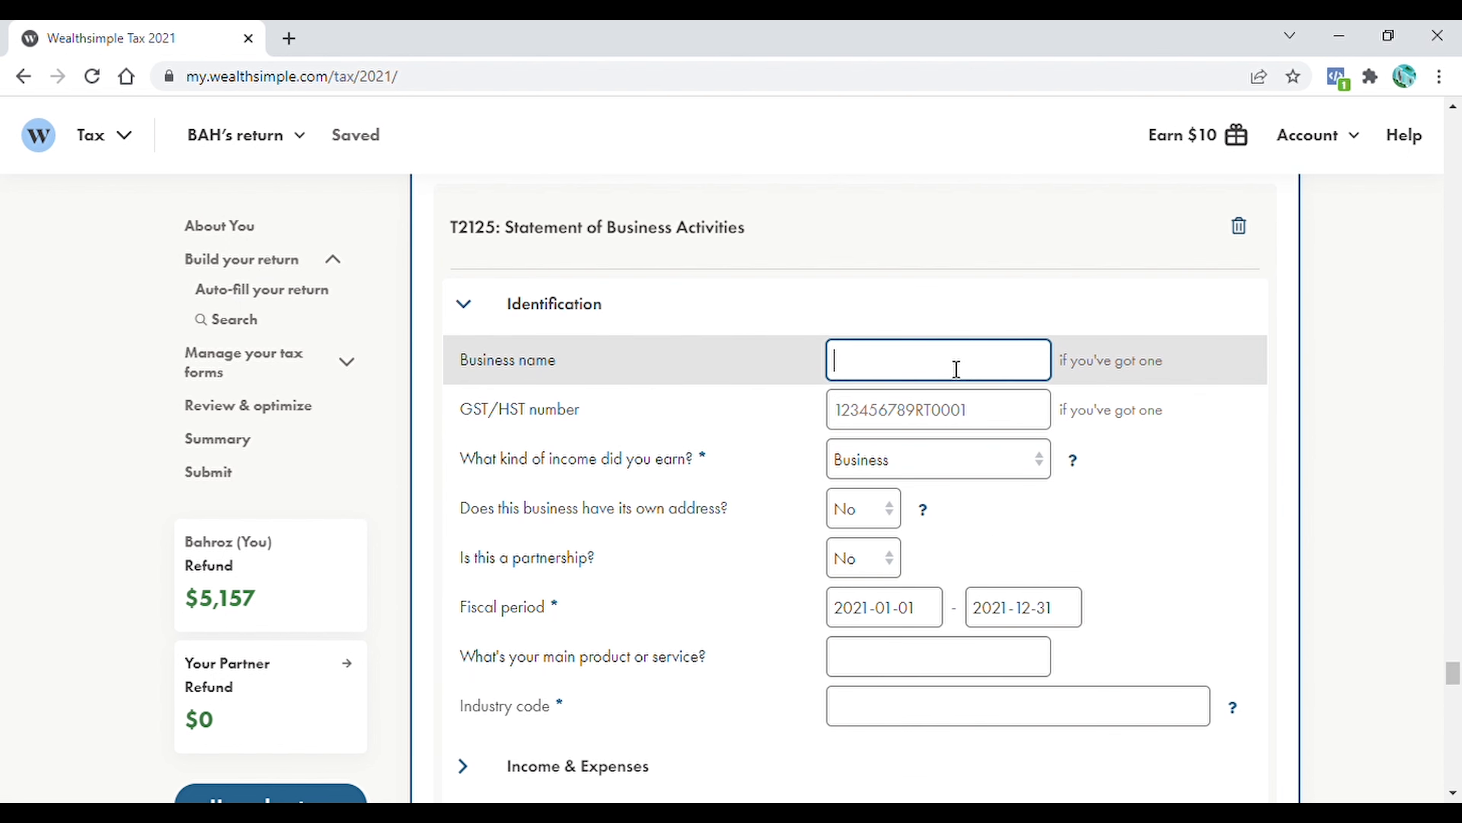
# Identify the T2125 business as The Samadhin Initiative, mark it as a partnership, and give Yoga accessories as the main product or service
pyautogui.write('The Samadhin Initiative')
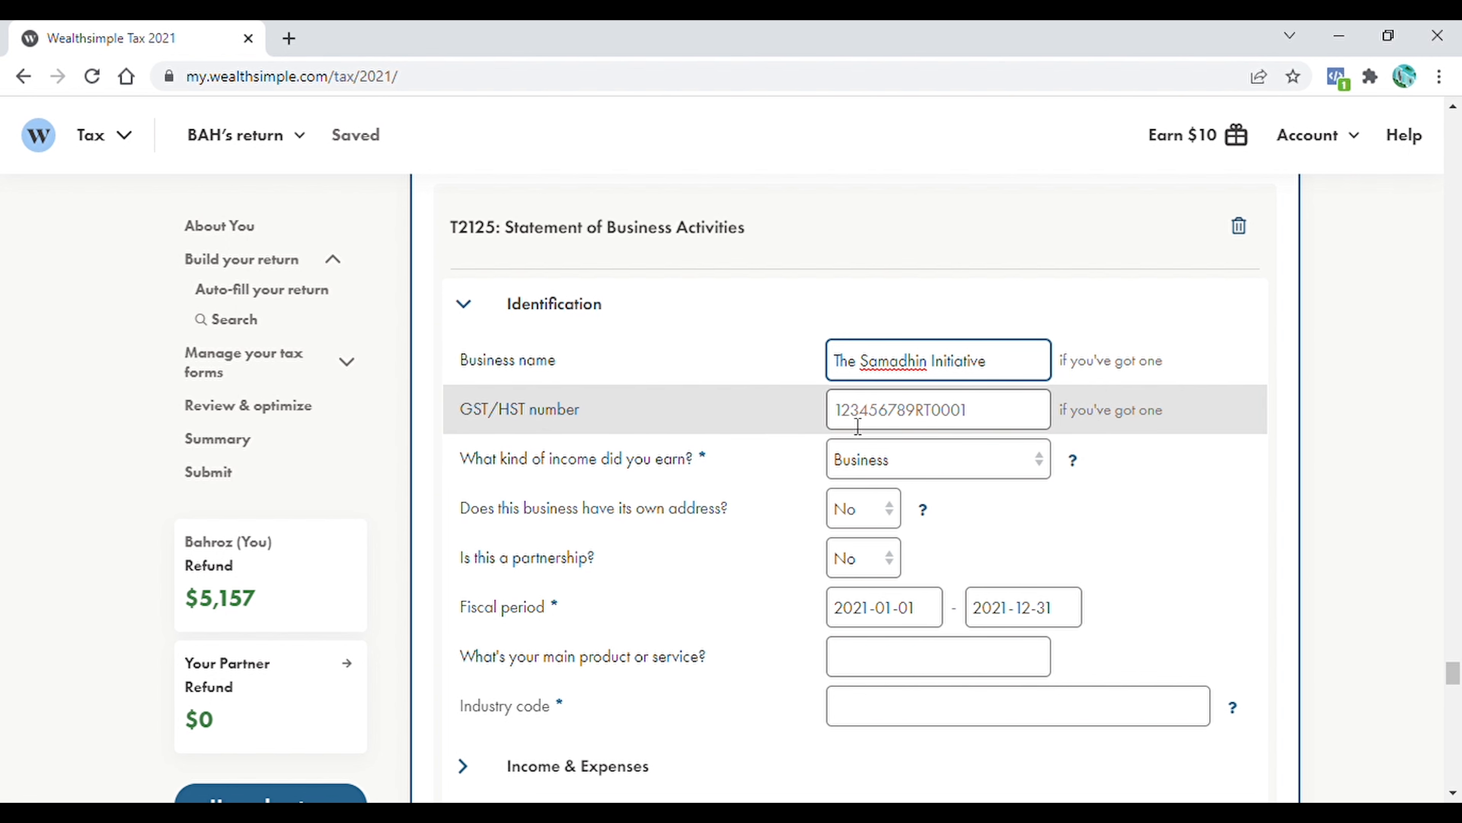
pyautogui.click(979, 426)
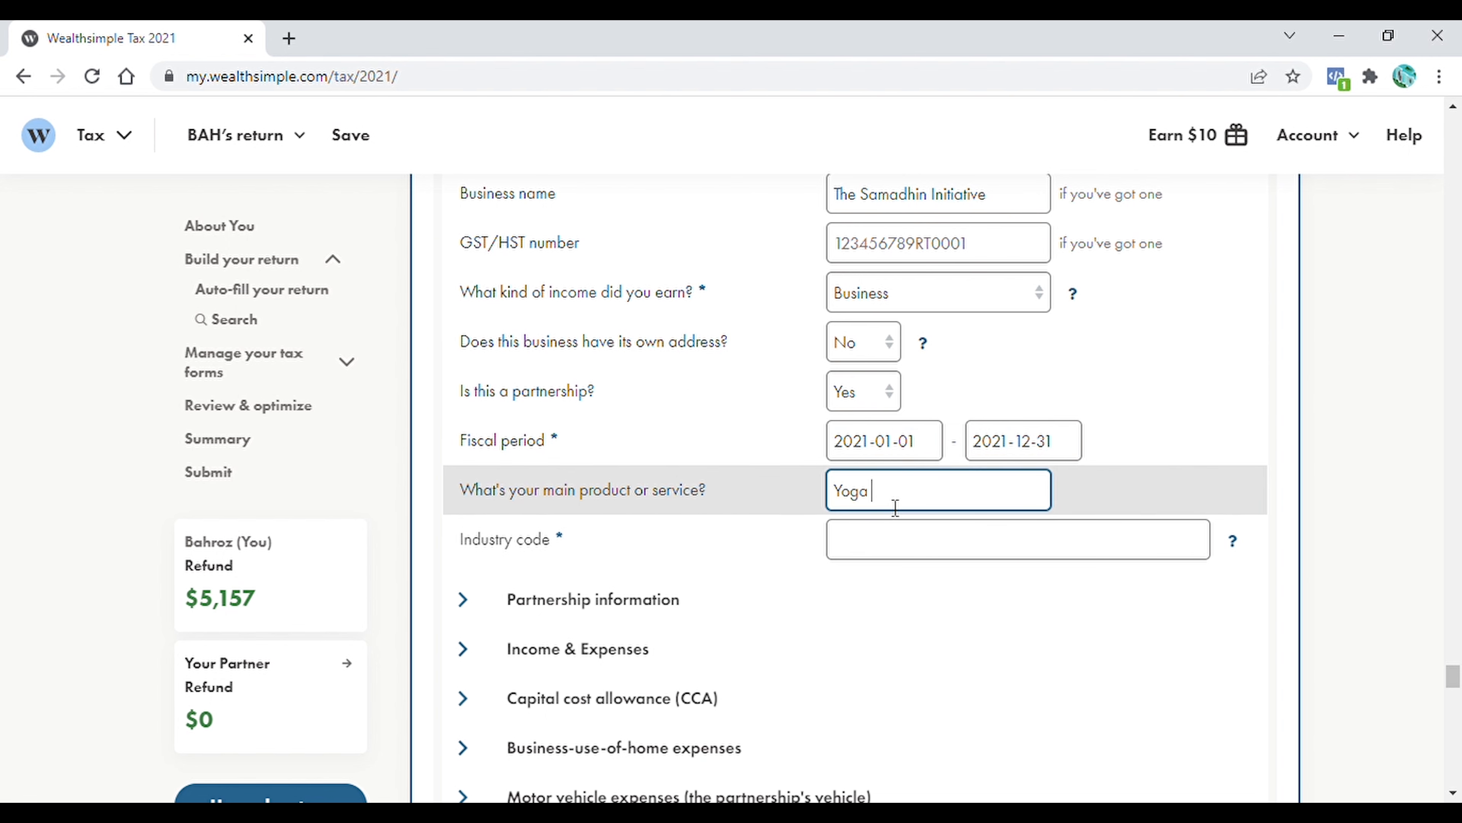
pyautogui.write('accessories')
# Set the T2125 industry code to 454110 - Electronic shopping and mail-order houses
pyautogui.click(1232, 544)
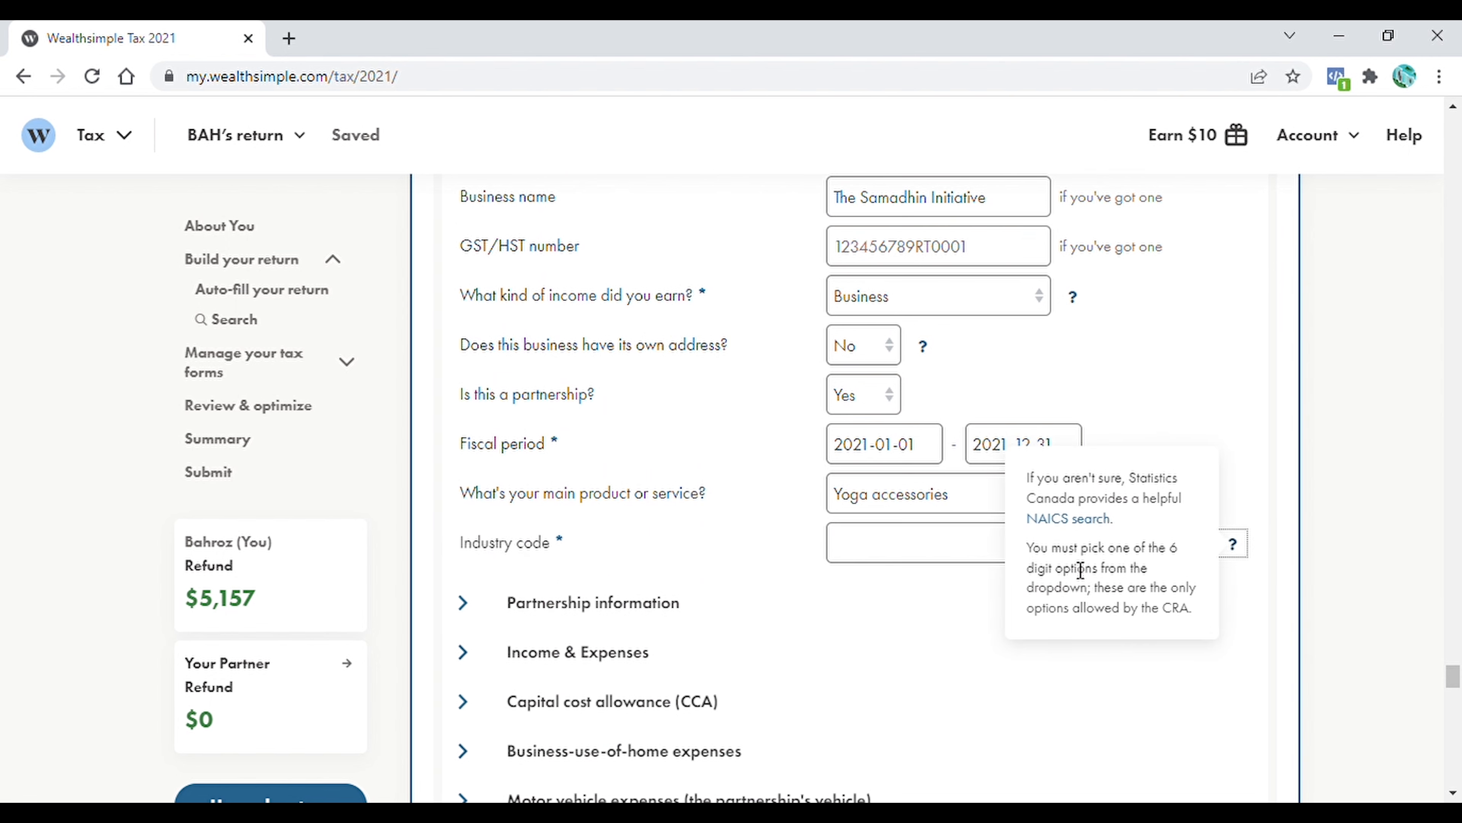
pyautogui.click(917, 542)
pyautogui.write('electronic')
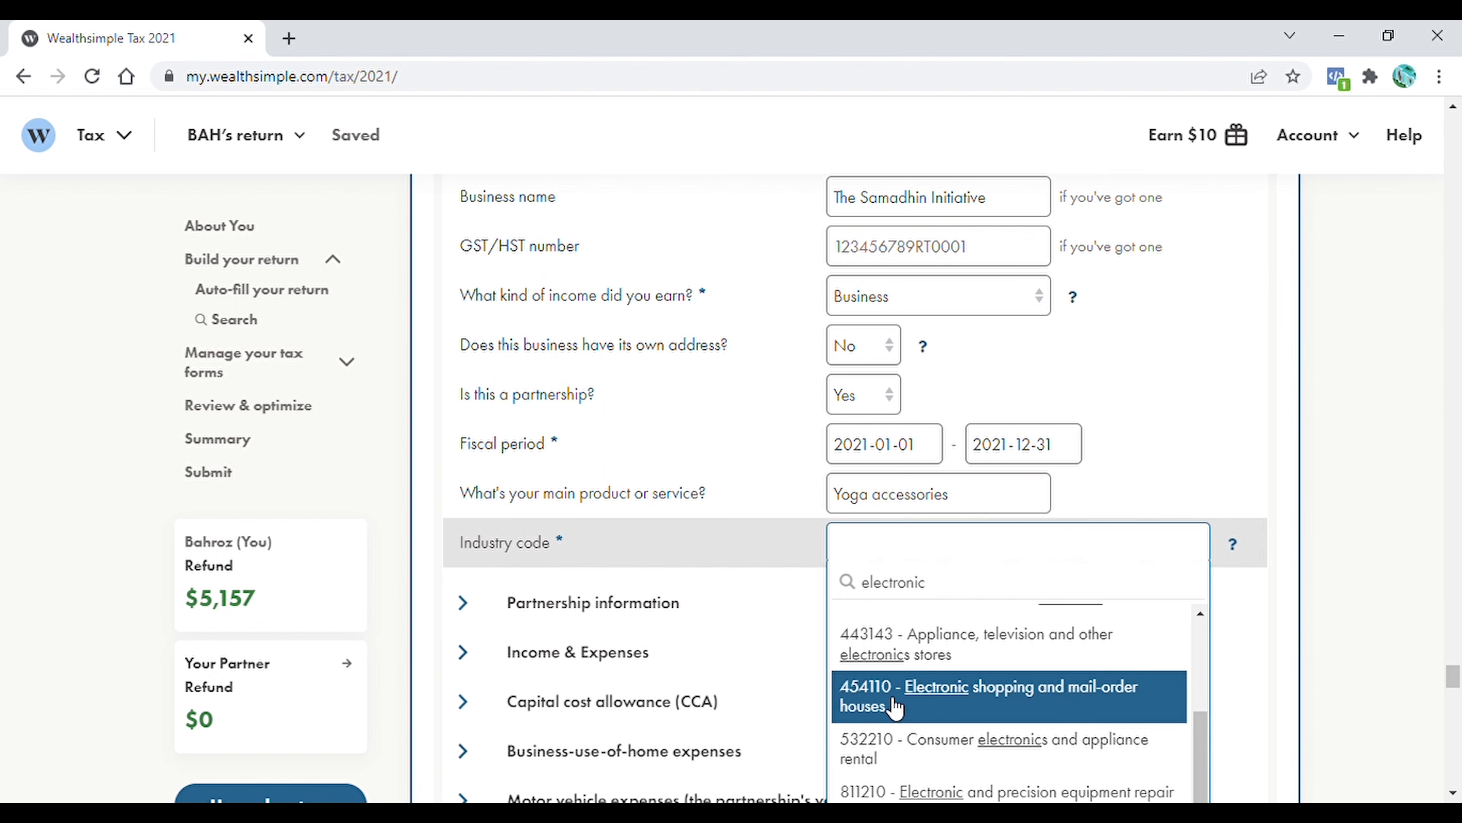
pyautogui.click(1069, 709)
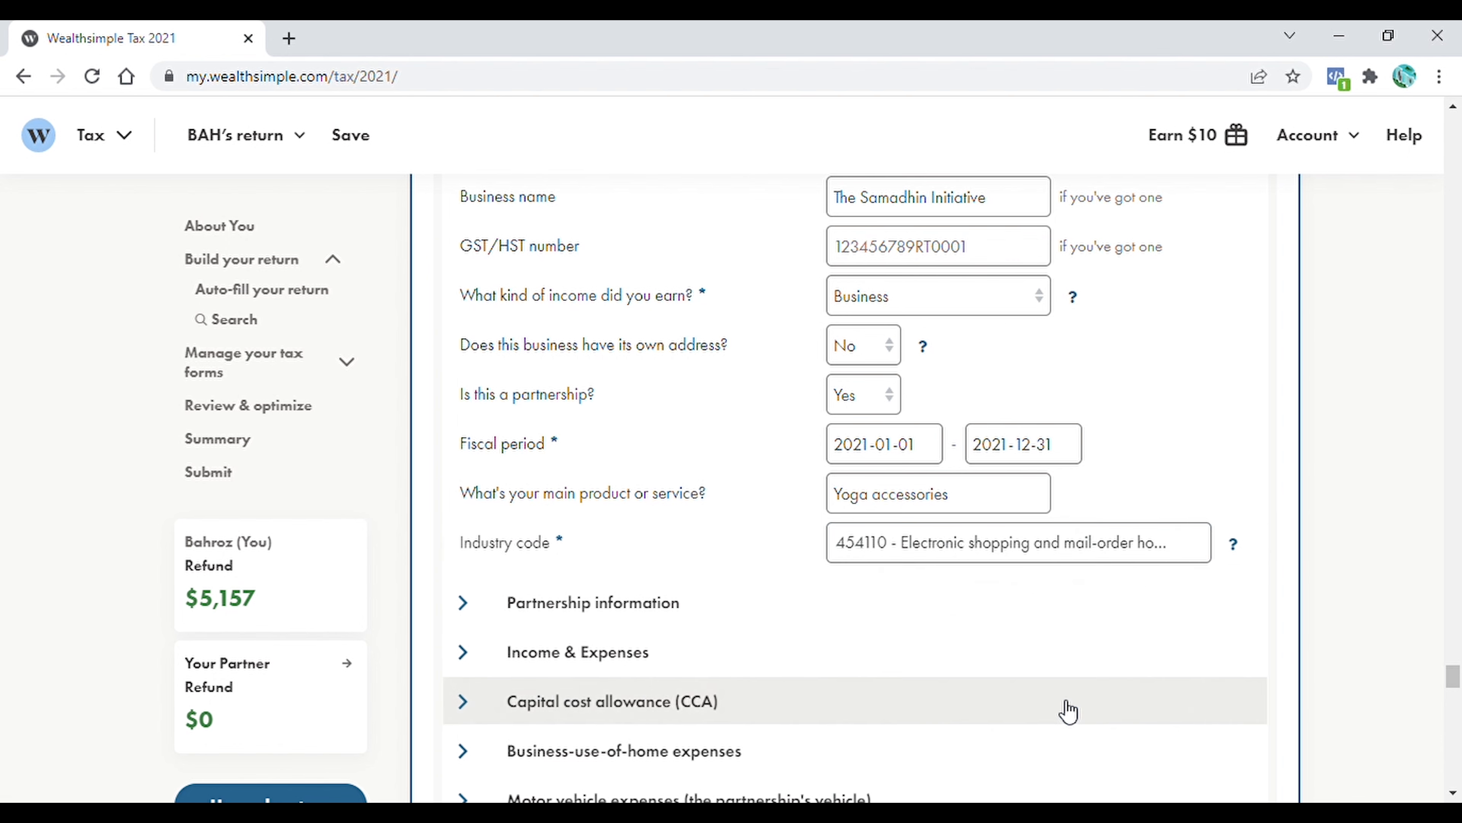
# Add the partner's name to the T2125 partnership information and give both partners a 50% share
pyautogui.scroll(-3, 1069, 711)
pyautogui.click(469, 402)
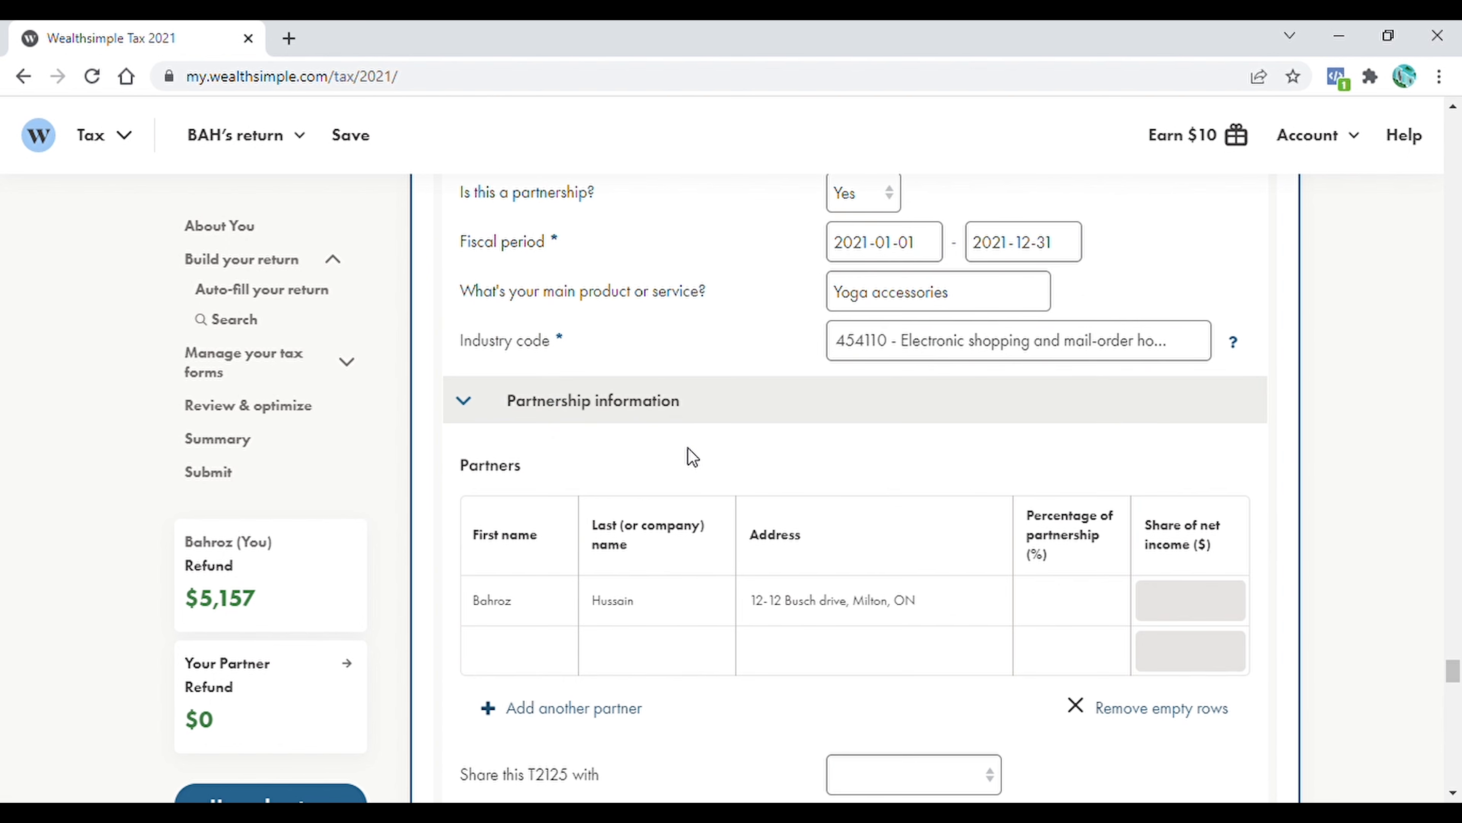
pyautogui.click(534, 654)
pyautogui.write('BRH')
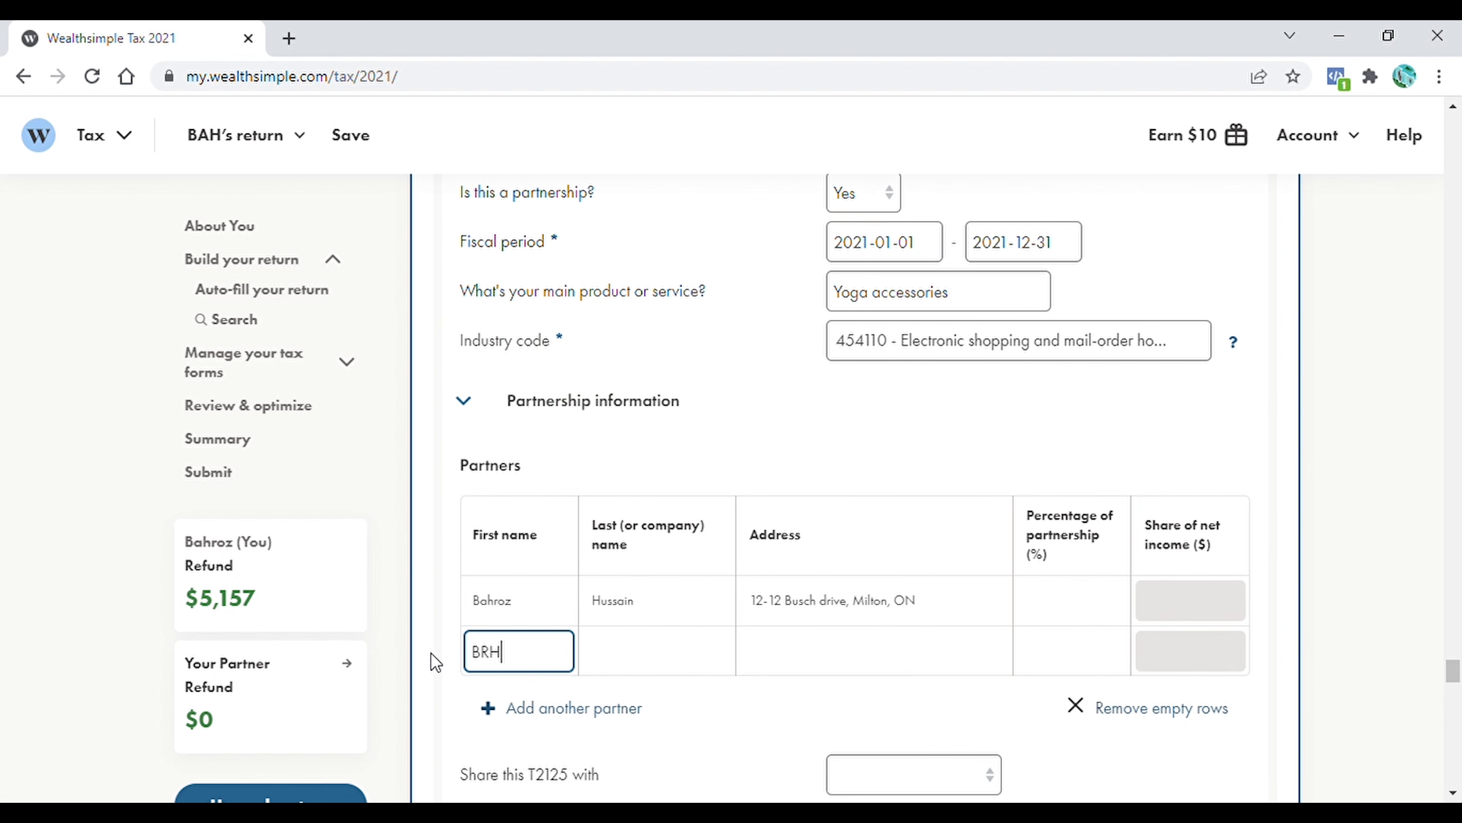
pyautogui.click(1101, 610)
pyautogui.write('50')
pyautogui.click(1078, 656)
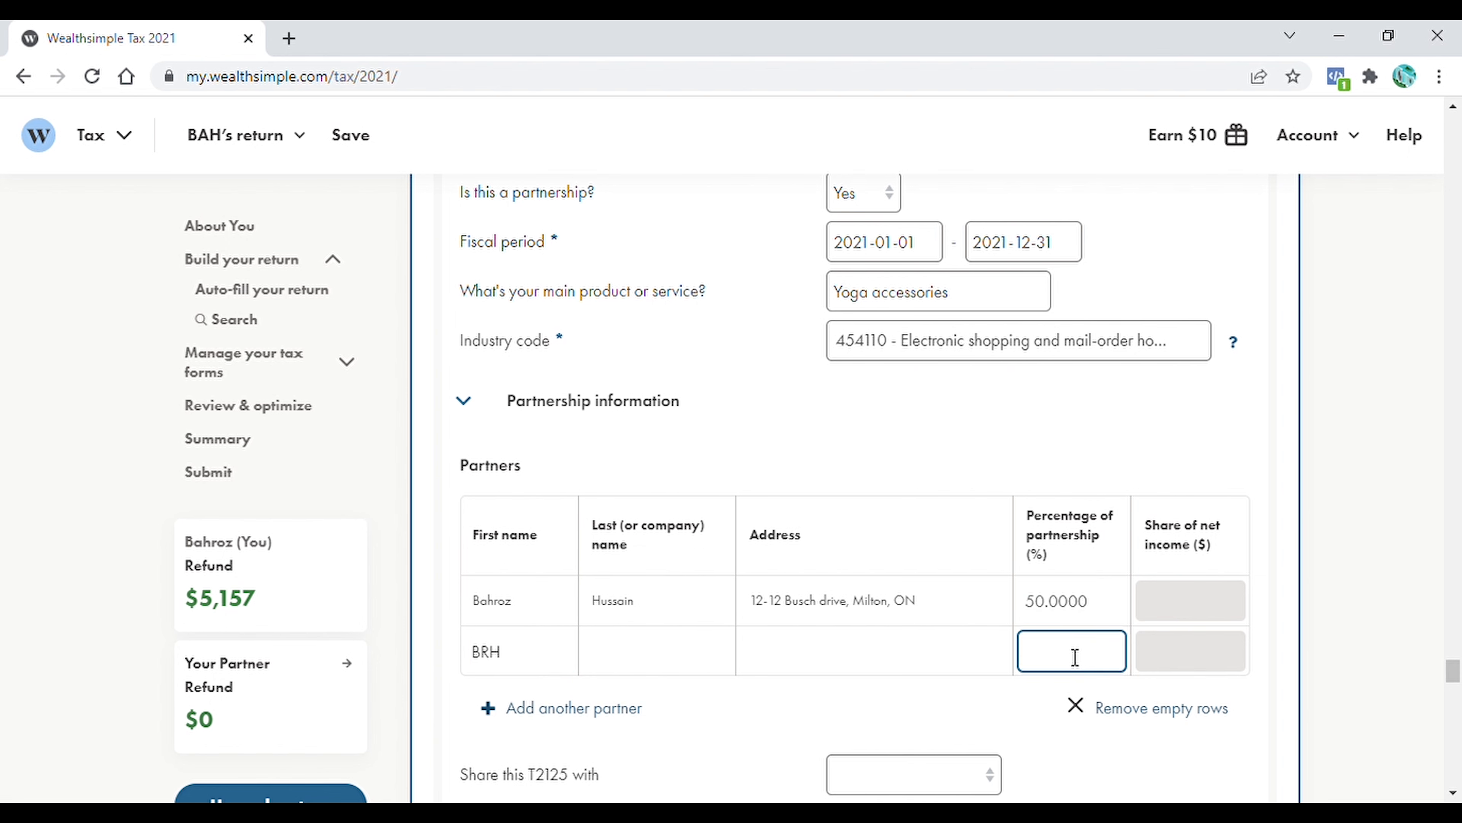
pyautogui.write('50')
pyautogui.scroll(-3, 1077, 656)
pyautogui.press('Tab')
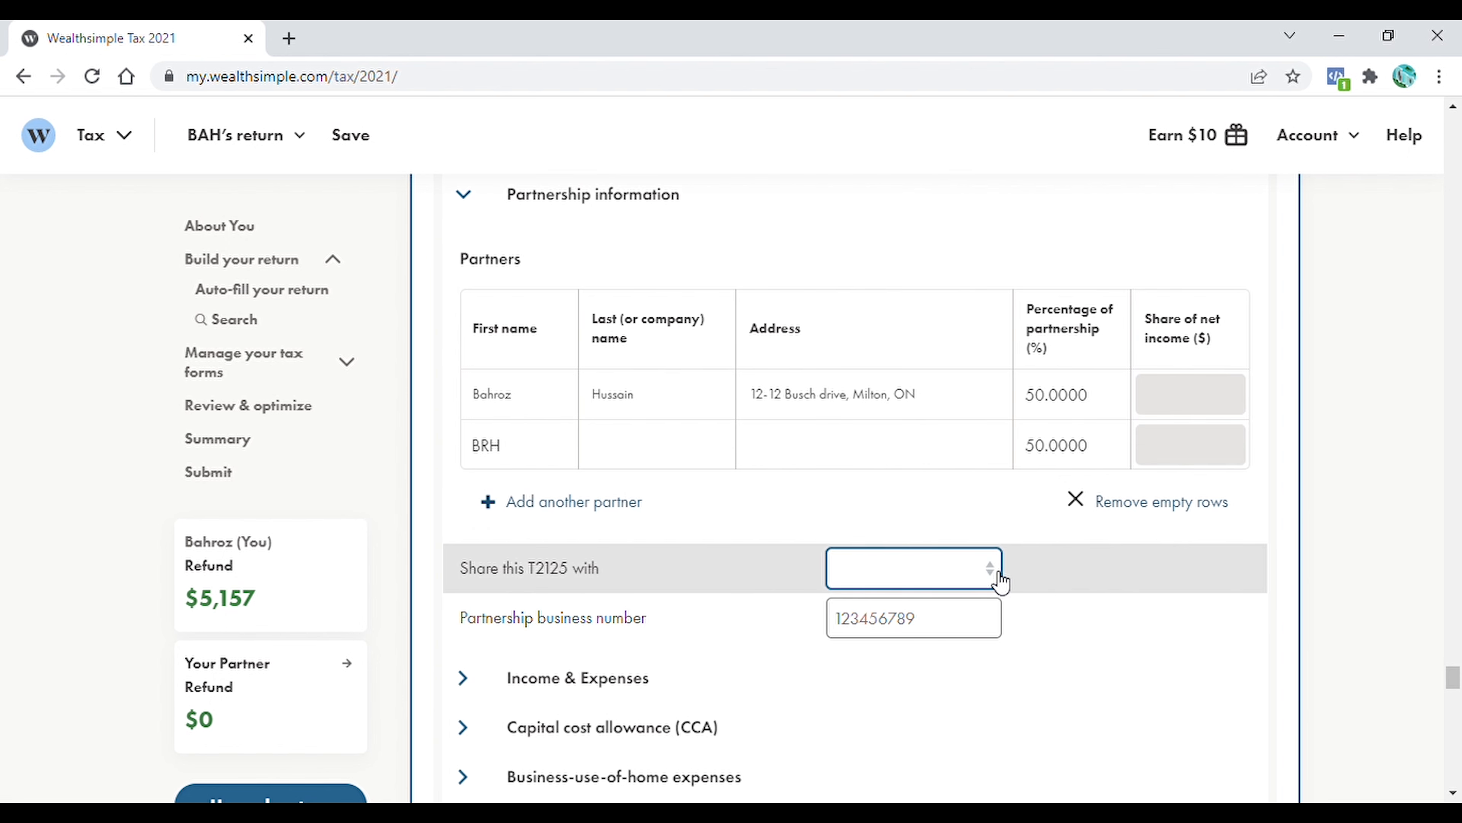
# Share this T2125 with the partner's return
pyautogui.click(1001, 582)
pyautogui.click(880, 619)
pyautogui.scroll(-5, 921, 576)
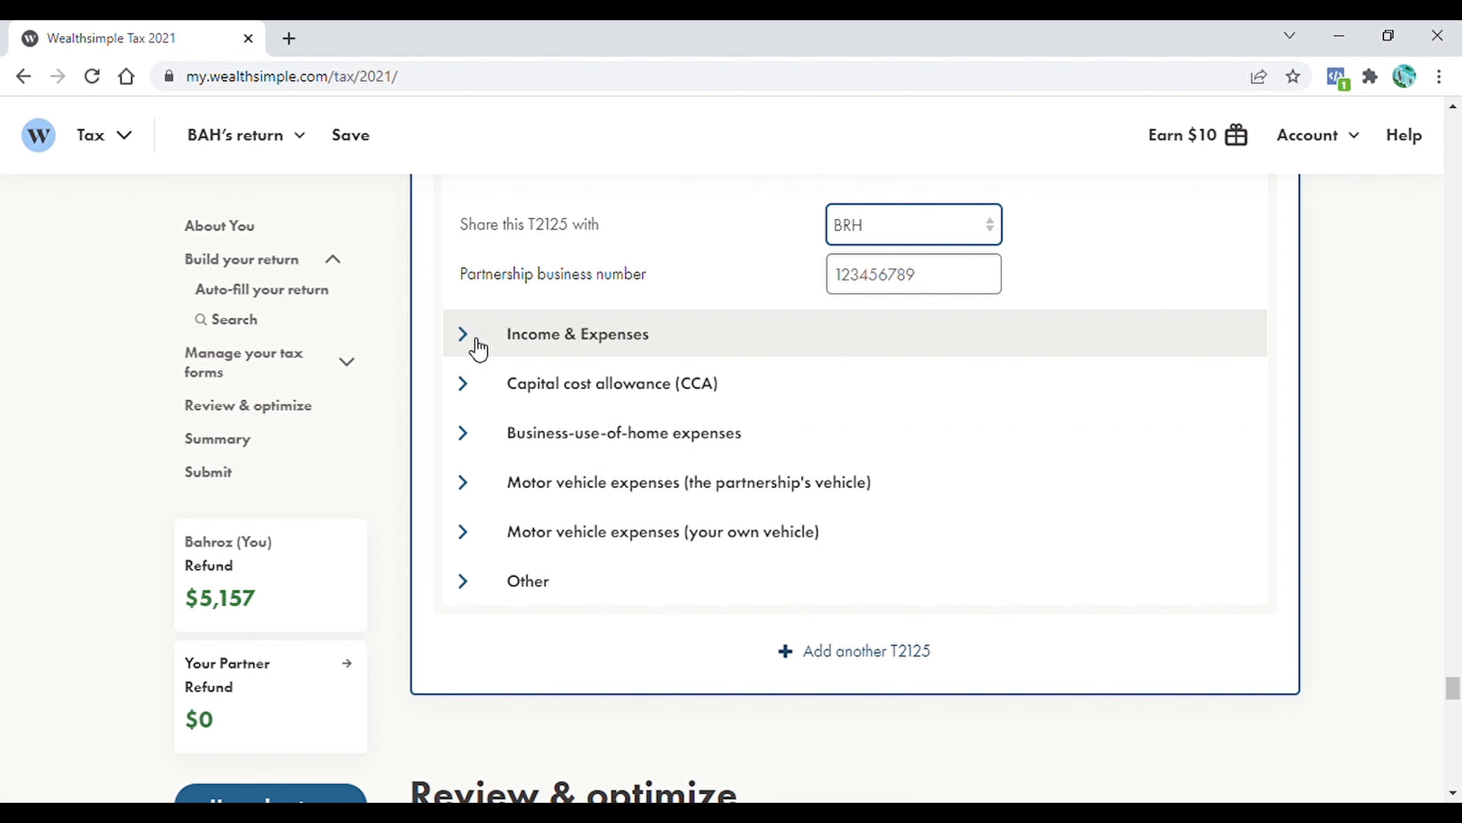
# Enter business income of 17,577.12, answer No to having inventory, and fill in the Other costs amount under Cost of goods sold
pyautogui.click(478, 348)
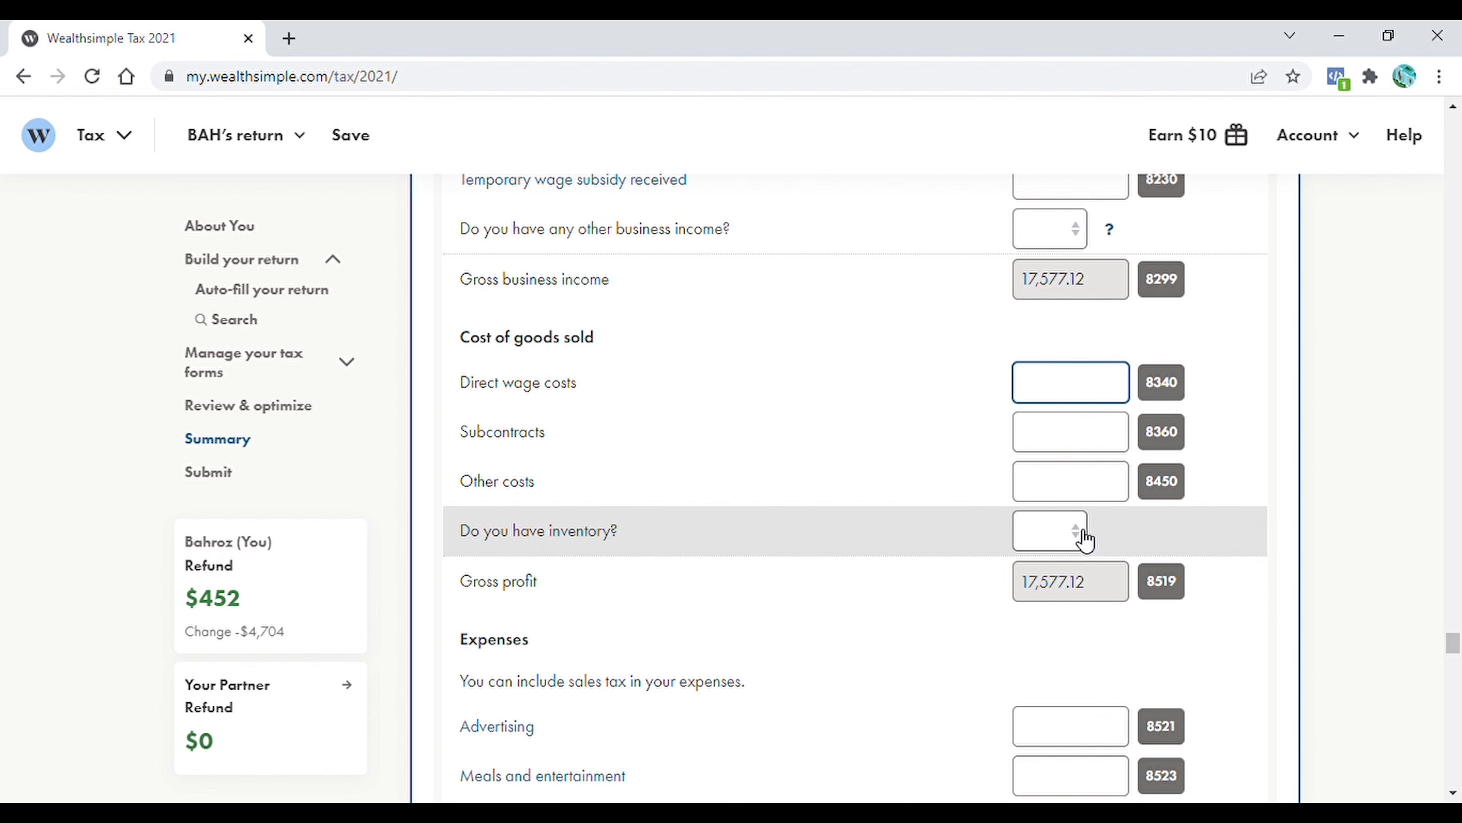
pyautogui.click(1085, 538)
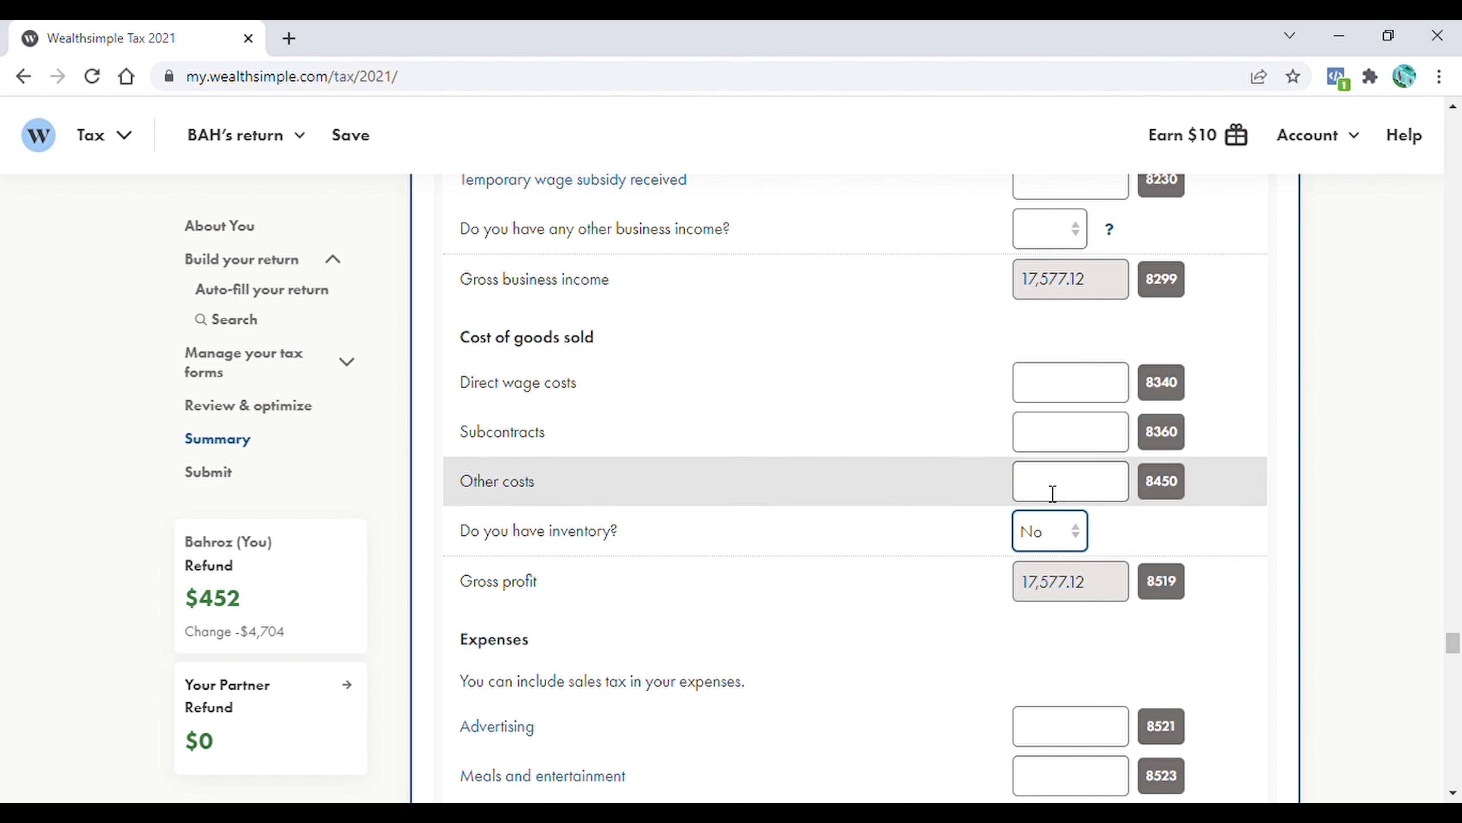
pyautogui.click(1063, 501)
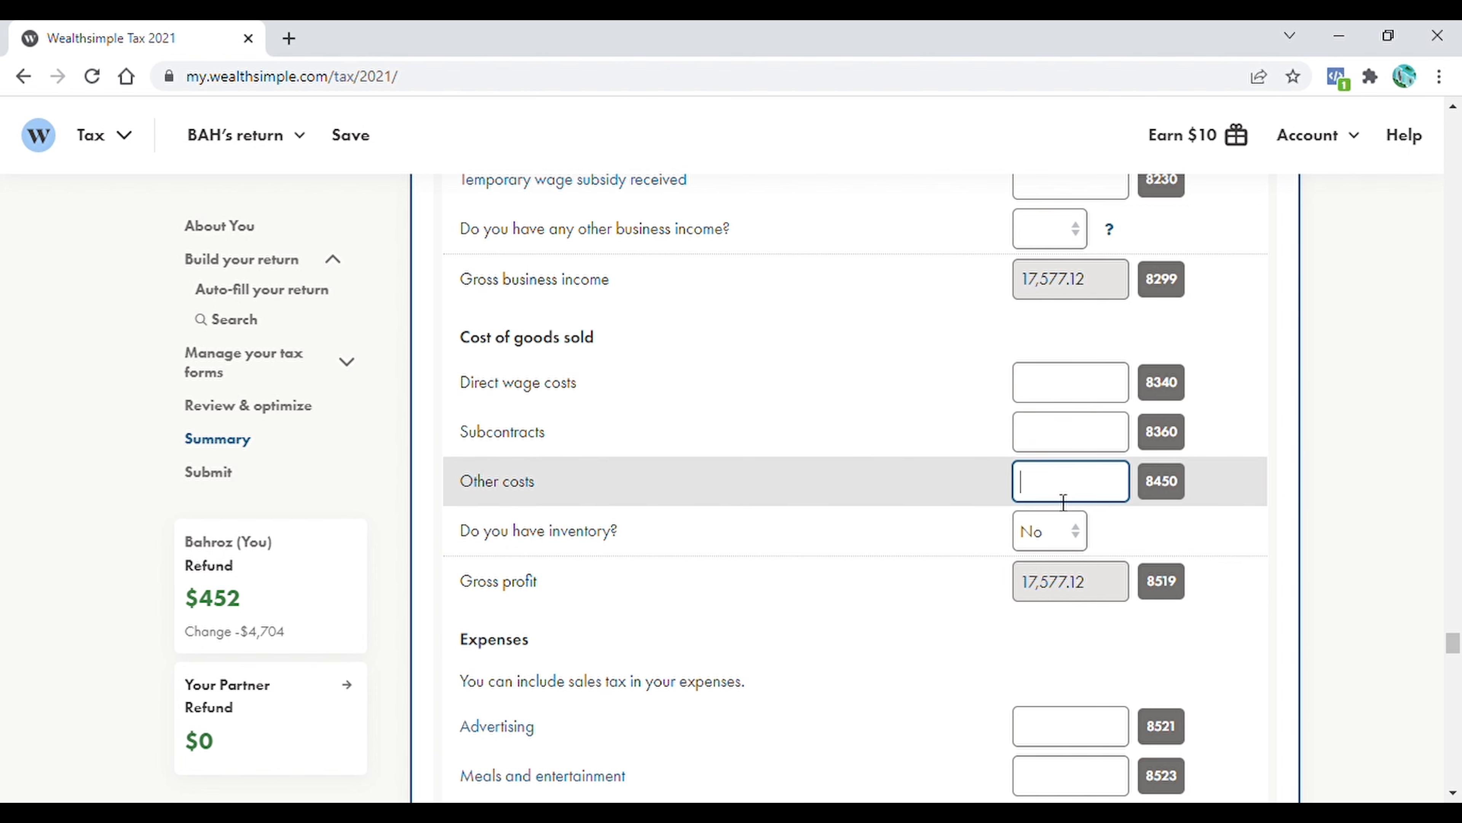
pyautogui.write('11,518.55')
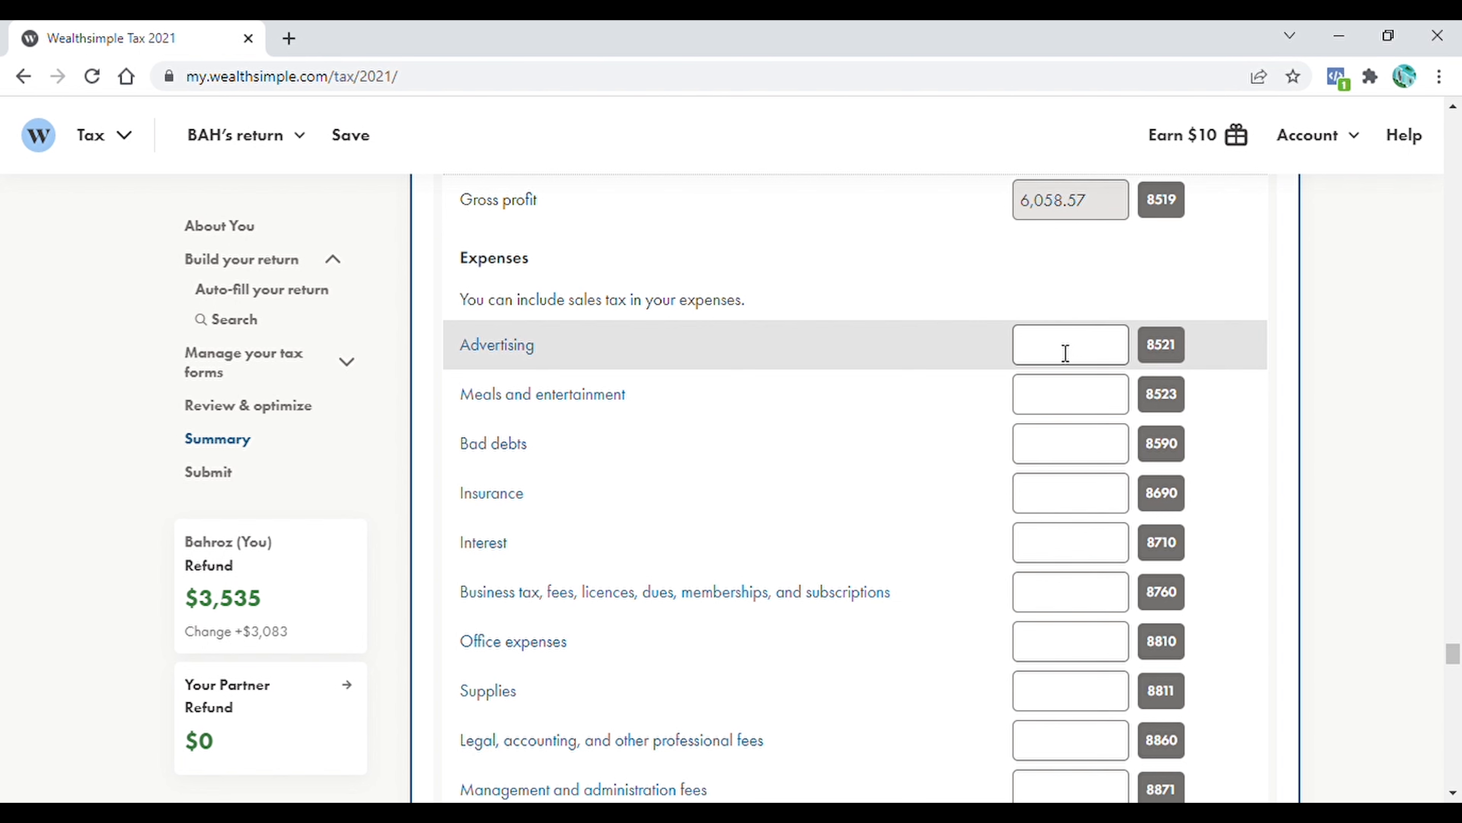
# Enter a business Advertising expense of 2,535.61 and check the Meals and entertainment hint
pyautogui.click(1065, 353)
pyautogui.write('2,535.41')
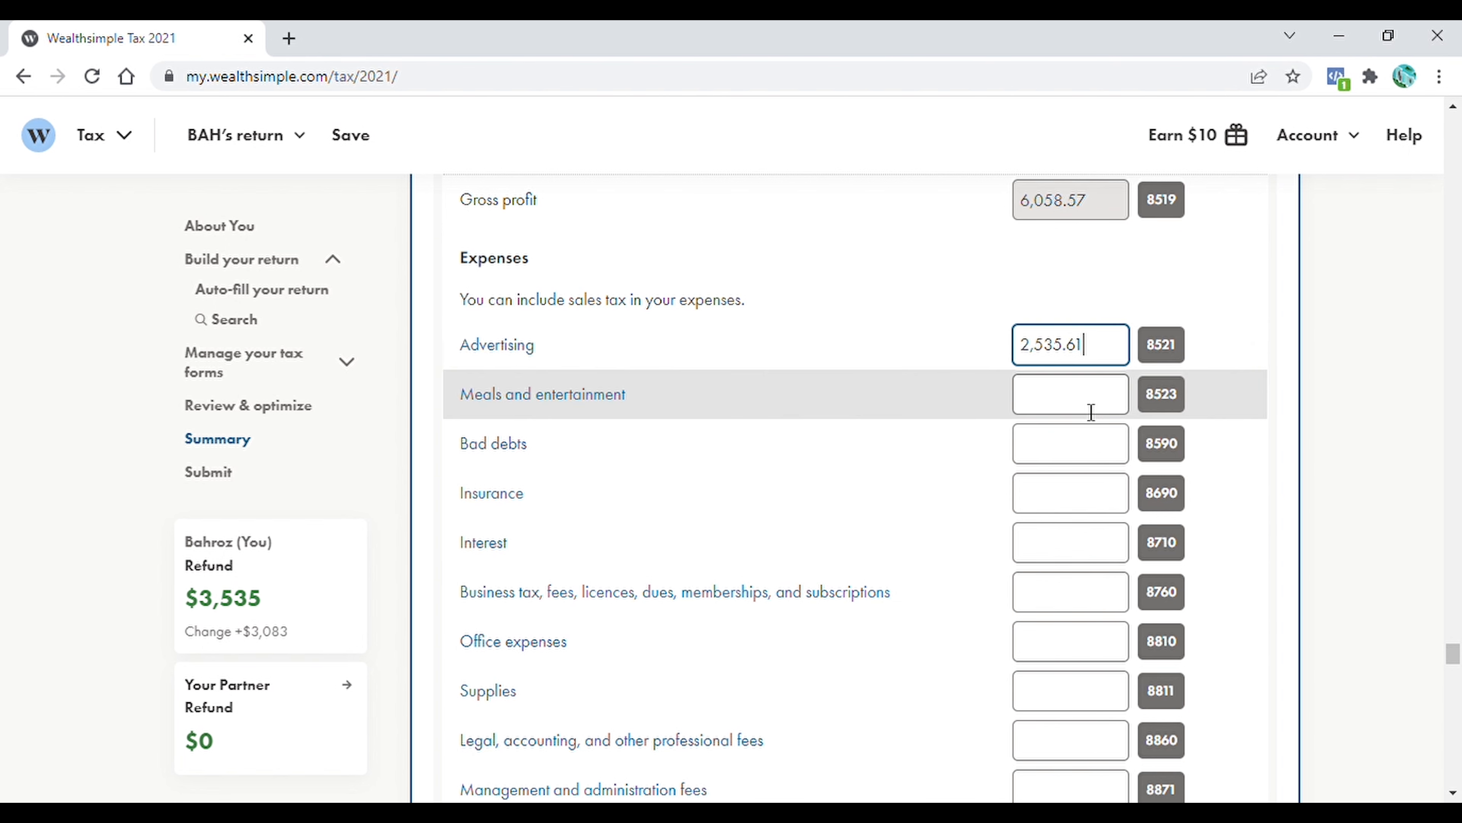
pyautogui.click(1087, 397)
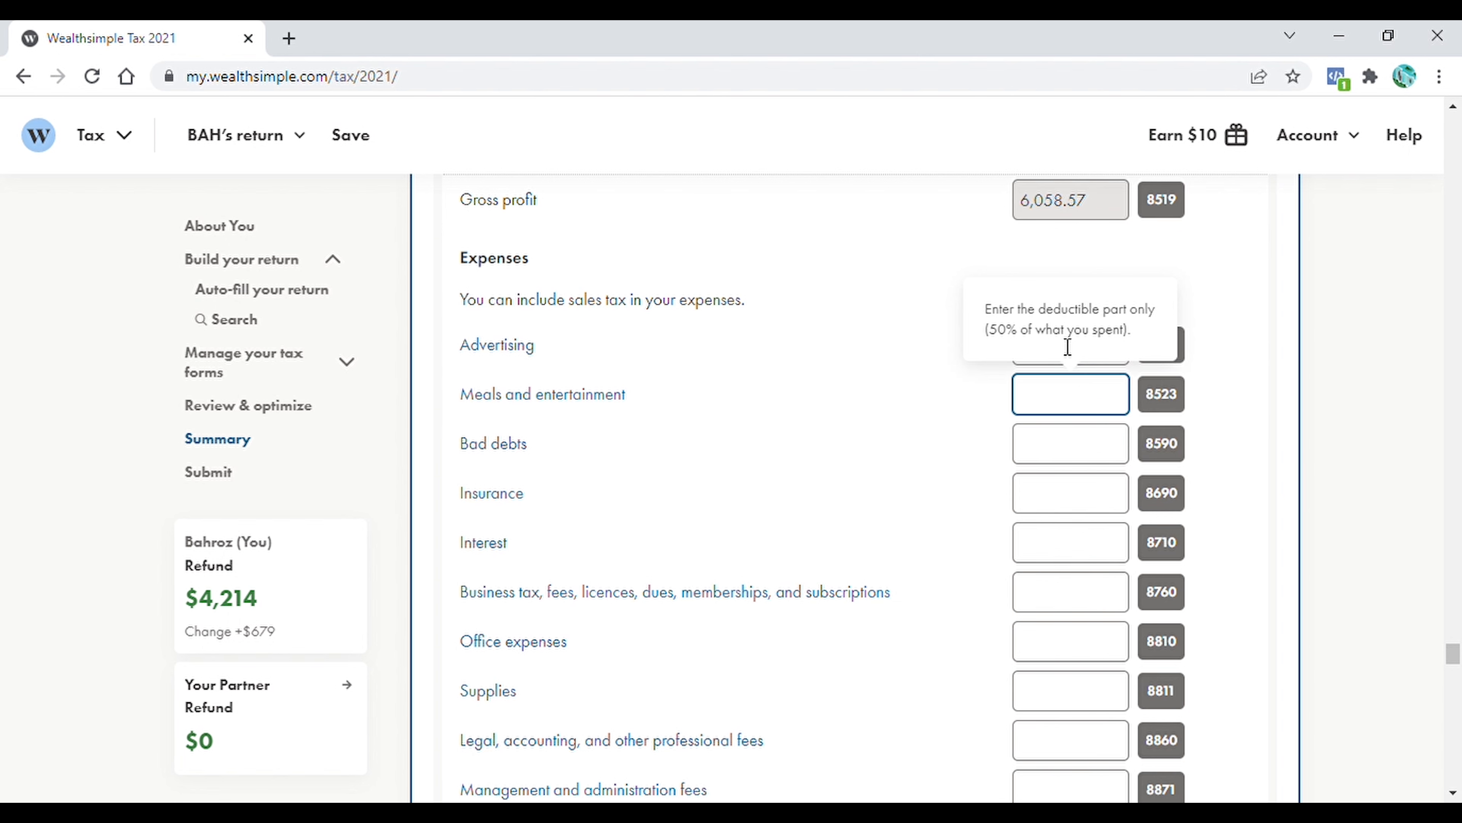
pyautogui.scroll(-7, 1099, 340)
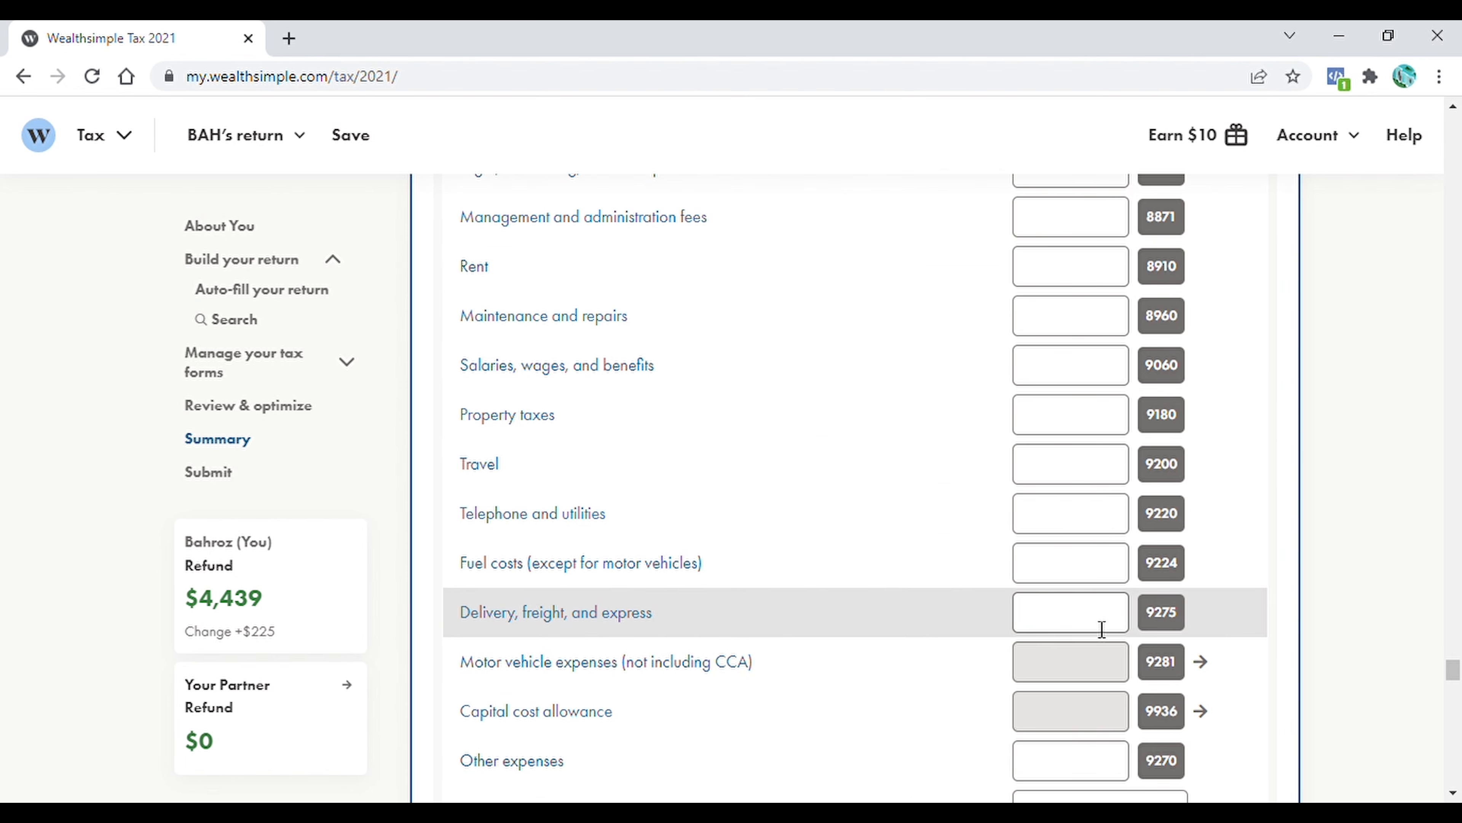
# Enter business expenses of 510.79 for Telephone and utilities and 1,400 for Other expenses, and review the net income section
pyautogui.scroll(3, 1118, 667)
pyautogui.click(1120, 669)
pyautogui.write('510.79')
pyautogui.scroll(-6, 1094, 657)
pyautogui.click(1063, 626)
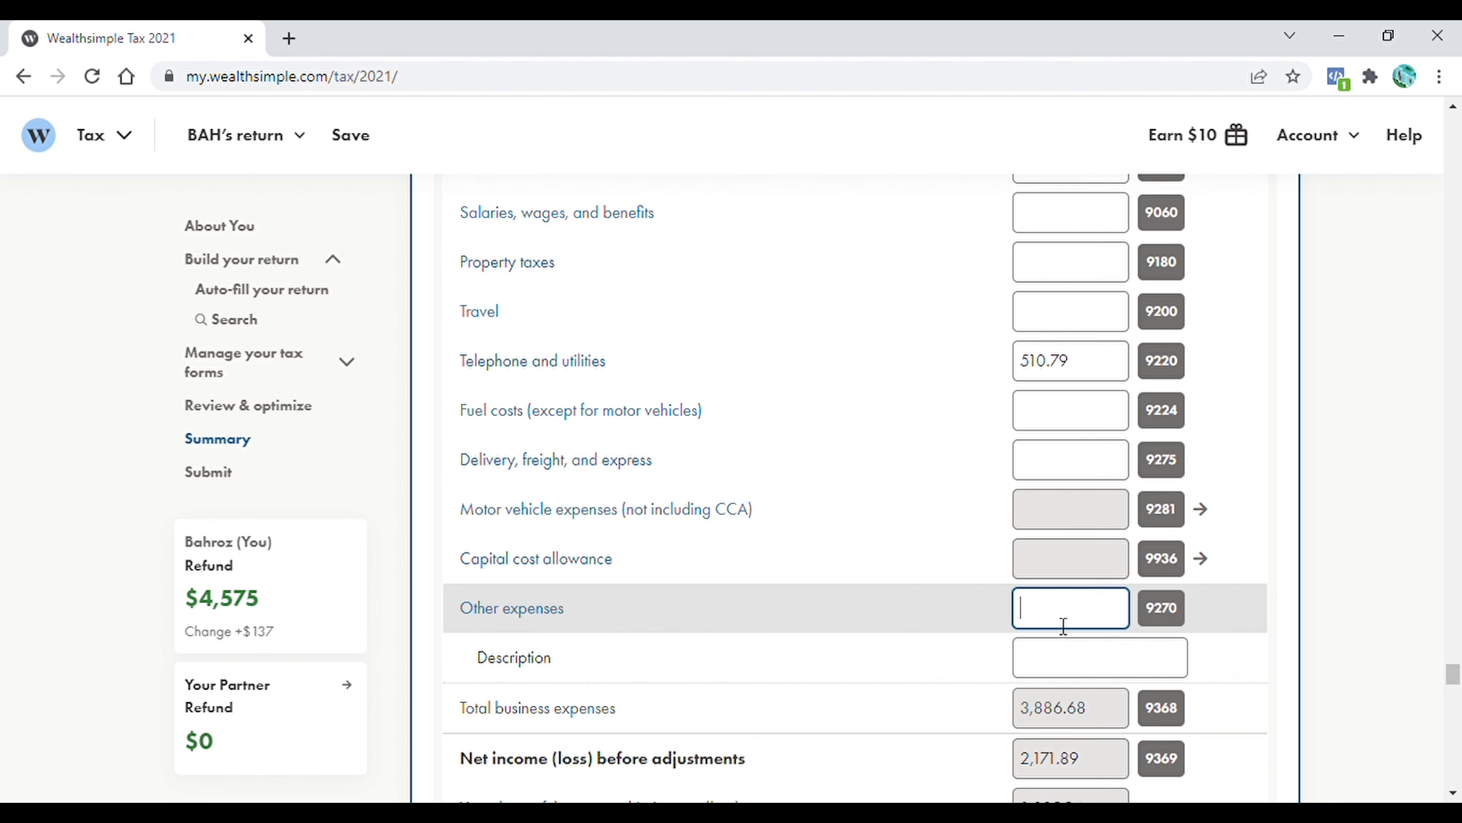
pyautogui.write('1400')
pyautogui.moveTo(1455, 676); pyautogui.dragTo(1455, 694)
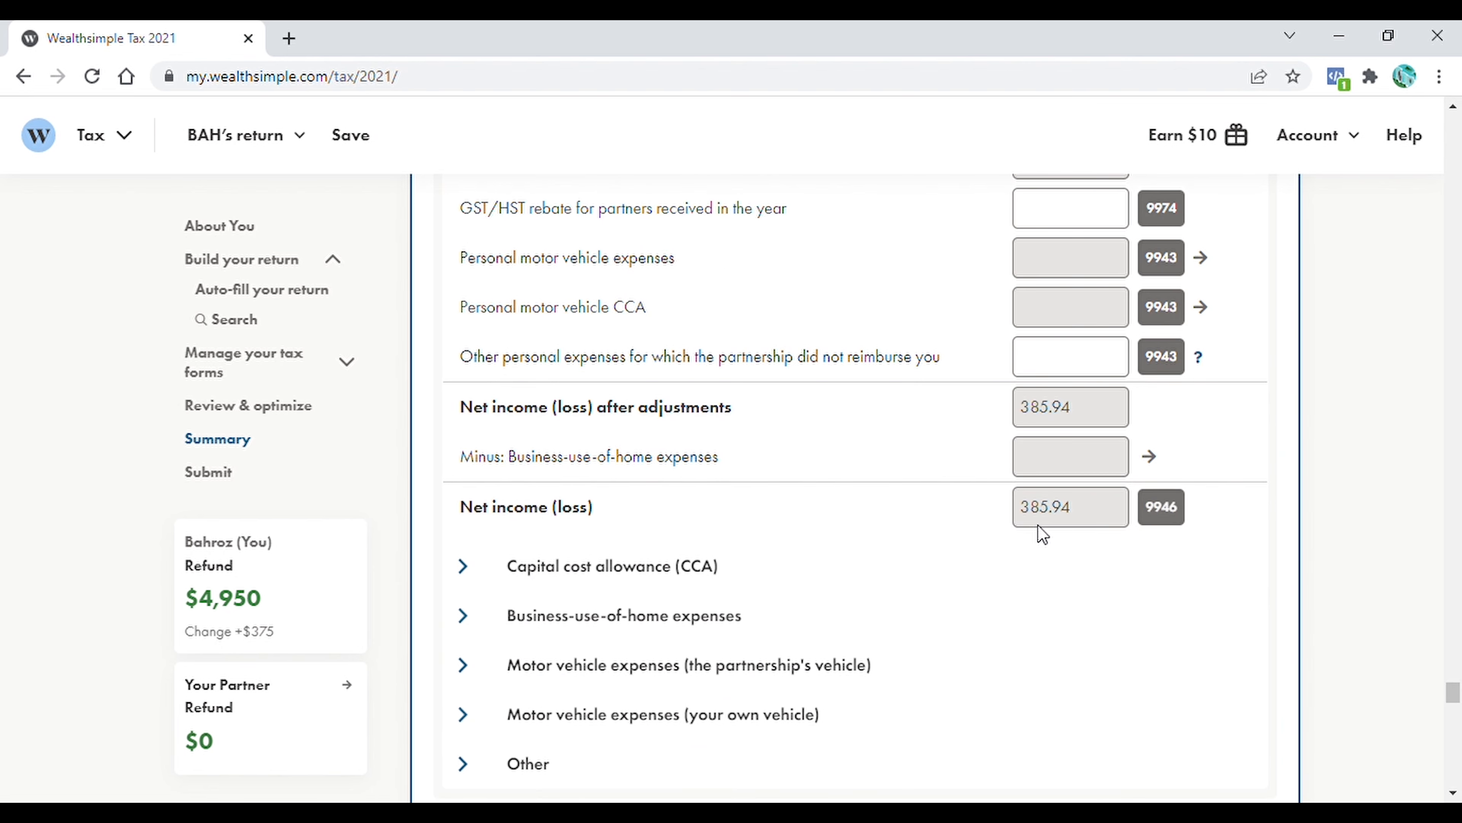
pyautogui.scroll(4, 1040, 317)
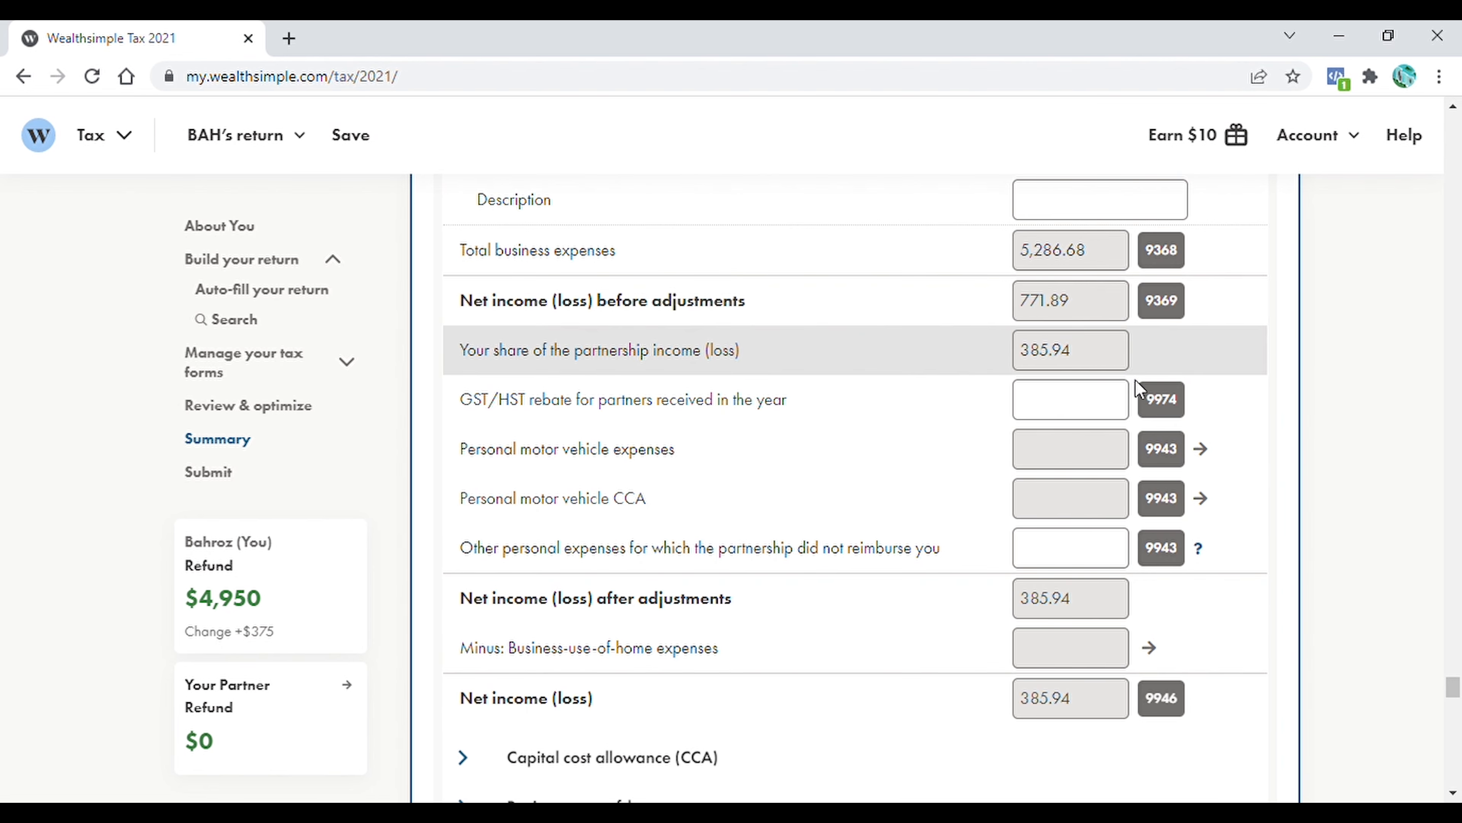
pyautogui.moveTo(1458, 681); pyautogui.dragTo(1459, 690)
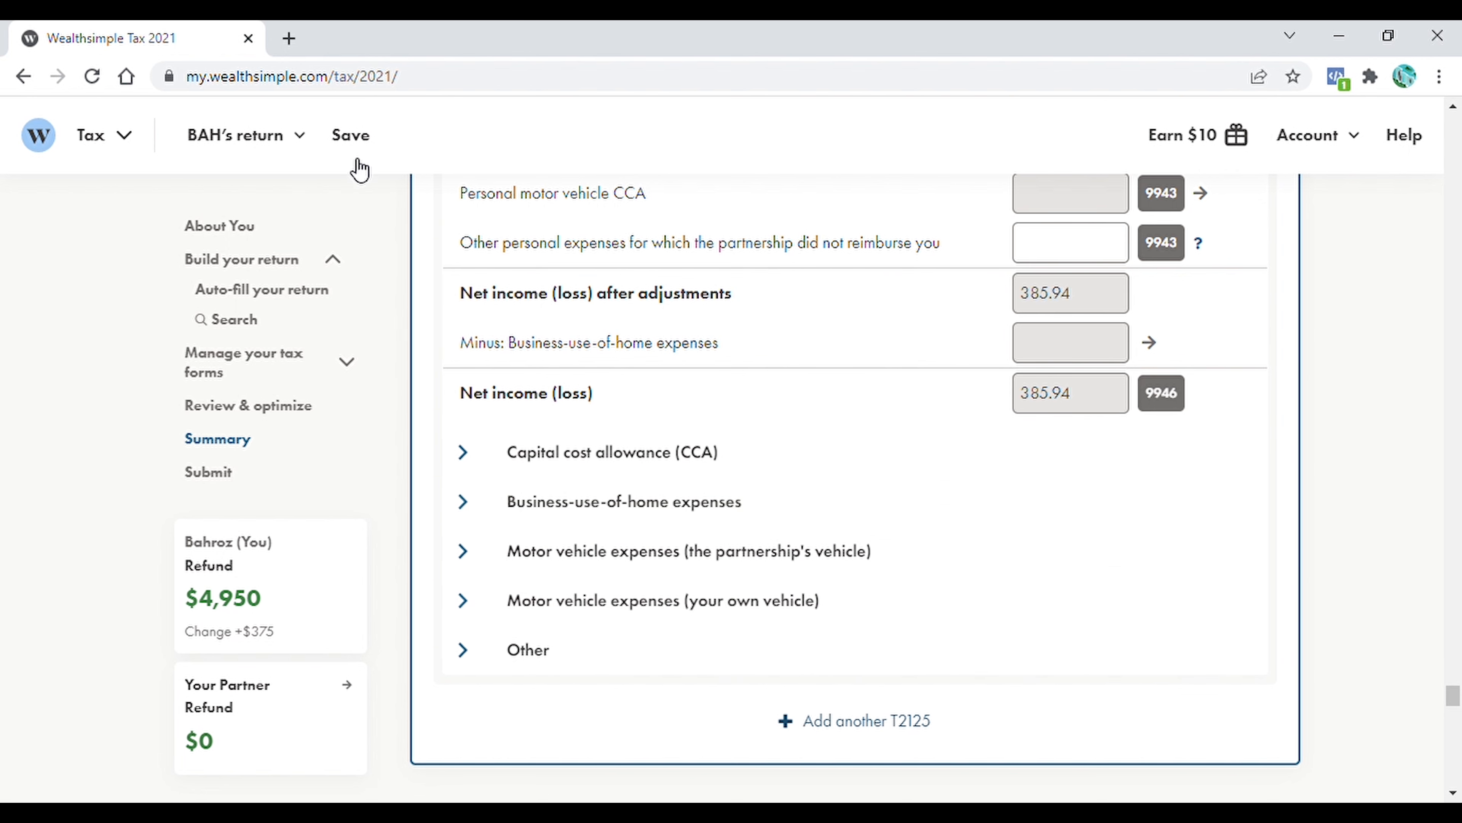
# Switch to the partner's return and auto-fill it from CRA My Account
pyautogui.click(304, 151)
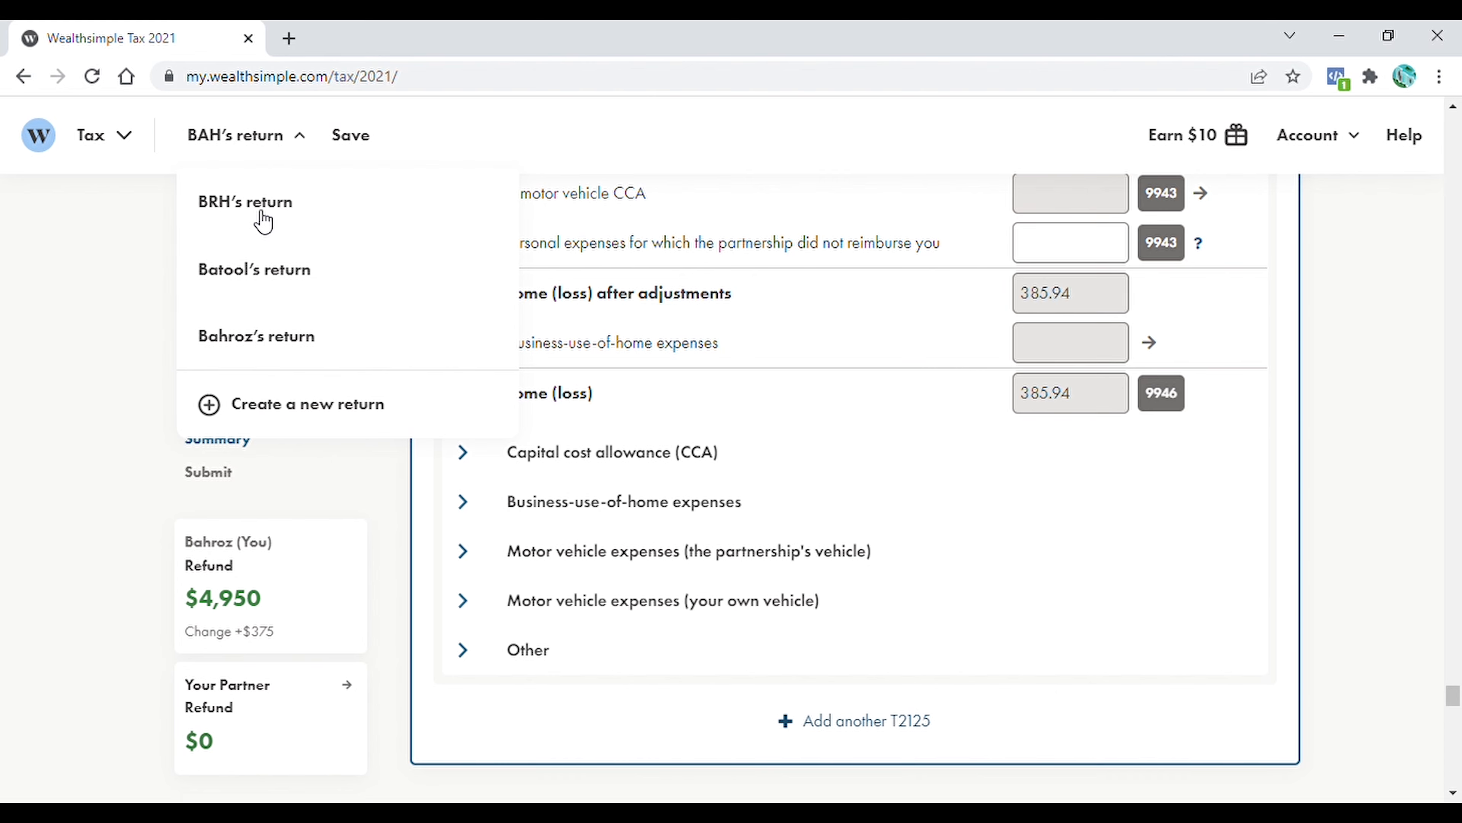
pyautogui.click(258, 217)
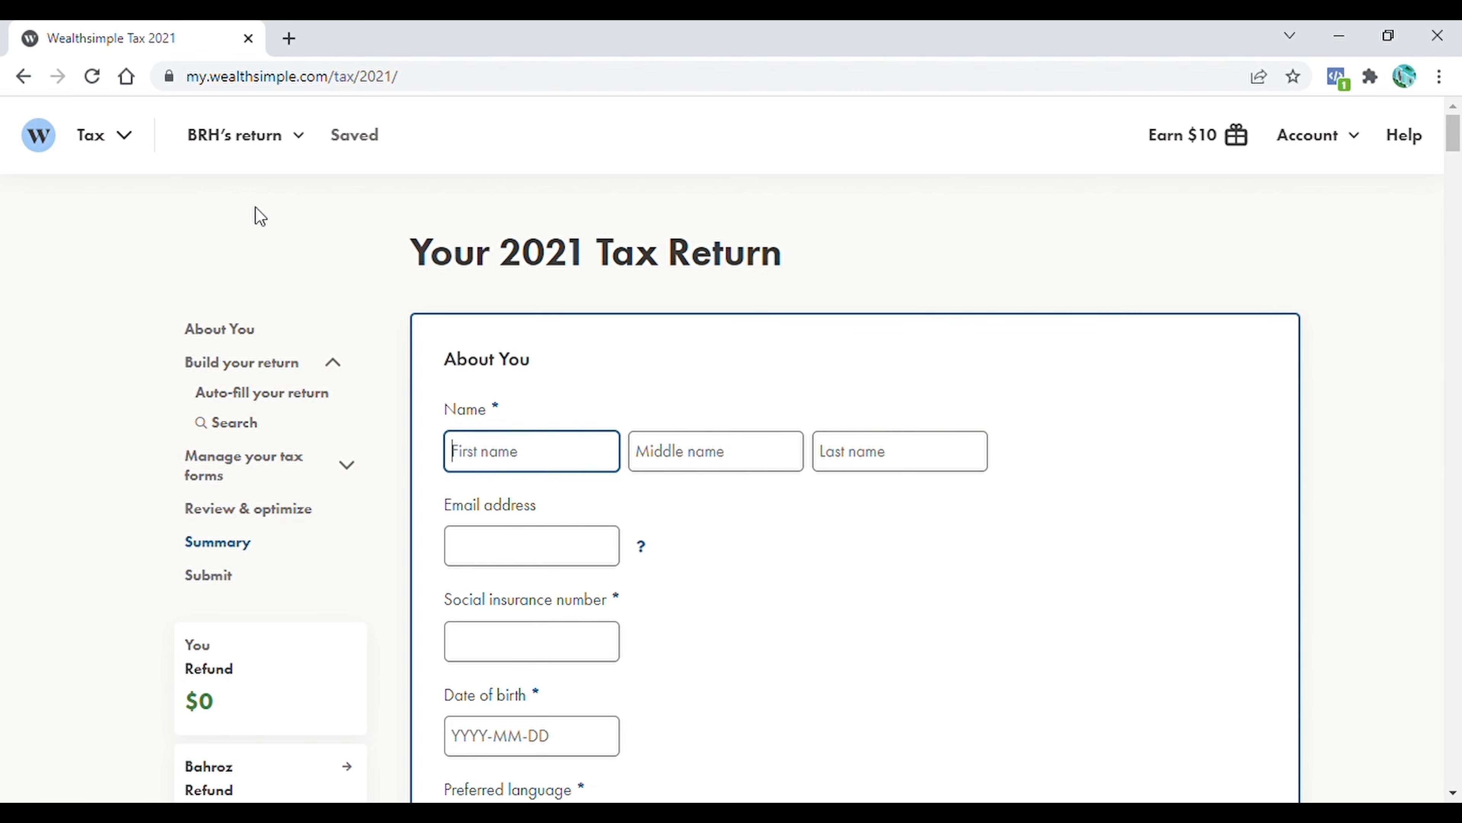
pyautogui.moveTo(1452, 139); pyautogui.dragTo(1452, 148)
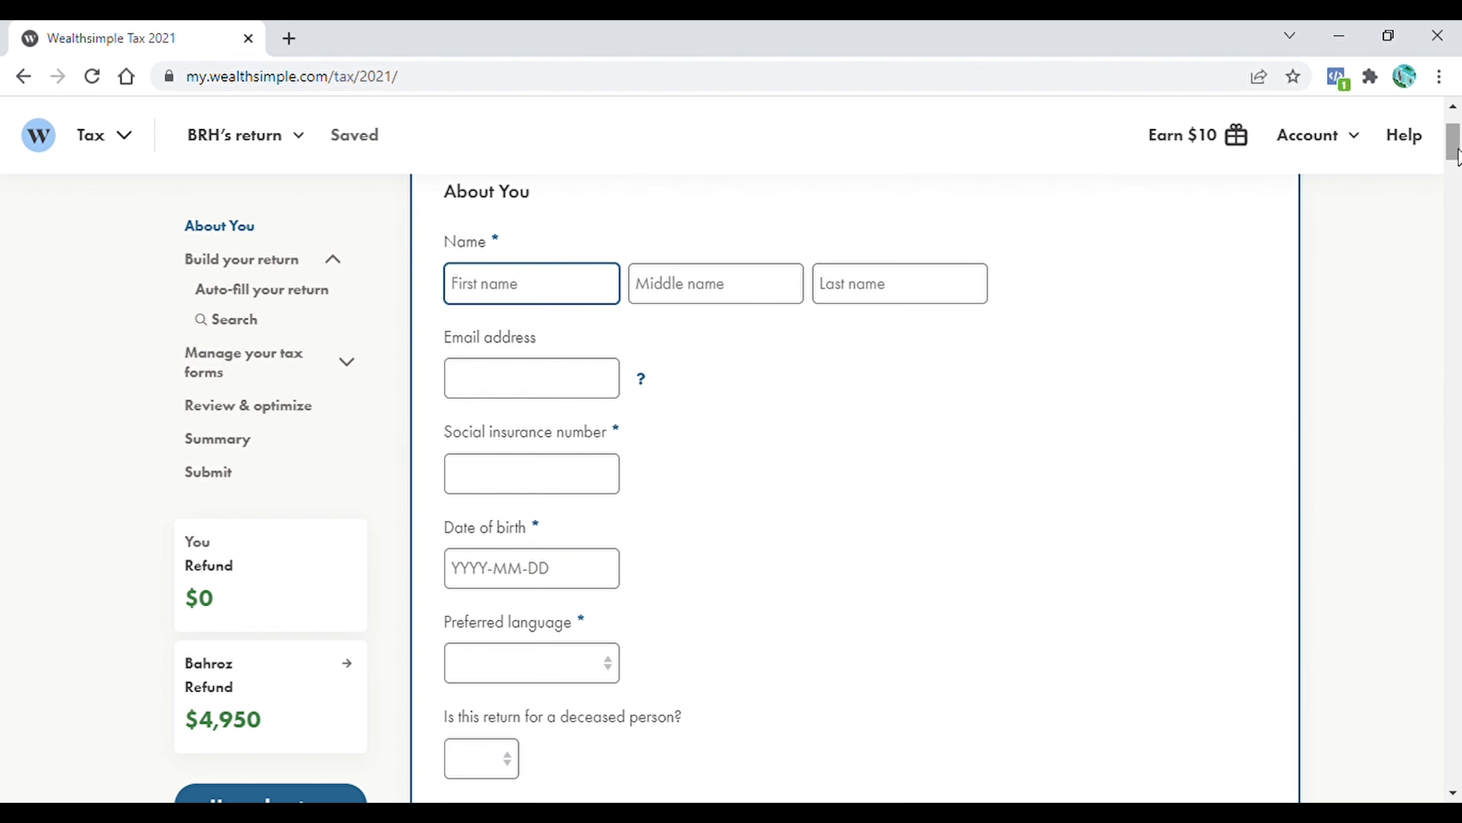
pyautogui.scroll(-15, 857, 296)
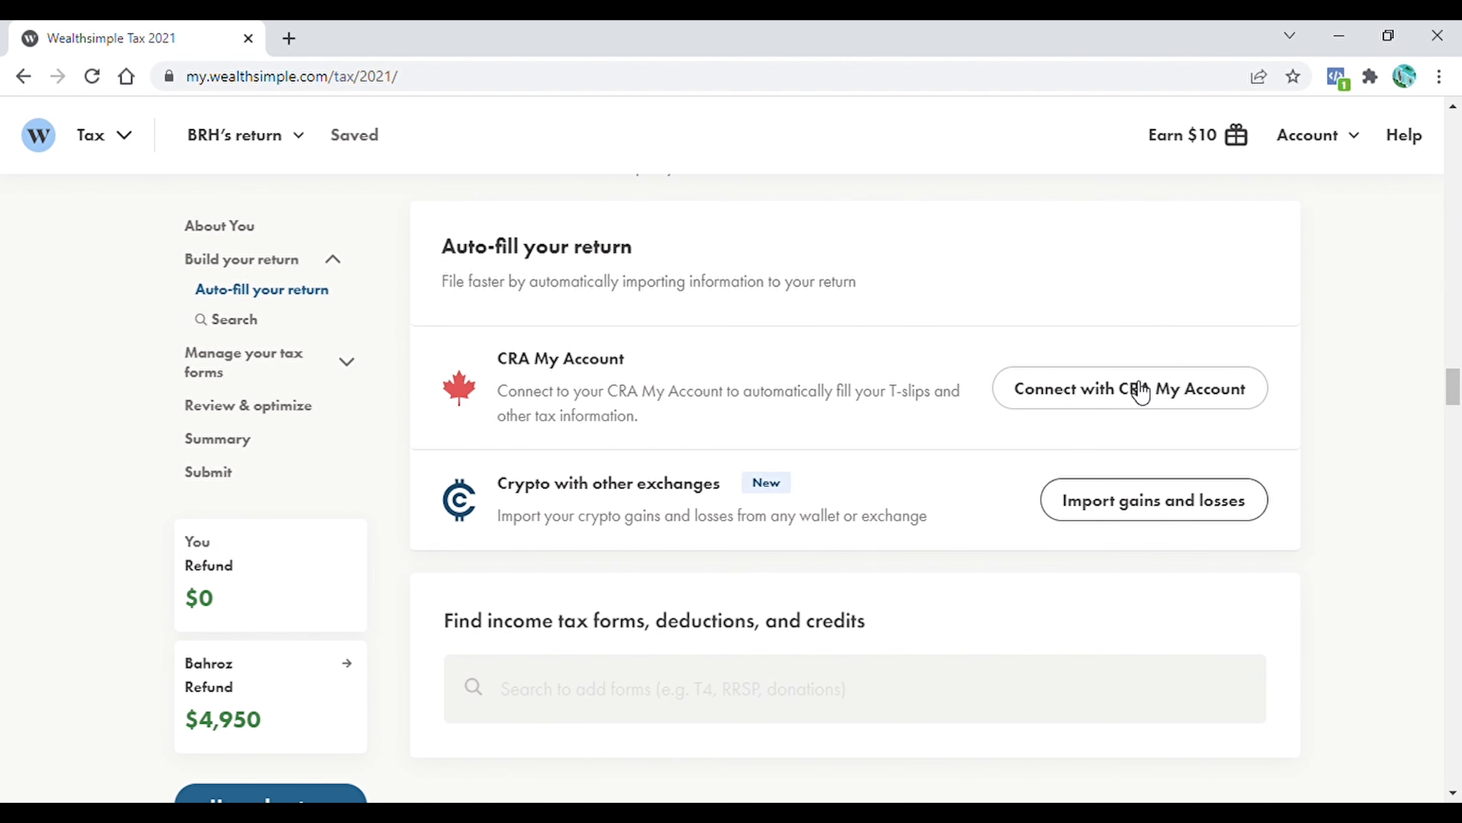
pyautogui.click(1194, 416)
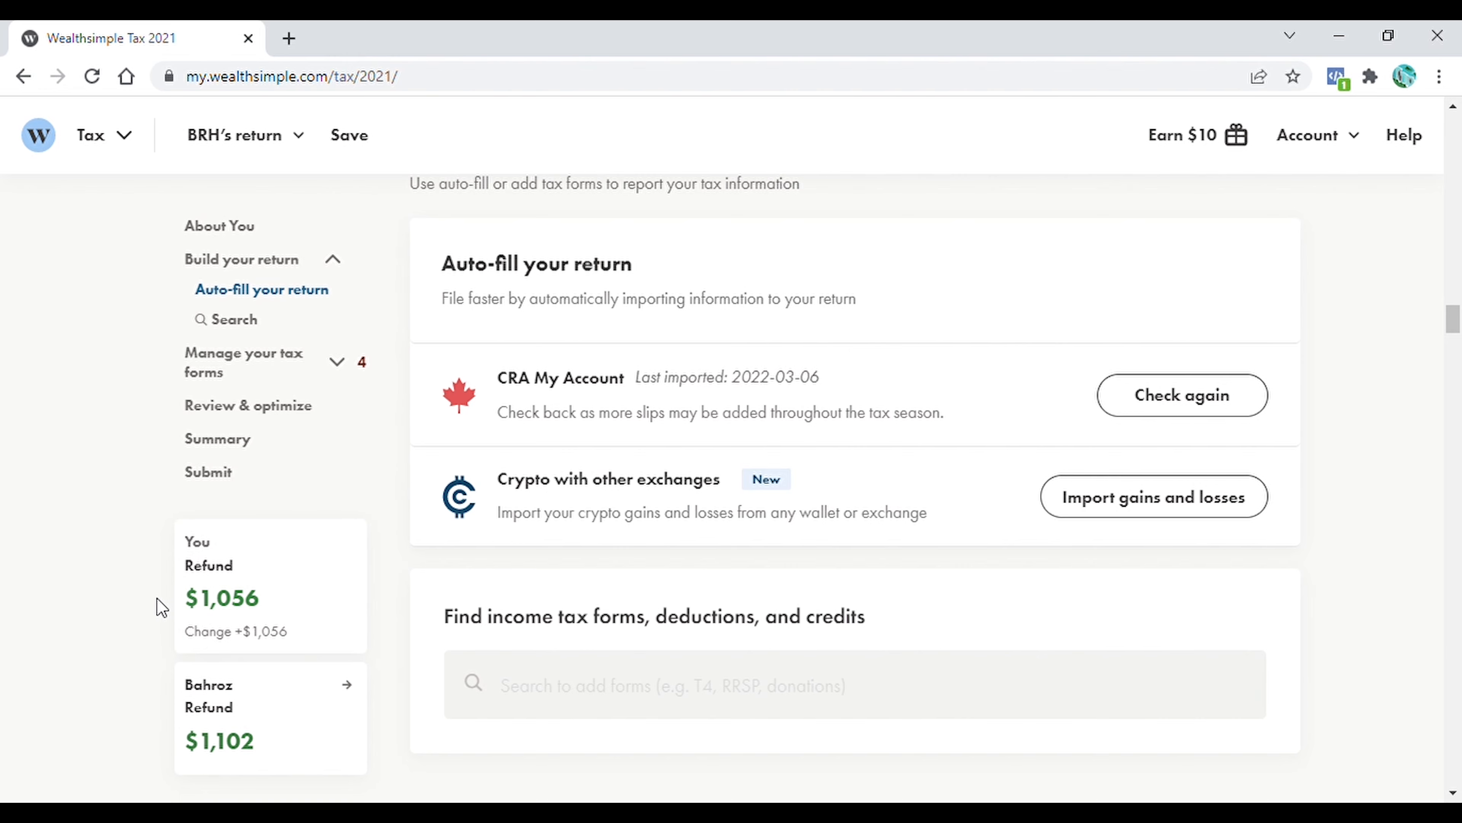
# Open the co-owner information of the shared T776 rental form in the partner's return to check the ownership split
pyautogui.moveTo(1456, 315); pyautogui.dragTo(1460, 490)
pyautogui.scroll(4, 477, 540)
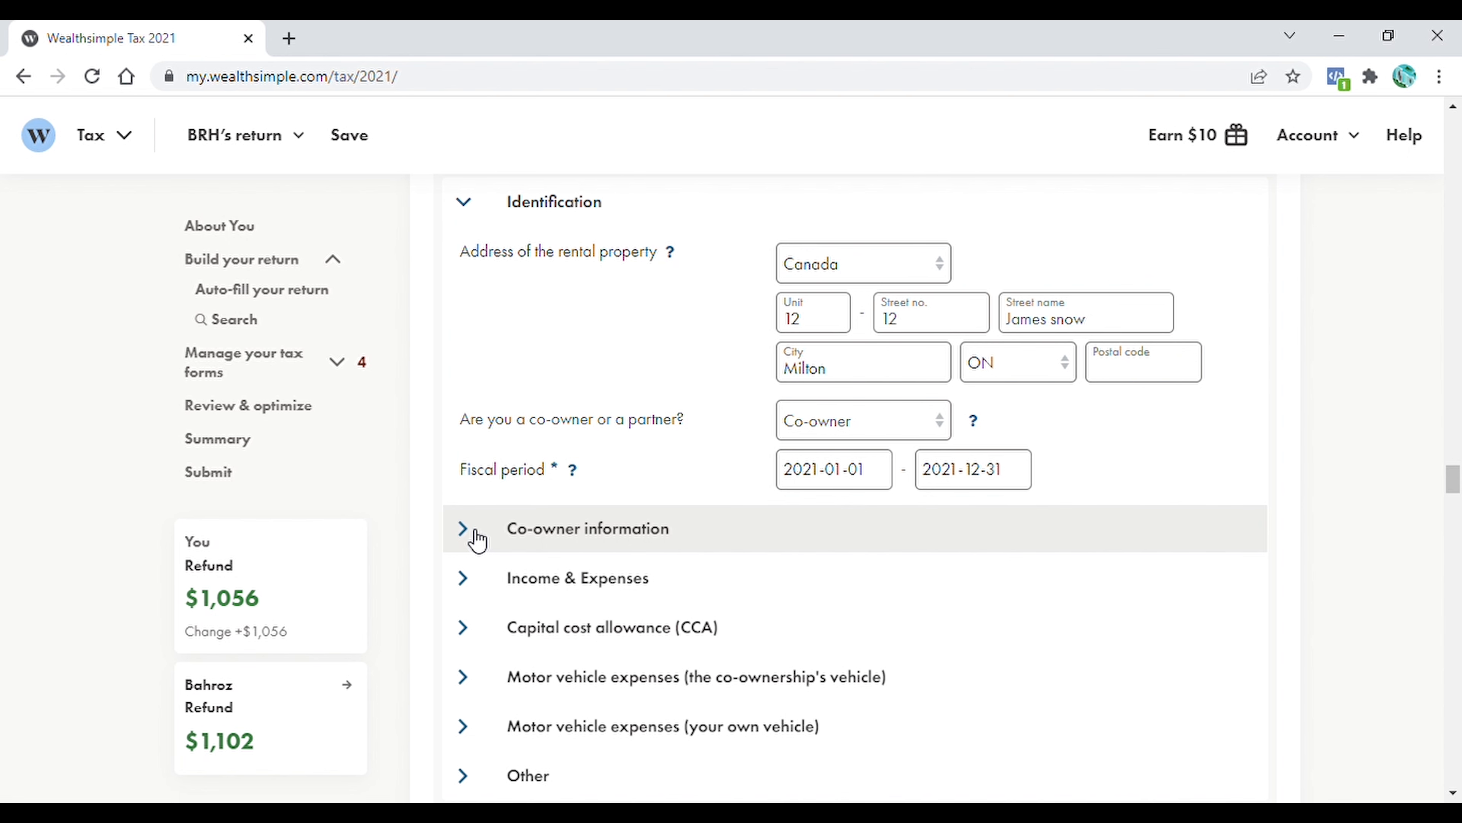
pyautogui.click(477, 540)
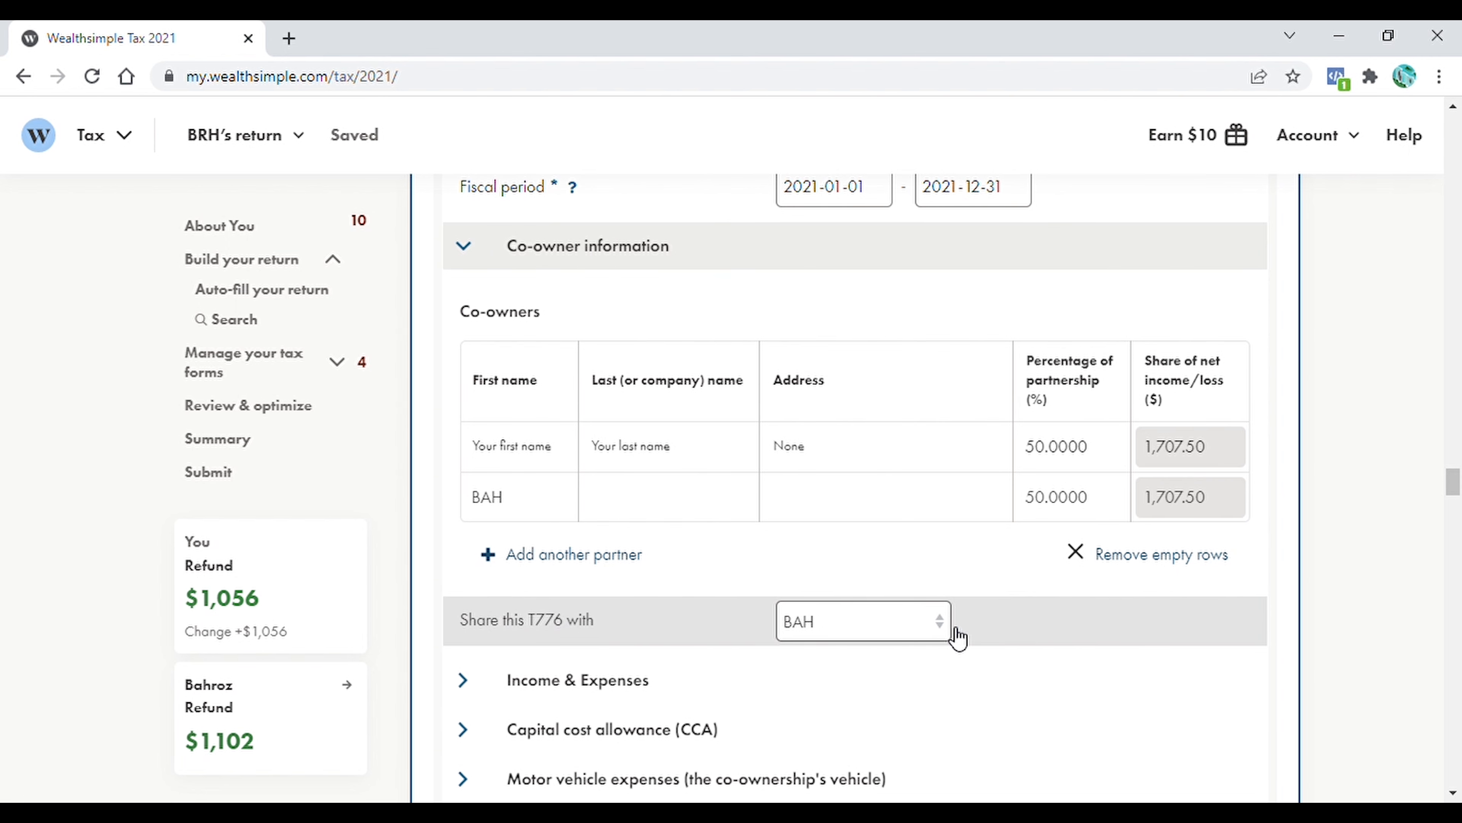
# In the partner's shared T2125, add the other partner's name to the partnership information and set both shares to 50%
pyautogui.moveTo(1452, 483); pyautogui.dragTo(1459, 539)
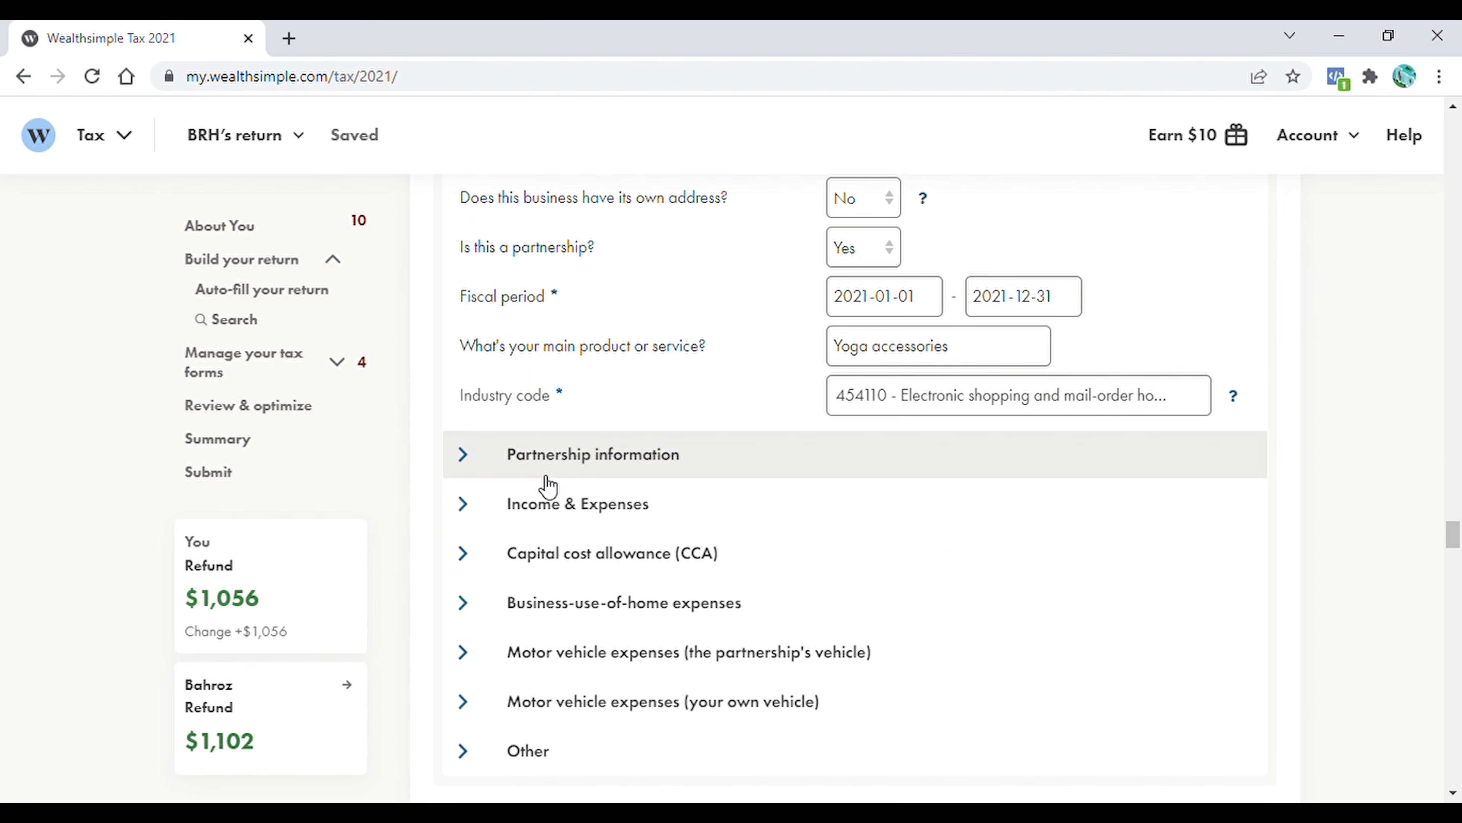
pyautogui.click(470, 459)
pyautogui.scroll(-3, 913, 536)
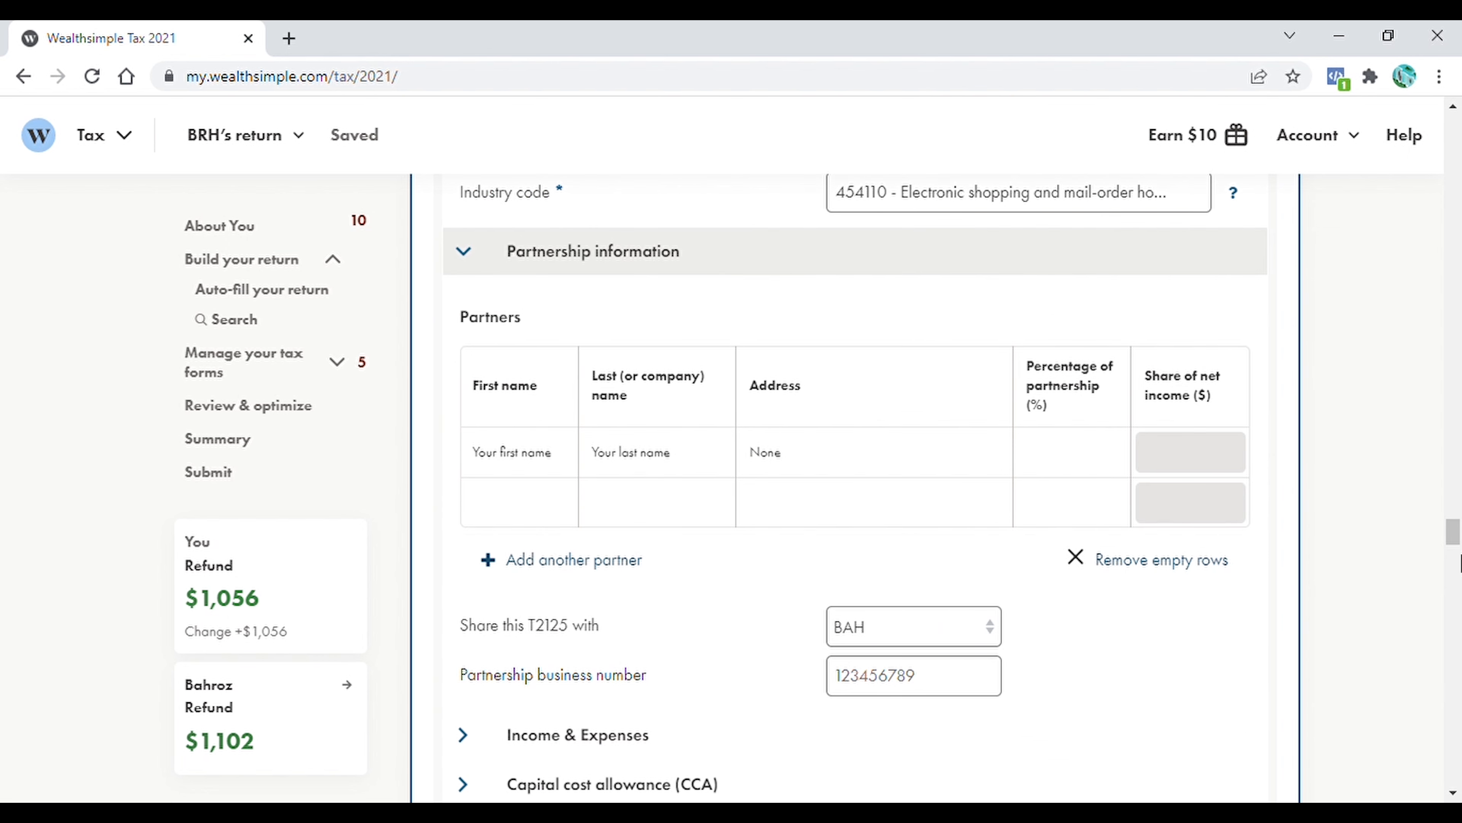
pyautogui.moveTo(1454, 540); pyautogui.dragTo(1455, 550)
pyautogui.click(1071, 440)
pyautogui.write('50')
pyautogui.press('Tab')
pyautogui.write('BAH')
pyautogui.click(1060, 503)
pyautogui.write('50')
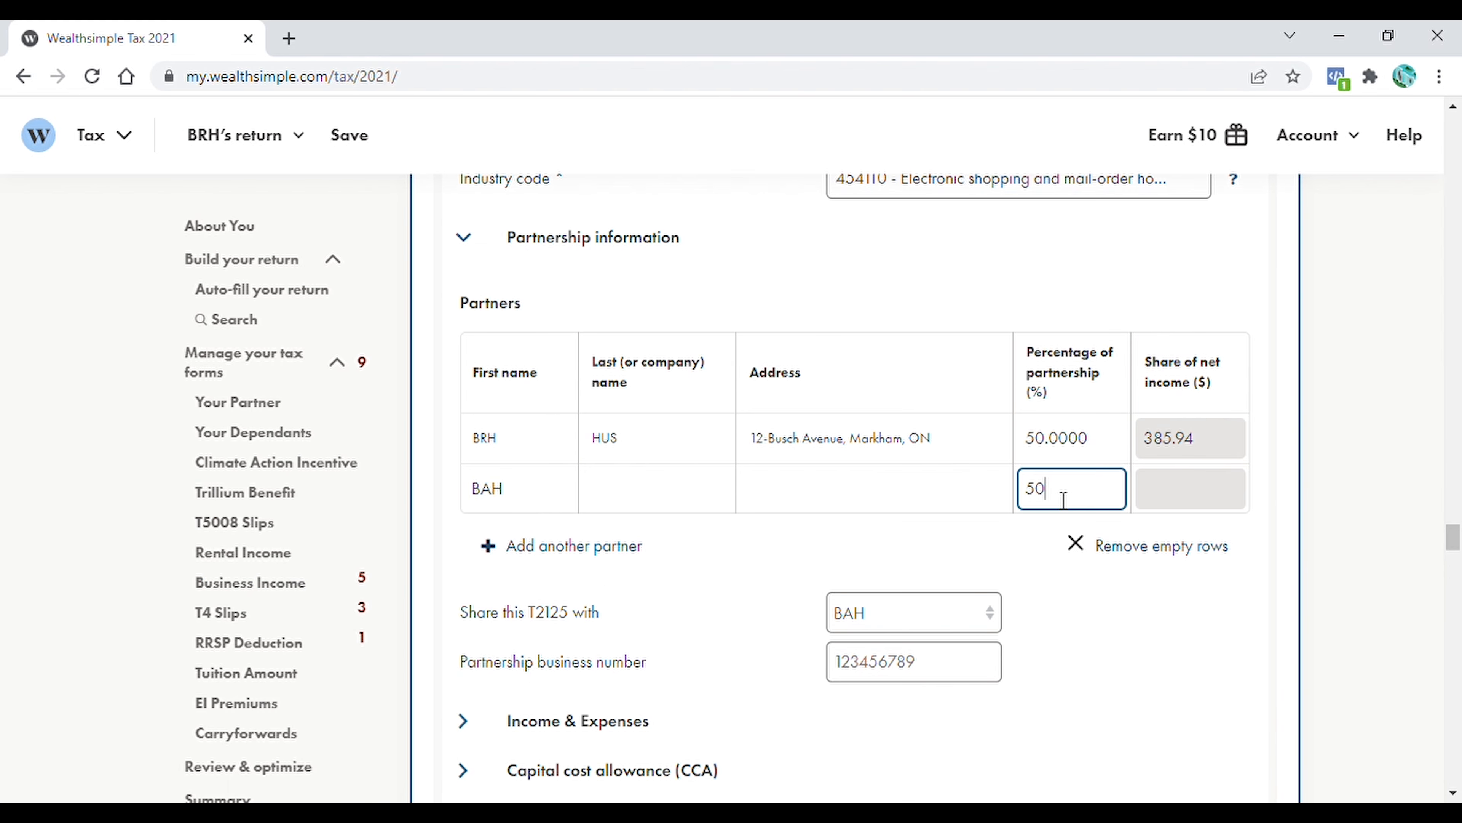
pyautogui.press('Tab')
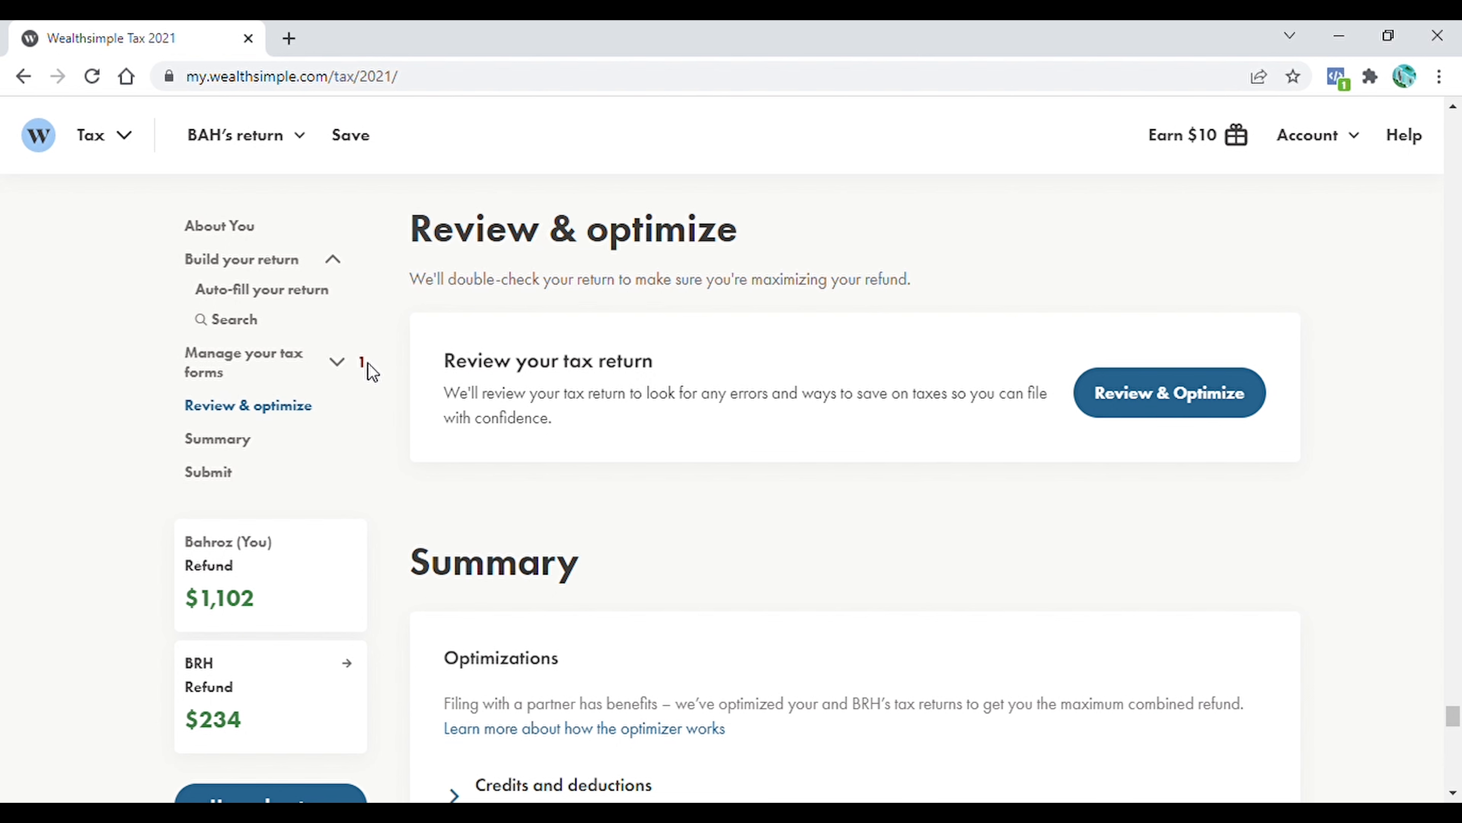
# In the main taxpayer's return, open the flagged T4 slip, clear the flagged entry, and go to the Review & Optimize section
pyautogui.click(333, 369)
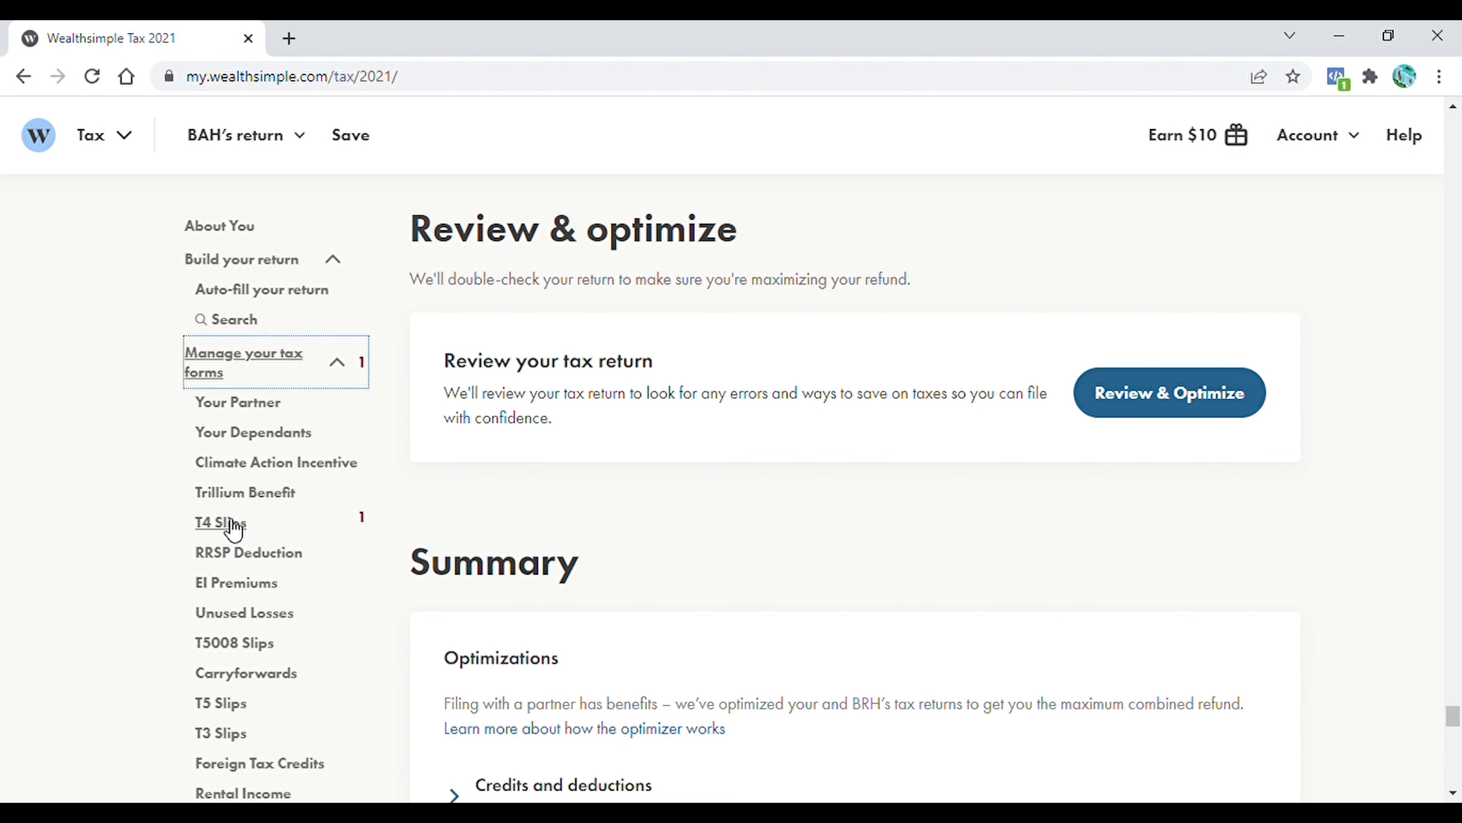
pyautogui.click(363, 523)
pyautogui.doubleClick(829, 397)
pyautogui.press('BackSpace')
pyautogui.click(928, 508)
pyautogui.moveTo(1453, 695); pyautogui.dragTo(1453, 715)
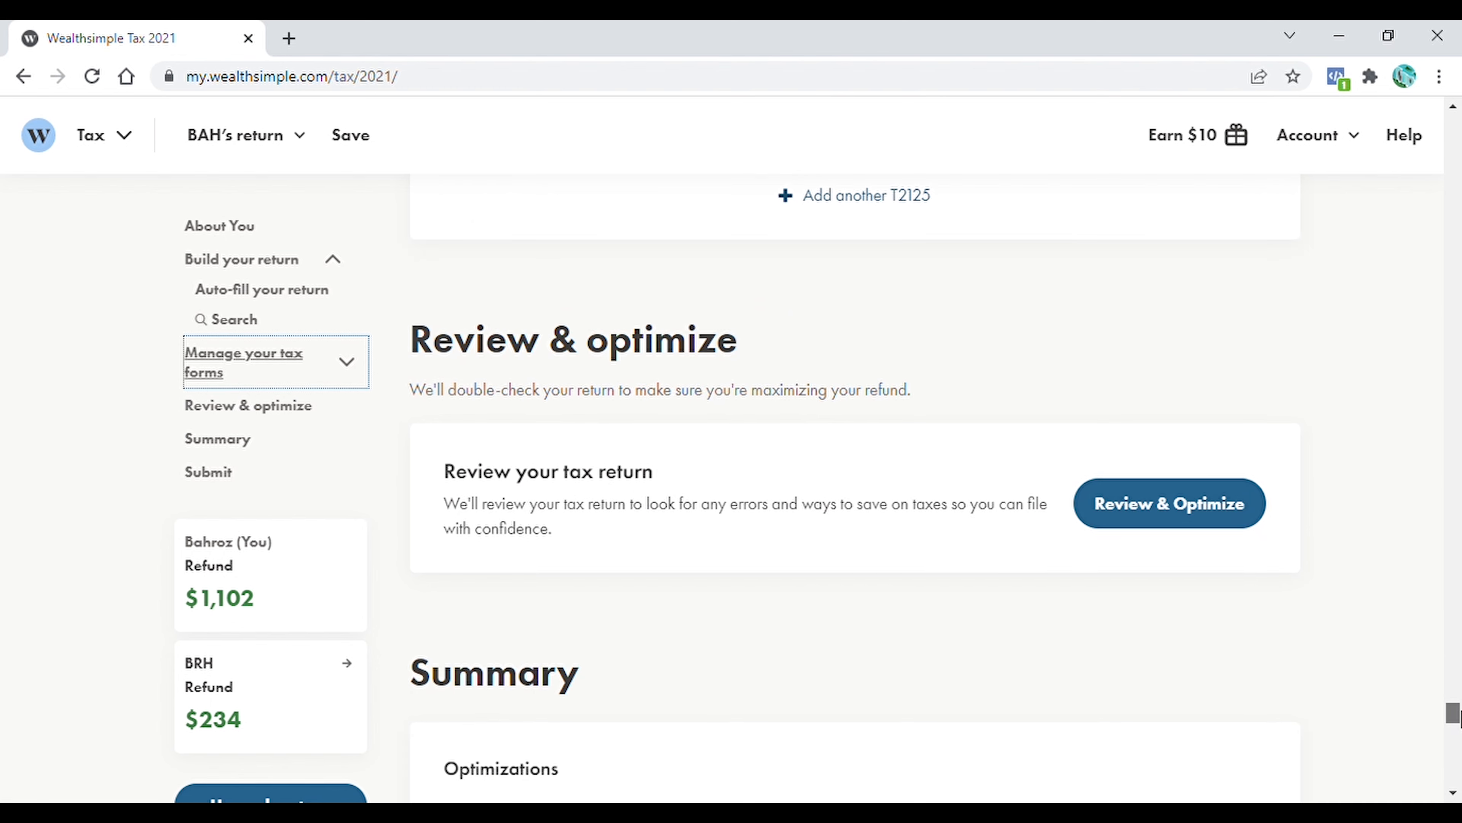
# Run Review & Optimize on the main taxpayer's return and dismiss all the listed warnings, leaving the suggestions in place
pyautogui.click(1163, 518)
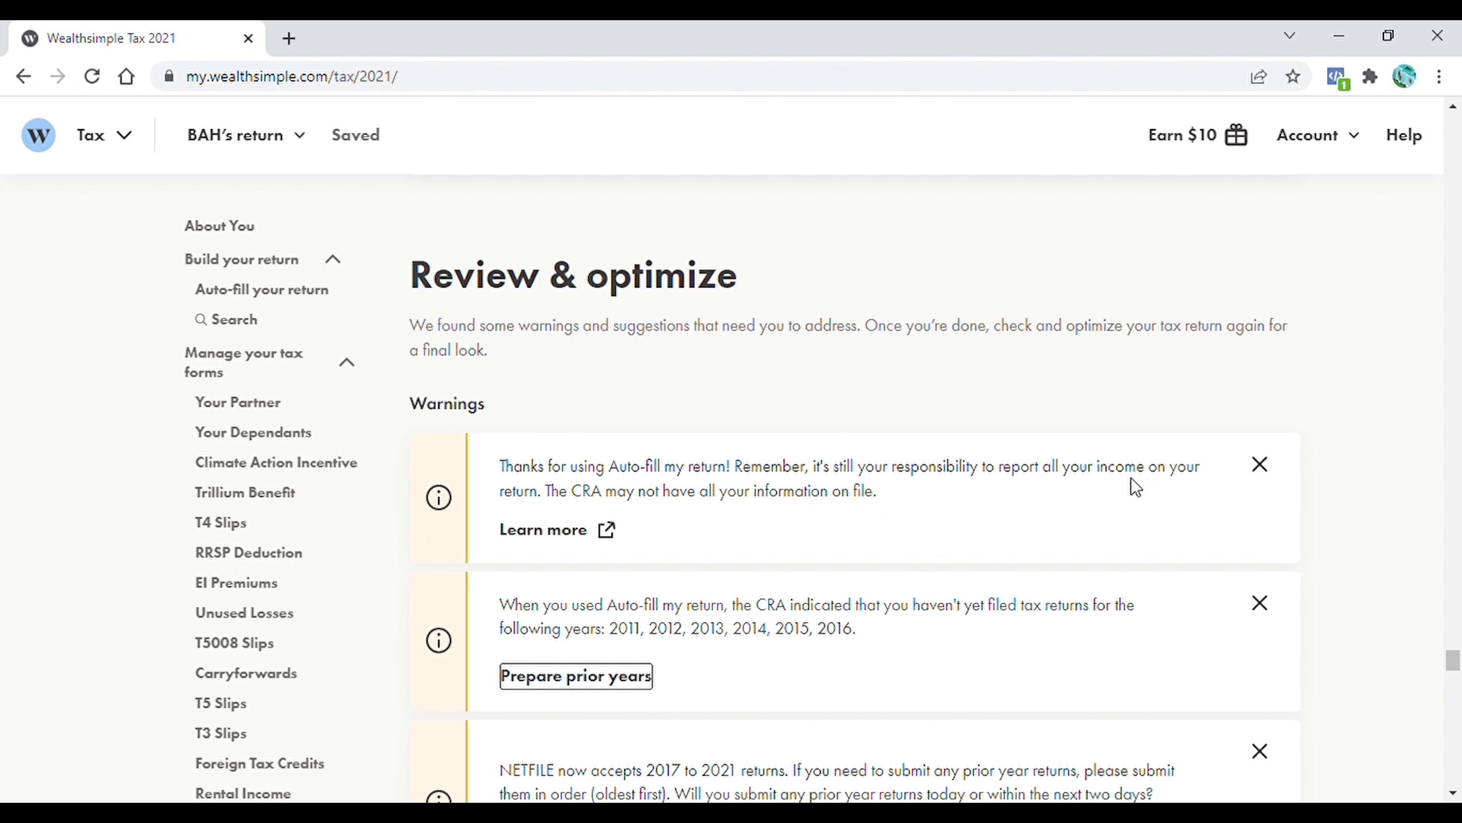
pyautogui.click(1258, 463)
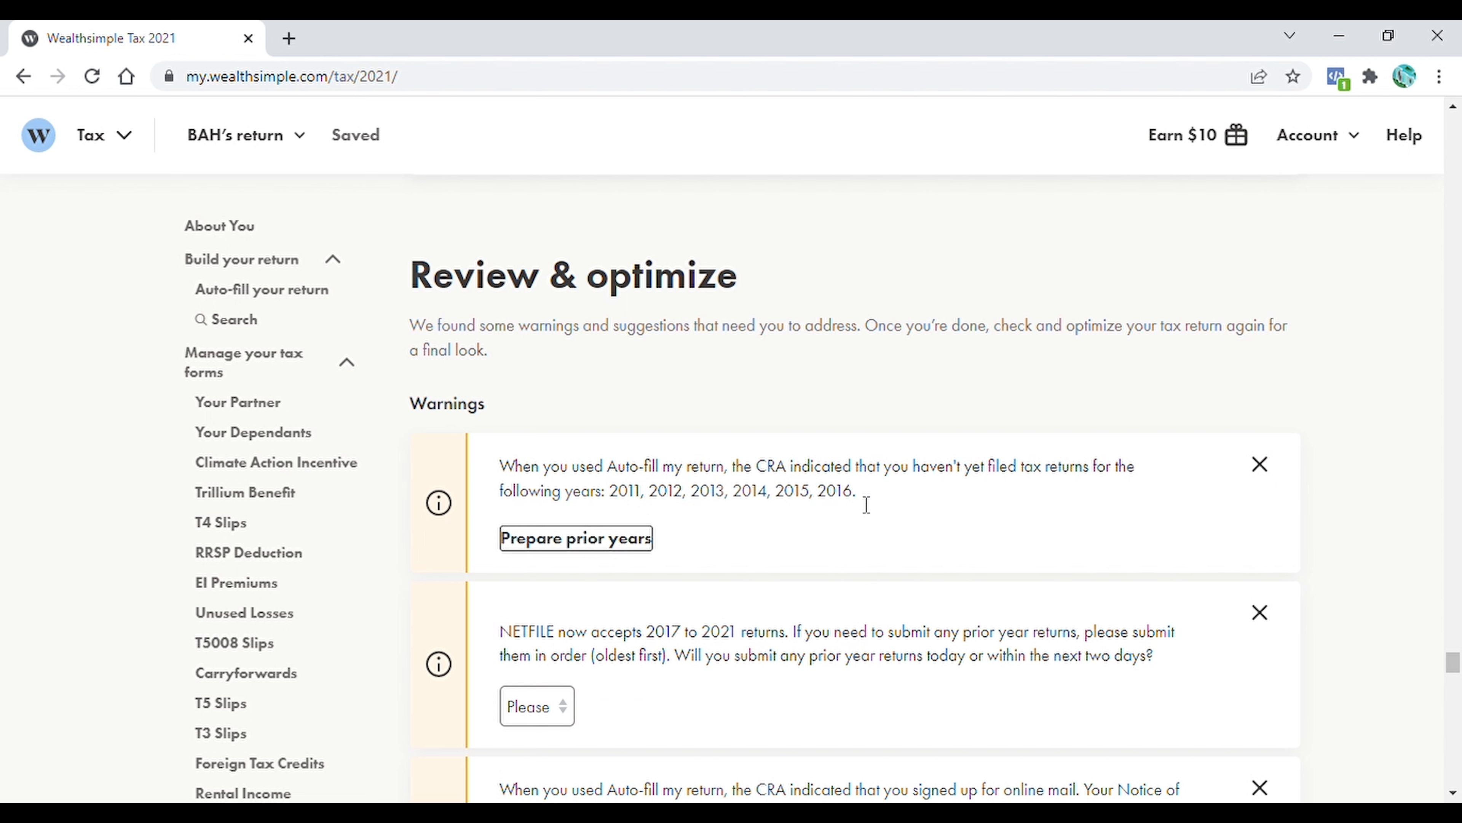
pyautogui.click(1261, 465)
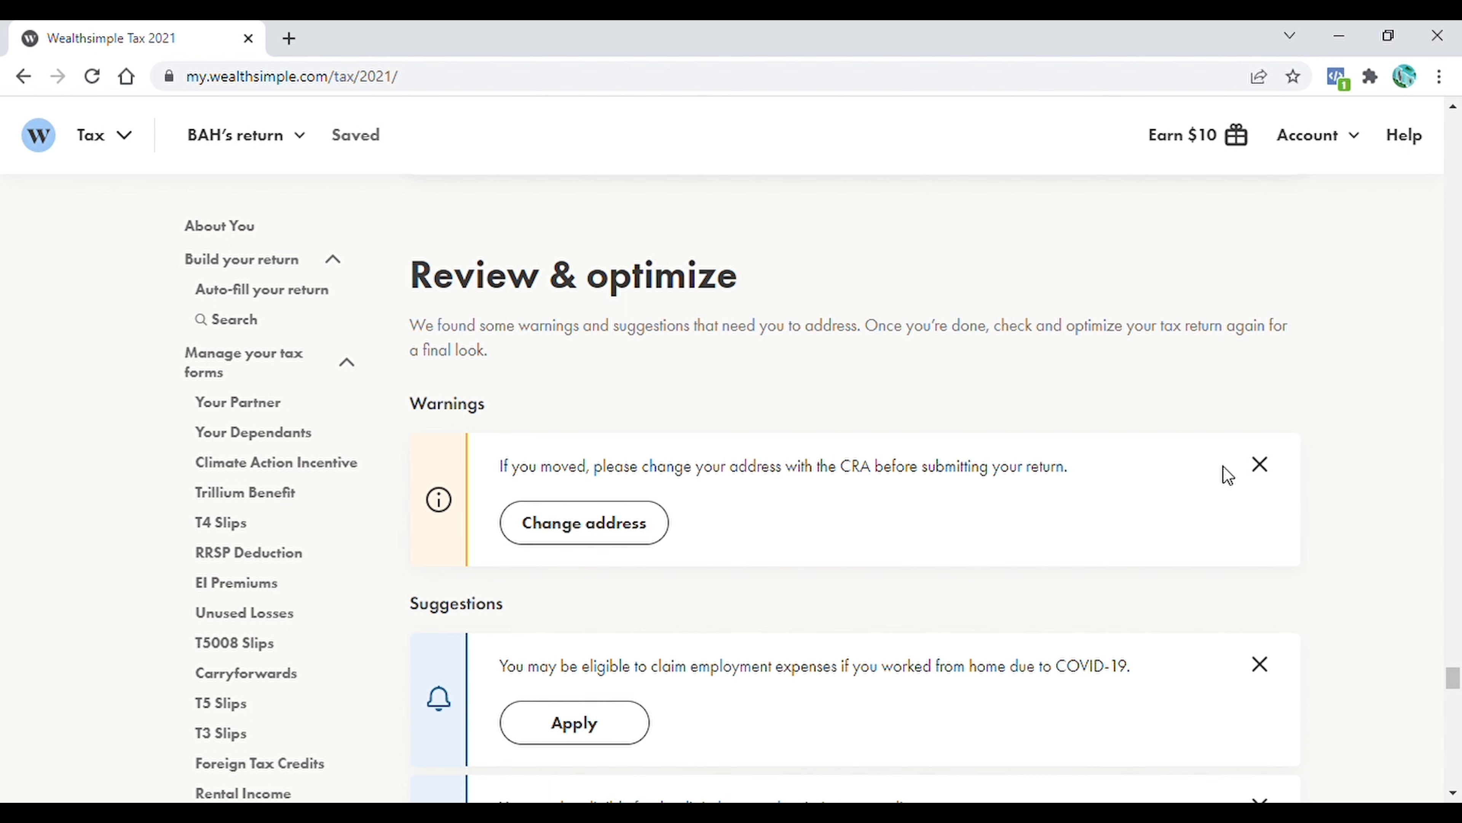
pyautogui.click(1266, 470)
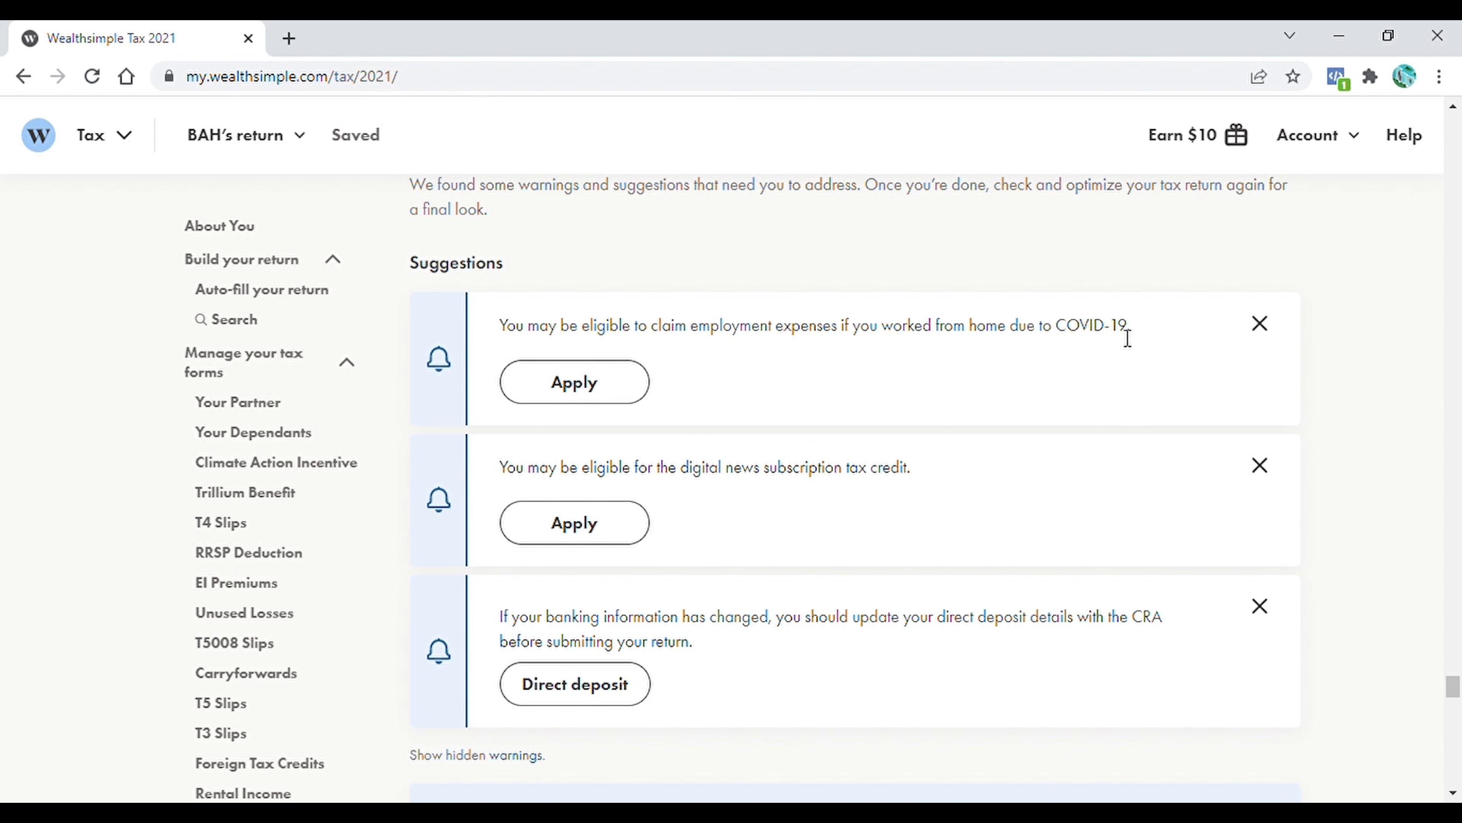
# Apply the employment expenses suggestion with "I worked from home due to COVID-19", using the temporary flat rate method and 104 days
pyautogui.click(580, 403)
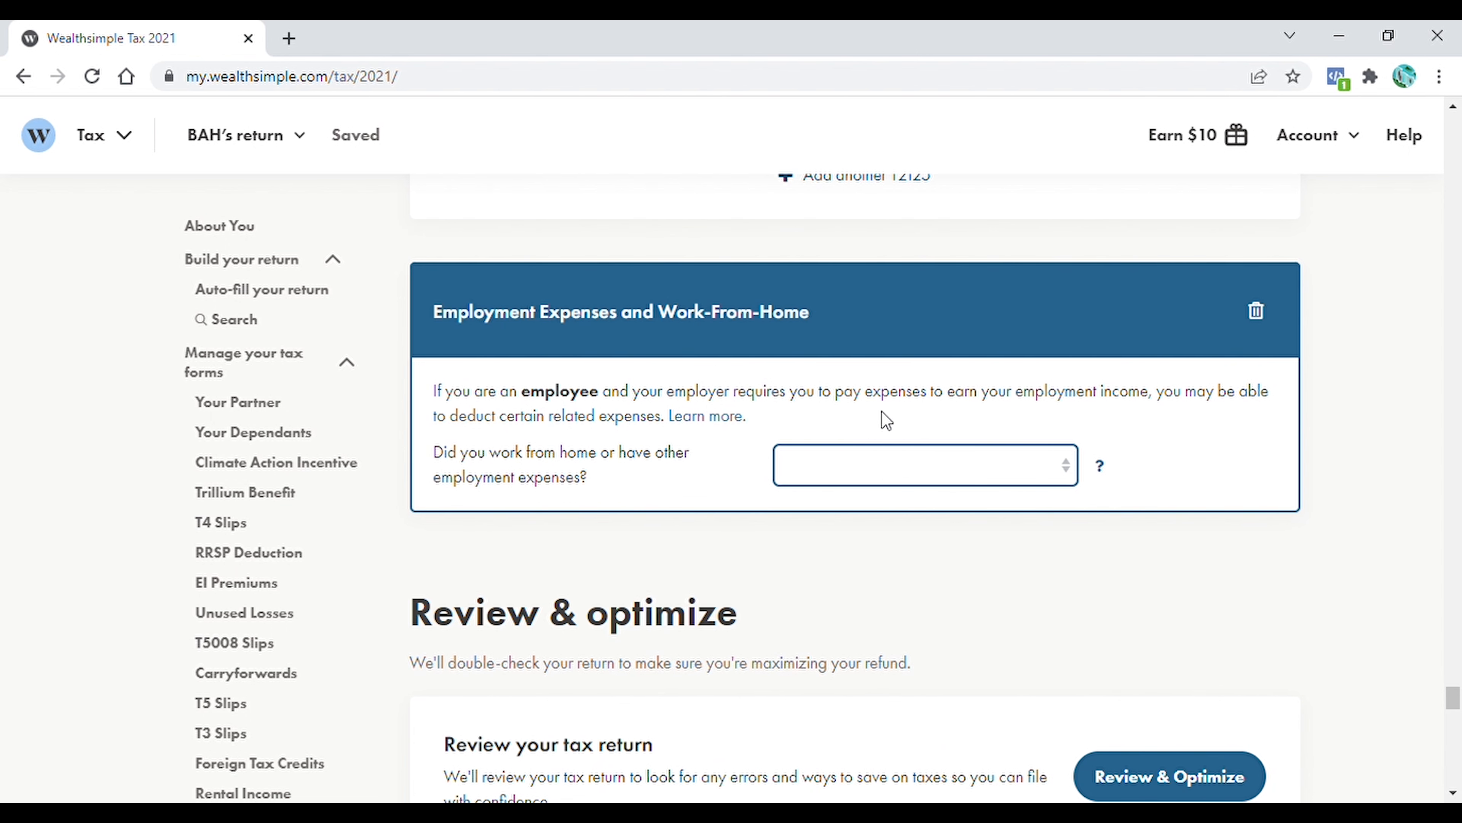
pyautogui.click(989, 473)
pyautogui.click(917, 510)
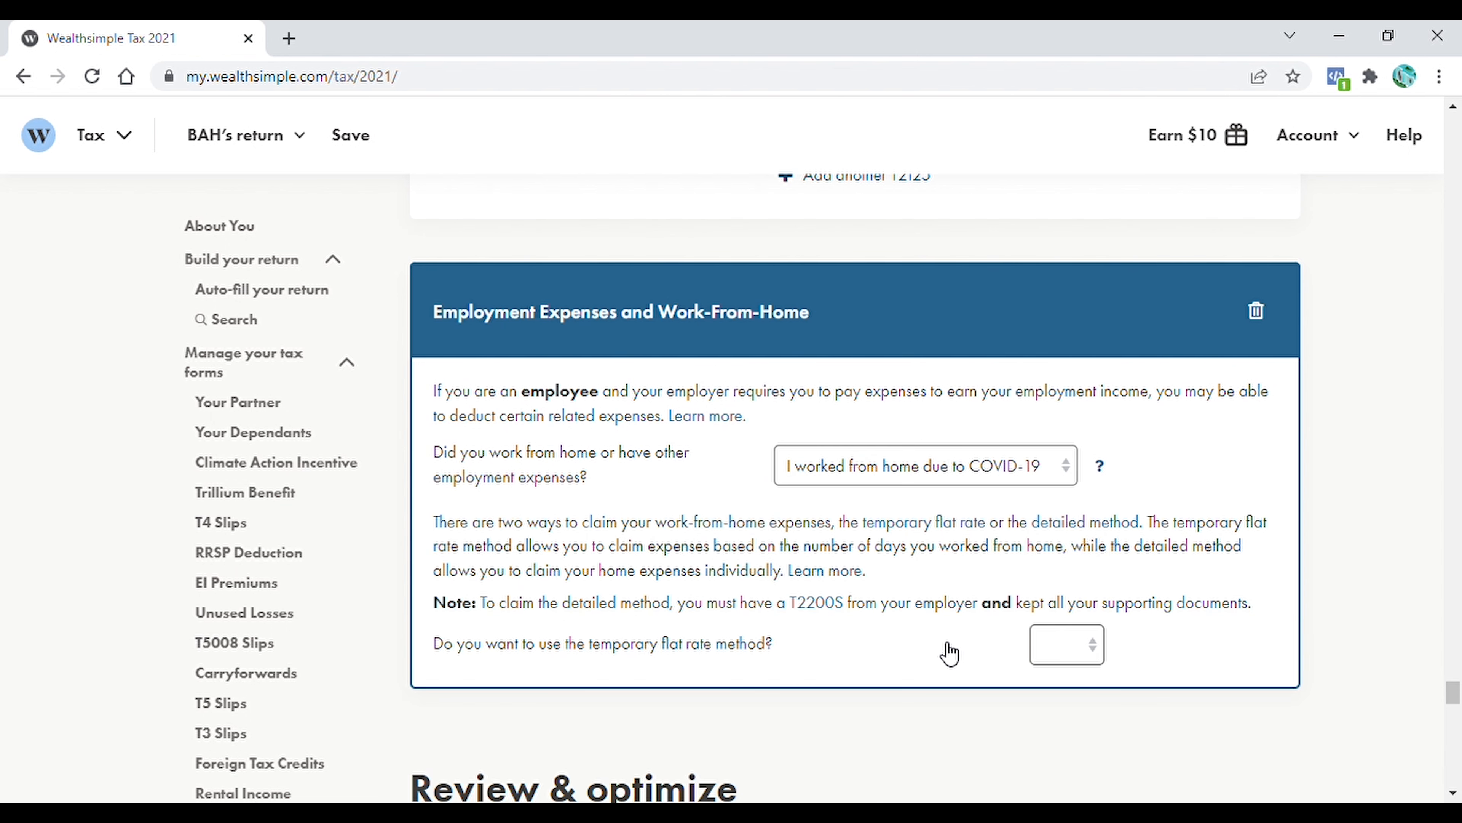
pyautogui.click(1094, 651)
pyautogui.scroll(-3, 1149, 666)
pyautogui.press('Tab')
pyautogui.write('104')
pyautogui.scroll(-14, 1238, 469)
pyautogui.scroll(7, 1210, 479)
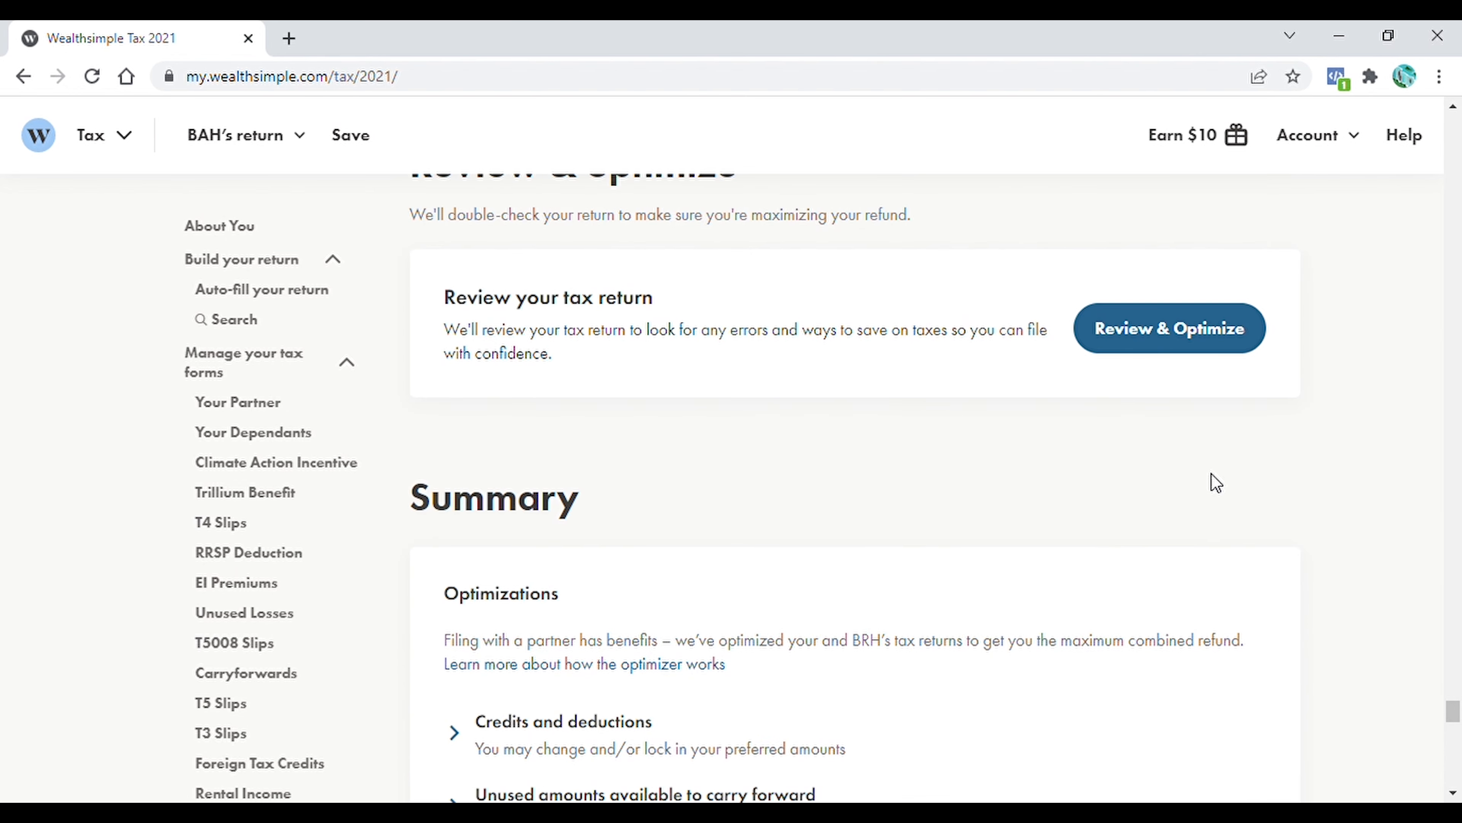
# Run Review & Optimize again, dismiss the remaining suggestions, and go to the Submit section of the return
pyautogui.click(1169, 331)
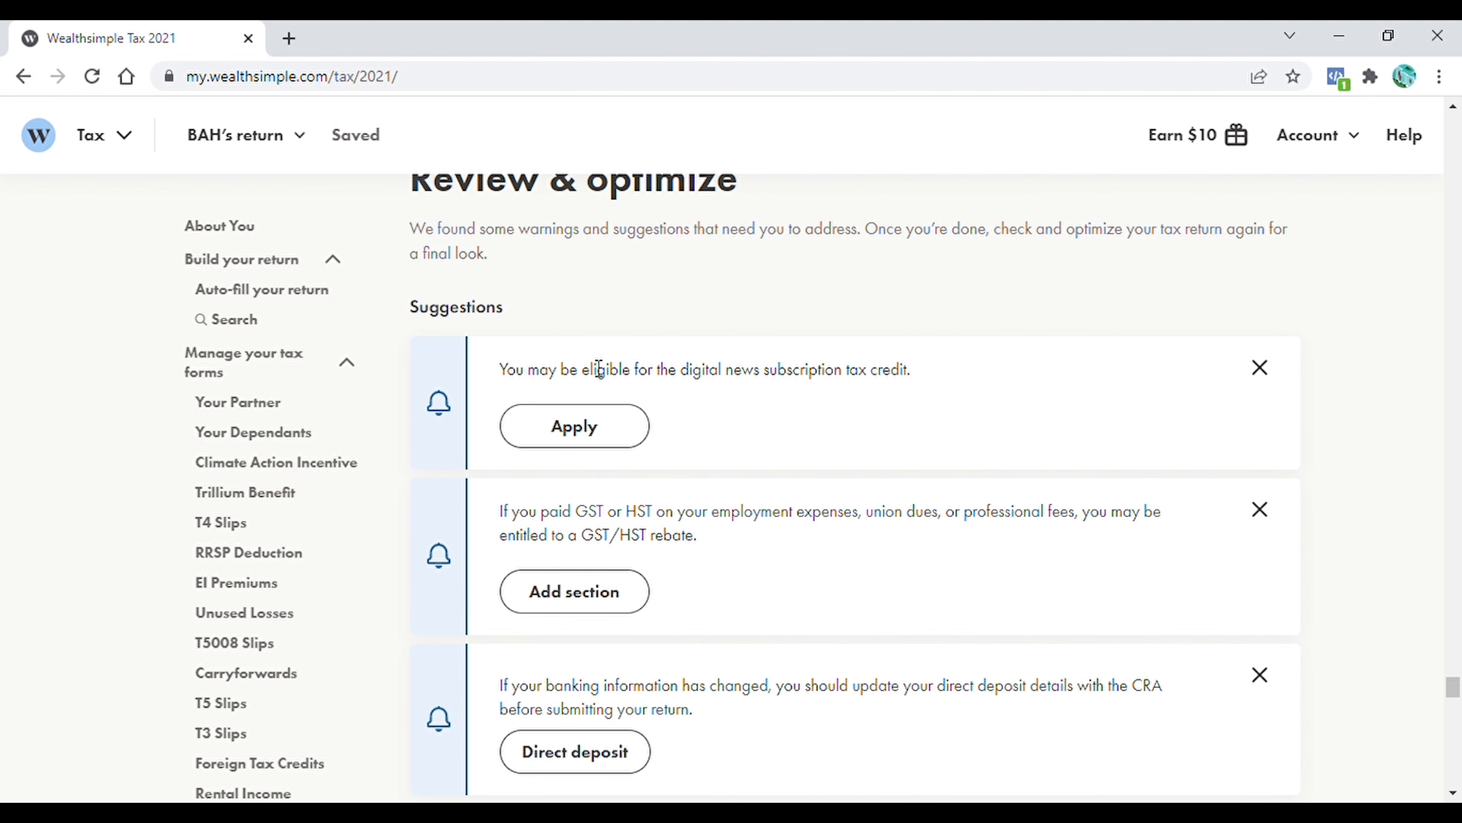
pyautogui.click(1260, 369)
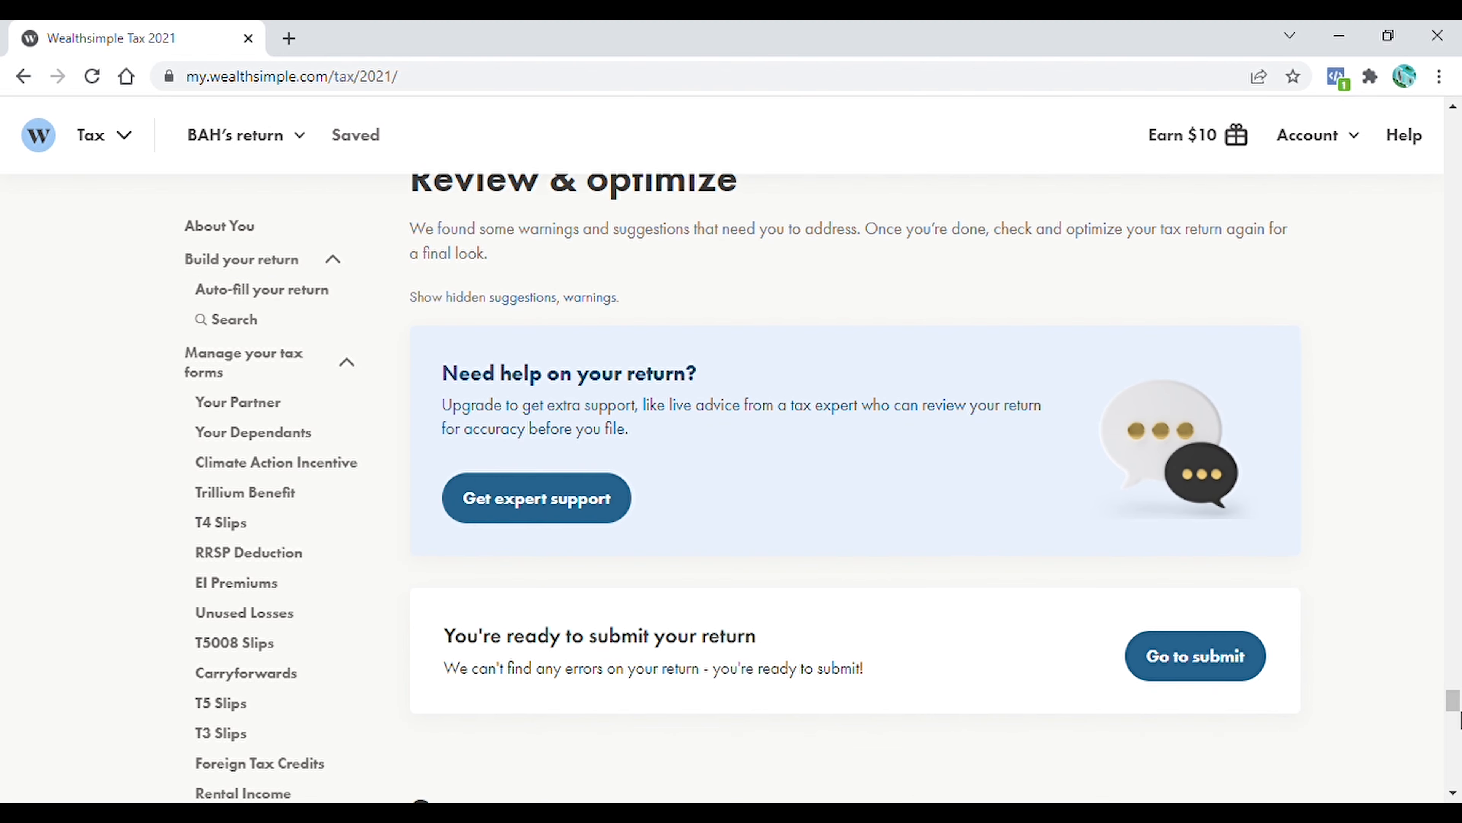
pyautogui.scroll(-3, 1455, 713)
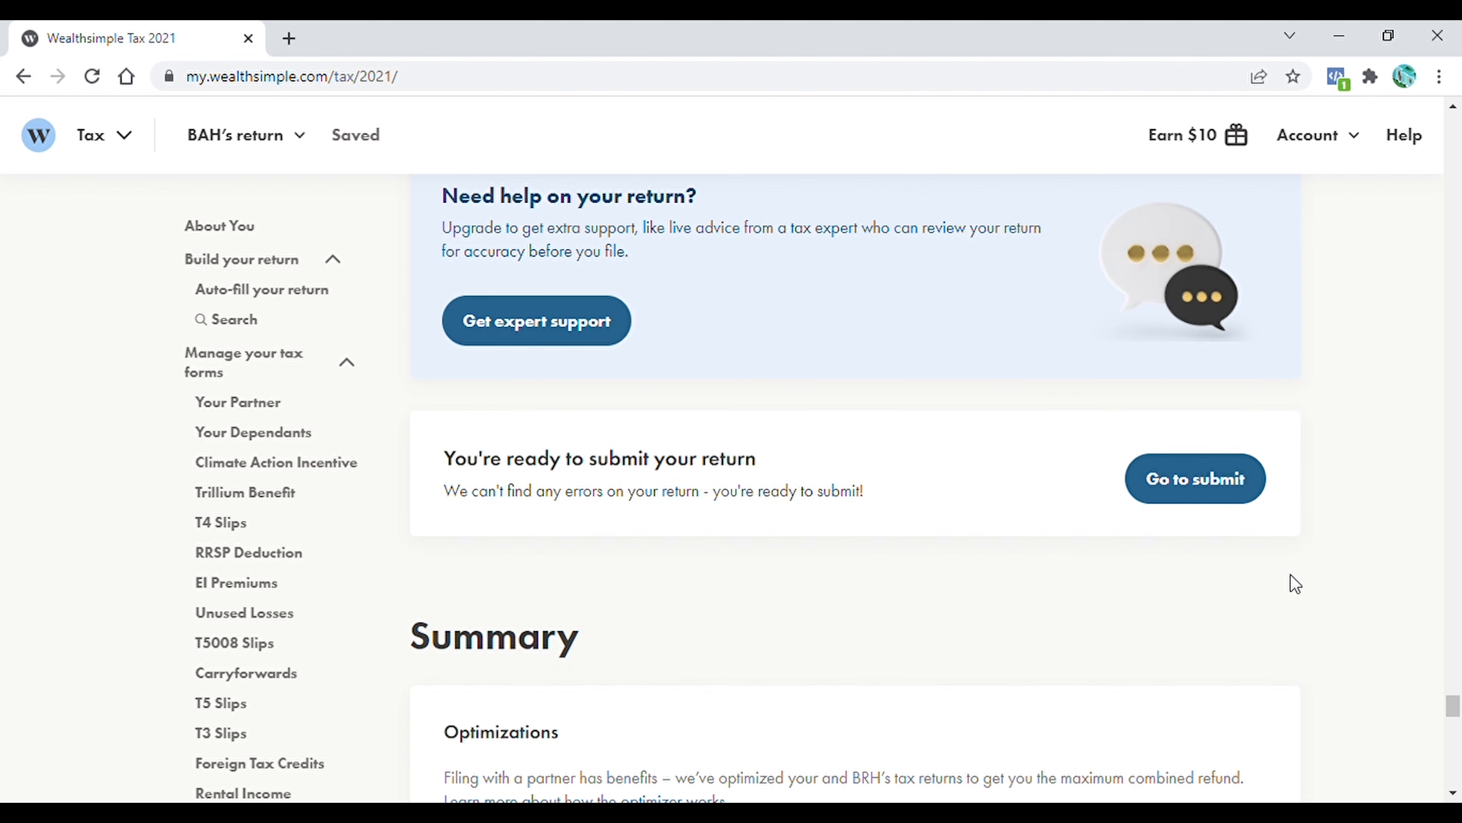
pyautogui.click(1202, 499)
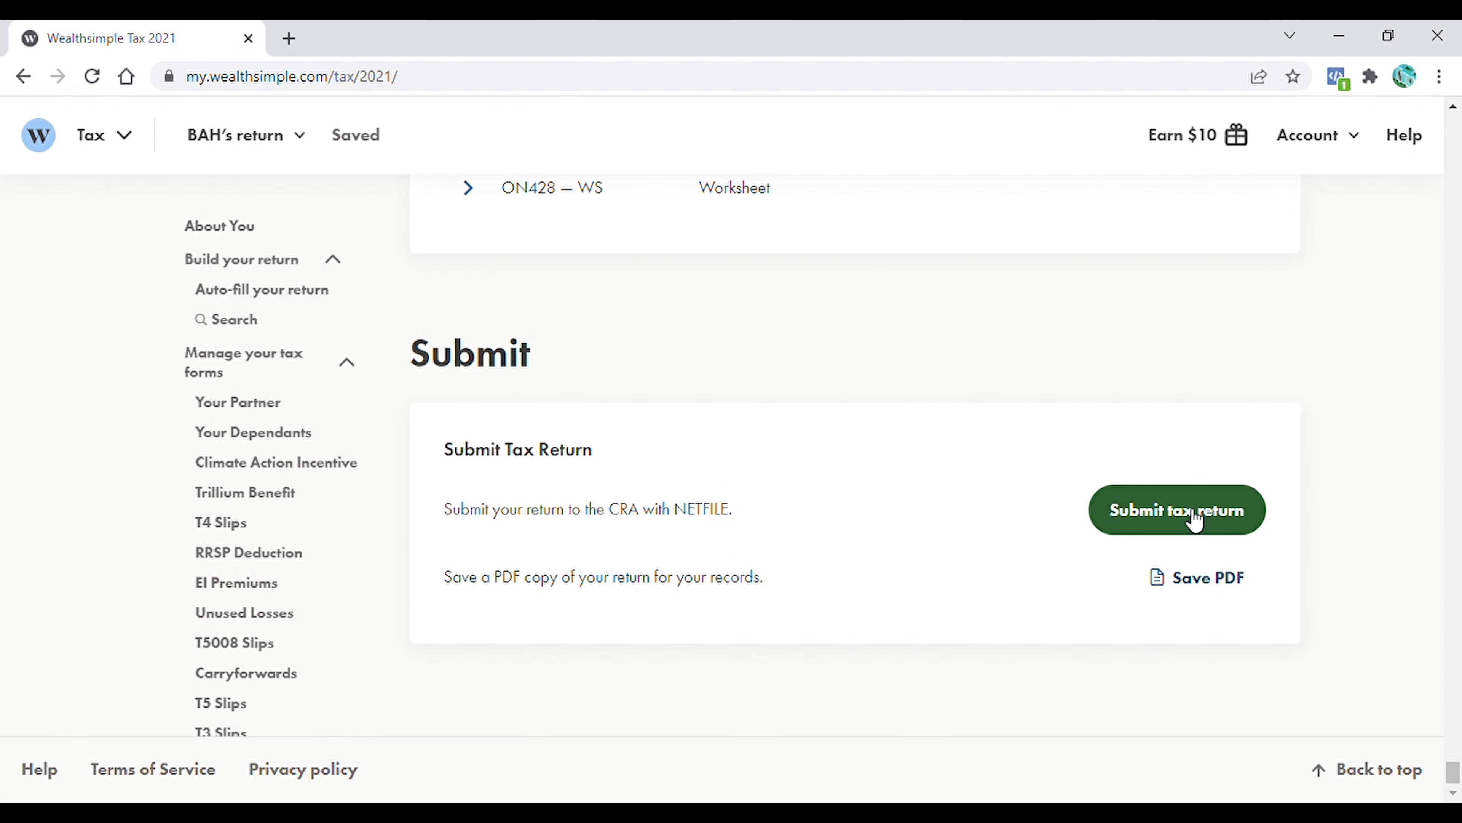